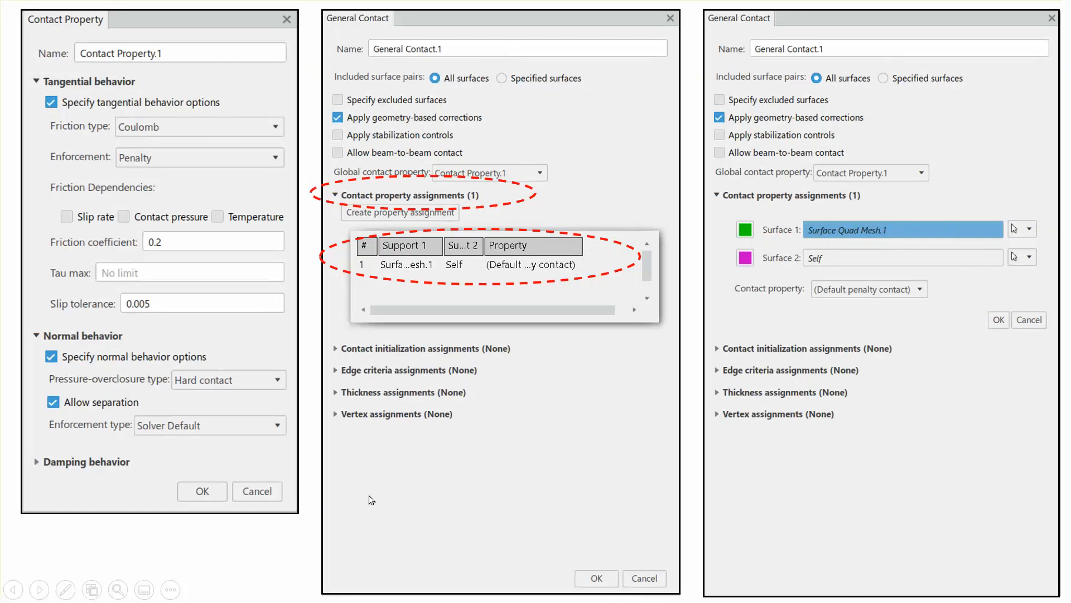
# Step: Leave the slide show and review the bellow profile's point coordinates on slide 3 in PowerPoint
pyautogui.click(473, 498)
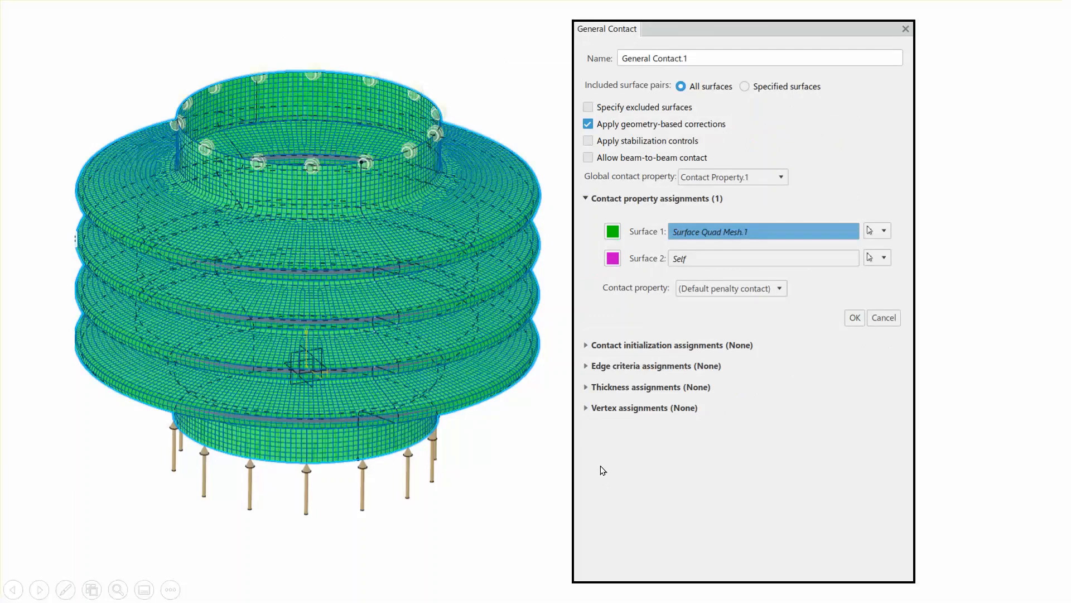
pyautogui.press('Escape')
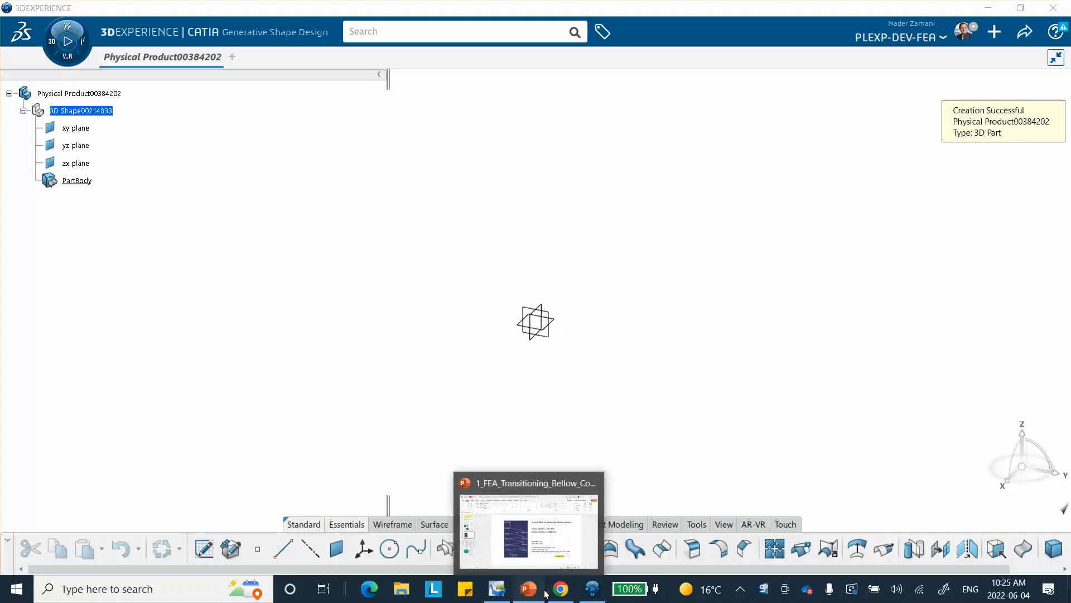
pyautogui.click(528, 589)
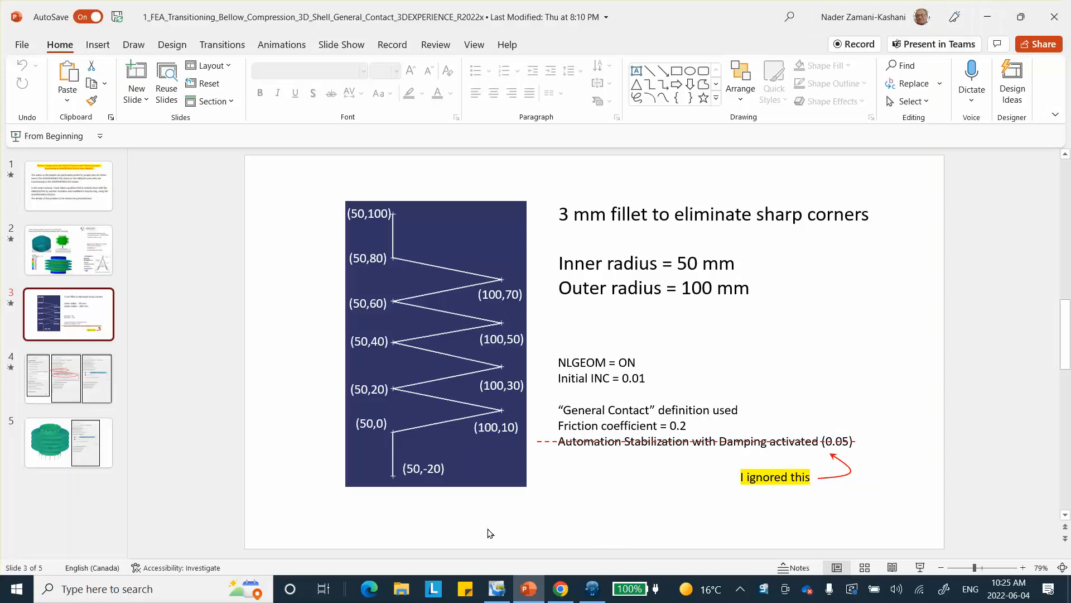
# Step: Switch to 3DEXPERIENCE and start a sketch on the yz plane
pyautogui.click(592, 589)
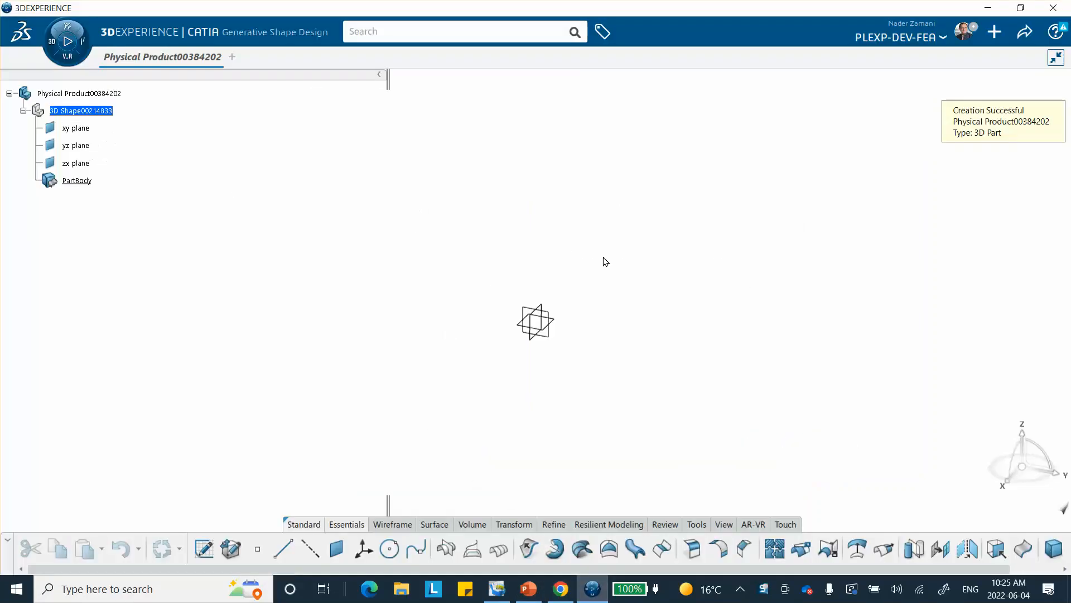
pyautogui.click(548, 316)
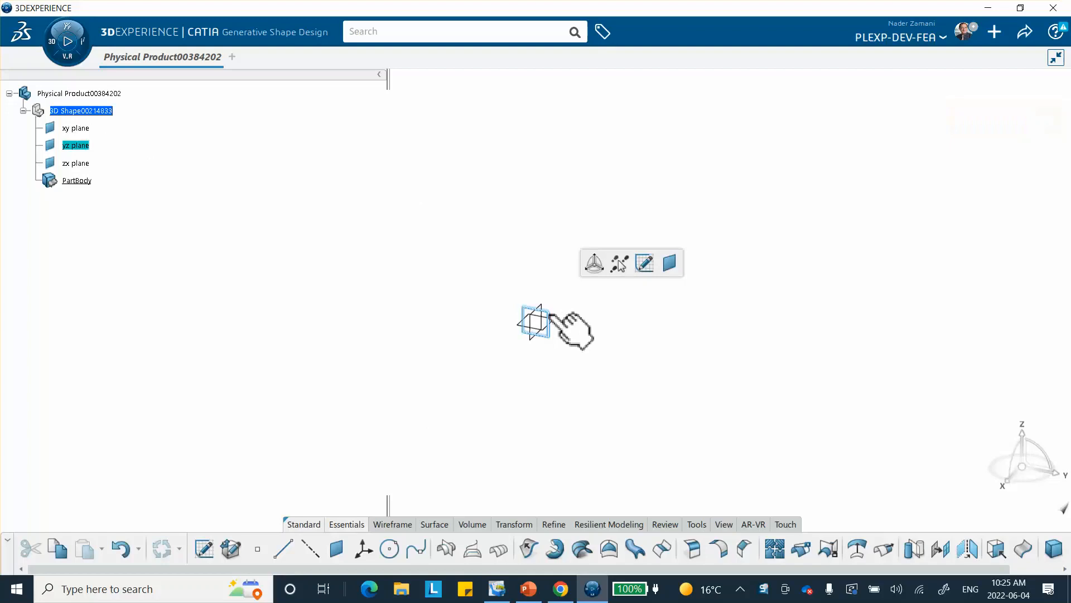
pyautogui.click(644, 264)
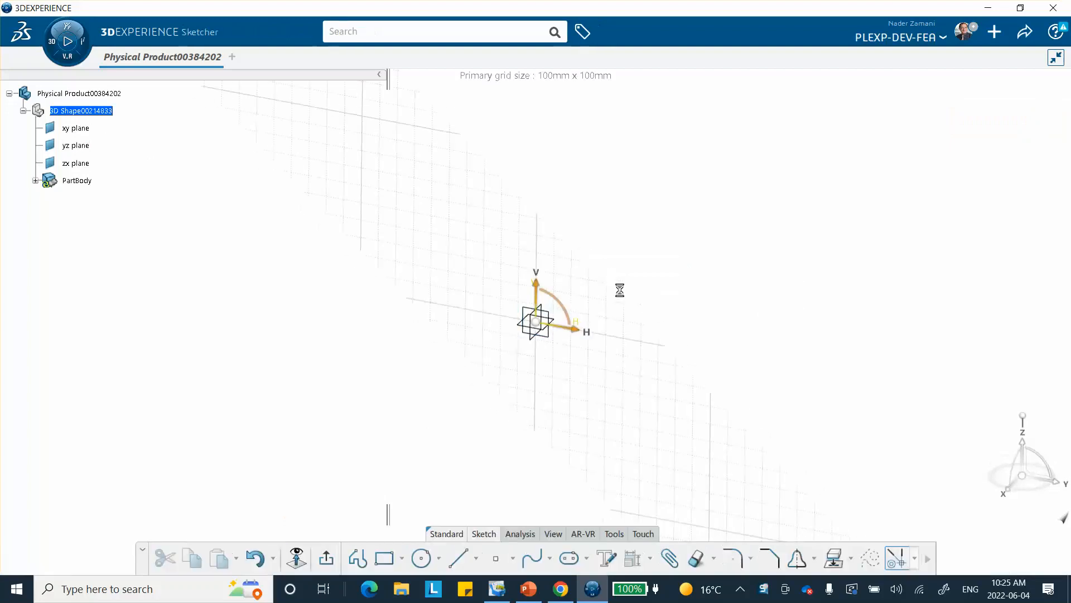
# Step: Place a sketch point at H 50 mm, V -20 mm
pyautogui.click(493, 558)
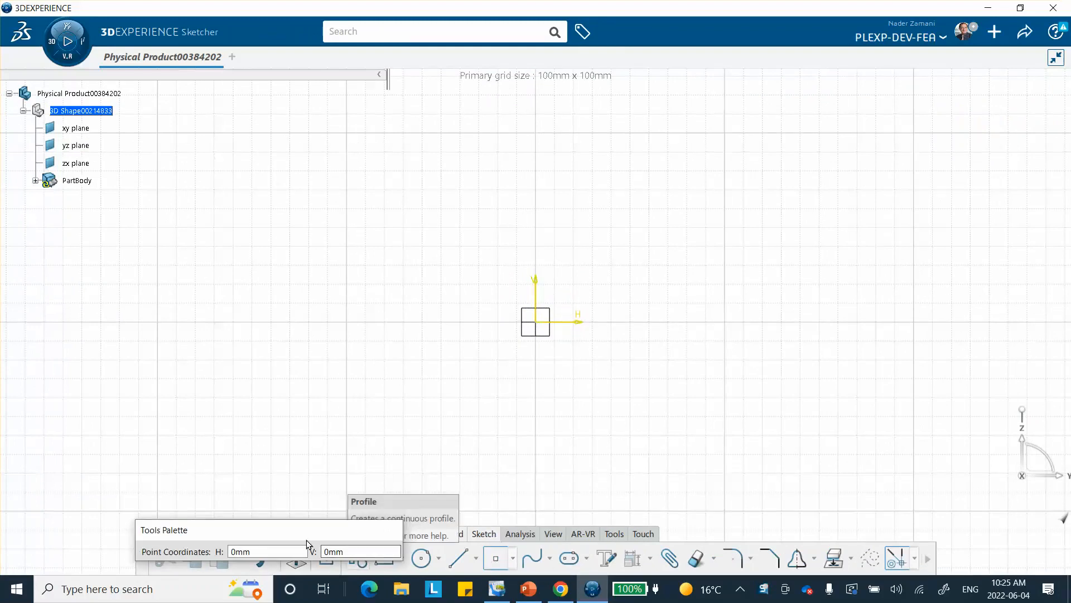
pyautogui.moveTo(302, 538)
pyautogui.mouseDown()
pyautogui.moveTo(279, 469)
pyautogui.moveTo(285, 530)
pyautogui.mouseUp()
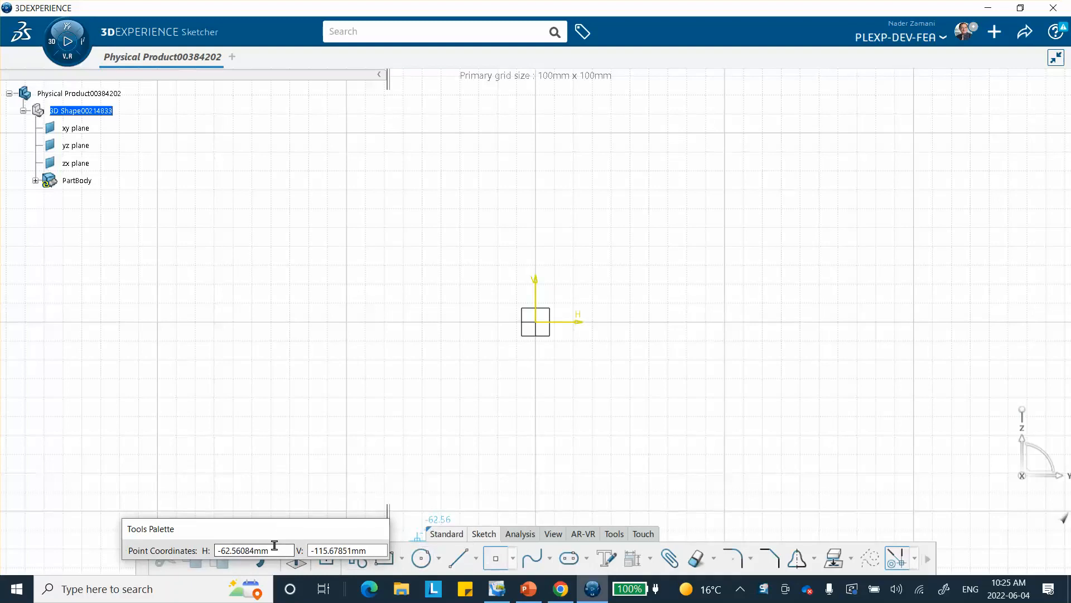
pyautogui.moveTo(274, 549); pyautogui.dragTo(199, 550)
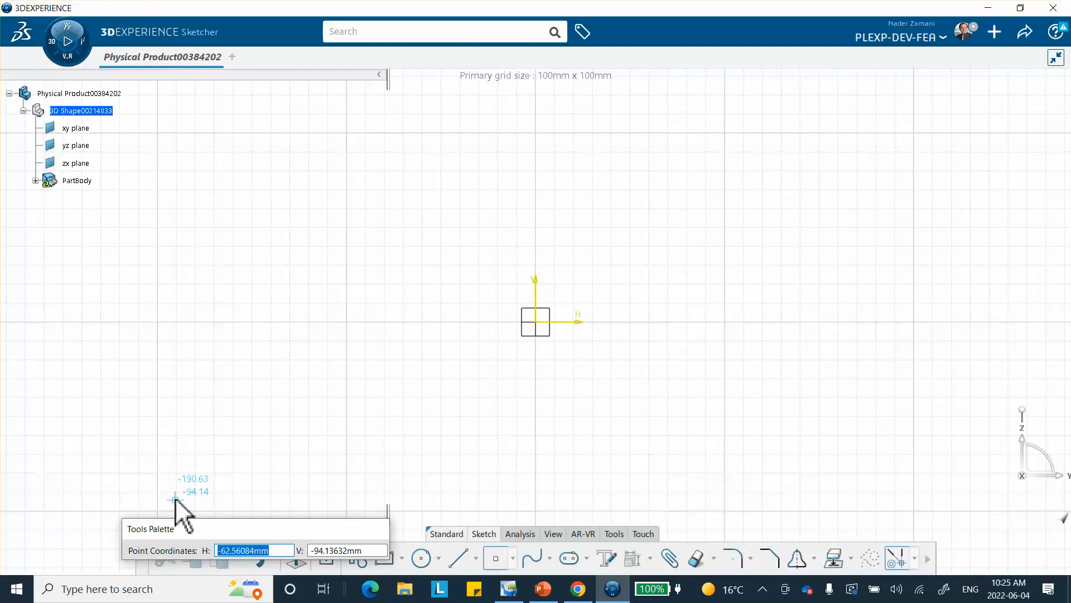
pyautogui.write('50')
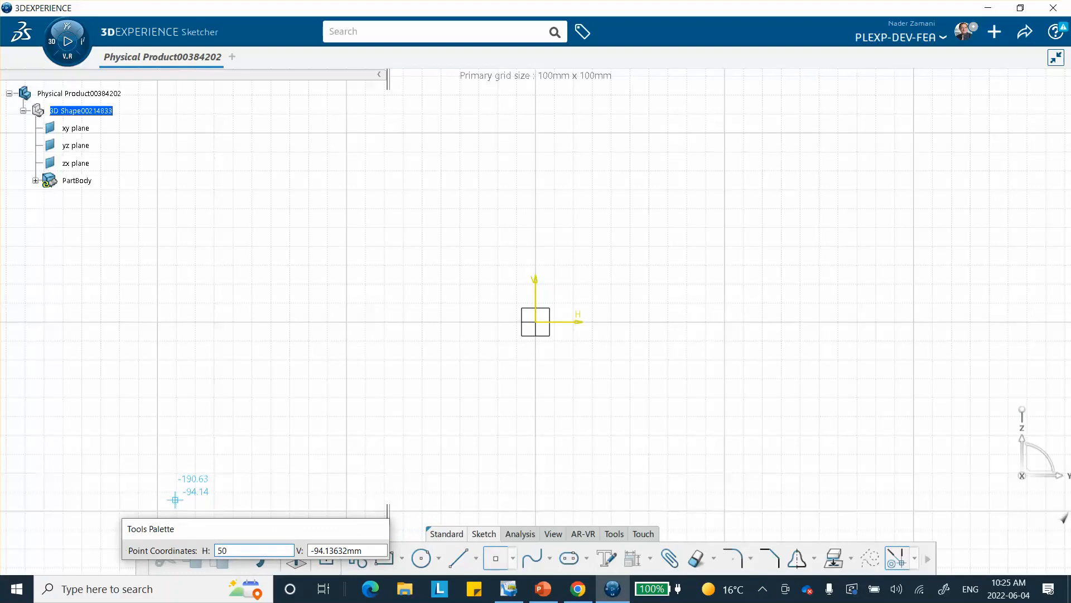
pyautogui.press('Tab')
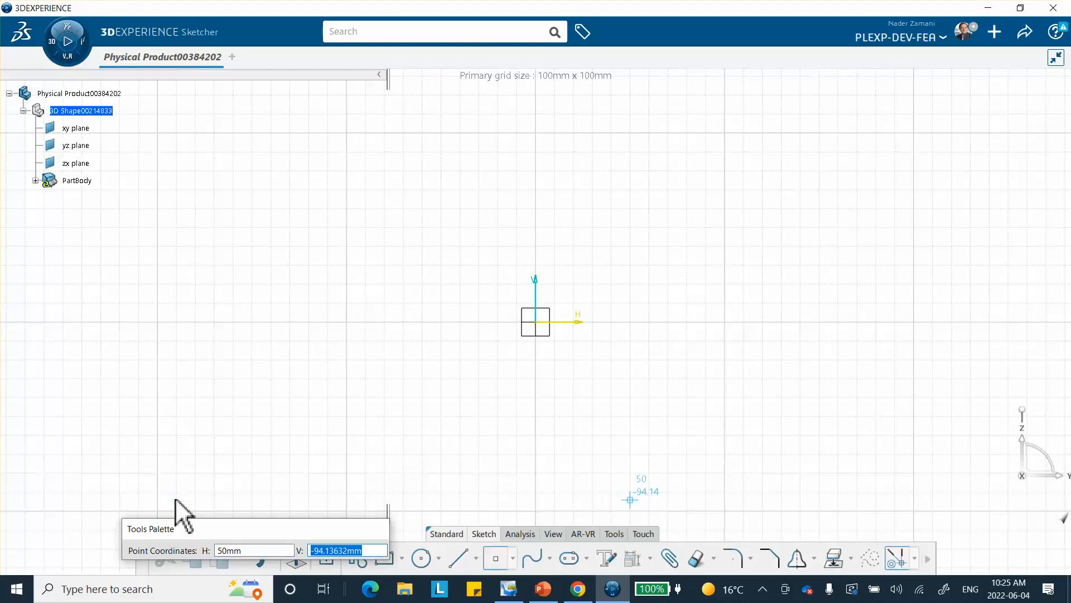
pyautogui.write('-20')
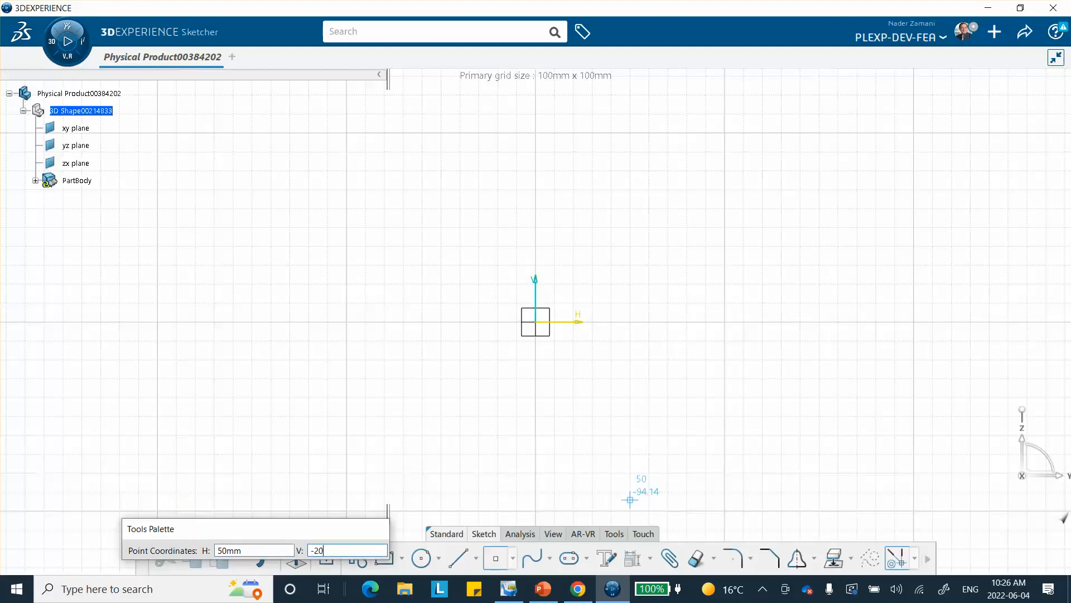
pyautogui.press('Return')
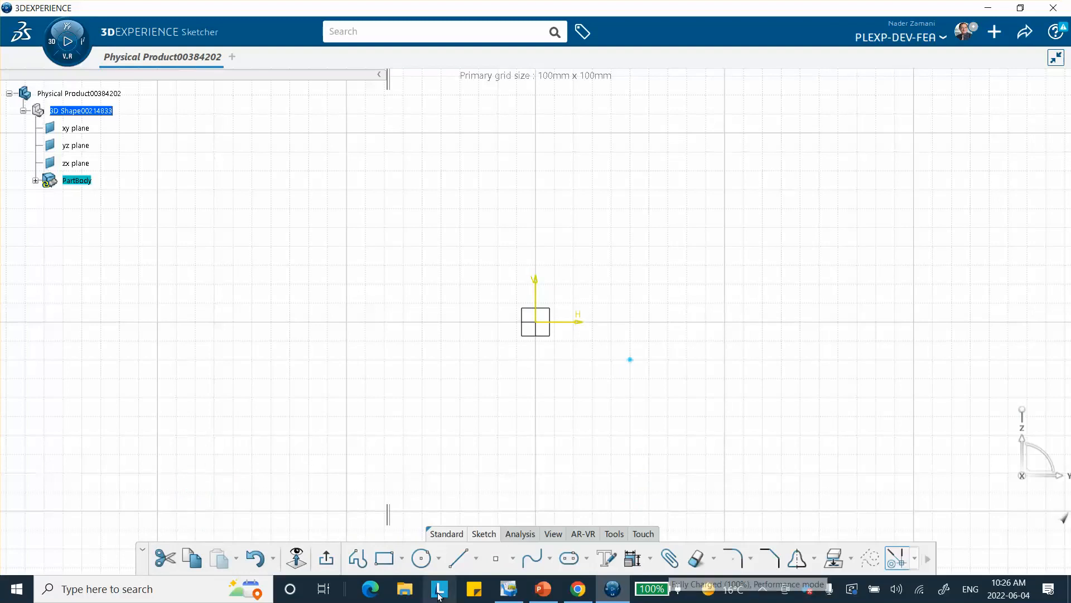
# Step: Add a sketch point on the horizontal axis at H 50 mm, V 0 mm, with the Point tool kept active
pyautogui.click(493, 560)
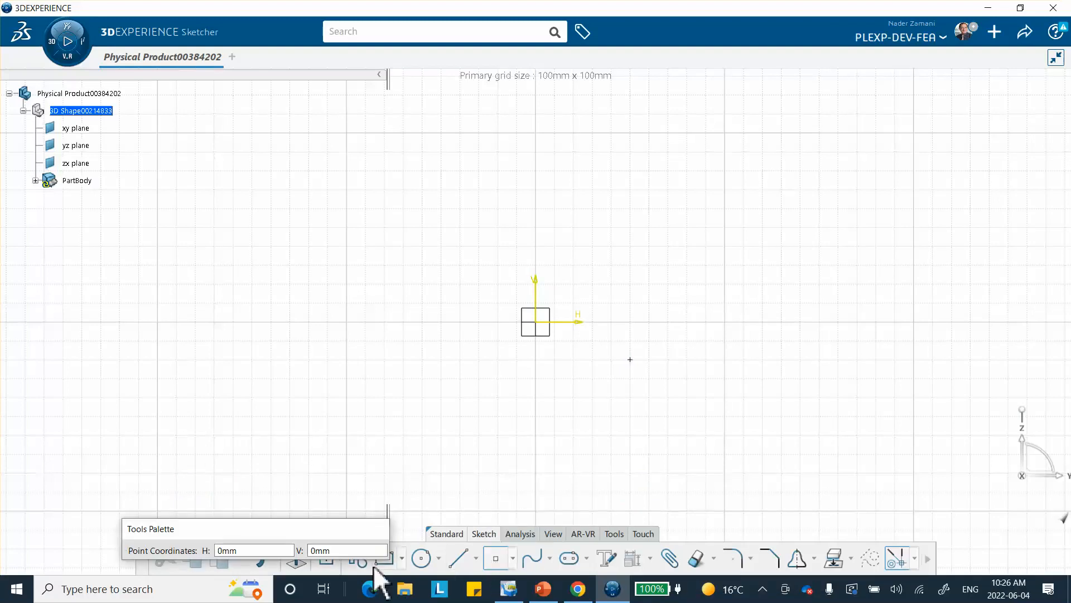
pyautogui.click(265, 552)
pyautogui.moveTo(241, 552); pyautogui.dragTo(206, 552)
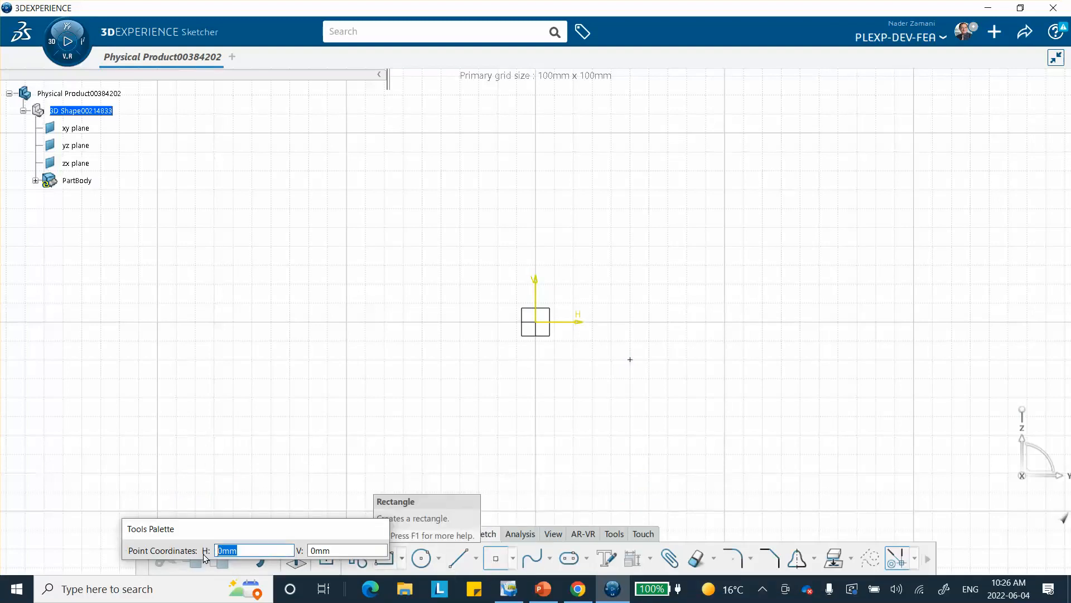
pyautogui.write('50')
pyautogui.press('Tab')
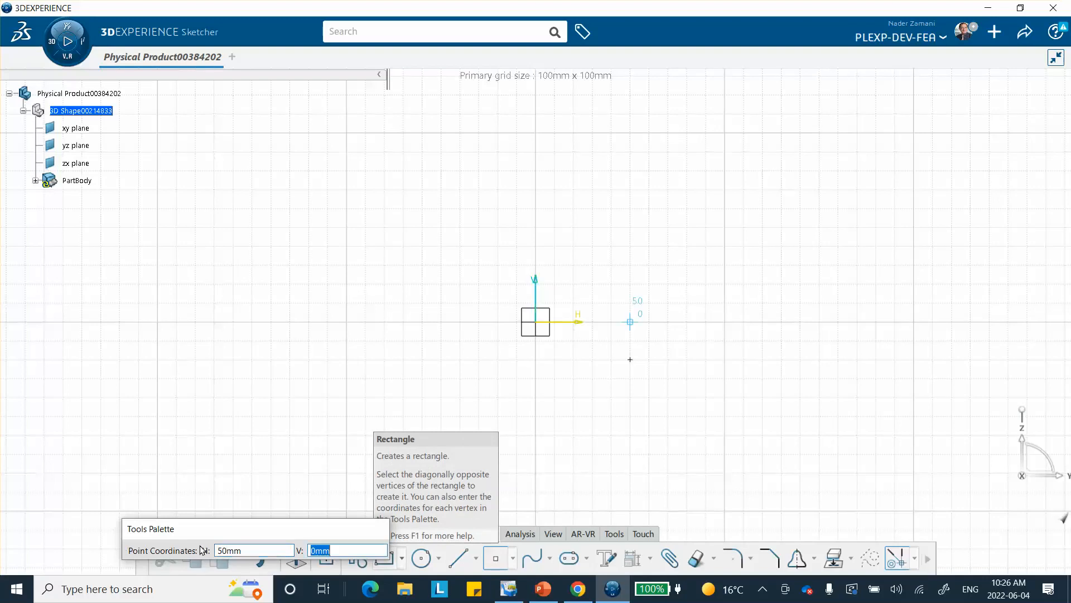
pyautogui.write('0')
pyautogui.press('Return')
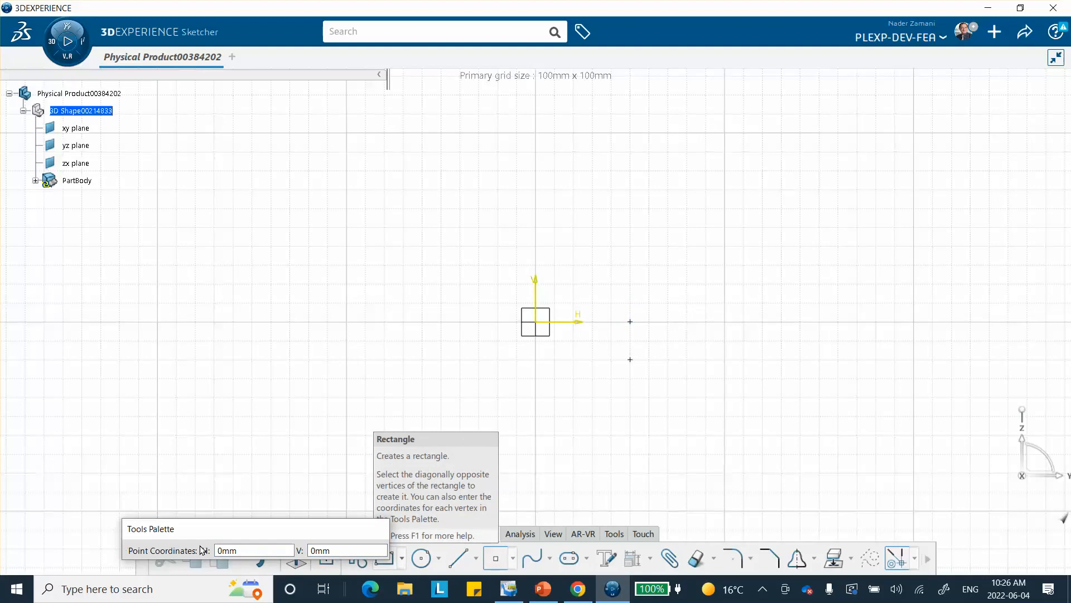
# Step: Add three inner-radius sketch points at H 50 mm, with V values of 20, 40 and 60 mm
pyautogui.write('50')
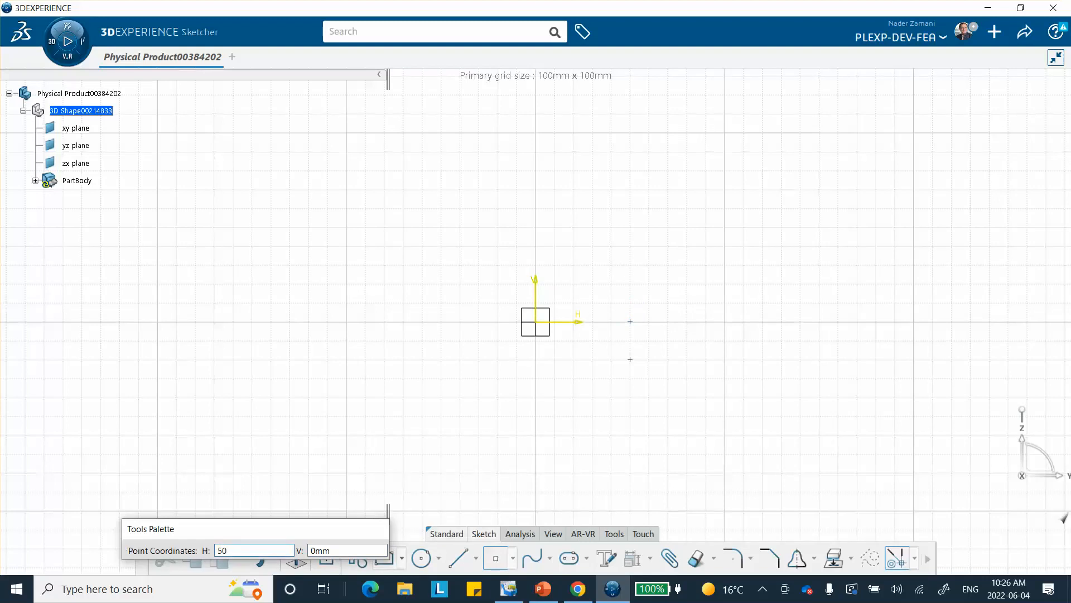
pyautogui.press('Tab')
pyautogui.write('2')
pyautogui.press('Return')
pyautogui.write('50')
pyautogui.press('Tab')
pyautogui.write('4')
pyautogui.press('Return')
pyautogui.write('50')
pyautogui.press('Tab')
pyautogui.write('6')
pyautogui.press('Return')
# Step: Complete the inner column of sketch points at H 50 mm with V values of 80 and 100 mm
pyautogui.write('50')
pyautogui.press('Tab')
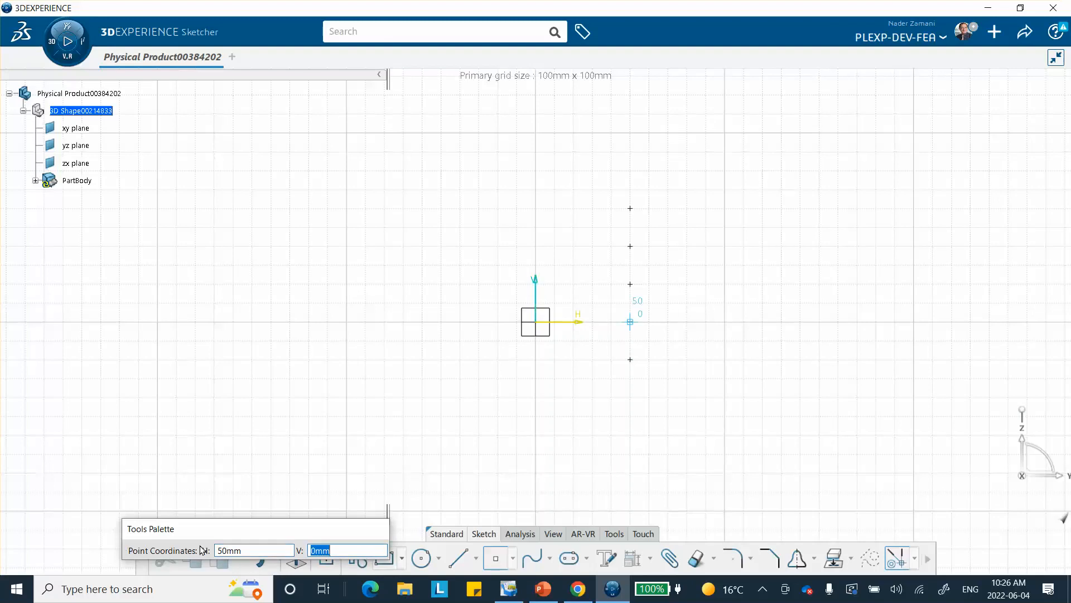
pyautogui.write('80')
pyautogui.press('Return')
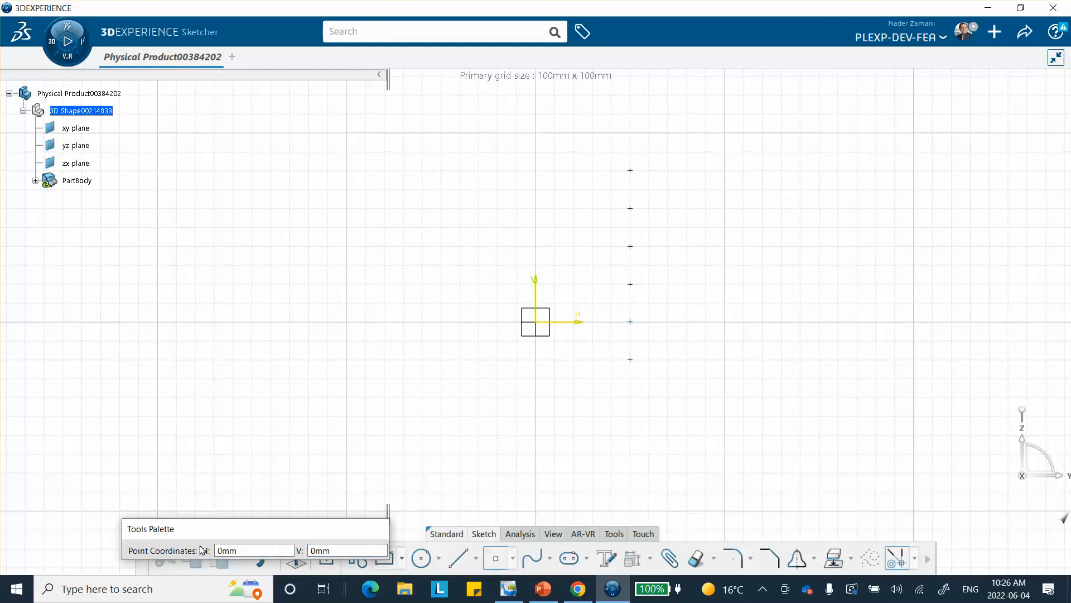
pyautogui.write('50')
pyautogui.press('Tab')
pyautogui.write('1')
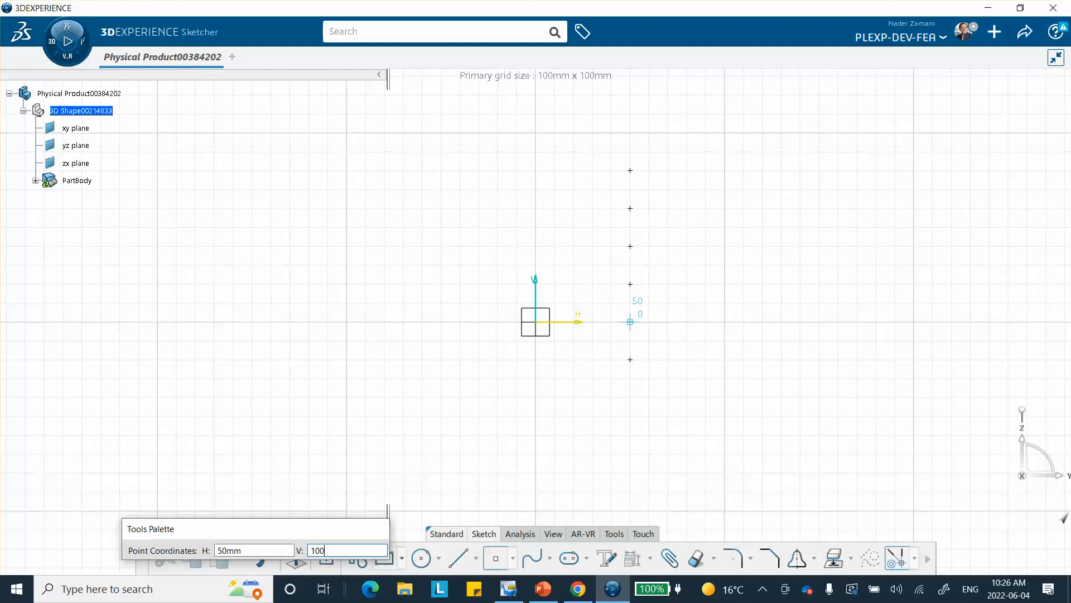
pyautogui.press('Return')
# Step: Place two outer-radius sketch points at H 100 mm, with V values of 10 and 30 mm
pyautogui.doubleClick(242, 551)
pyautogui.write('1')
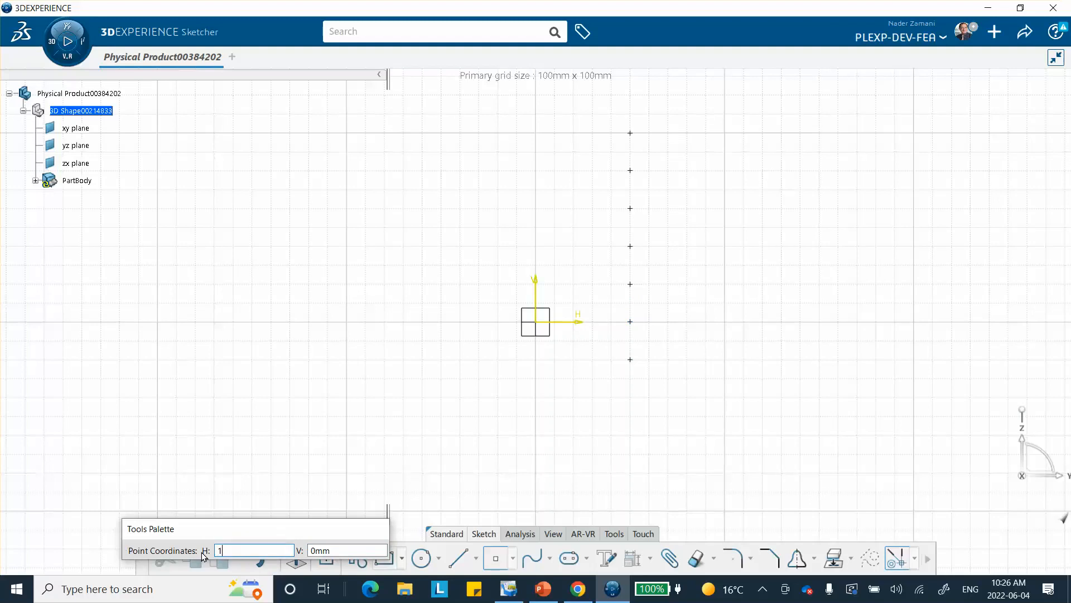
pyautogui.write('00')
pyautogui.press('Tab')
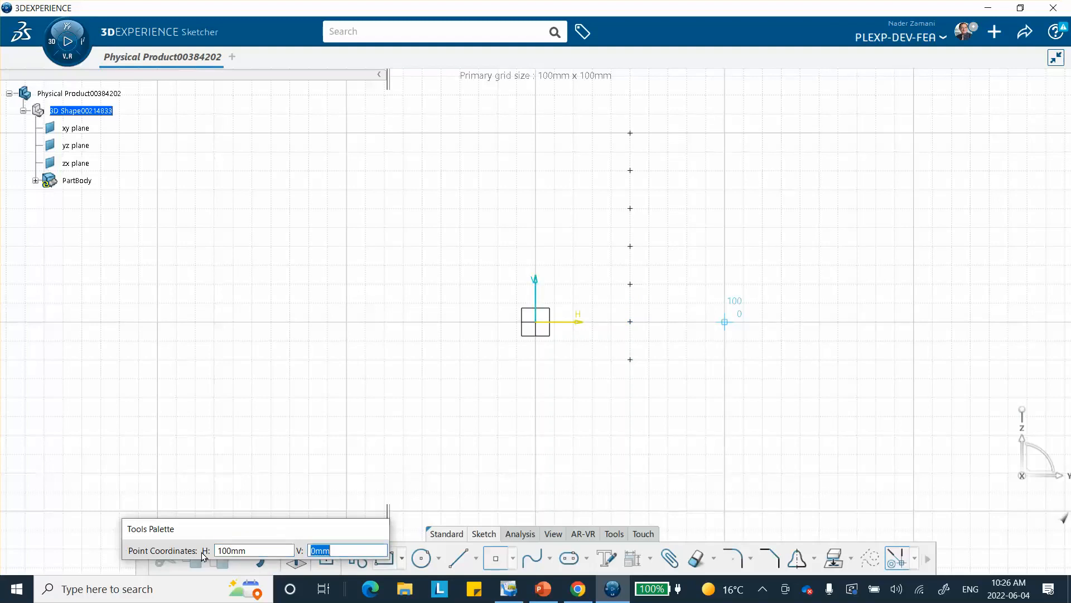
pyautogui.write('10')
pyautogui.press('Return')
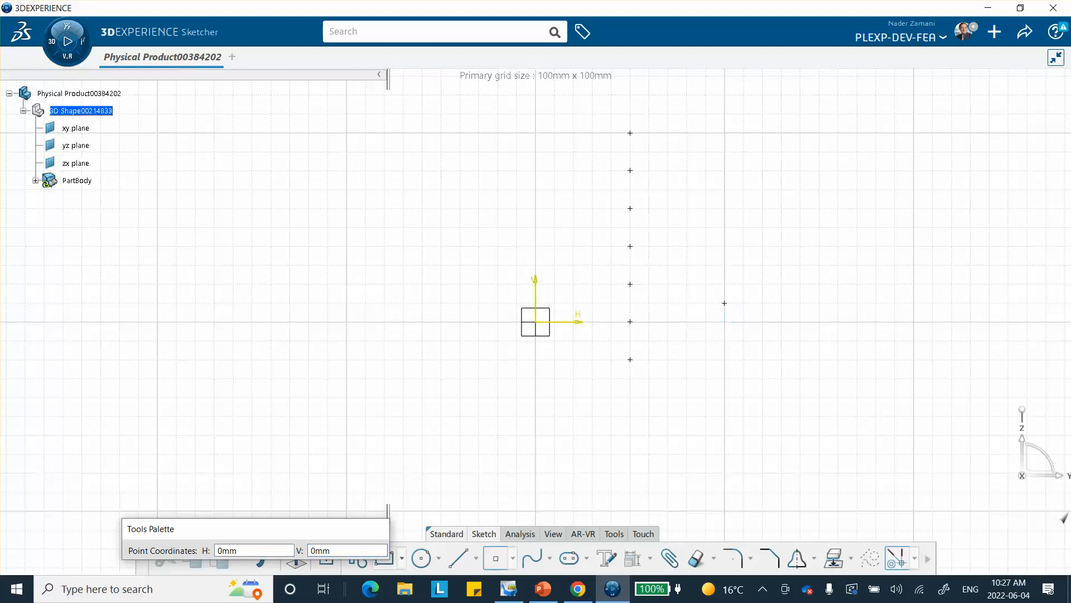
pyautogui.write('100')
pyautogui.press('Tab')
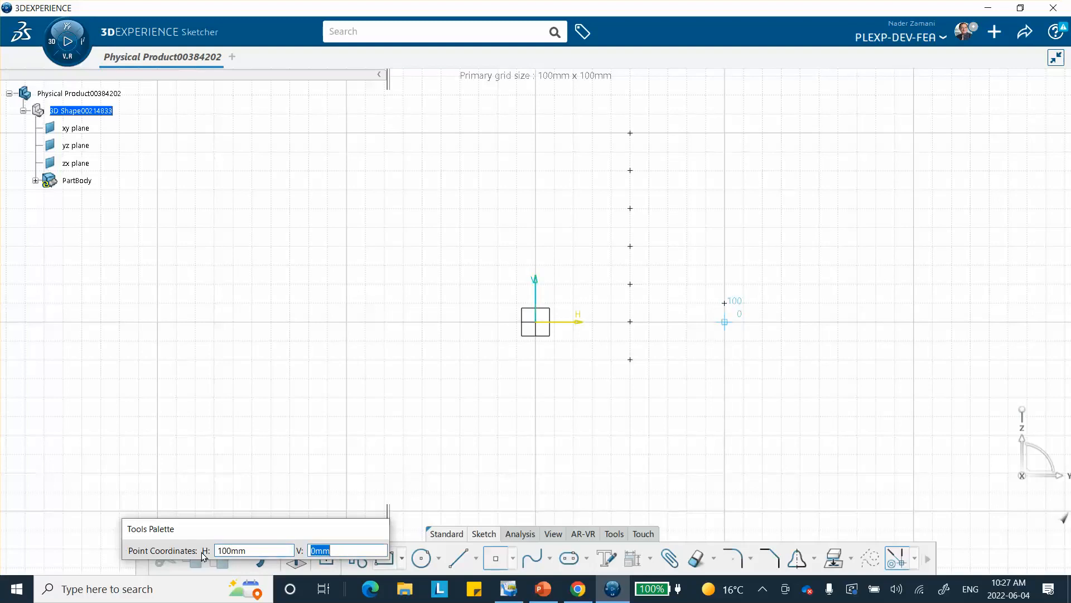
pyautogui.write('30')
pyautogui.press('Return')
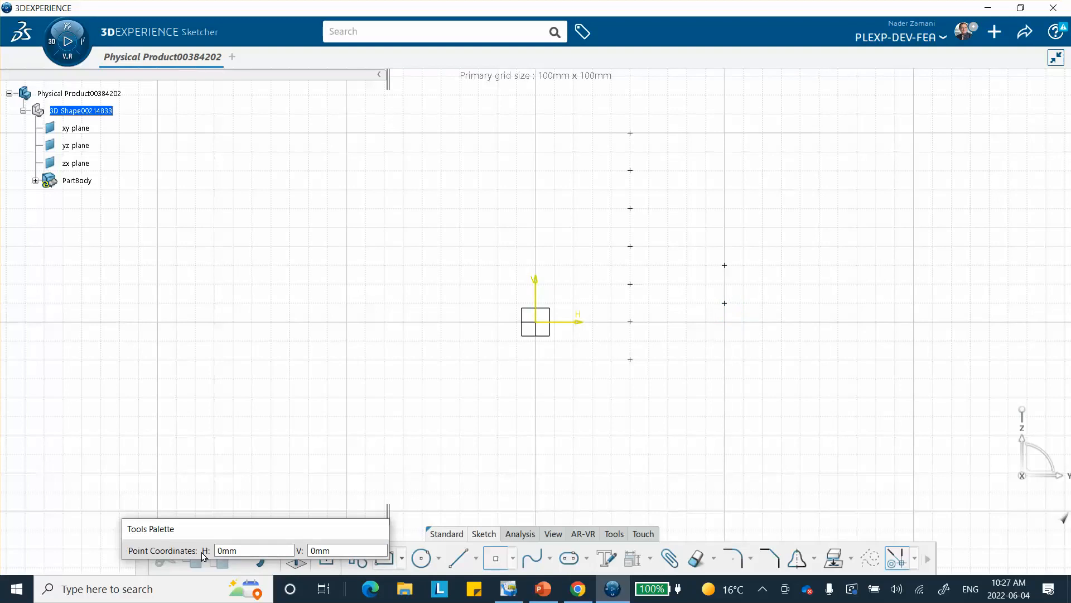
# Step: Add the remaining outer points at H 100 mm with V values of 50 and 70 mm, and end the Point tool
pyautogui.write('100')
pyautogui.press('Tab')
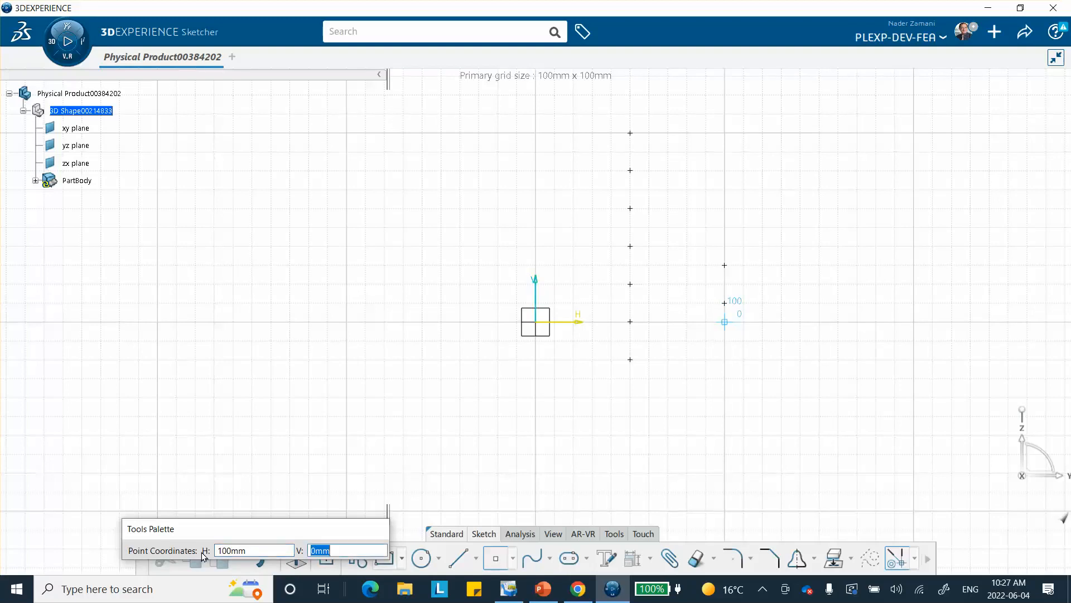
pyautogui.write('50')
pyautogui.press('Return')
pyautogui.write('1')
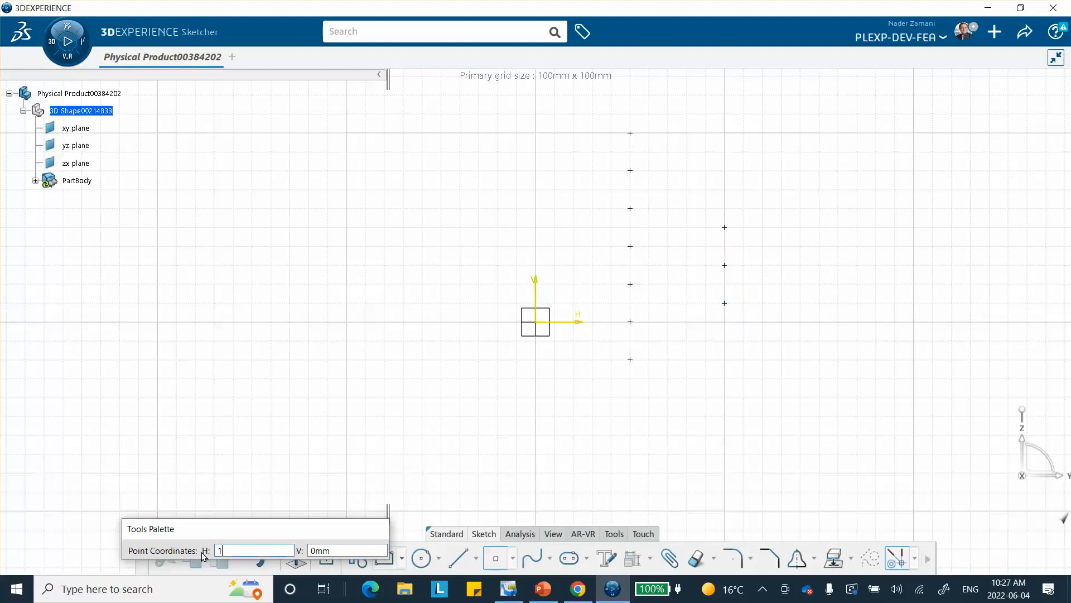
pyautogui.press('Tab')
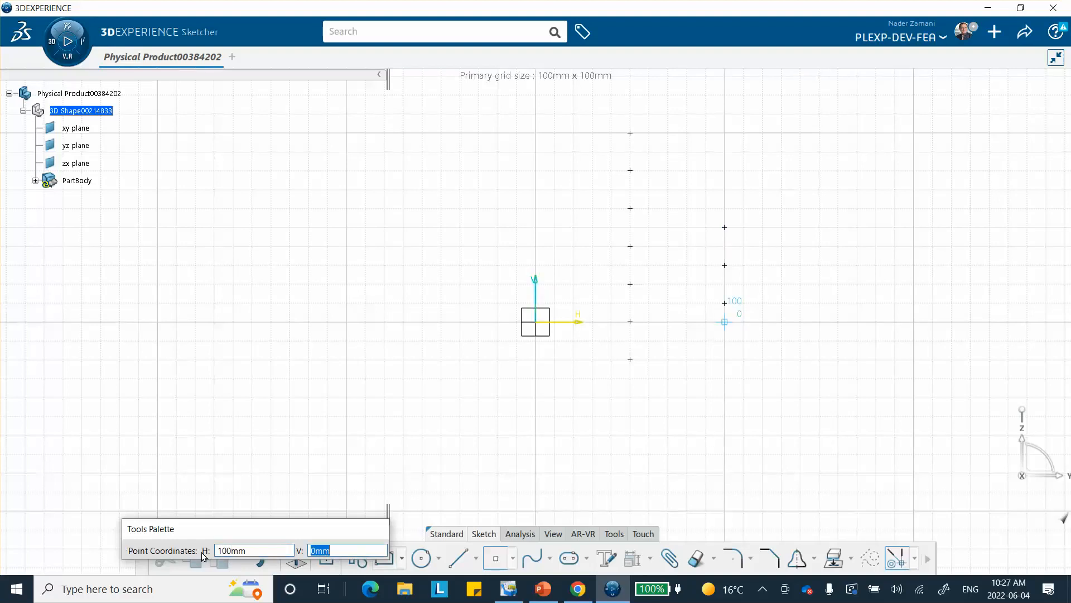
pyautogui.write('70')
pyautogui.press('Return')
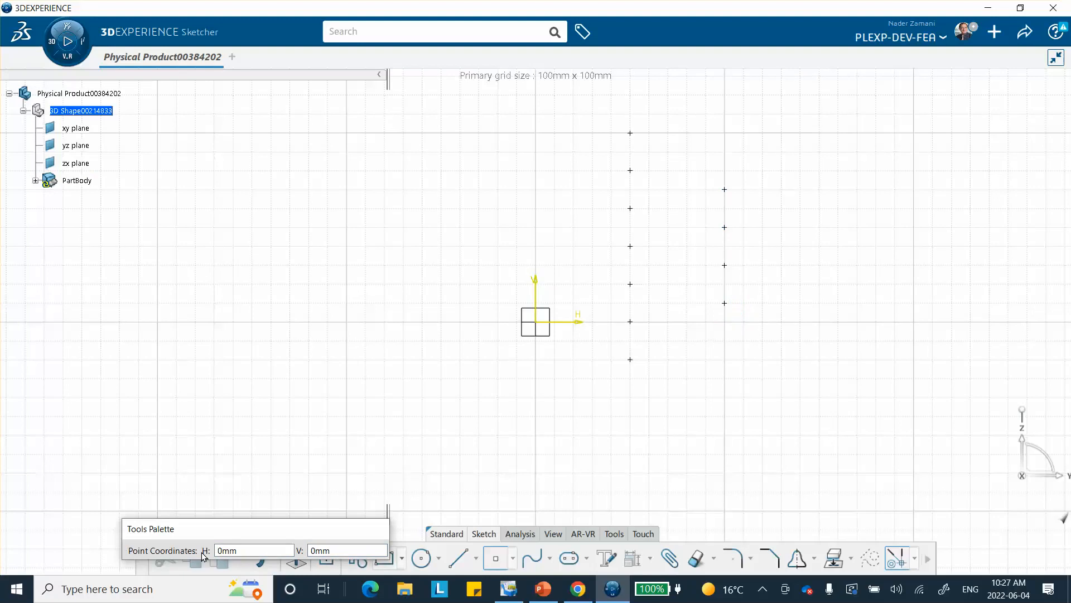
pyautogui.click(496, 560)
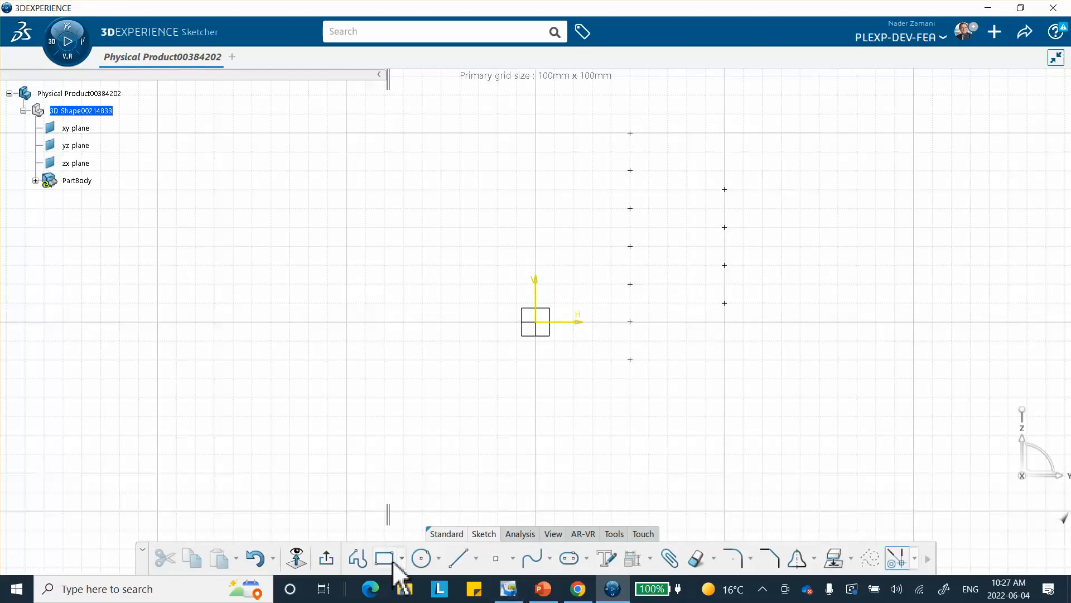
pyautogui.moveTo(675, 405)
pyautogui.mouseDown(button='middle')
pyautogui.moveTo(605, 437)
pyautogui.moveTo(612, 416)
pyautogui.moveTo(587, 441)
pyautogui.mouseUp(button='middle')
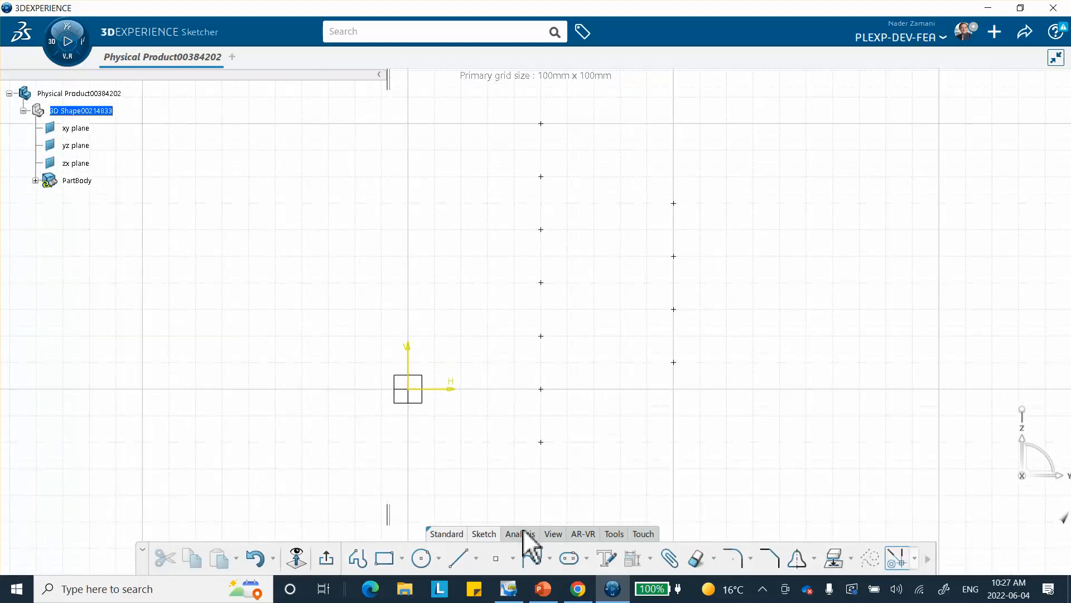
pyautogui.click(359, 559)
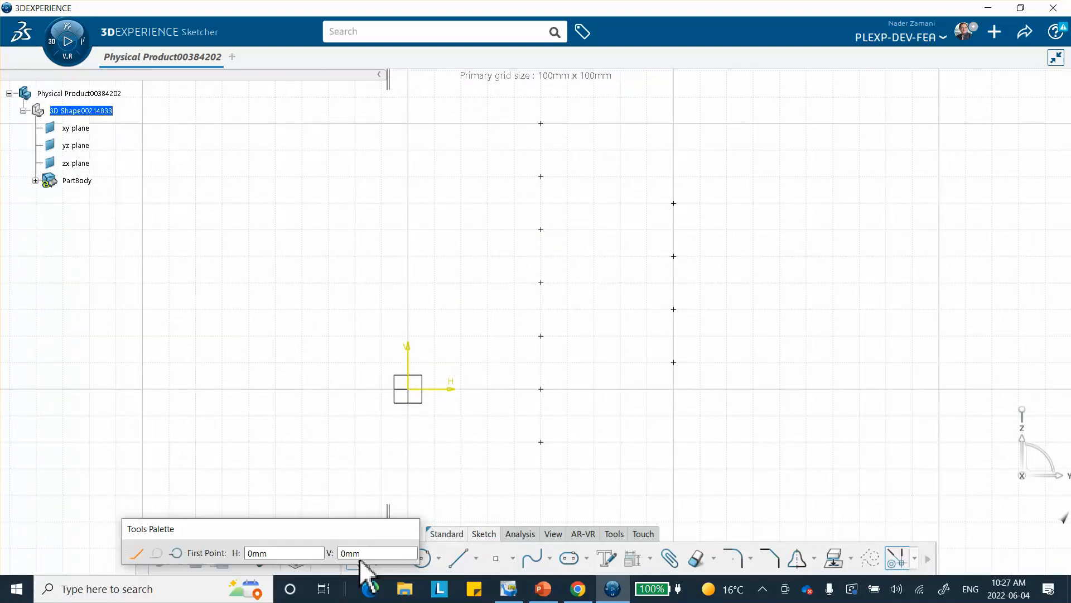
pyautogui.click(541, 442)
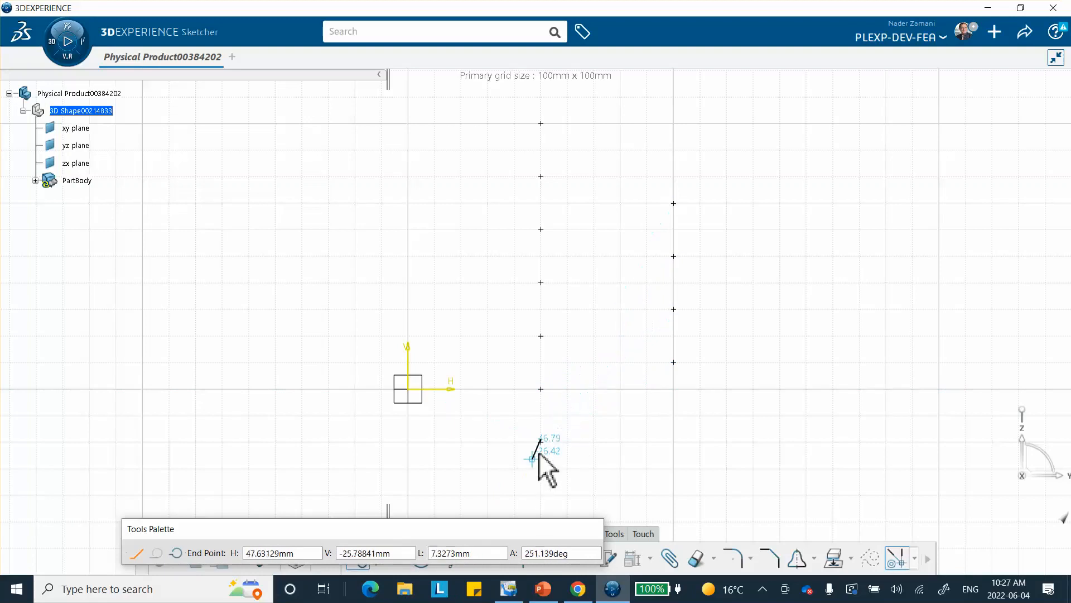
pyautogui.press('Escape')
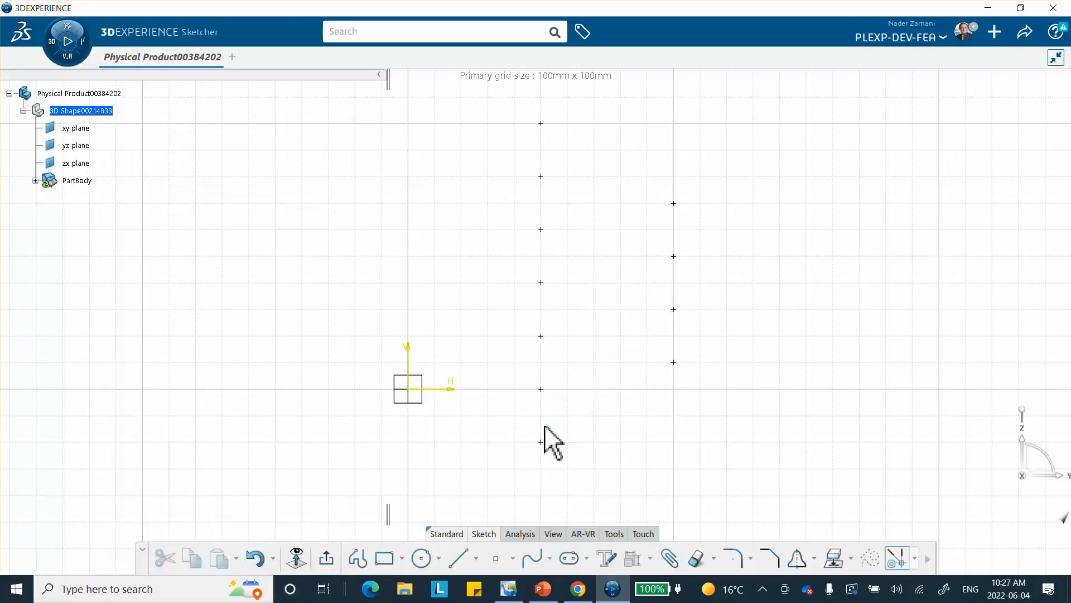
# Step: Draw the lower half of the bellow with Profile from the H 50, V -20 mm point, zigzagging through the existing points to H 50, V 40 mm
pyautogui.moveTo(620, 460)
pyautogui.mouseDown(button='middle')
pyautogui.moveTo(619, 476)
pyautogui.moveTo(590, 439)
pyautogui.mouseUp(button='middle')
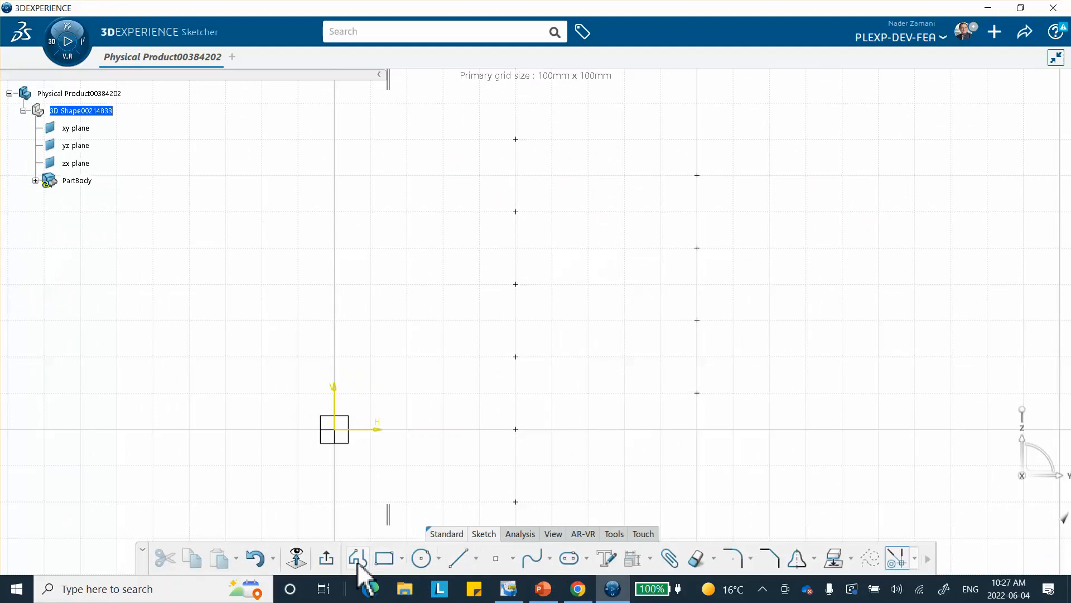
pyautogui.click(391, 565)
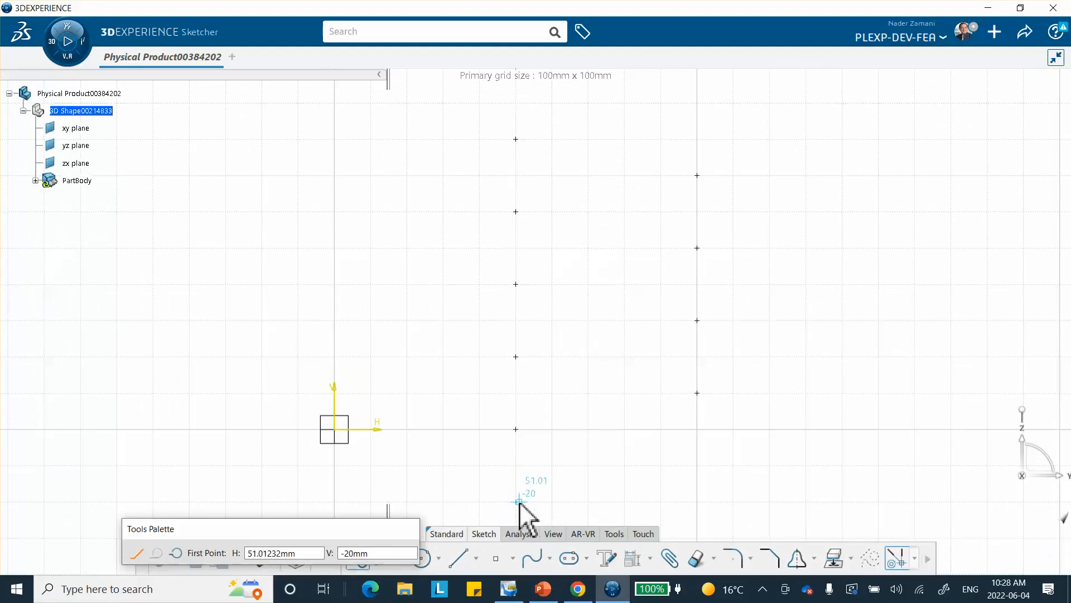
pyautogui.click(516, 501)
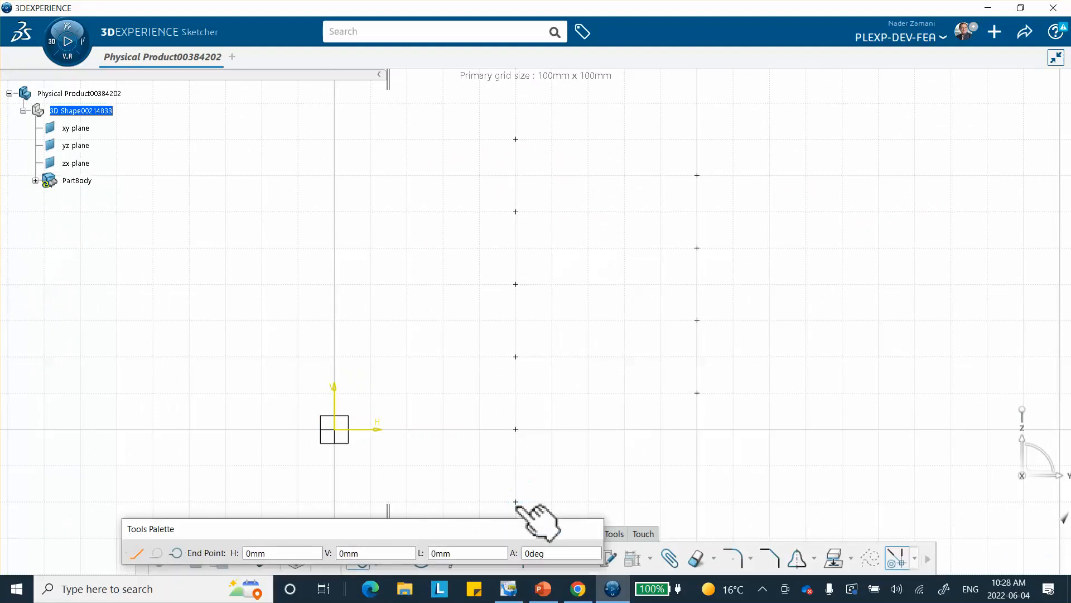
pyautogui.click(516, 429)
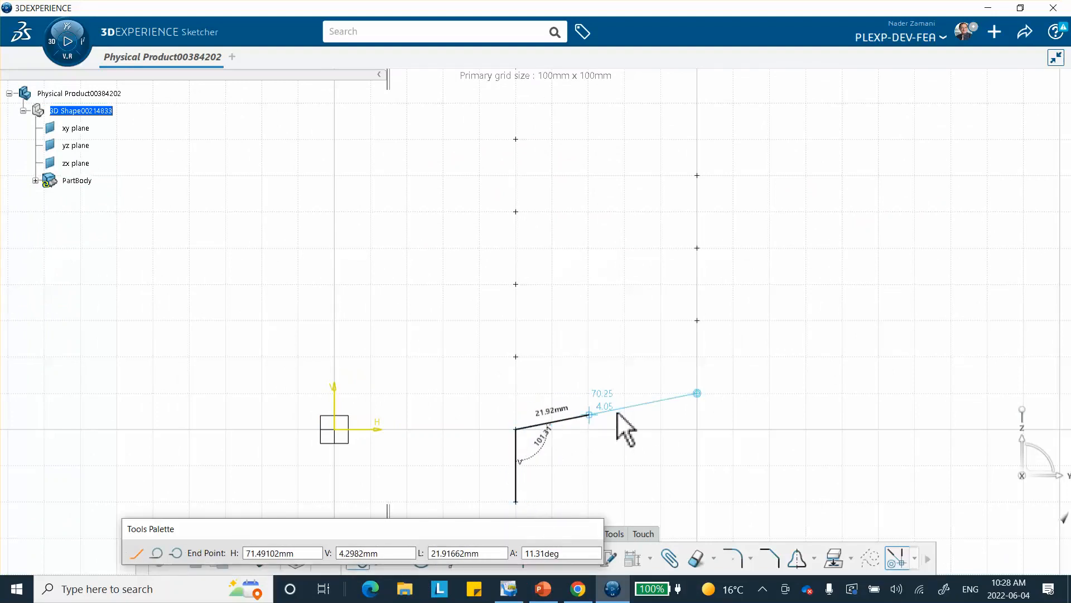
pyautogui.click(696, 393)
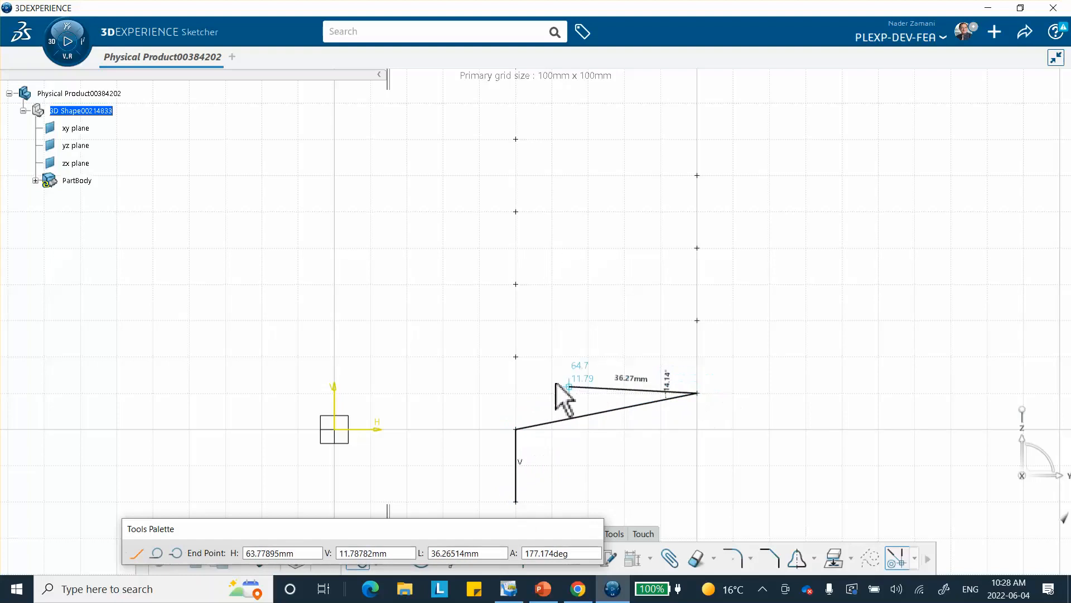
pyautogui.click(516, 357)
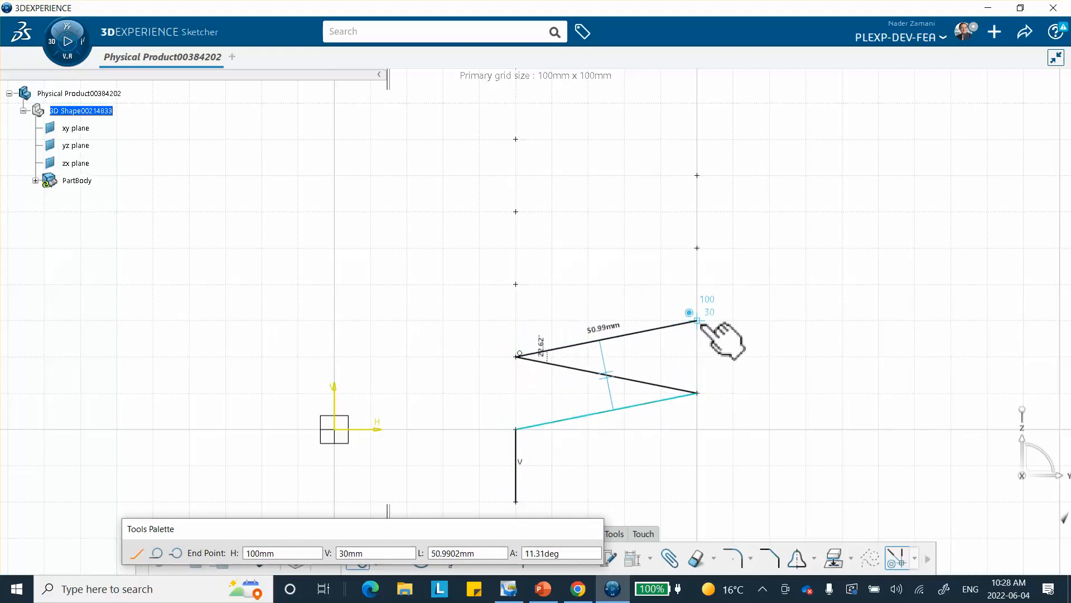
pyautogui.click(697, 320)
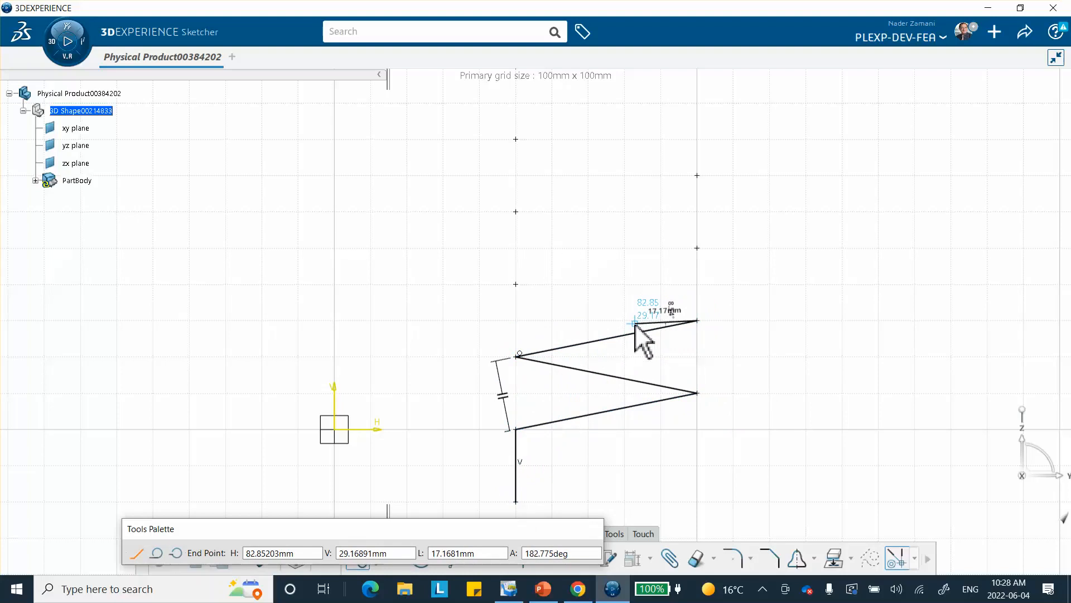
pyautogui.click(515, 285)
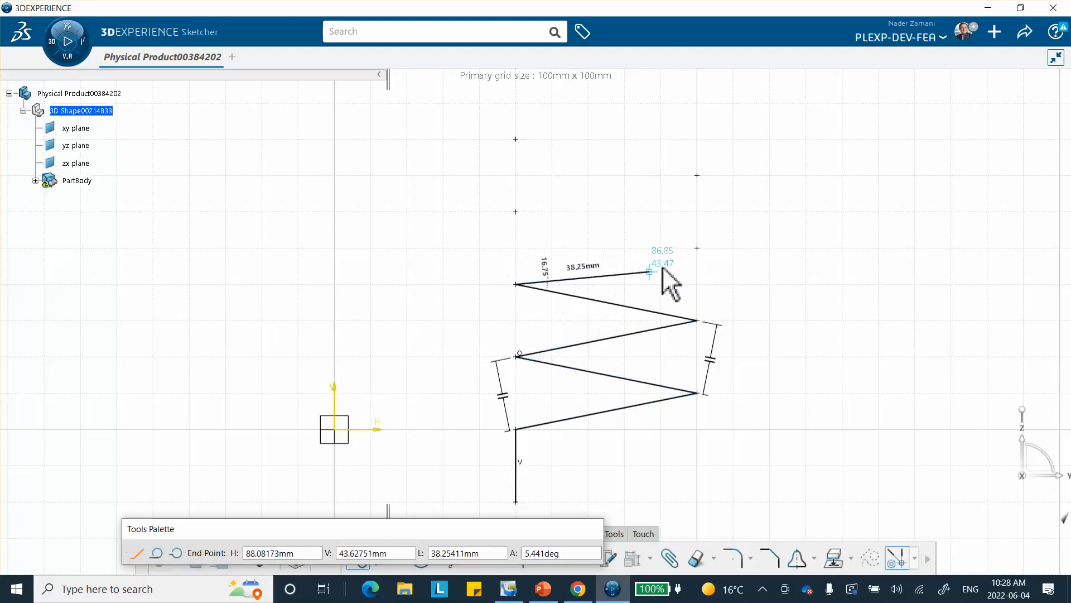
# Step: Continue the zigzag profile through the remaining points to H 50, V 80 mm, finish it vertically at V 100 mm, and end the Profile tool
pyautogui.click(697, 248)
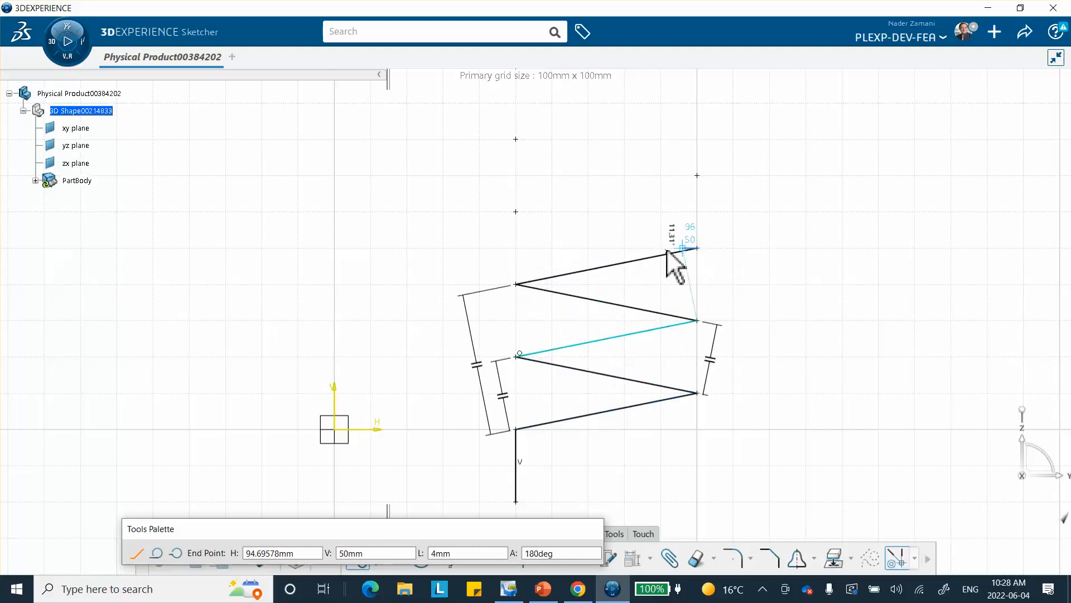
pyautogui.click(515, 212)
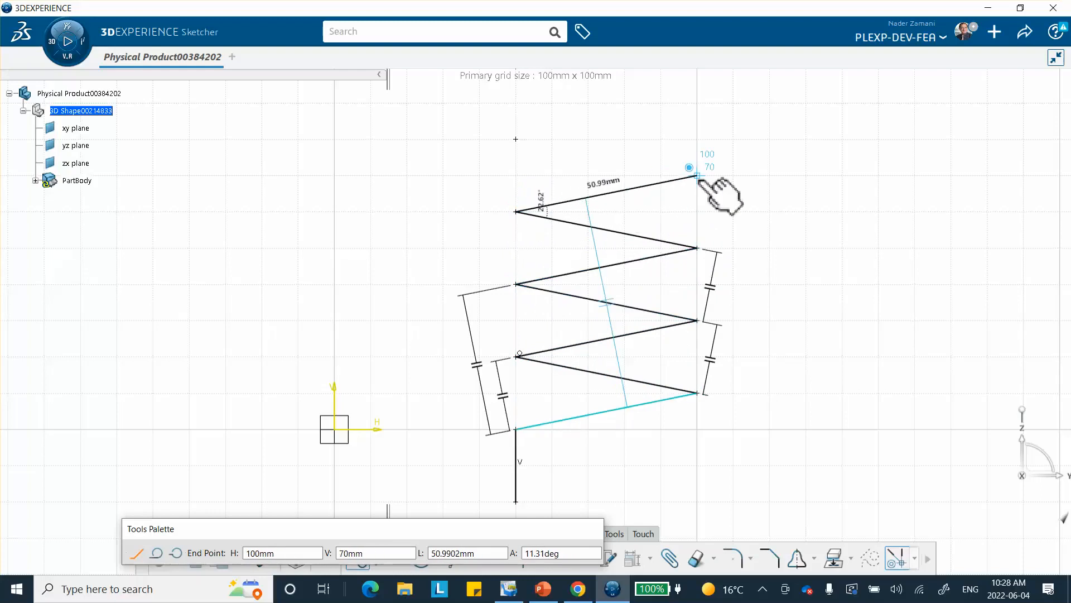
pyautogui.click(696, 175)
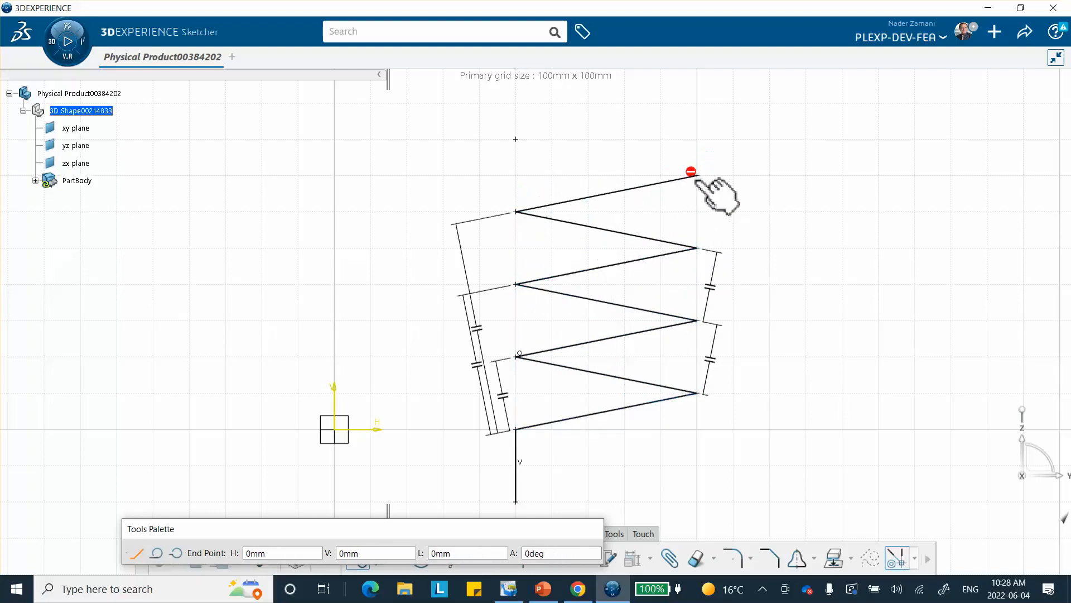
pyautogui.click(515, 139)
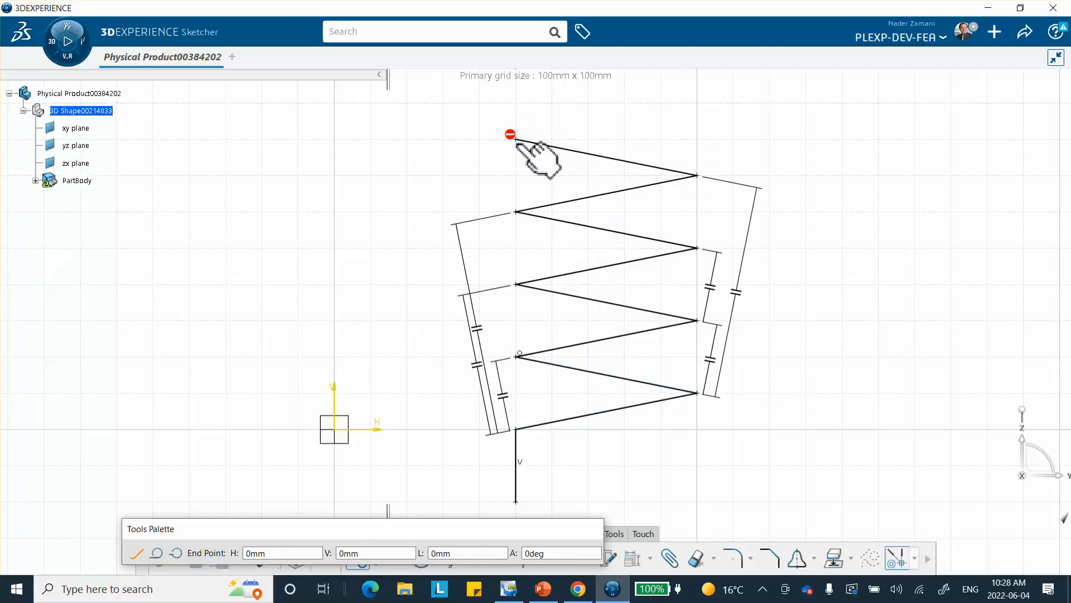
pyautogui.moveTo(514, 178); pyautogui.dragTo(525, 296, button='middle')
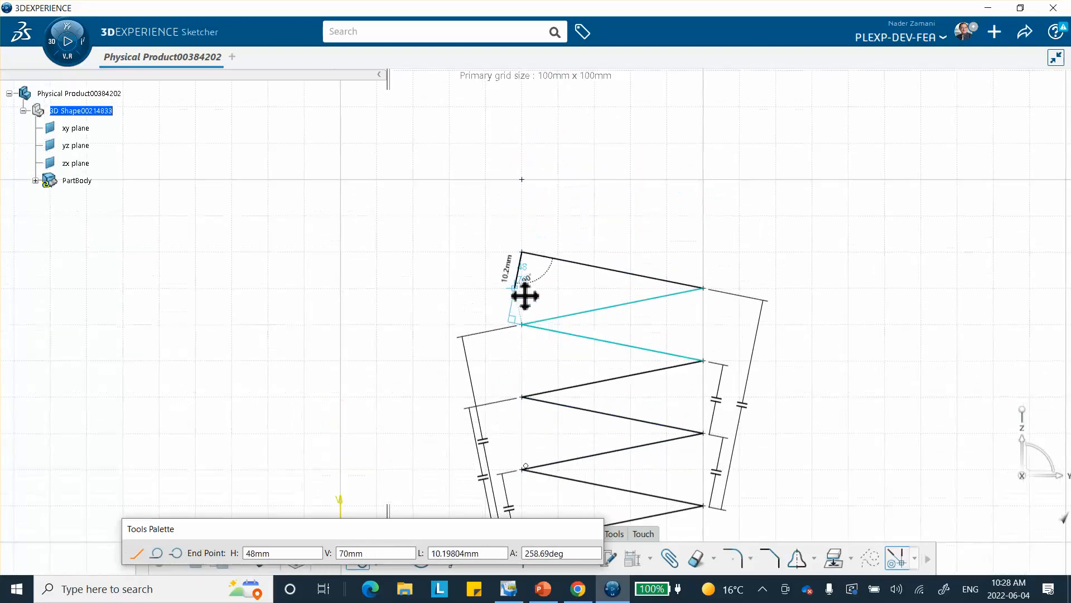
pyautogui.click(522, 179)
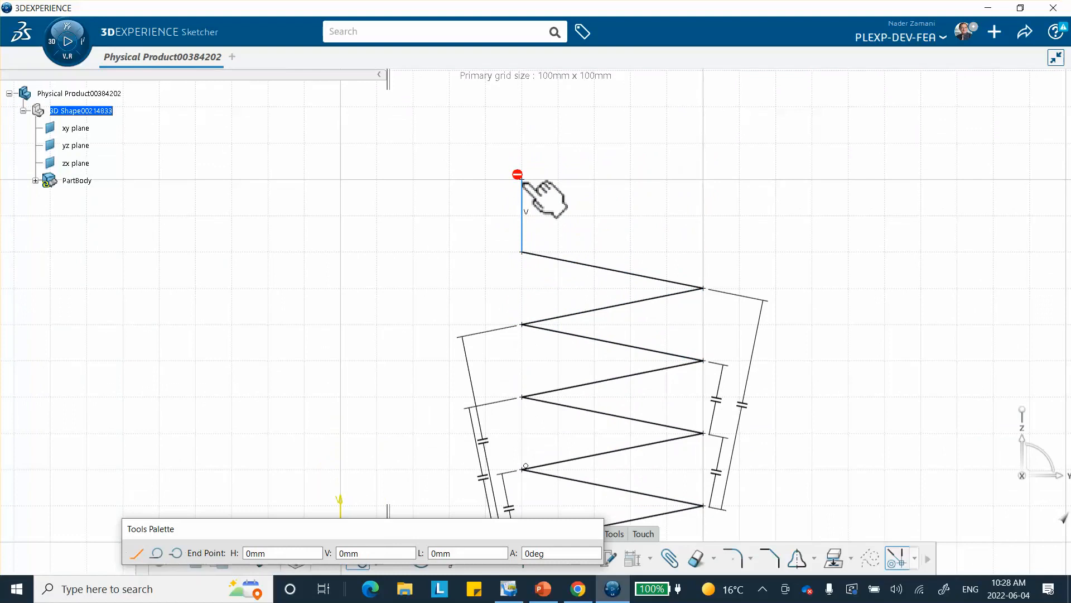
pyautogui.press('Escape')
pyautogui.click(667, 204)
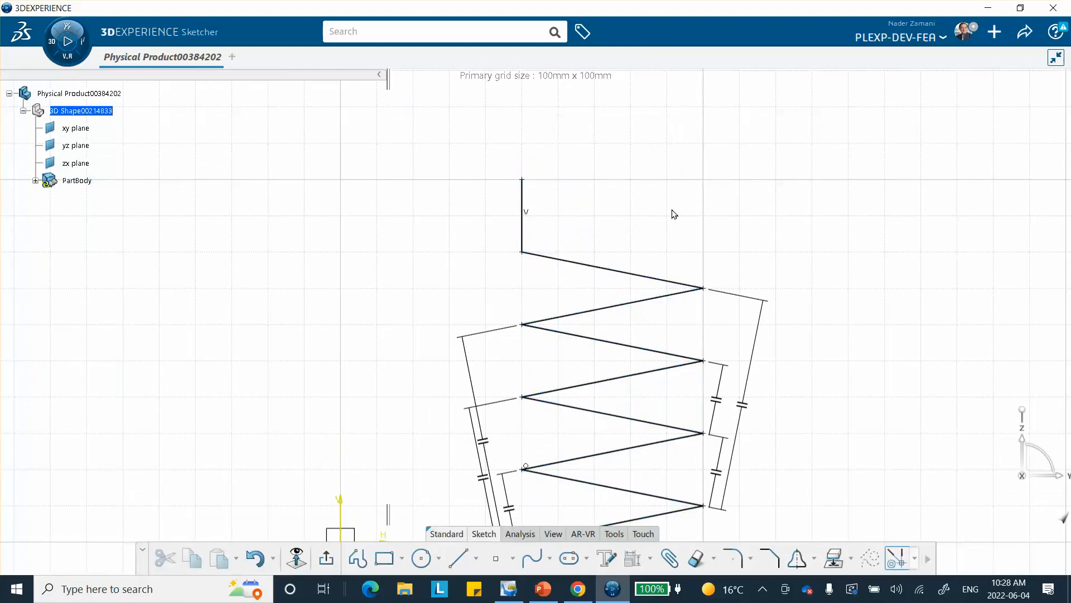
# Step: Hide all constraints of the bellow sketch, from Parallelism.1 through Parallelism.10
pyautogui.moveTo(759, 242)
pyautogui.mouseDown(button='middle')
pyautogui.moveTo(772, 256)
pyautogui.moveTo(765, 319)
pyautogui.mouseUp(button='middle')
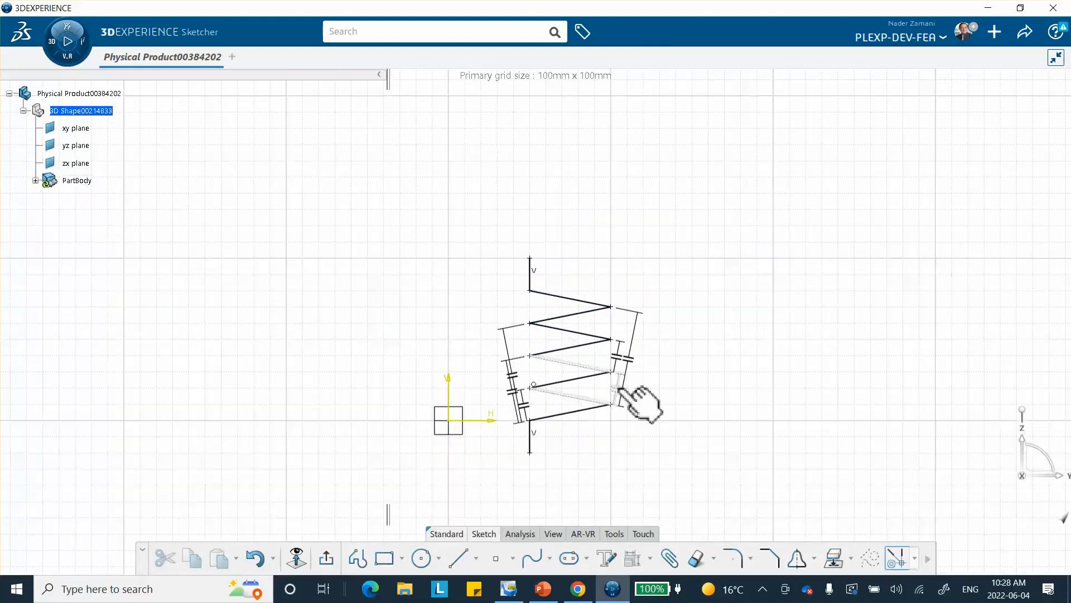
pyautogui.click(35, 181)
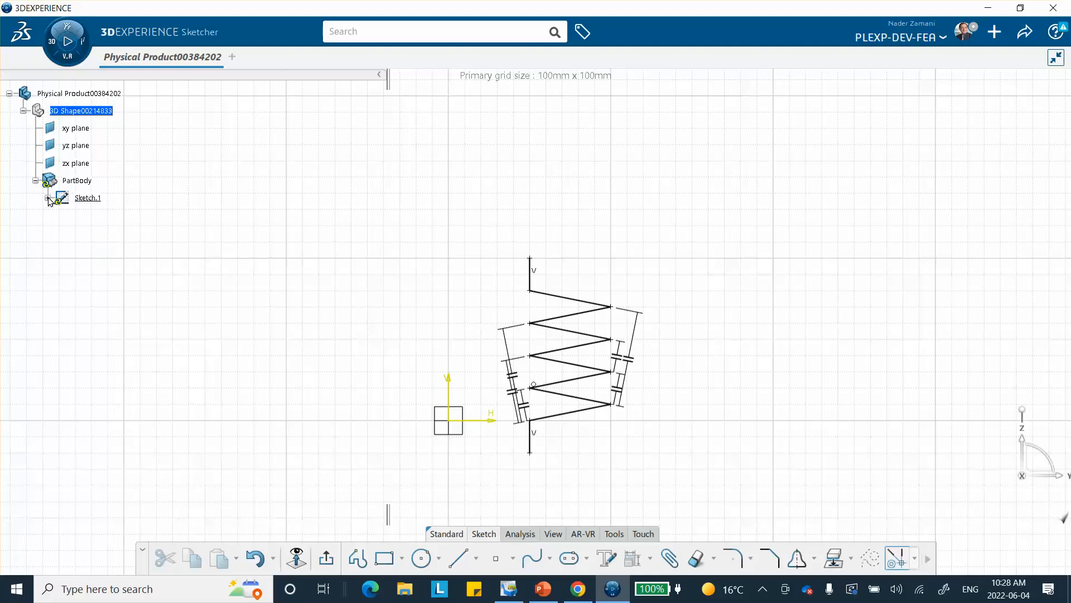
pyautogui.click(48, 198)
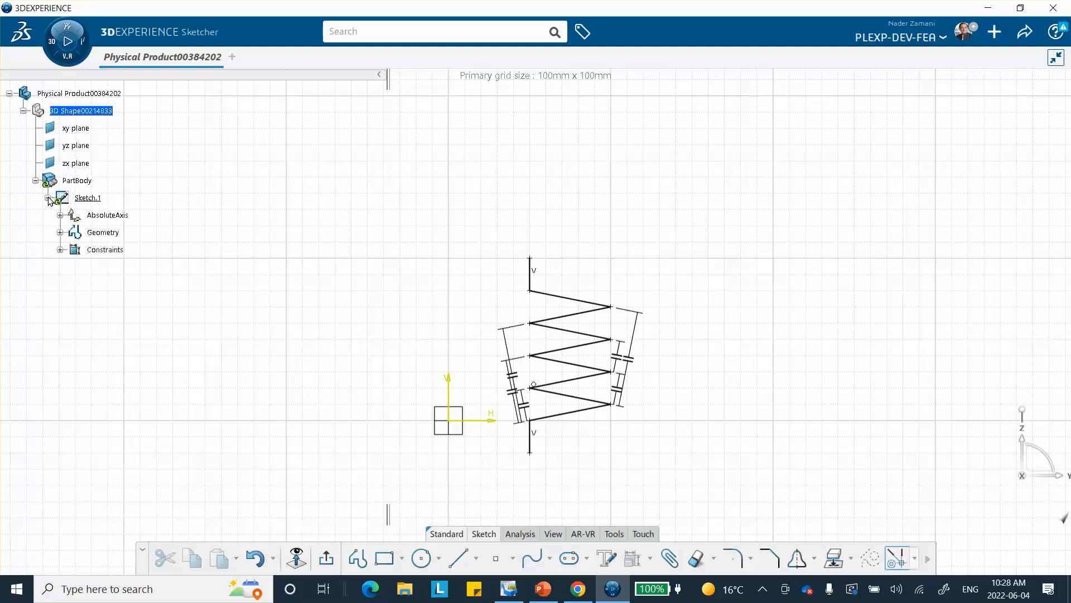
pyautogui.click(60, 250)
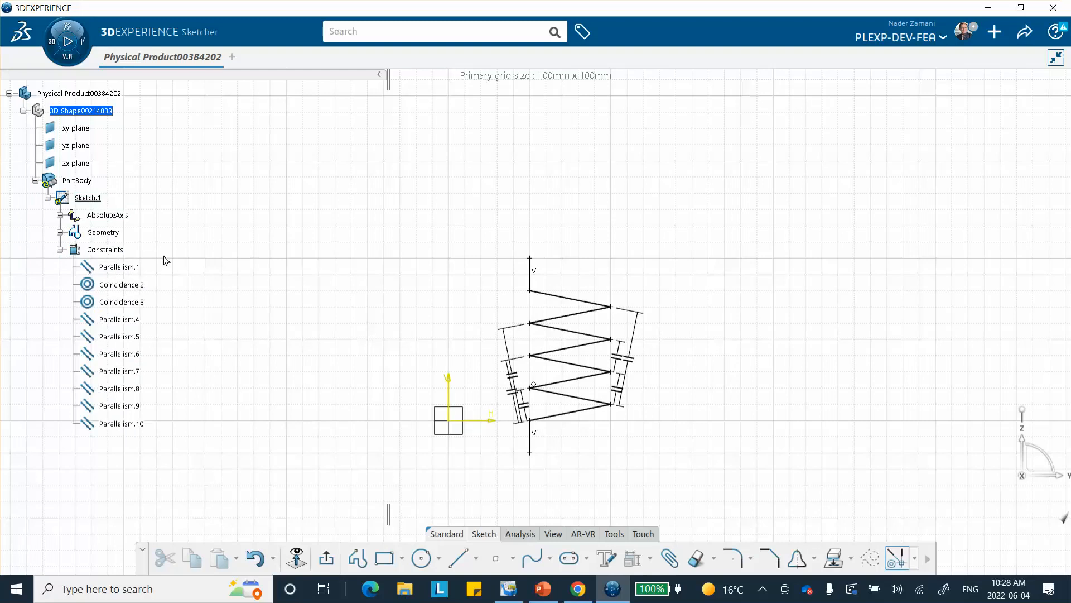
pyautogui.click(136, 267)
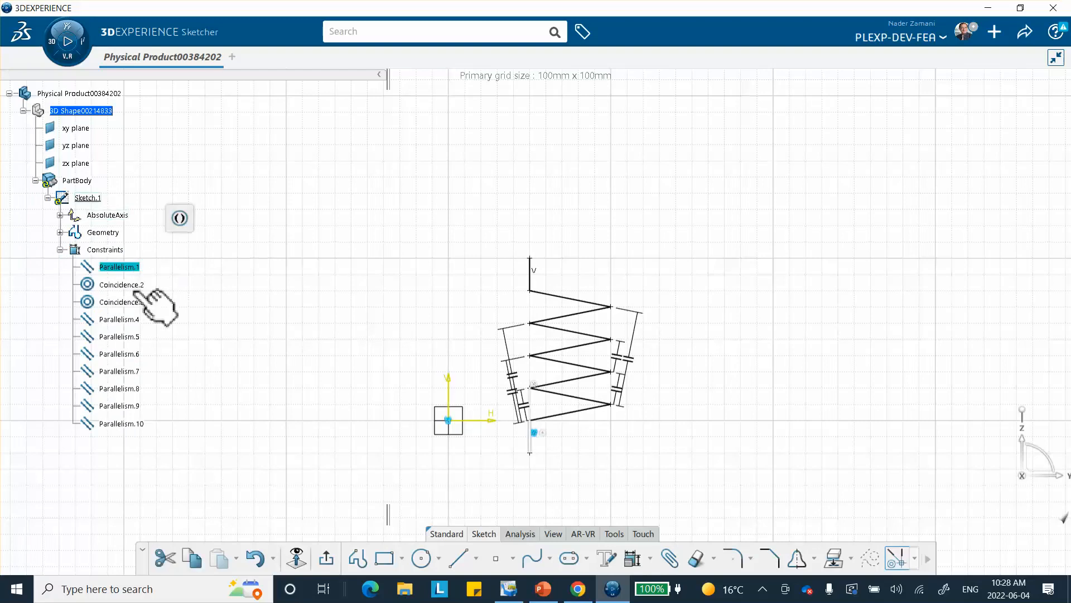
pyautogui.keyDown('shift'); pyautogui.click(146, 428); pyautogui.keyUp('shift')
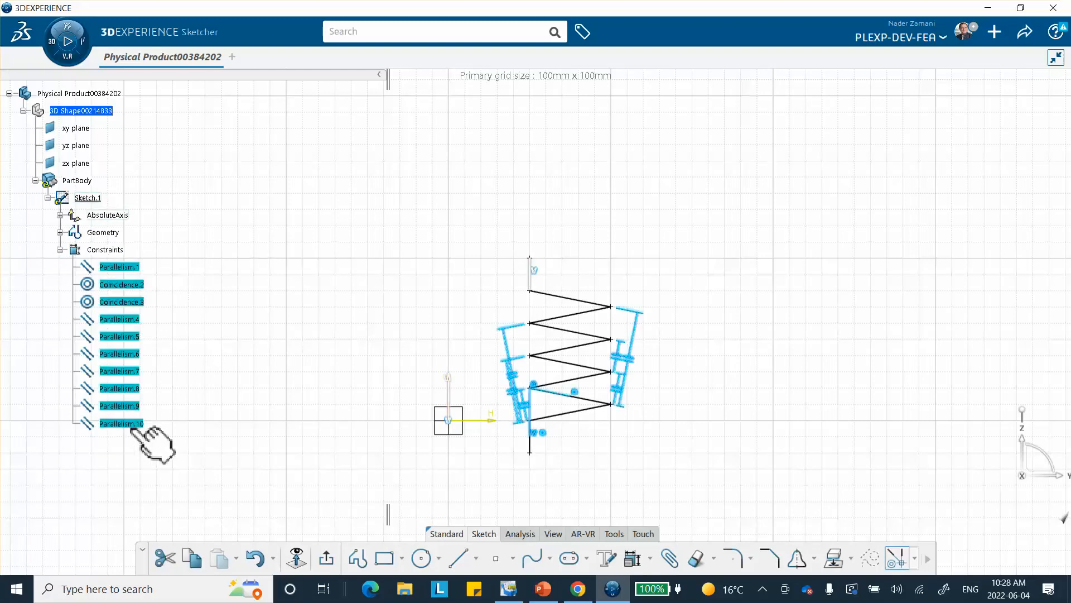
pyautogui.rightClick(130, 371)
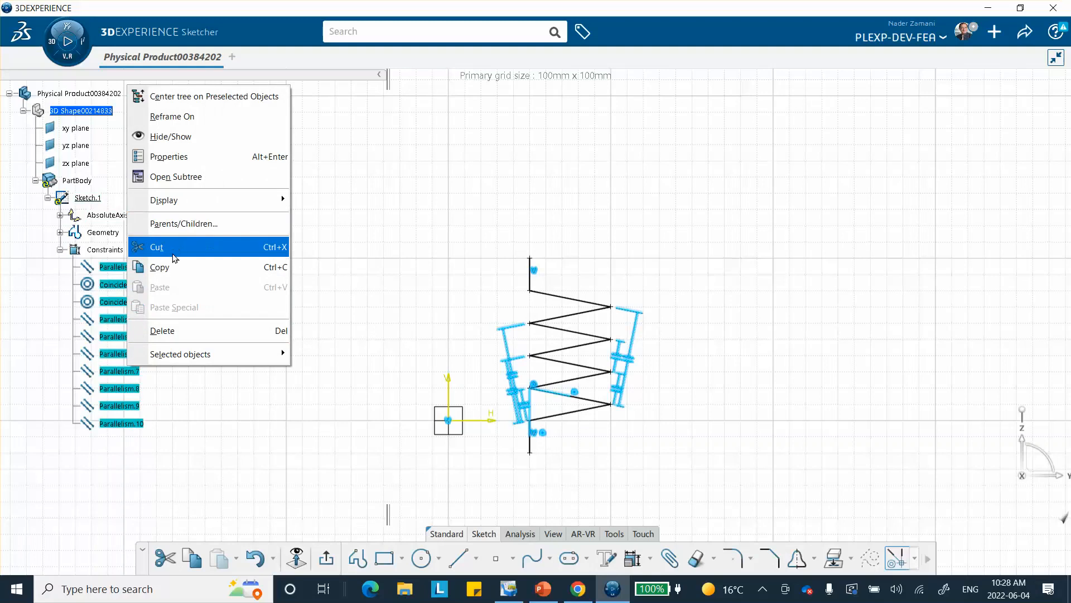
pyautogui.click(181, 147)
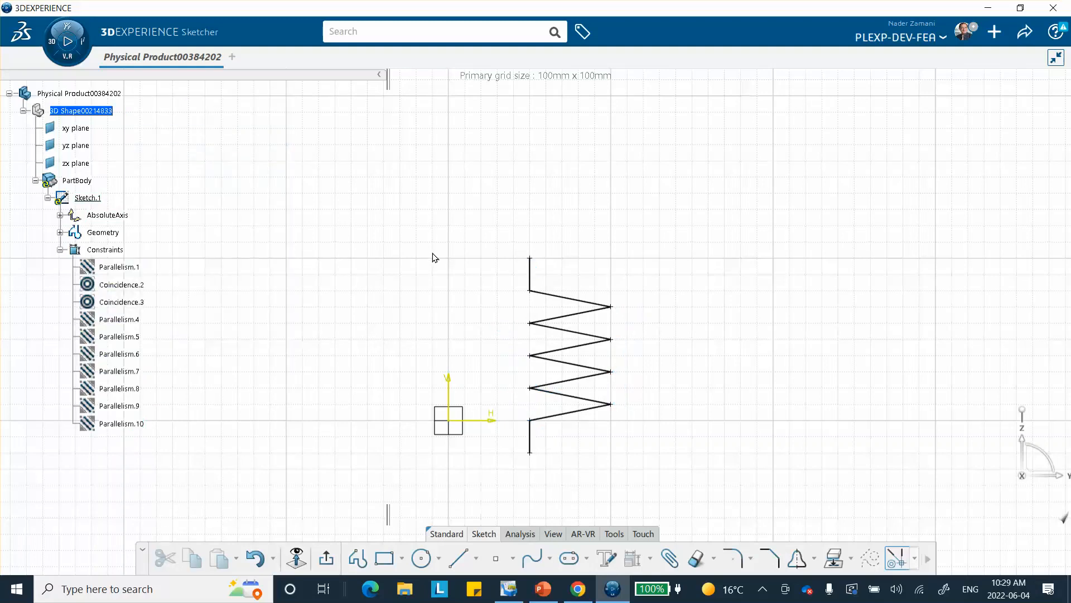
# Step: Round the lower bend at H 50, V 0 mm, where the vertical line meets the zigzag, with a 3 mm corner
pyautogui.moveTo(707, 259)
pyautogui.mouseDown(button='middle')
pyautogui.moveTo(670, 271)
pyautogui.moveTo(671, 236)
pyautogui.moveTo(628, 178)
pyautogui.moveTo(631, 158)
pyautogui.moveTo(638, 165)
pyautogui.mouseUp(button='middle')
pyautogui.click(737, 558)
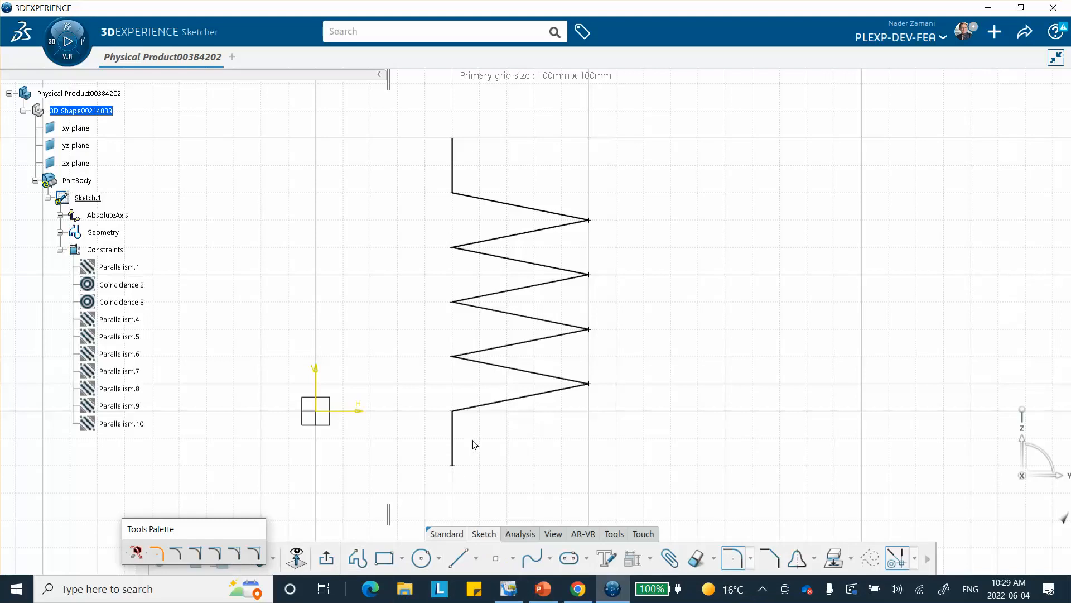
pyautogui.click(453, 411)
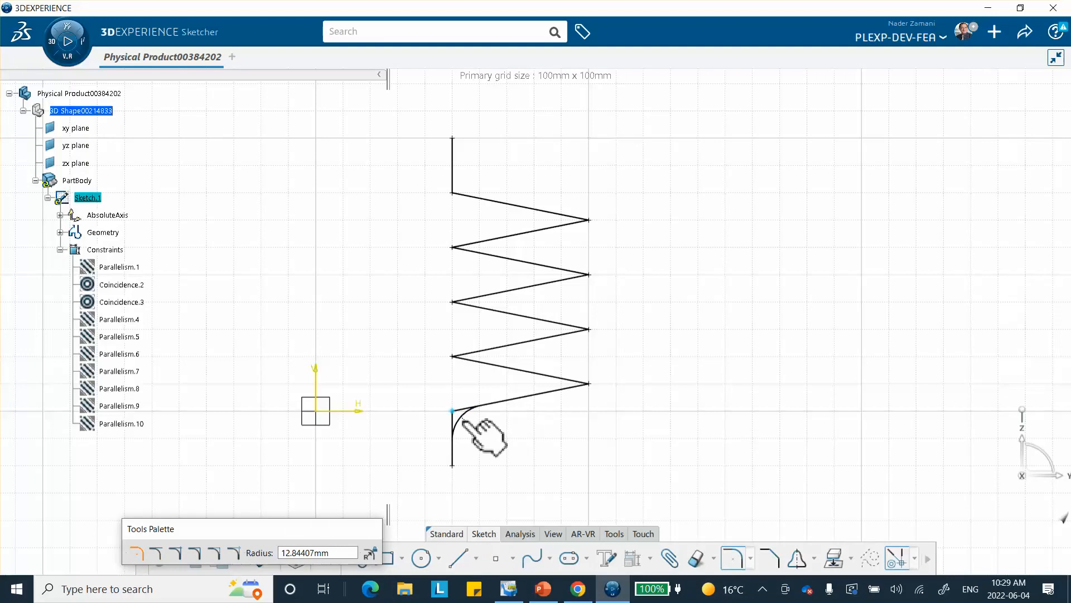
pyautogui.write('3')
pyautogui.press('Return')
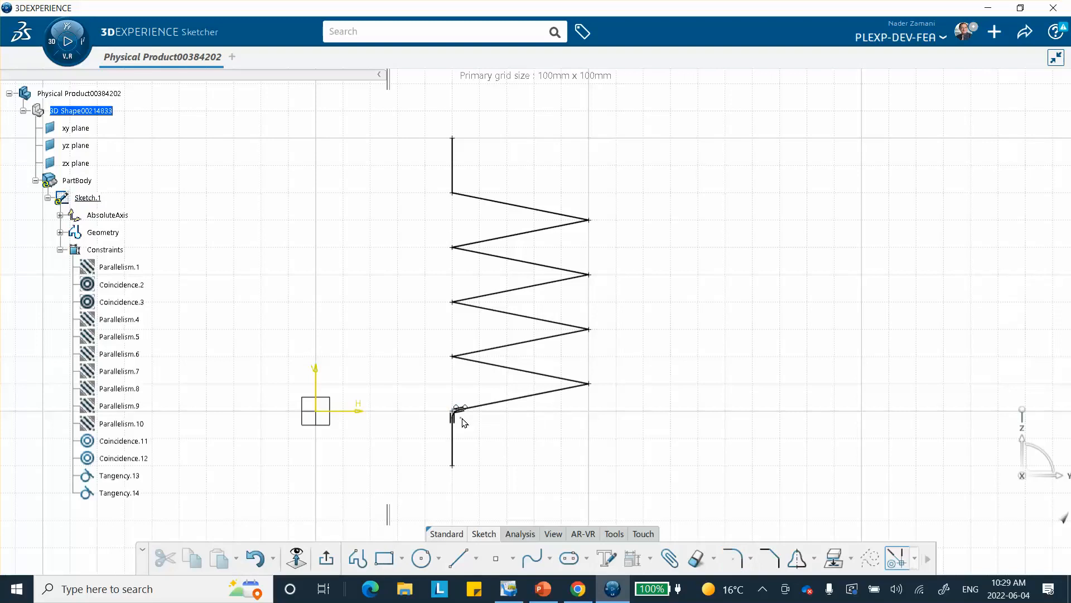
# Step: Round the lowest outer peak with a 3 mm corner and the inner vertex just above it with a corner of about 3 mm
pyautogui.click(590, 384)
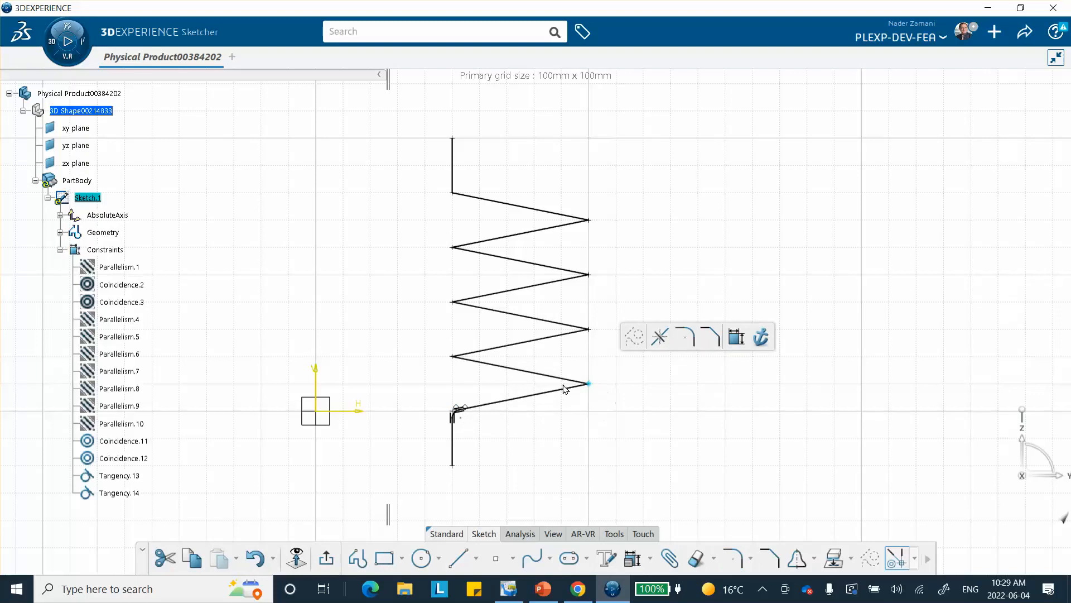
pyautogui.click(690, 340)
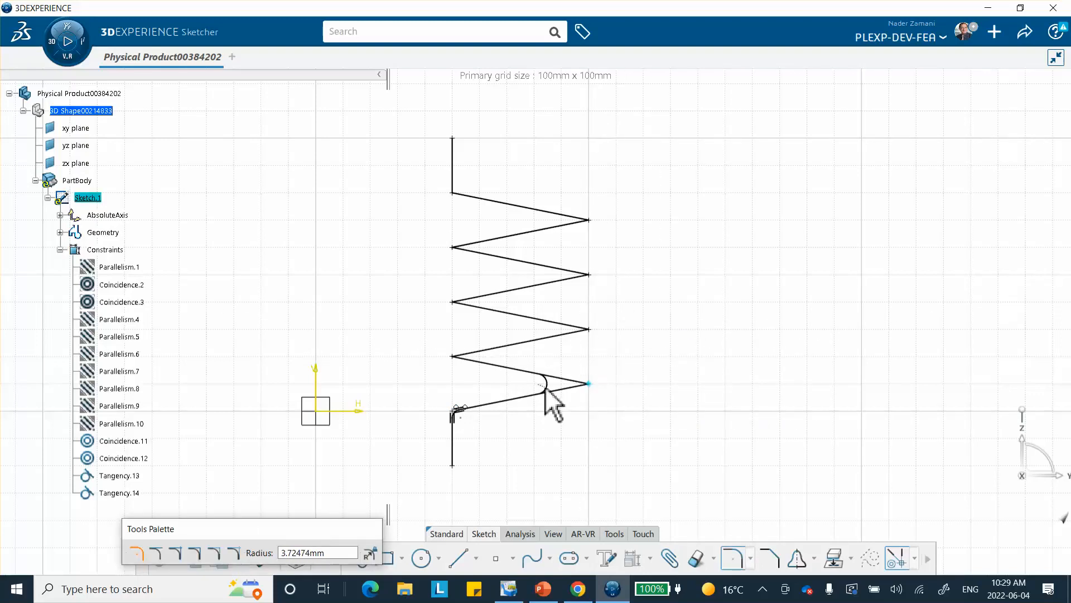
pyautogui.write('3')
pyautogui.press('Return')
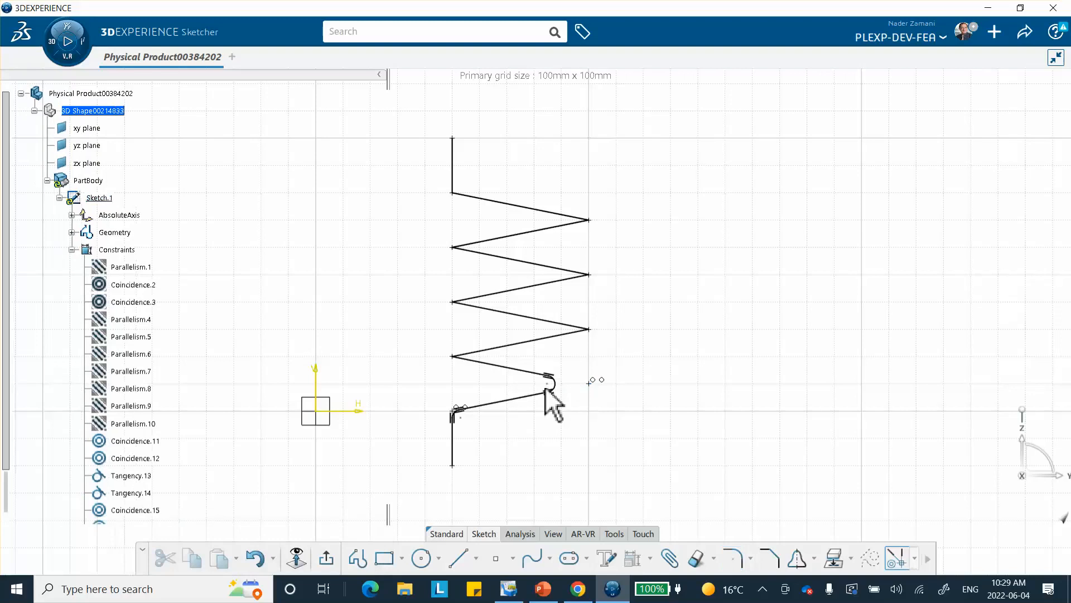
pyautogui.click(453, 357)
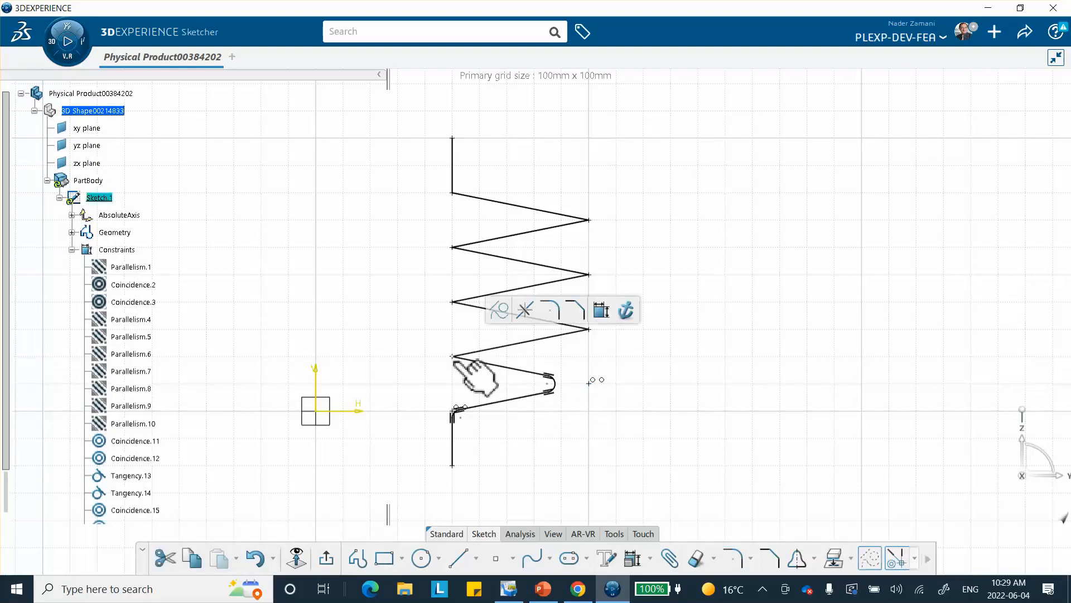
pyautogui.click(550, 309)
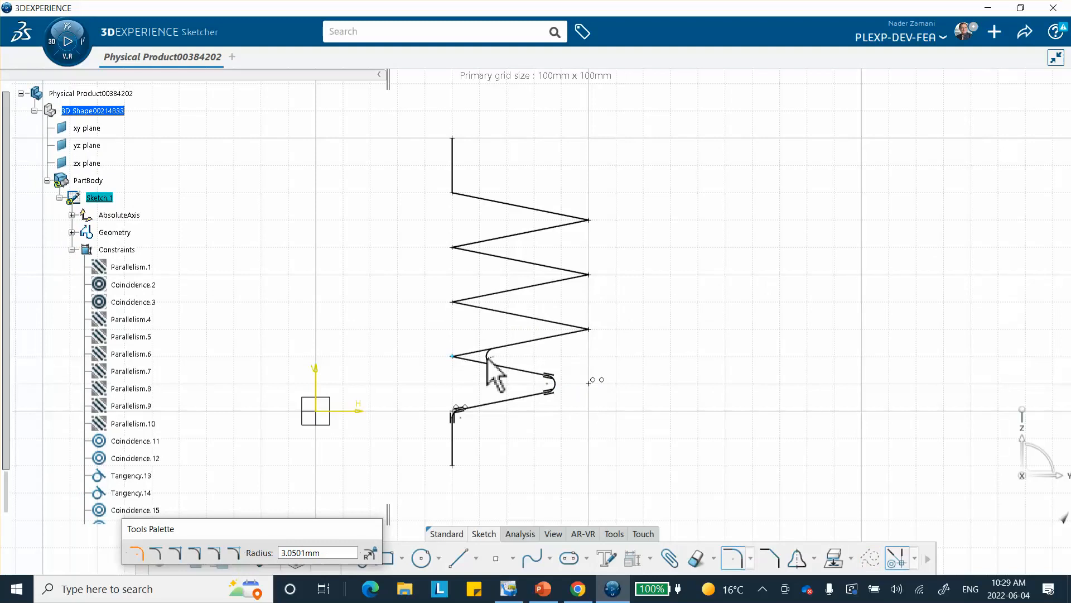
pyautogui.press('Return')
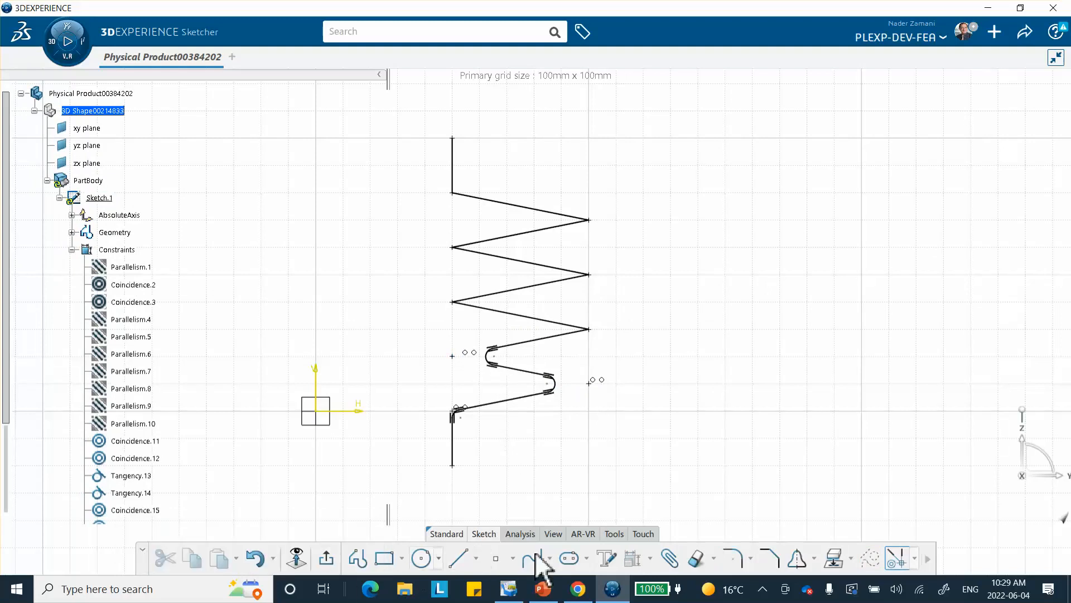
# Step: Round the second-lowest outer peak at H 100, V 30 mm with a 3 mm corner
pyautogui.click(736, 557)
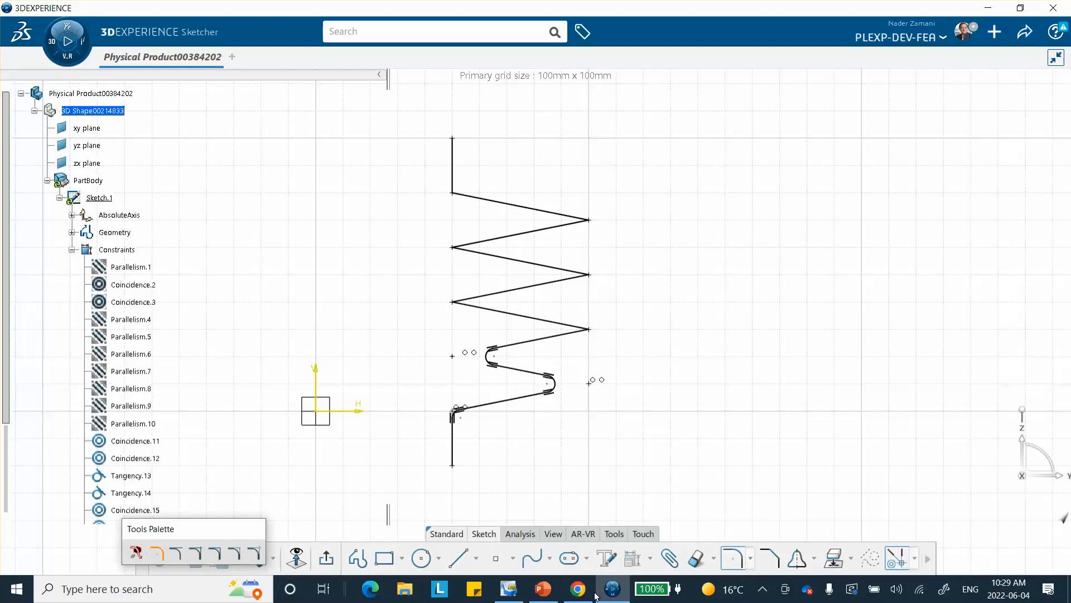
pyautogui.click(591, 329)
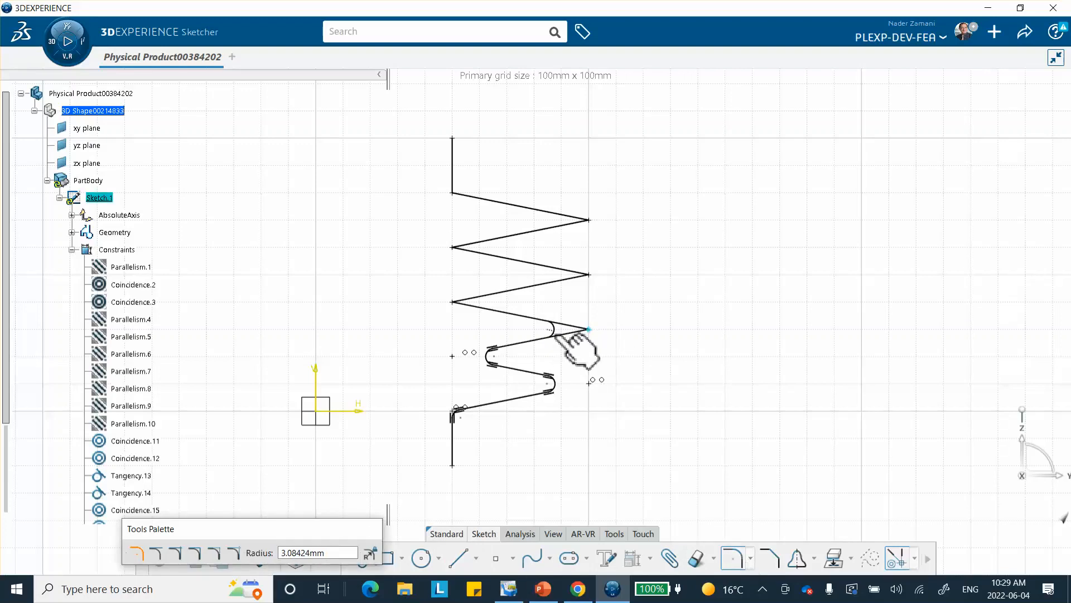
pyautogui.write('3')
pyautogui.press('Return')
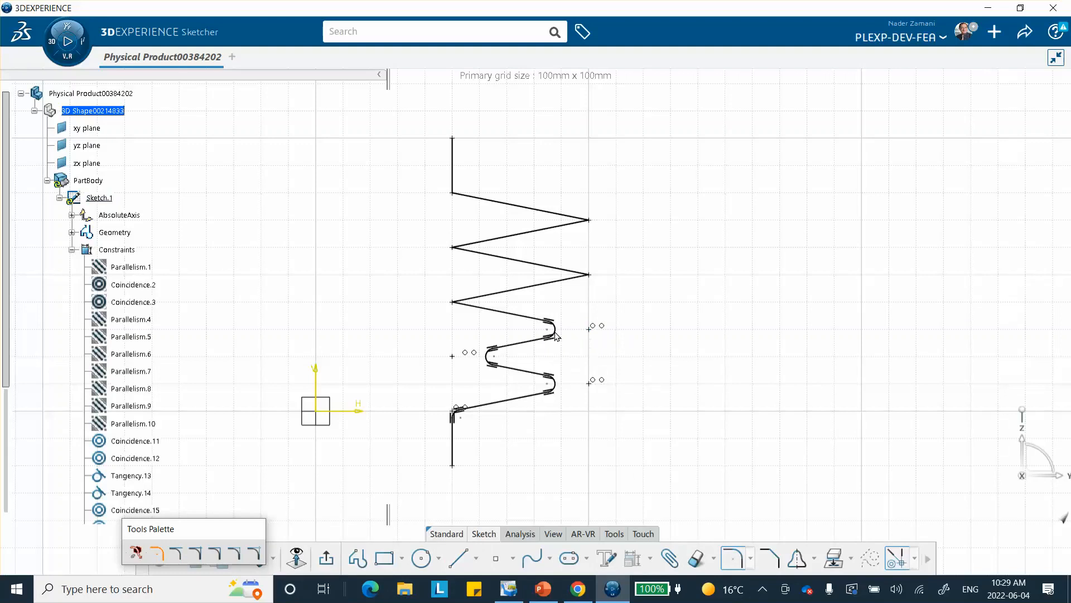
# Step: Round the middle inner vertex of the zigzag and the outer peak just above it with 3 mm corners
pyautogui.click(454, 303)
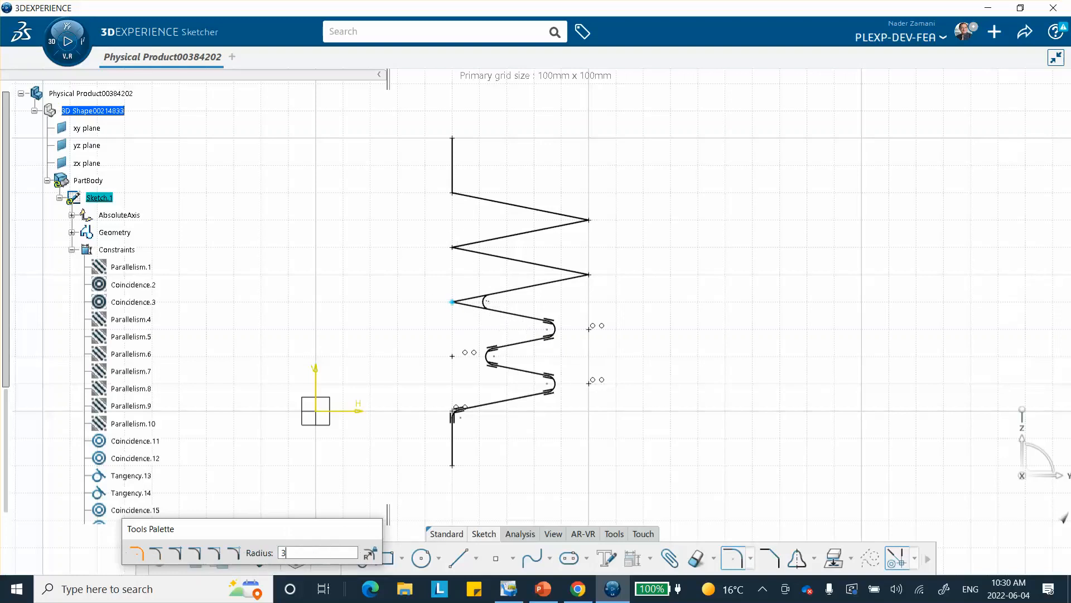
pyautogui.click(484, 302)
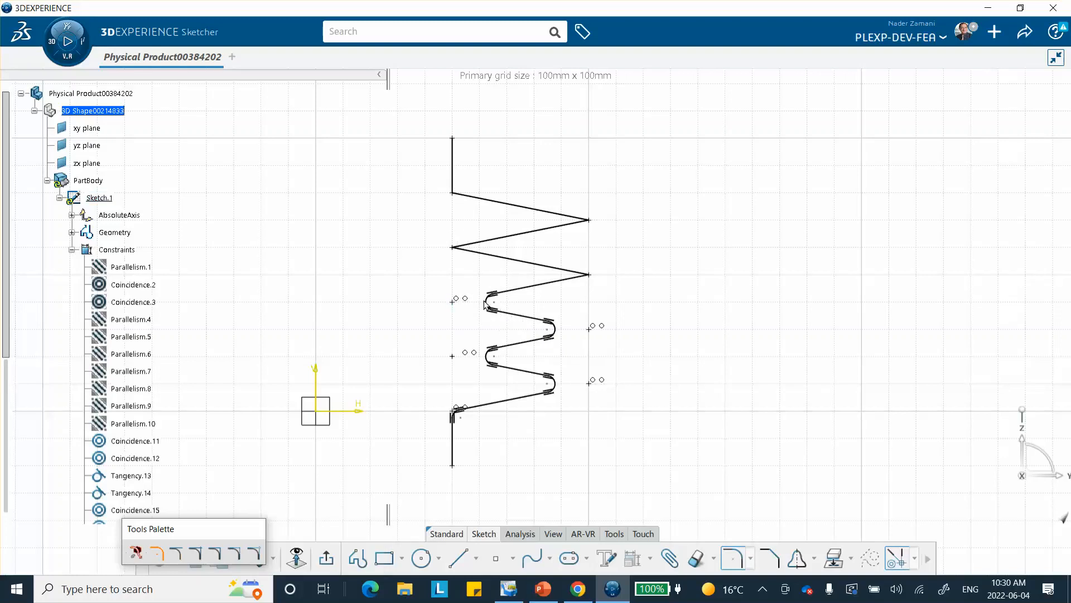
pyautogui.click(588, 275)
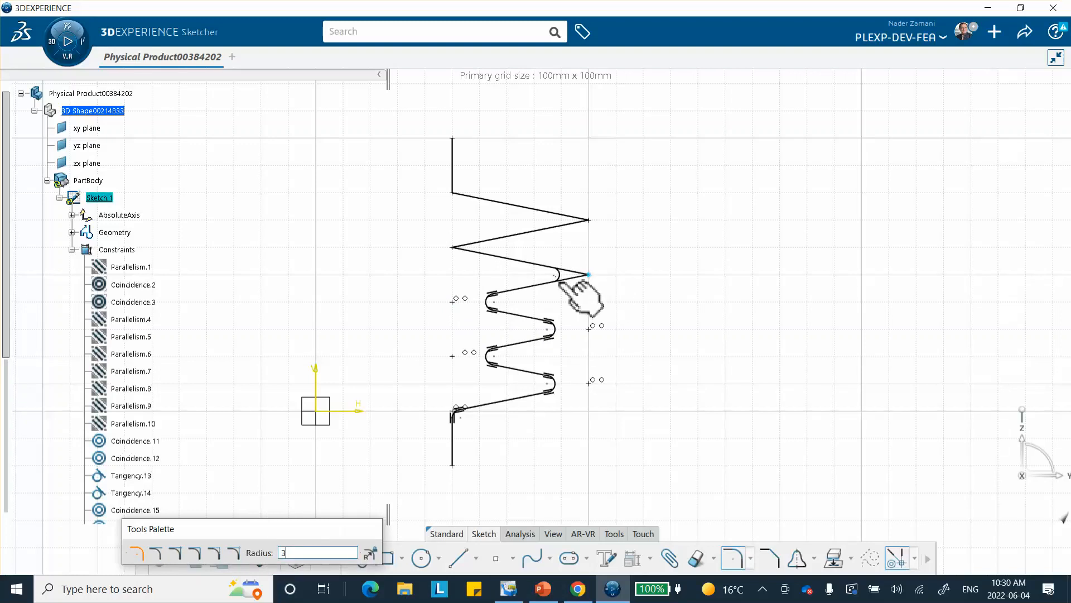
pyautogui.click(560, 281)
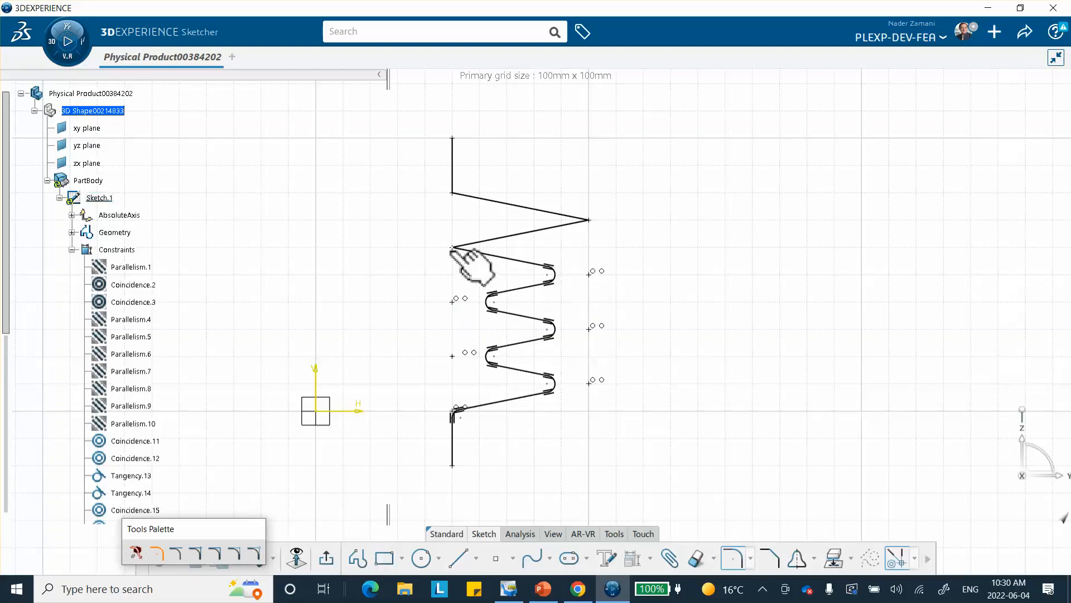
# Step: Round the uppermost inner vertex with a 3 mm corner and the topmost outer peak with a corner of matching size
pyautogui.click(465, 258)
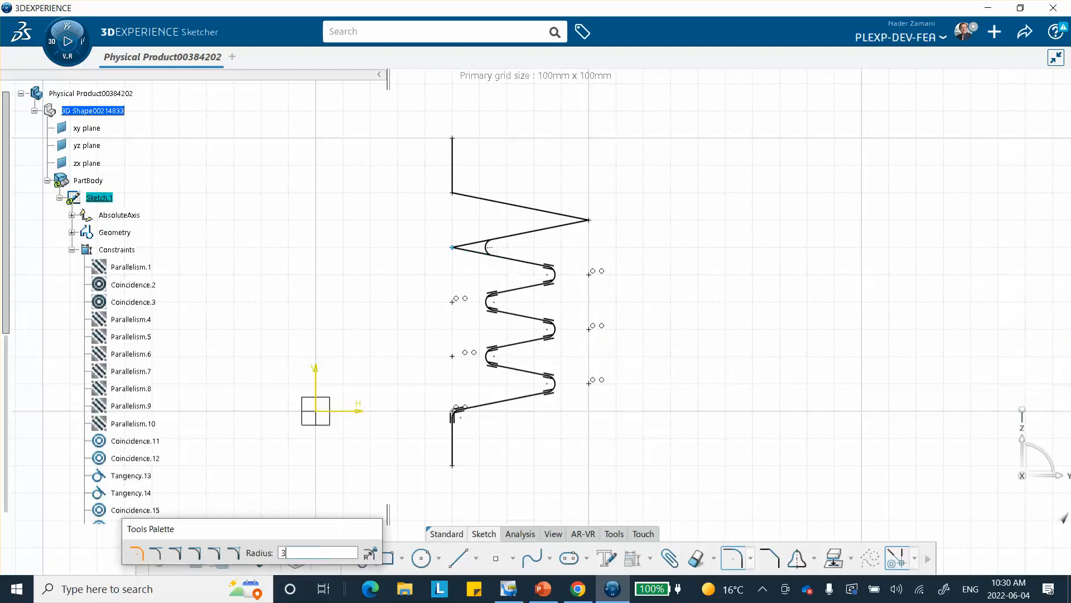
pyautogui.click(504, 261)
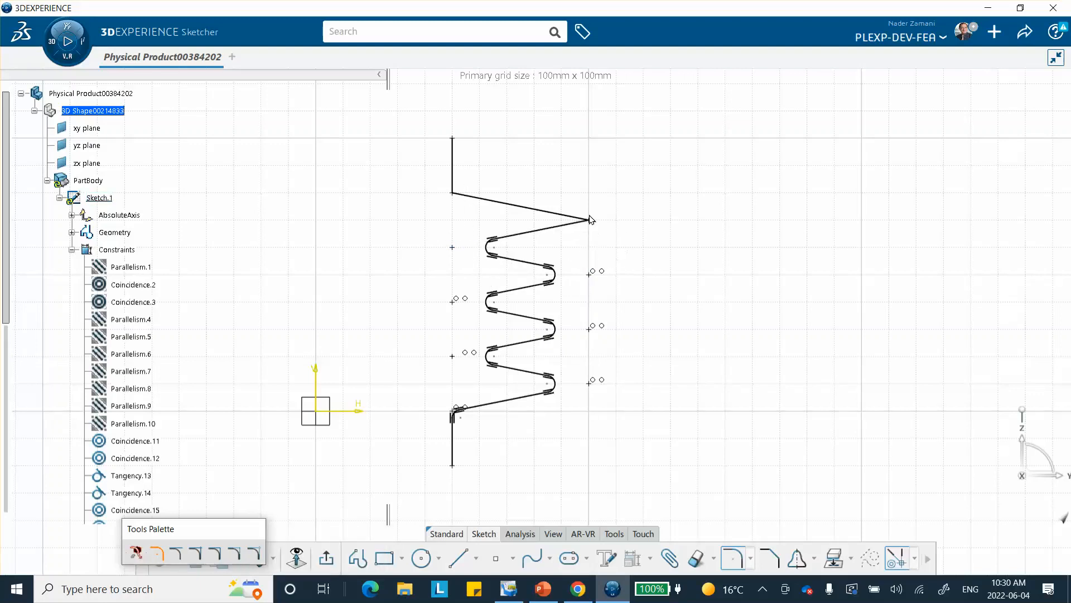
pyautogui.click(589, 220)
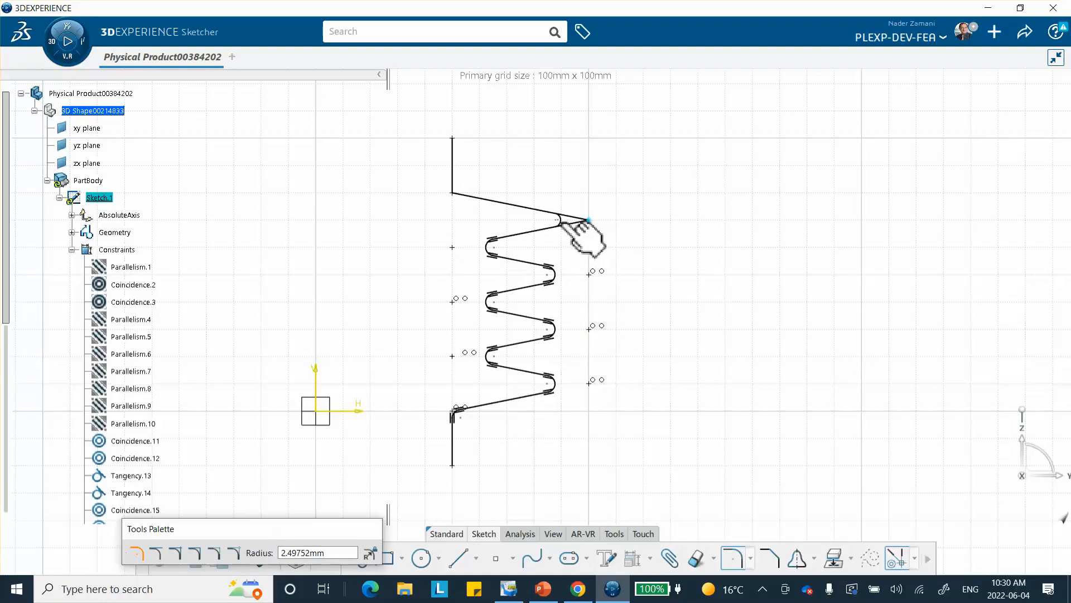
pyautogui.click(578, 228)
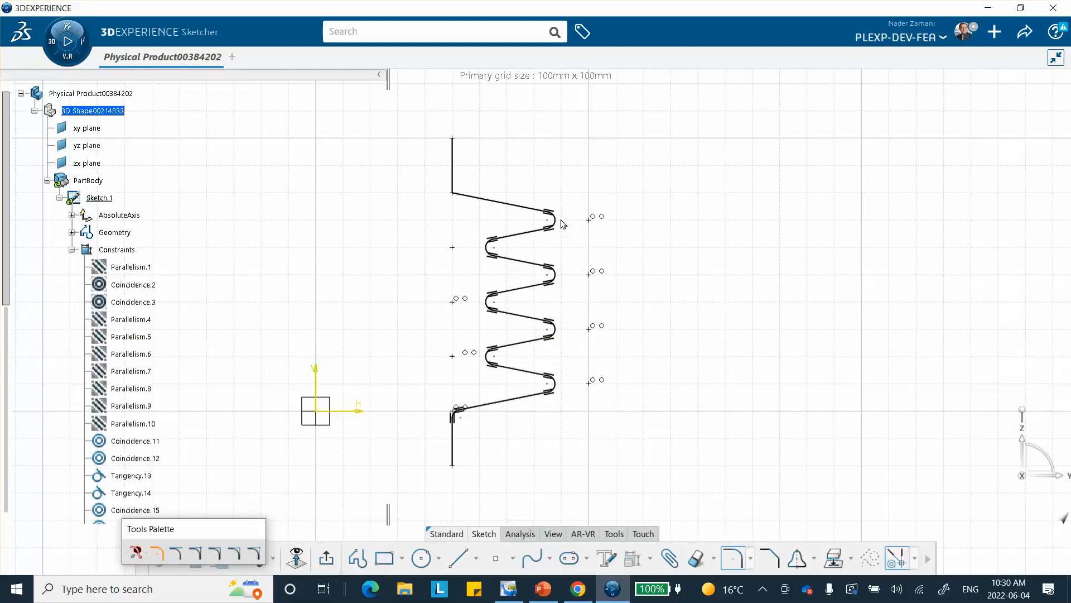
# Step: Round the upper bend between the zigzag and the vertical line with a corner matching the lower bend, and exit the sketch
pyautogui.click(453, 194)
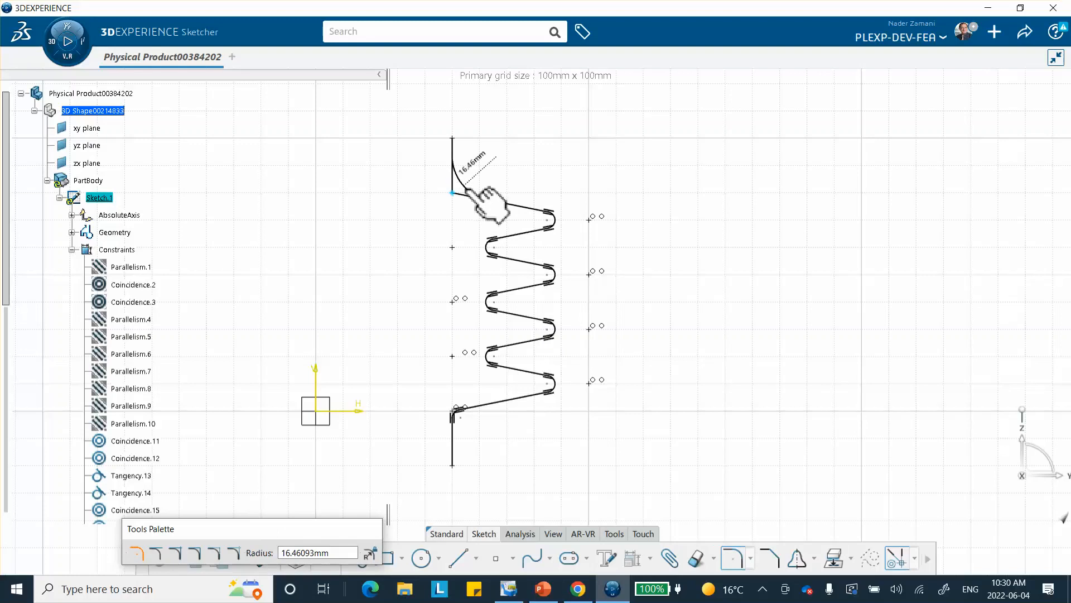
pyautogui.click(466, 190)
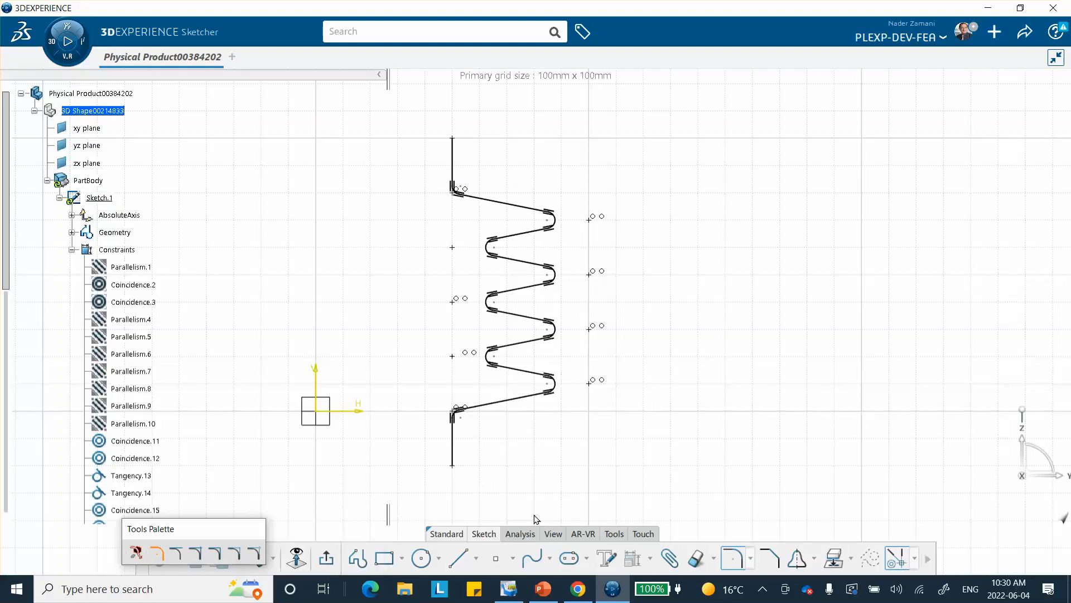
pyautogui.click(733, 558)
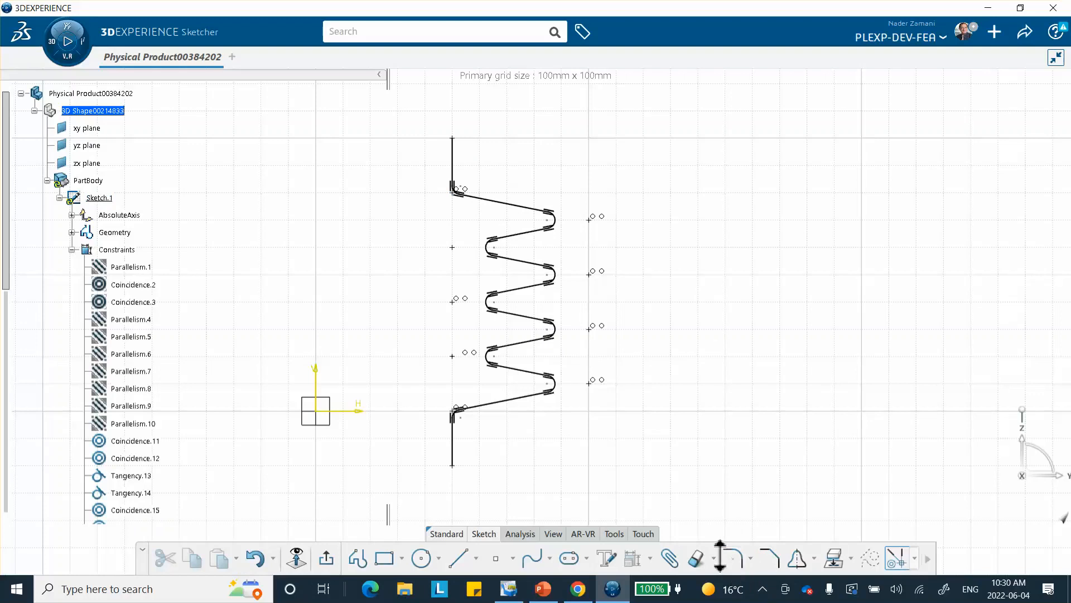
pyautogui.click(326, 558)
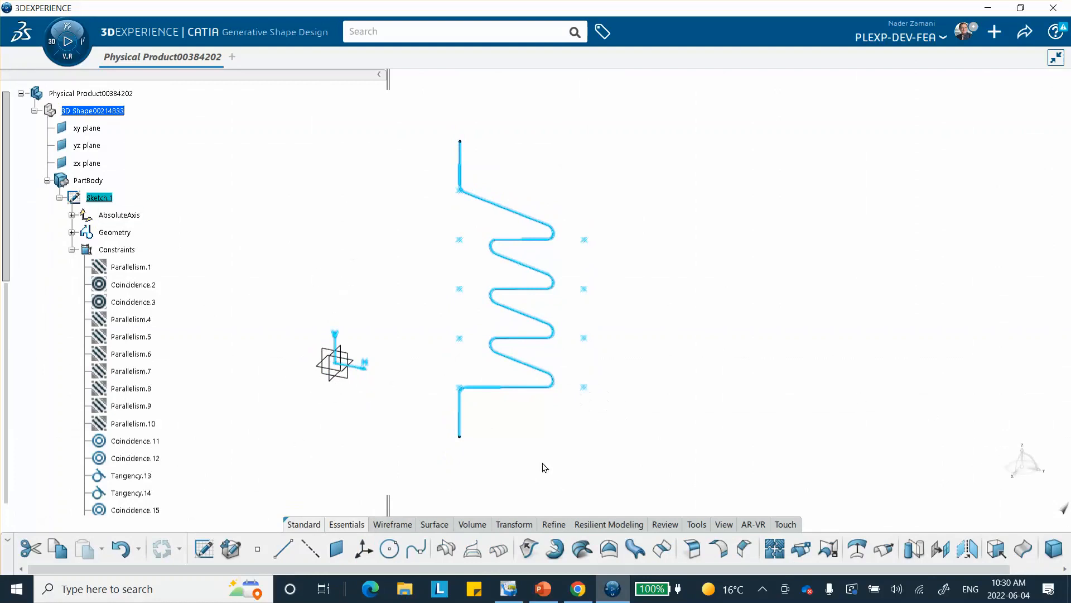
pyautogui.click(436, 525)
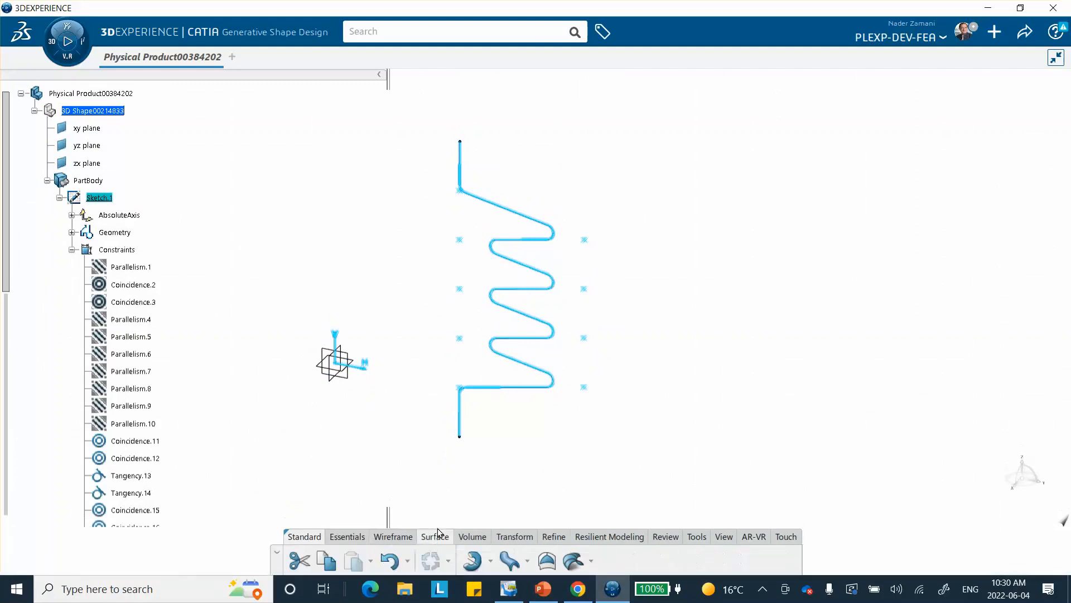
pyautogui.click(491, 561)
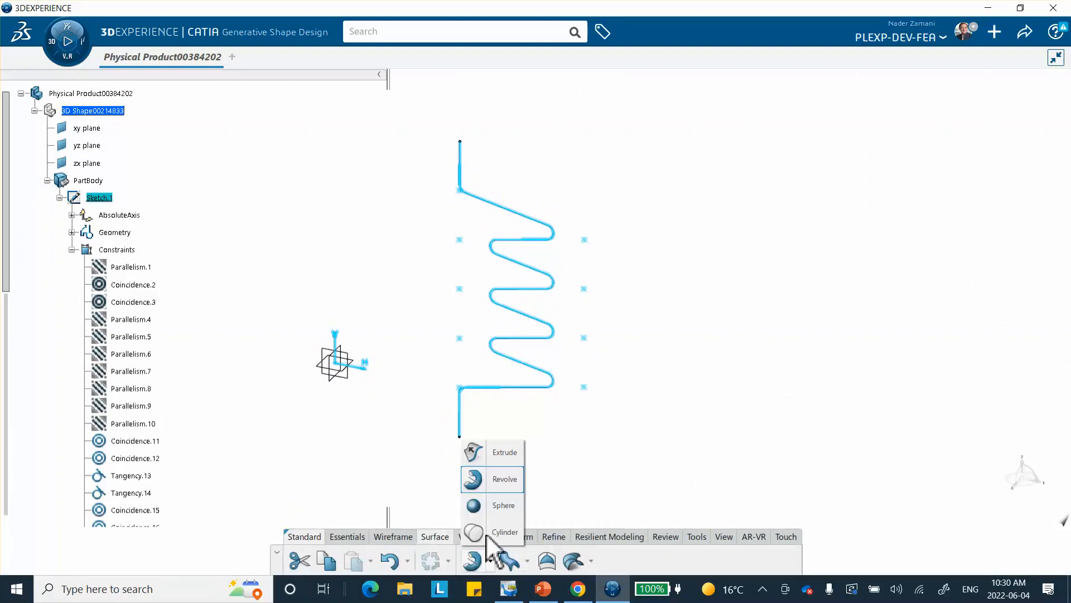
pyautogui.click(493, 478)
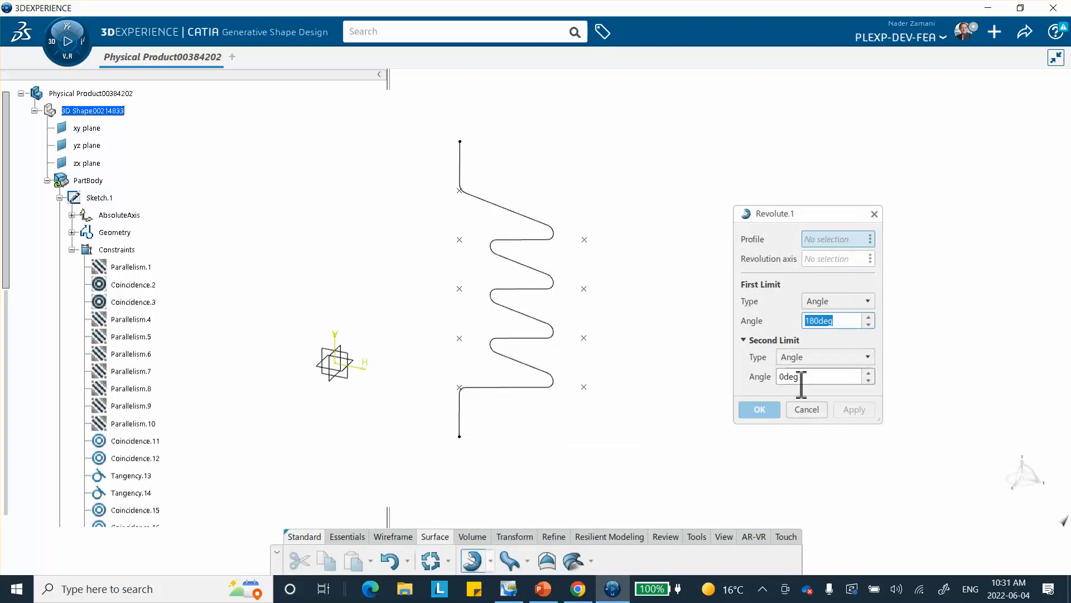
pyautogui.click(814, 410)
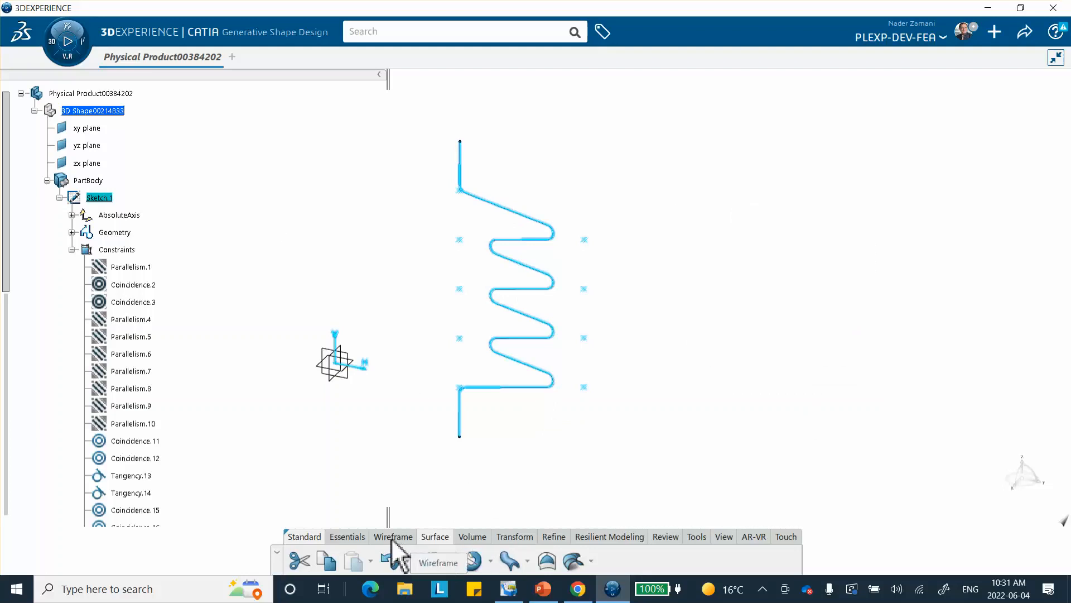
# Step: Join all 19 edges of the bellow sketch into one curve, from the upper vertical line down to the lower vertical line
pyautogui.click(514, 536)
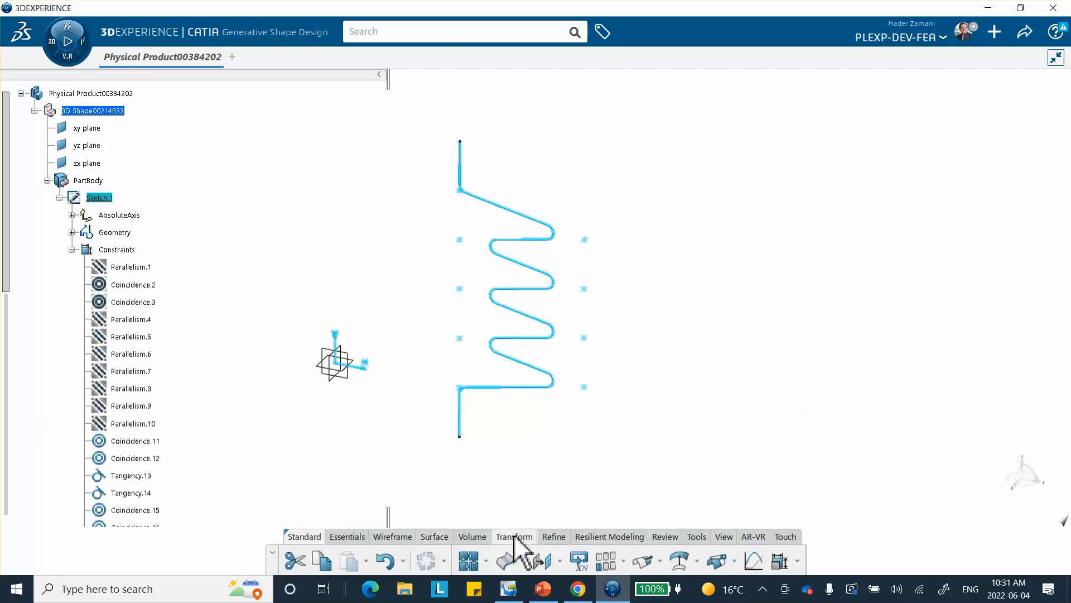
pyautogui.click(469, 560)
pyautogui.moveTo(653, 270)
pyautogui.mouseDown(button='middle')
pyautogui.moveTo(643, 308)
pyautogui.moveTo(621, 265)
pyautogui.moveTo(631, 254)
pyautogui.mouseUp(button='middle')
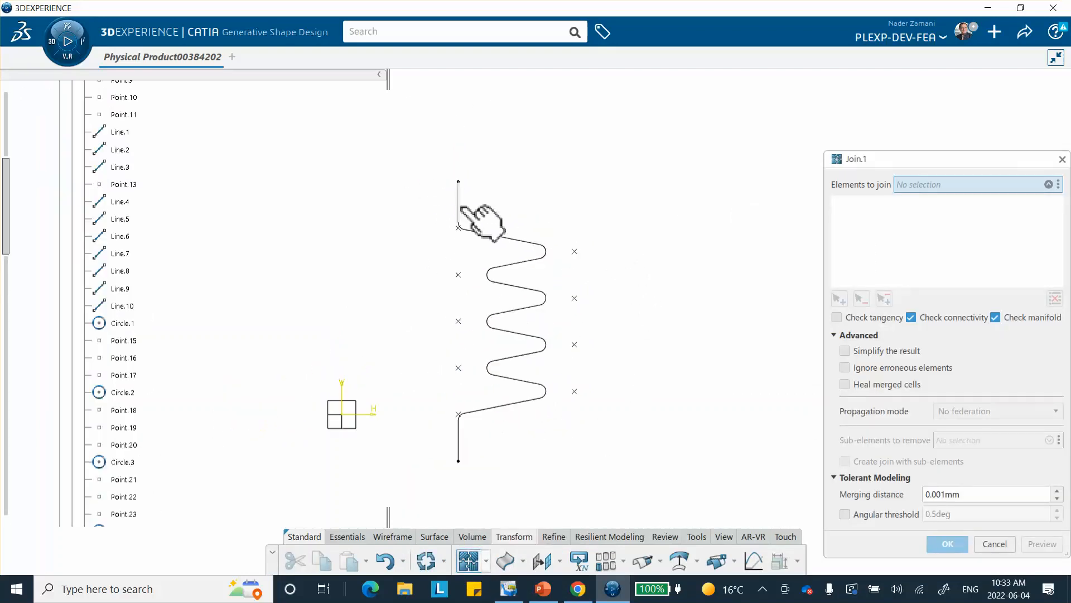
pyautogui.click(459, 215)
pyautogui.moveTo(476, 254)
pyautogui.mouseDown(button='middle')
pyautogui.moveTo(486, 268)
pyautogui.moveTo(492, 229)
pyautogui.moveTo(425, 191)
pyautogui.mouseUp(button='middle')
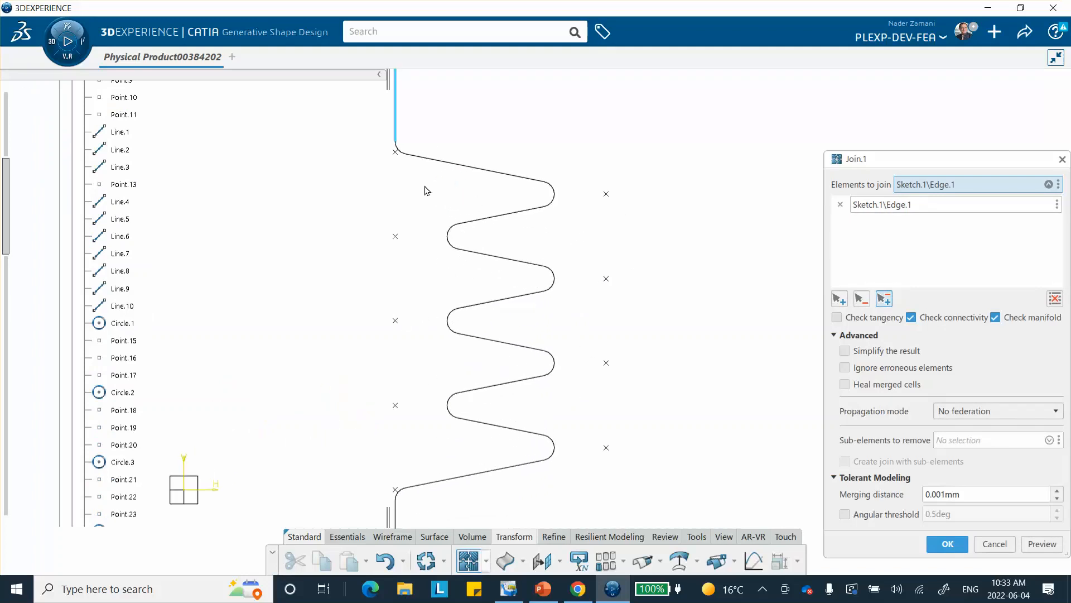
pyautogui.click(399, 151)
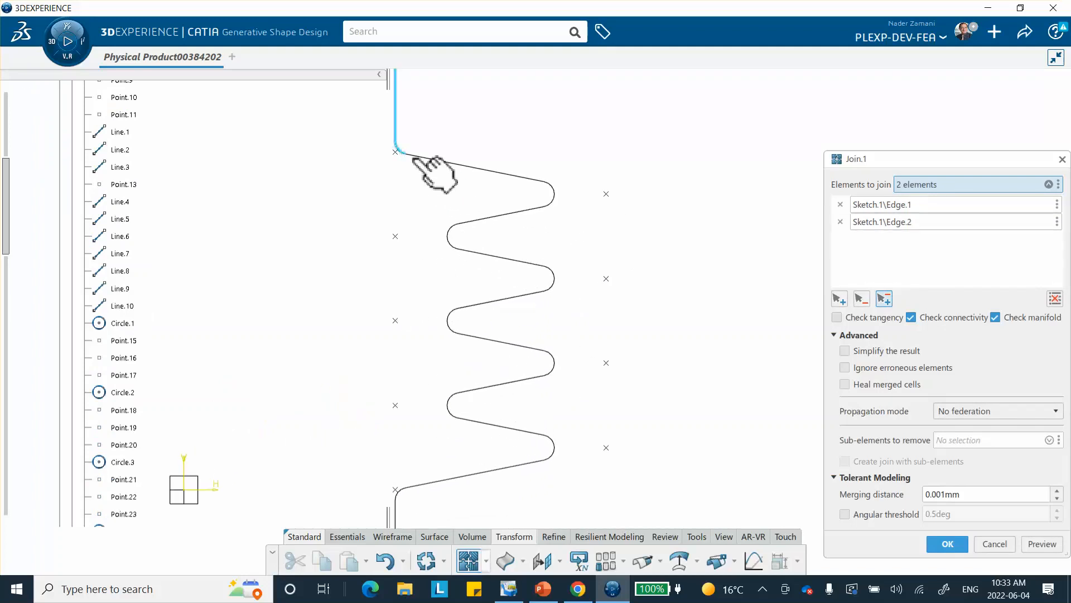
pyautogui.click(449, 165)
pyautogui.click(552, 192)
pyautogui.click(515, 217)
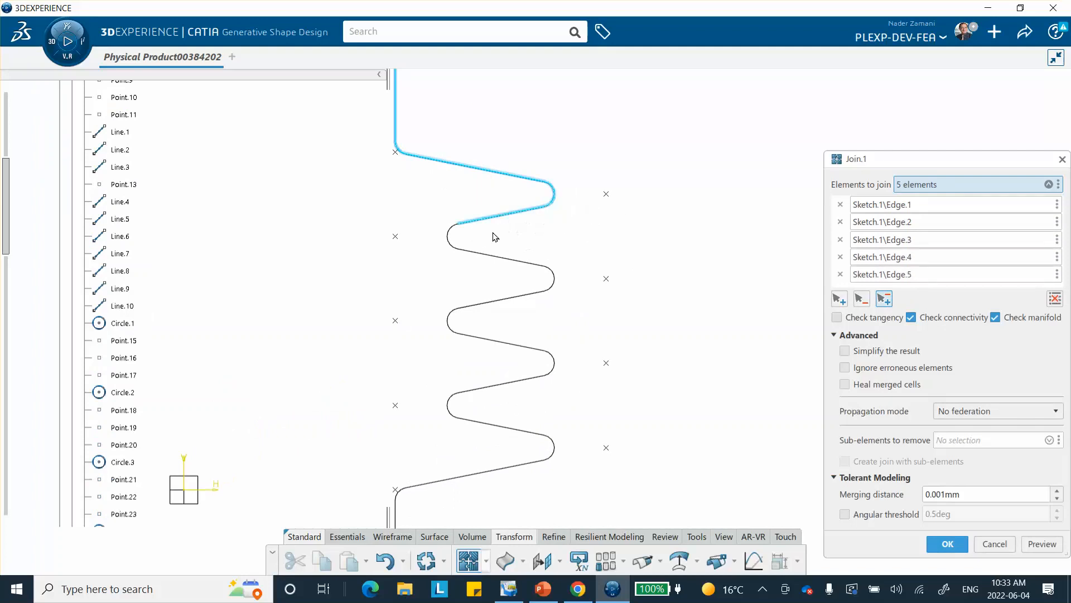
pyautogui.click(451, 239)
pyautogui.click(493, 257)
pyautogui.click(561, 277)
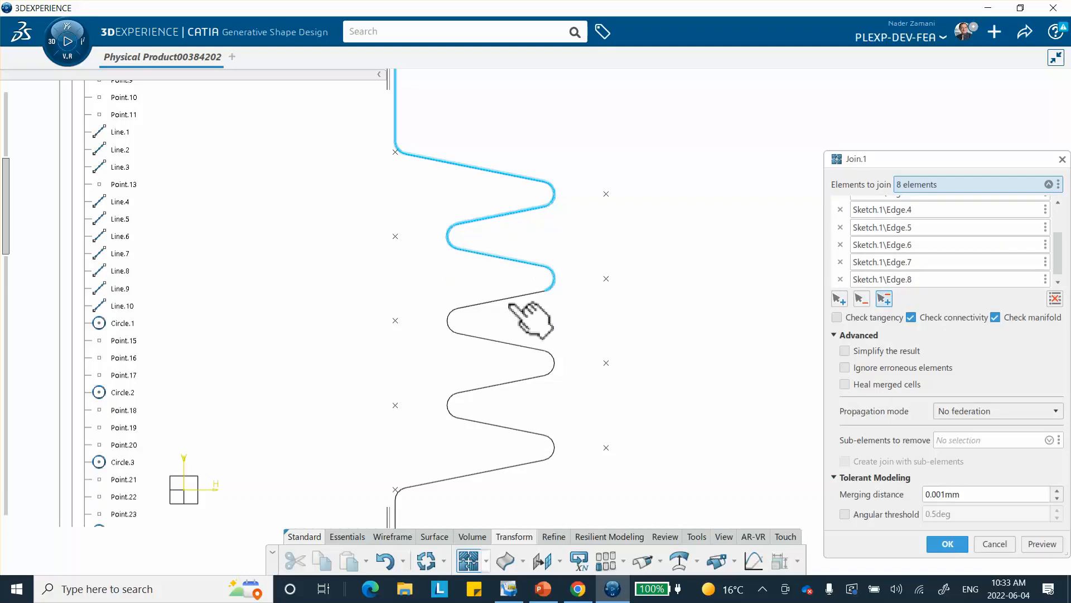
pyautogui.click(511, 299)
pyautogui.click(456, 323)
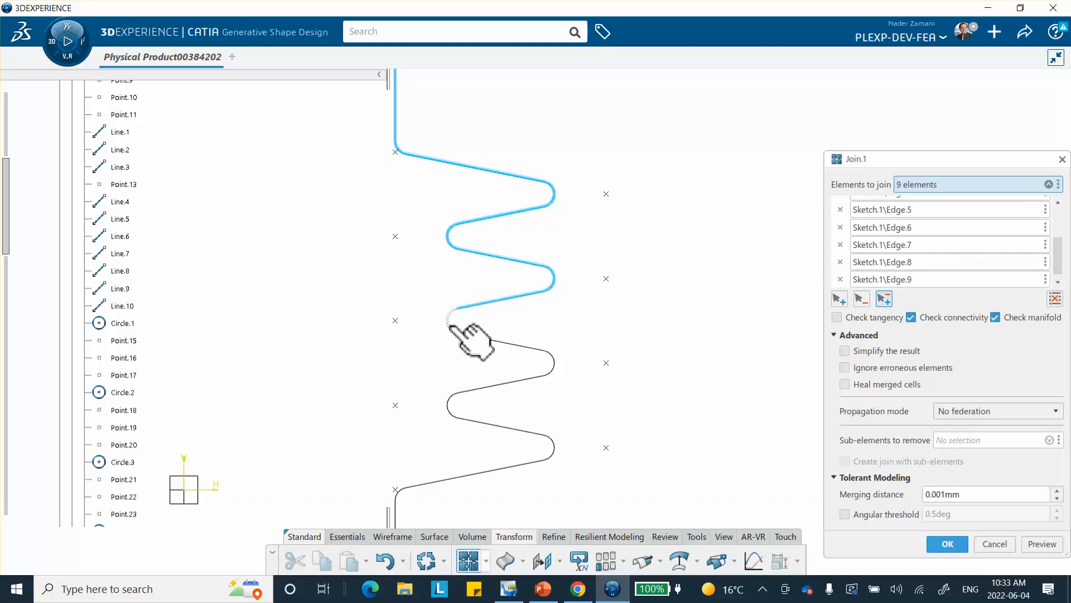
pyautogui.click(491, 342)
pyautogui.click(552, 361)
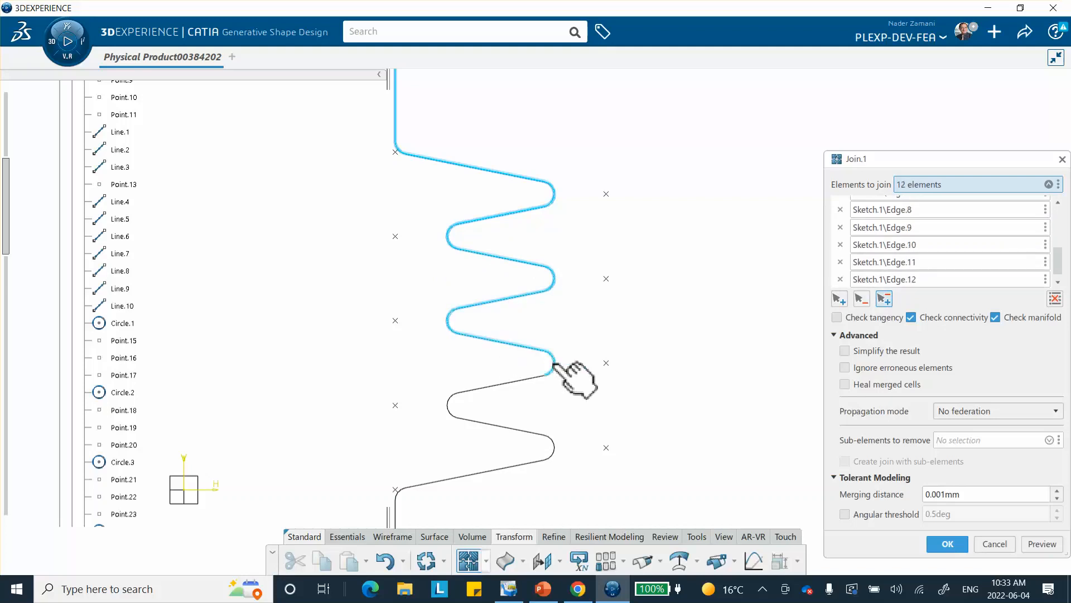
pyautogui.click(505, 384)
pyautogui.click(451, 412)
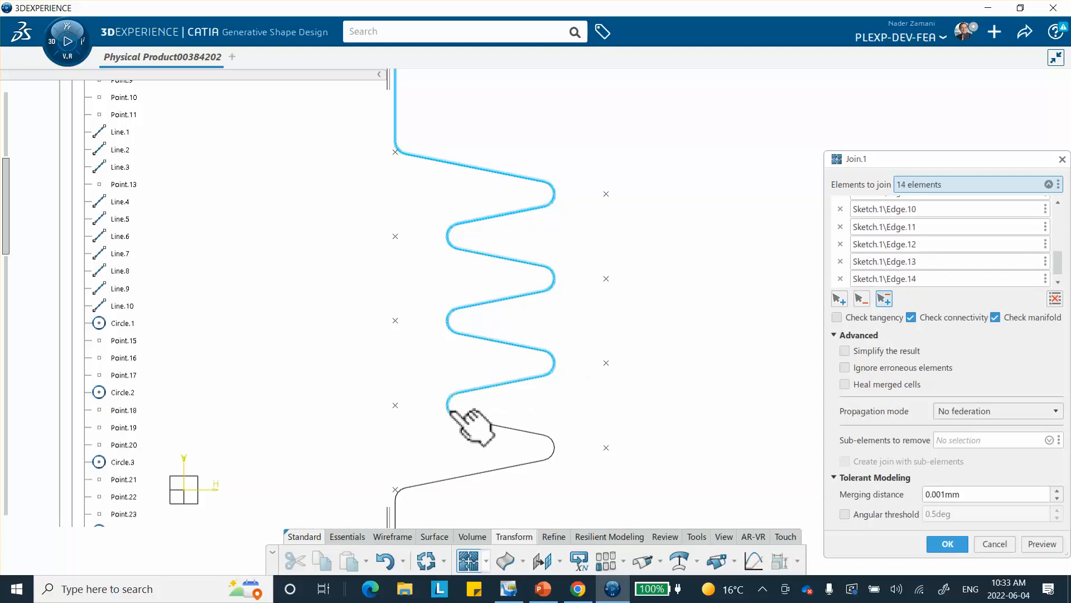
pyautogui.click(505, 430)
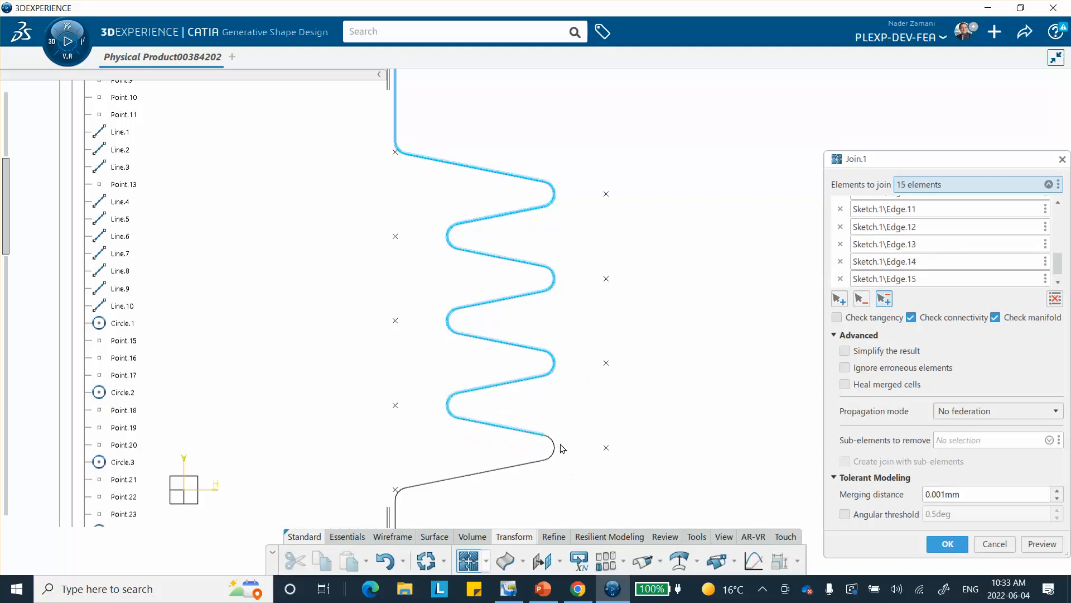
pyautogui.click(554, 449)
pyautogui.click(510, 476)
pyautogui.click(400, 493)
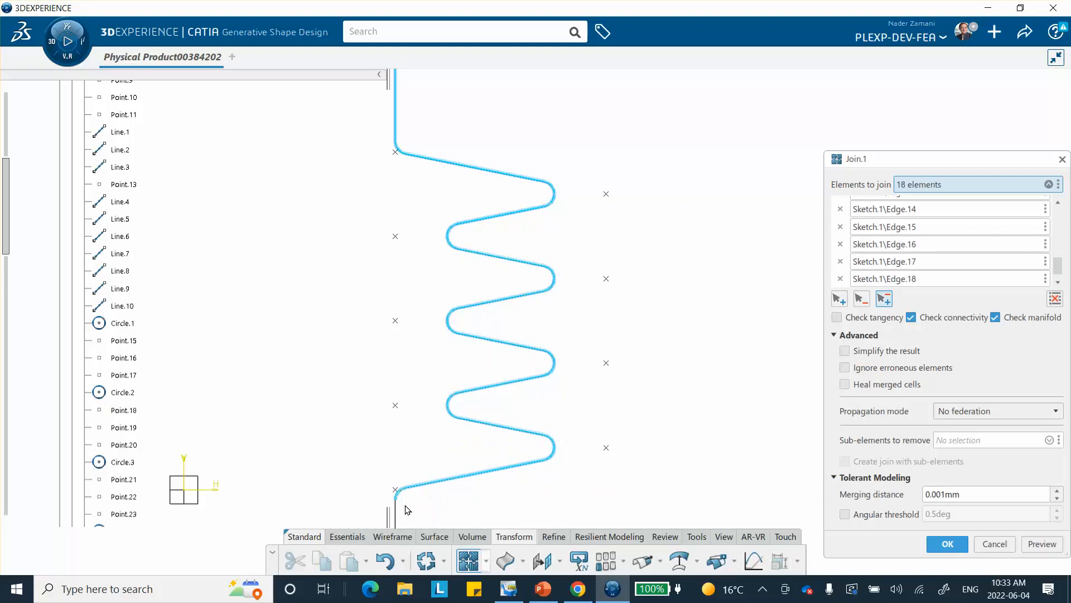
pyautogui.click(398, 516)
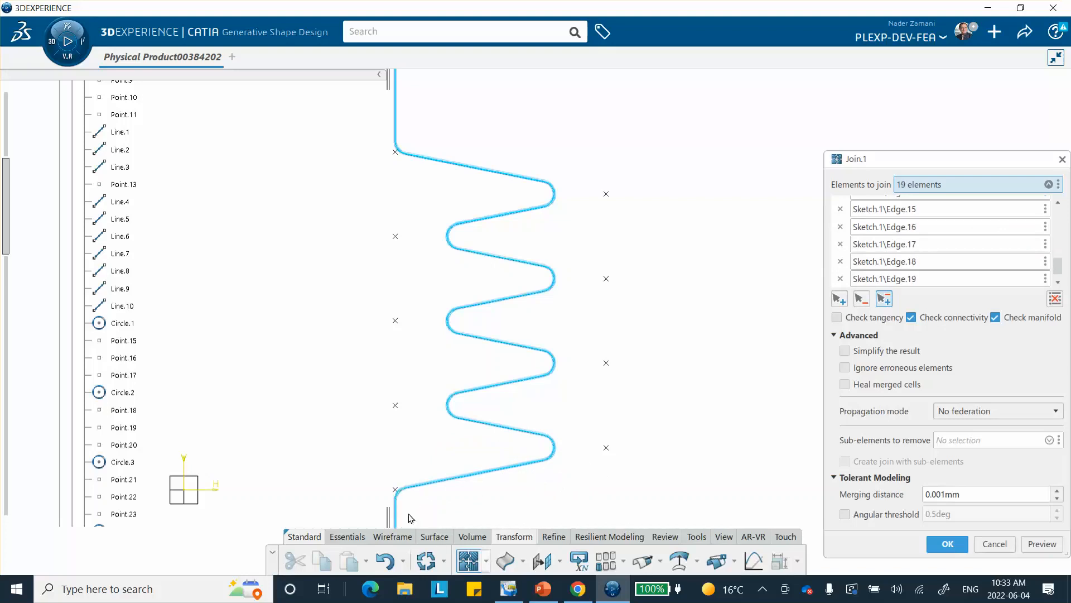
pyautogui.click(947, 544)
# Step: Start a Revolve surface and use the joined curve Join.1 as its profile
pyautogui.moveTo(705, 364); pyautogui.dragTo(717, 447, button='middle')
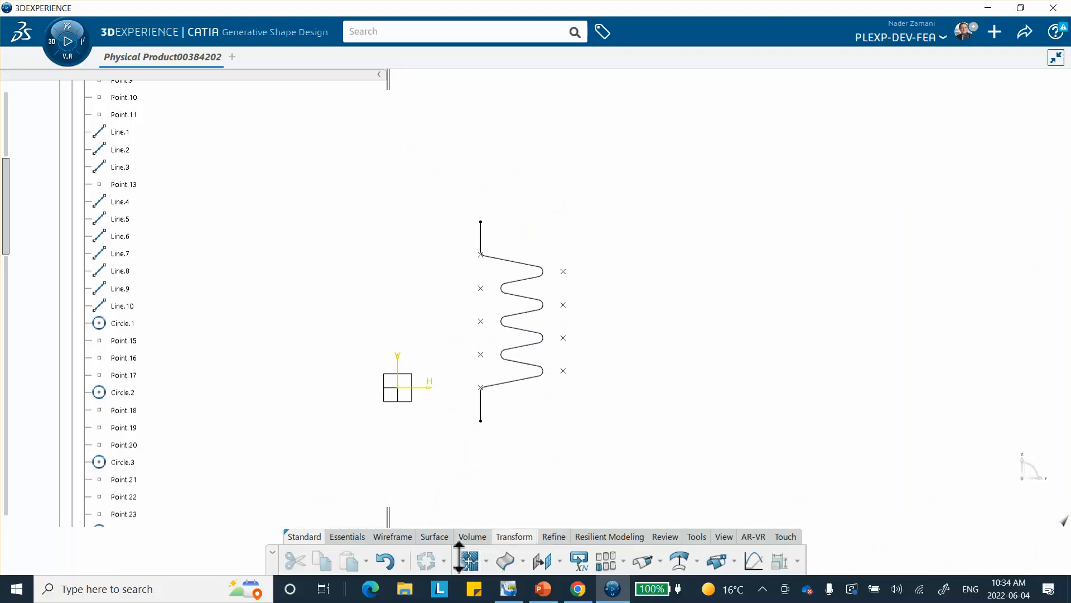
pyautogui.click(439, 537)
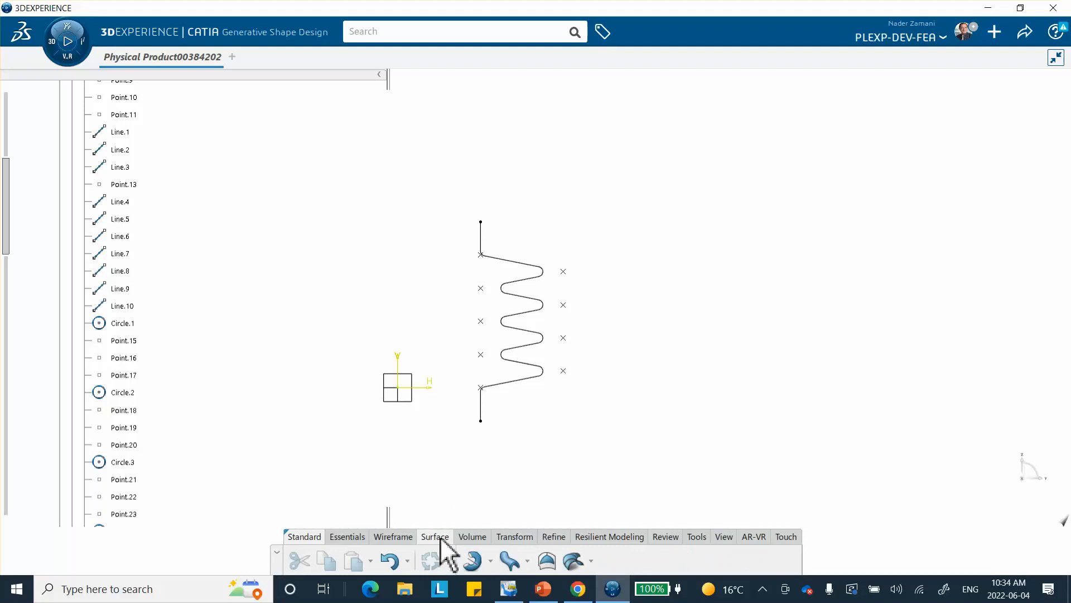
pyautogui.click(472, 560)
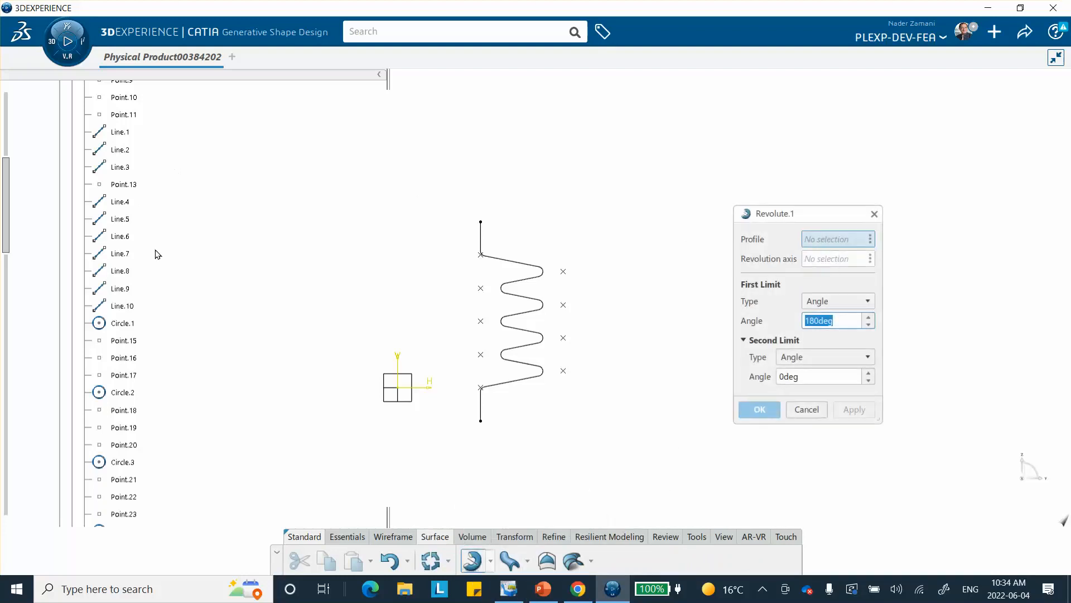
pyautogui.scroll(1, 159, 256)
pyautogui.scroll(4, 161, 262)
pyautogui.click(54, 147)
pyautogui.click(60, 143)
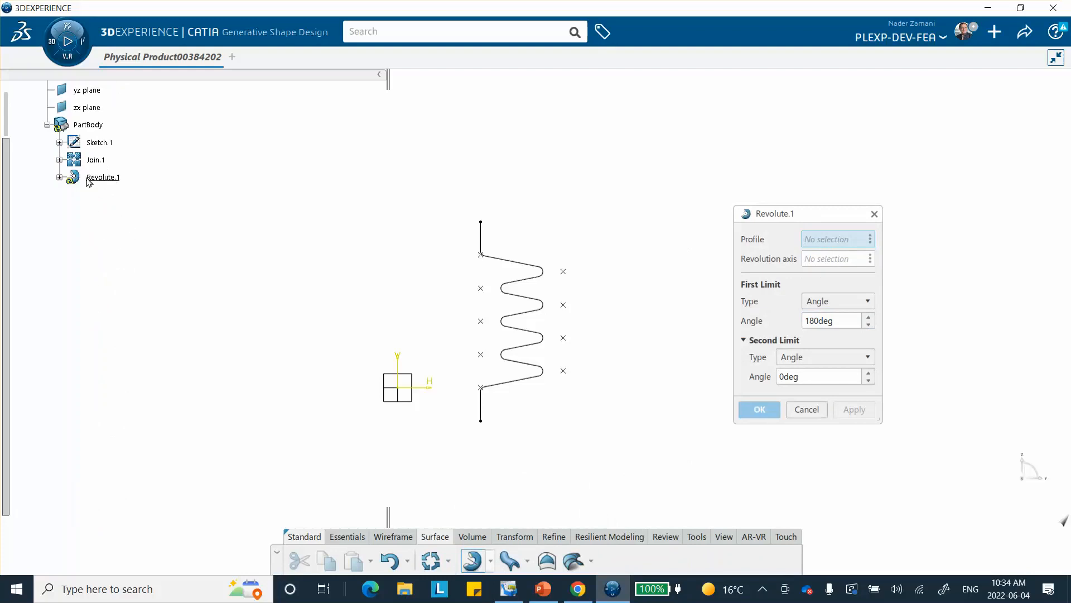
pyautogui.click(81, 161)
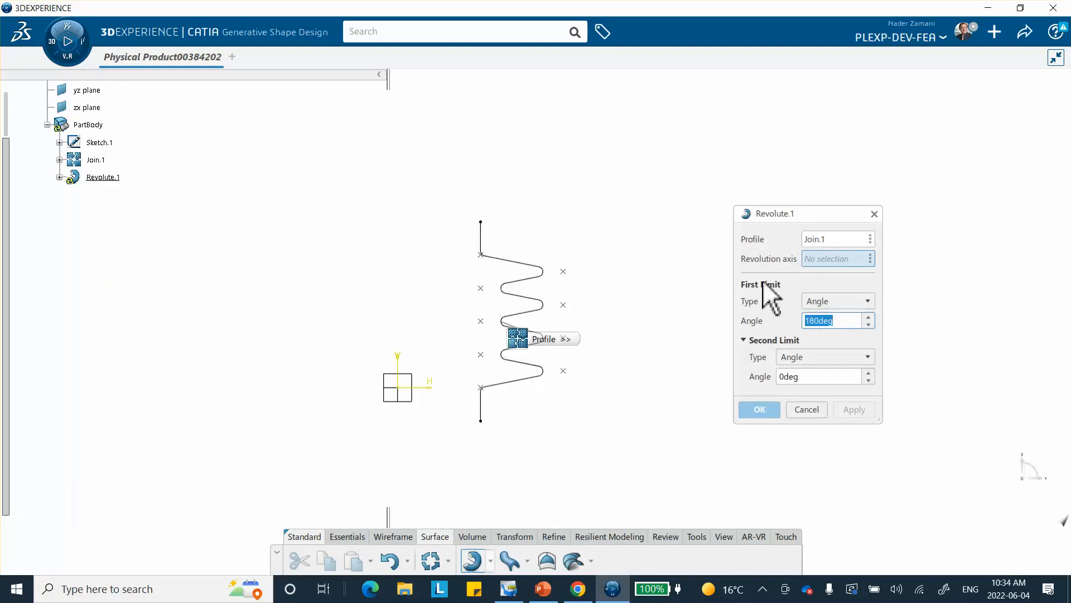
# Step: Set the Z axis as the revolution axis and create the bellow surface with a 180deg first limit
pyautogui.rightClick(837, 257)
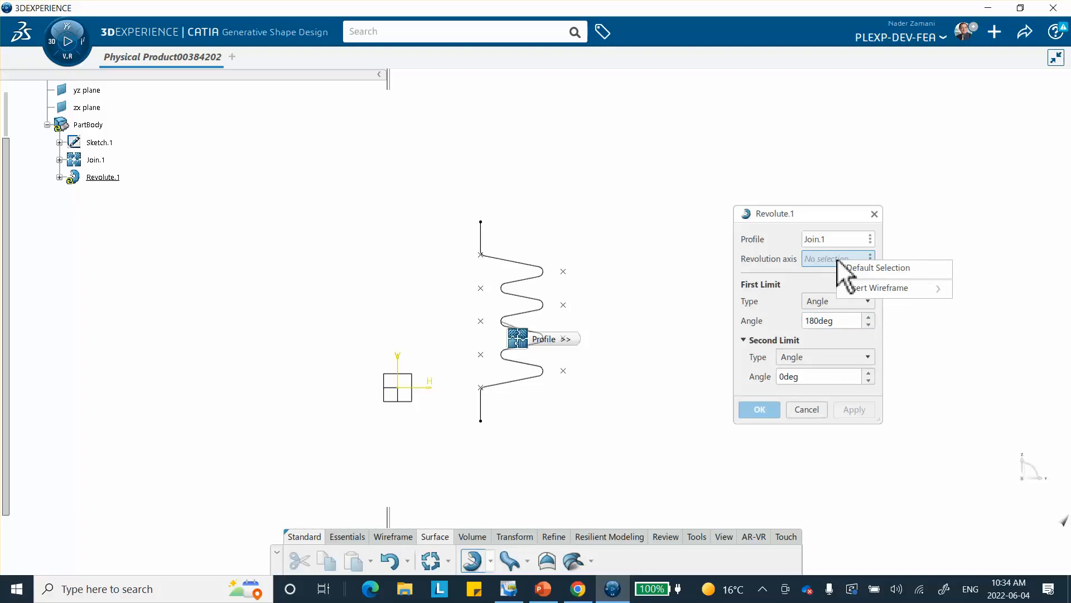
pyautogui.moveTo(855, 289)
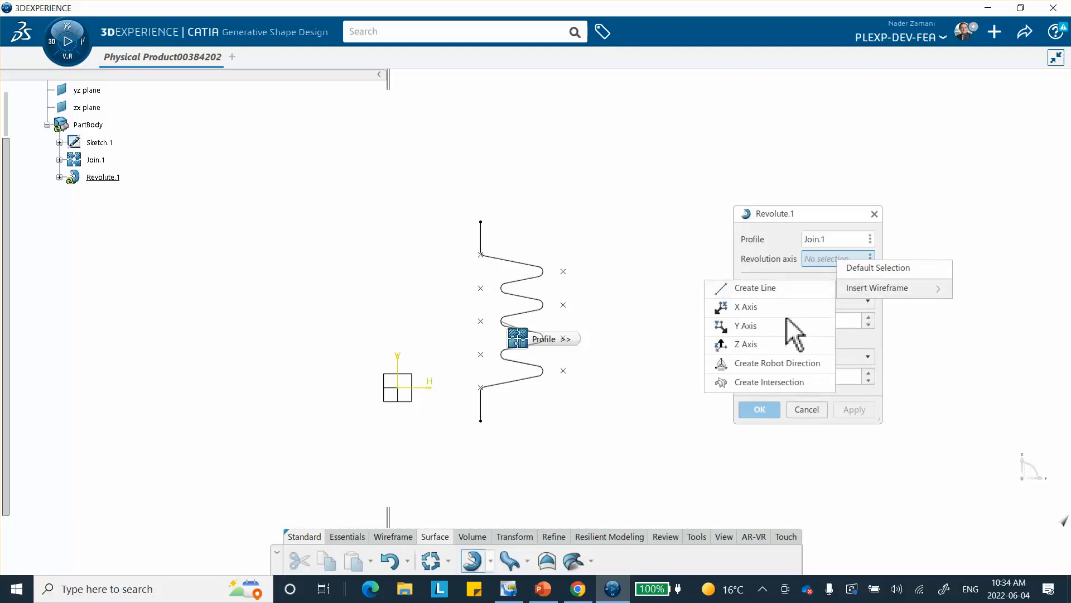
pyautogui.click(778, 345)
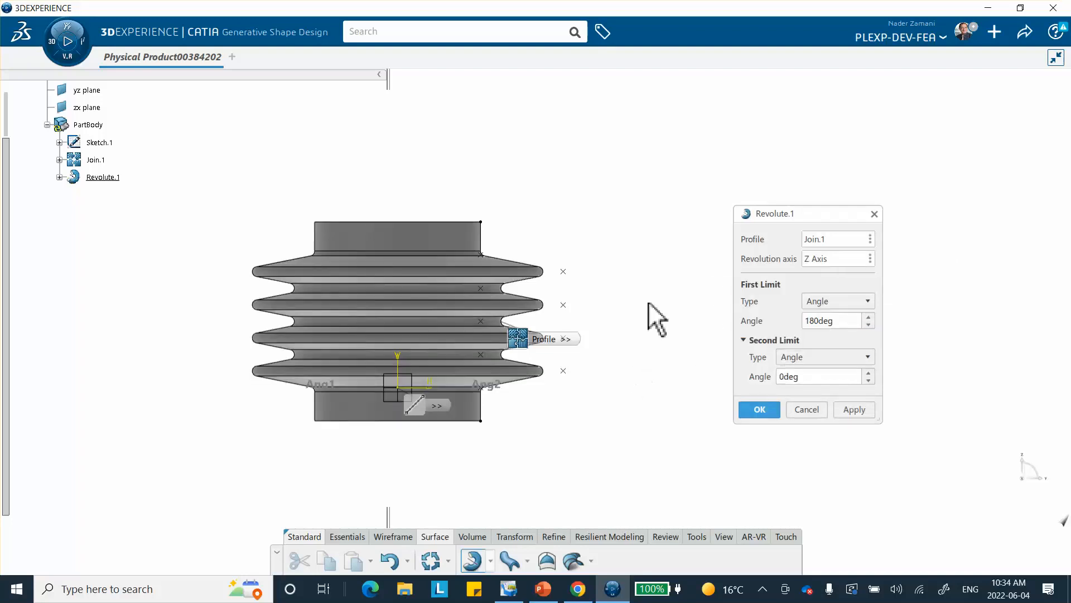
pyautogui.click(760, 410)
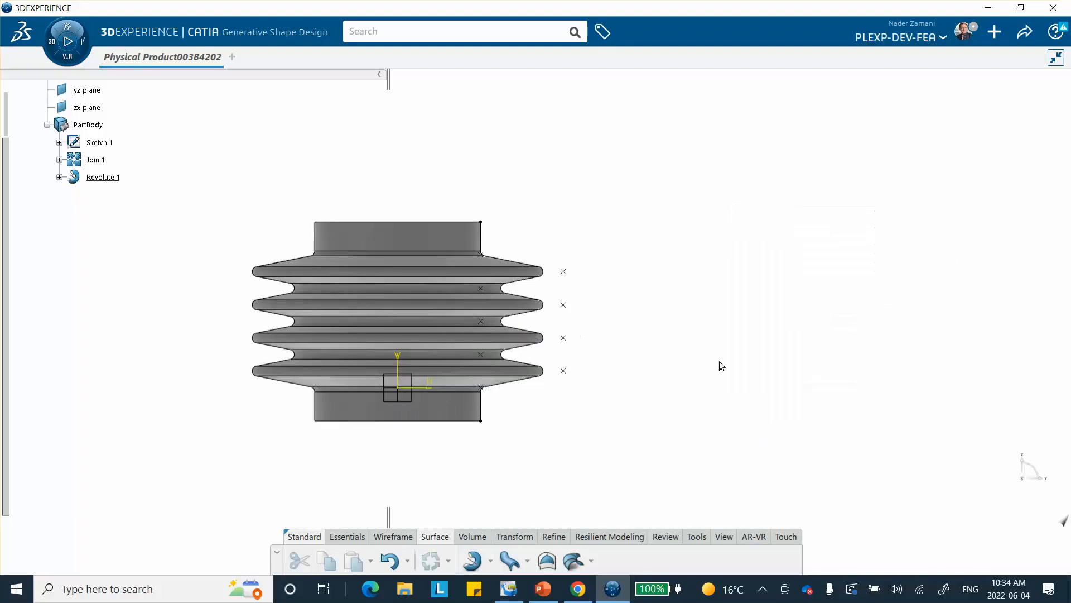
pyautogui.moveTo(612, 247); pyautogui.dragTo(550, 161, button='middle')
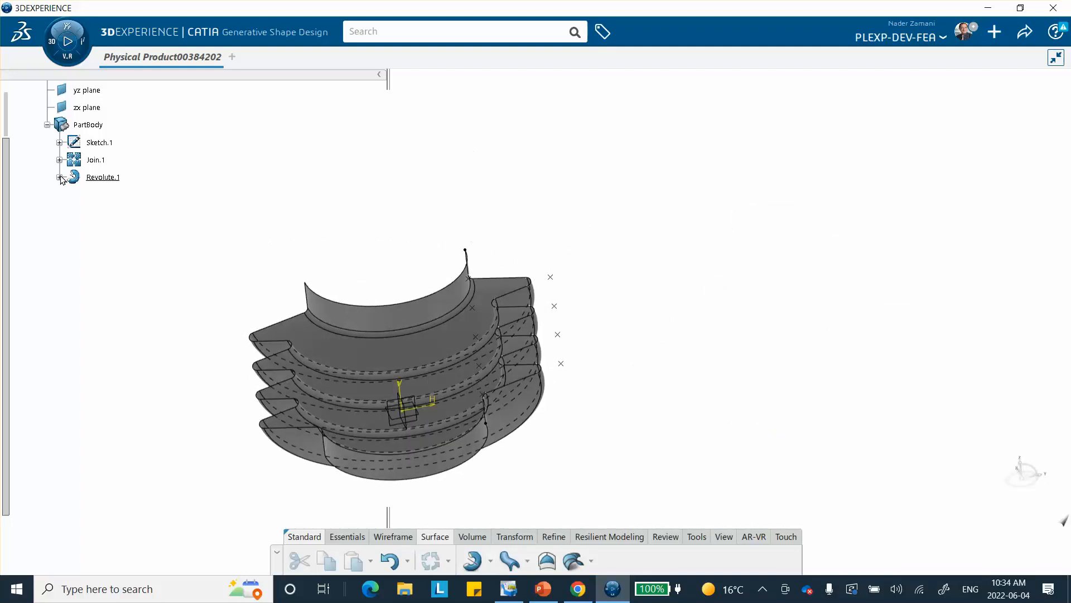
# Step: Edit Revolute.1 and set its first limit angle to 360 degrees to make a full bellow
pyautogui.doubleClick(103, 178)
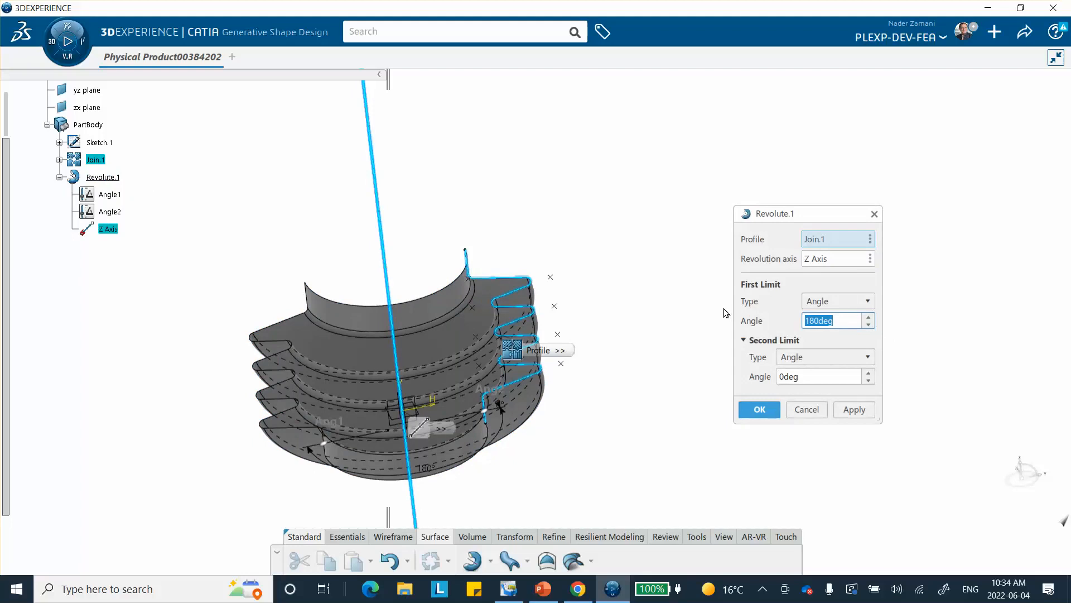
pyautogui.write('360')
pyautogui.click(760, 410)
pyautogui.moveTo(629, 363); pyautogui.dragTo(633, 388, button='middle')
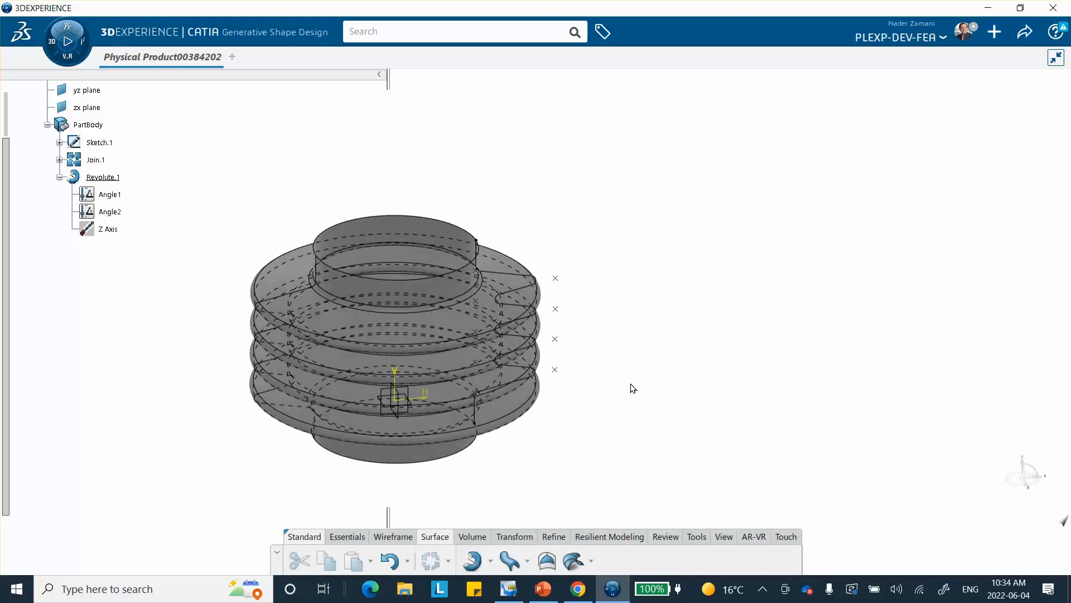
# Step: Create a new core material titled bellow_PE
pyautogui.click(724, 535)
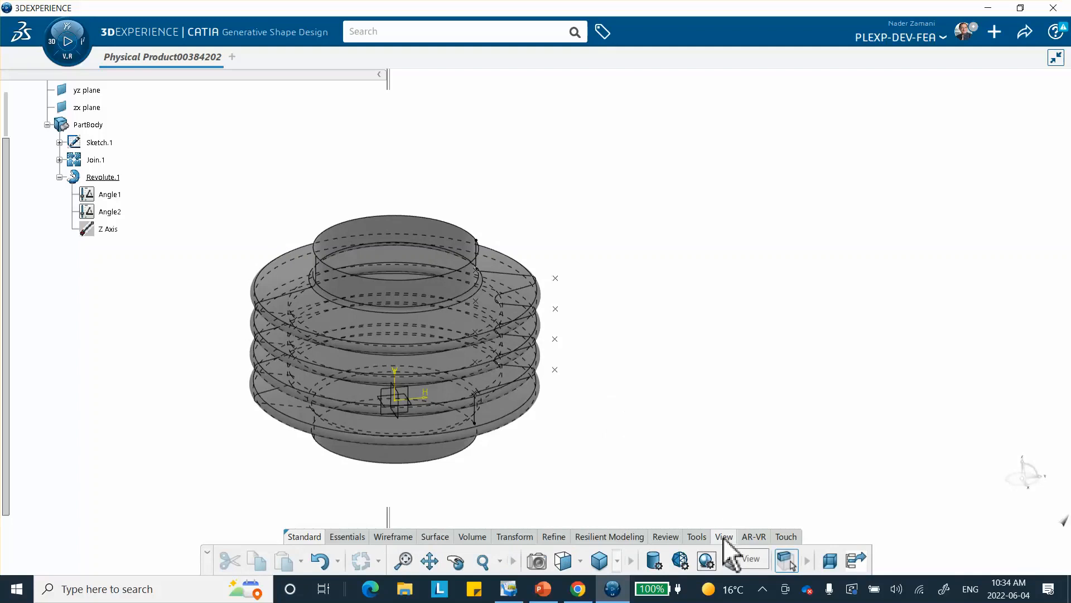
pyautogui.click(697, 536)
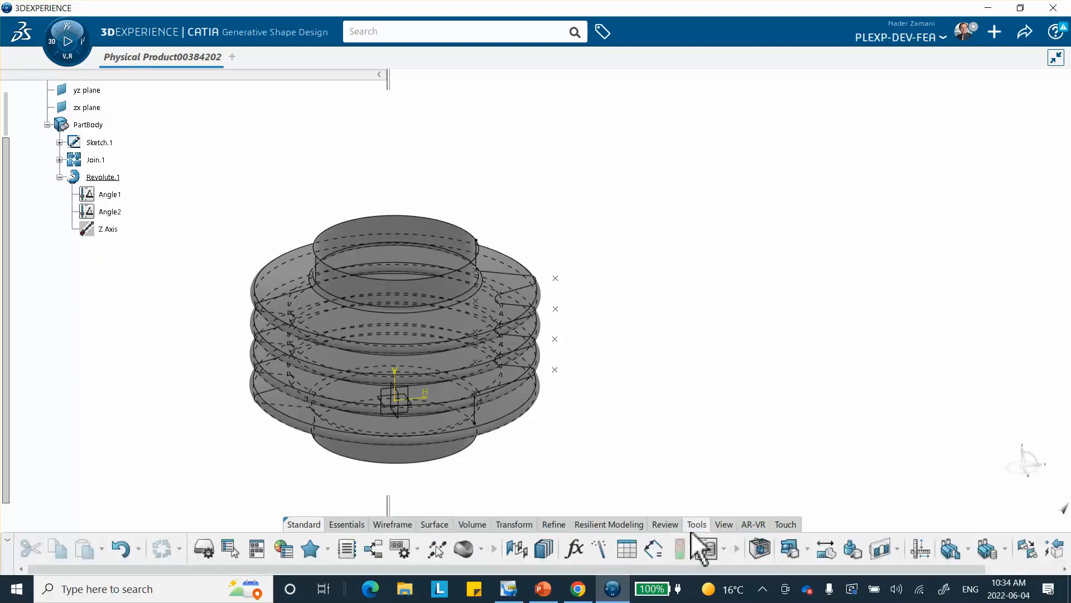
pyautogui.click(481, 549)
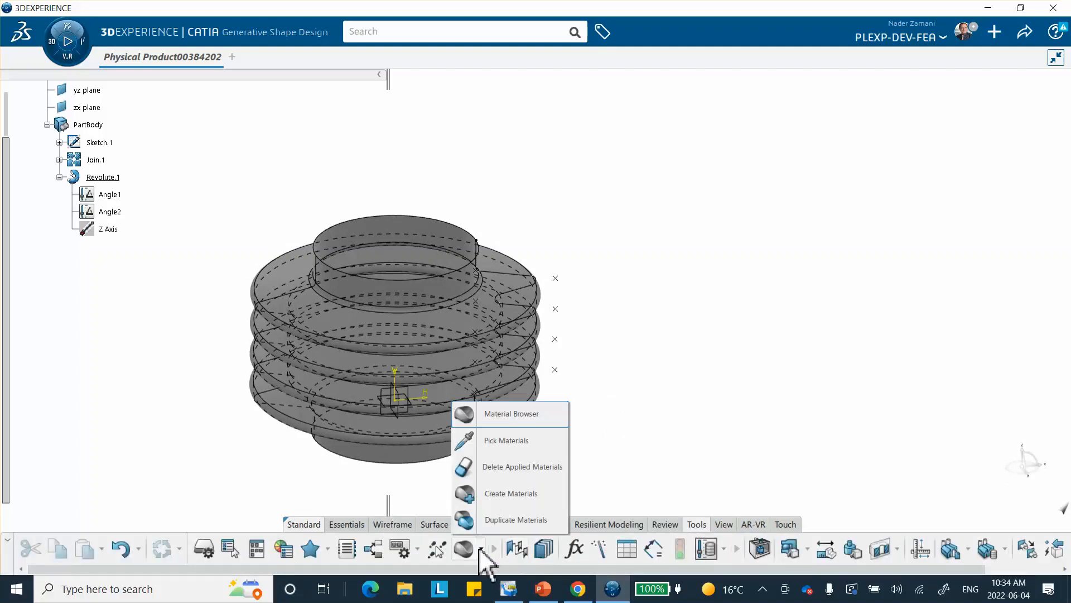
pyautogui.click(499, 494)
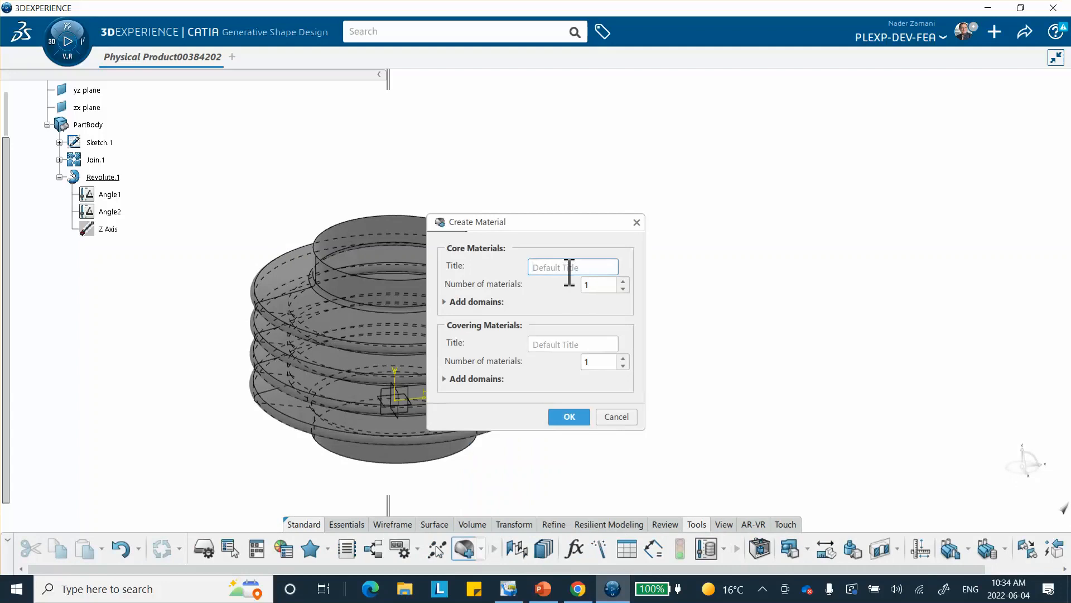
pyautogui.write('b')
pyautogui.click(563, 415)
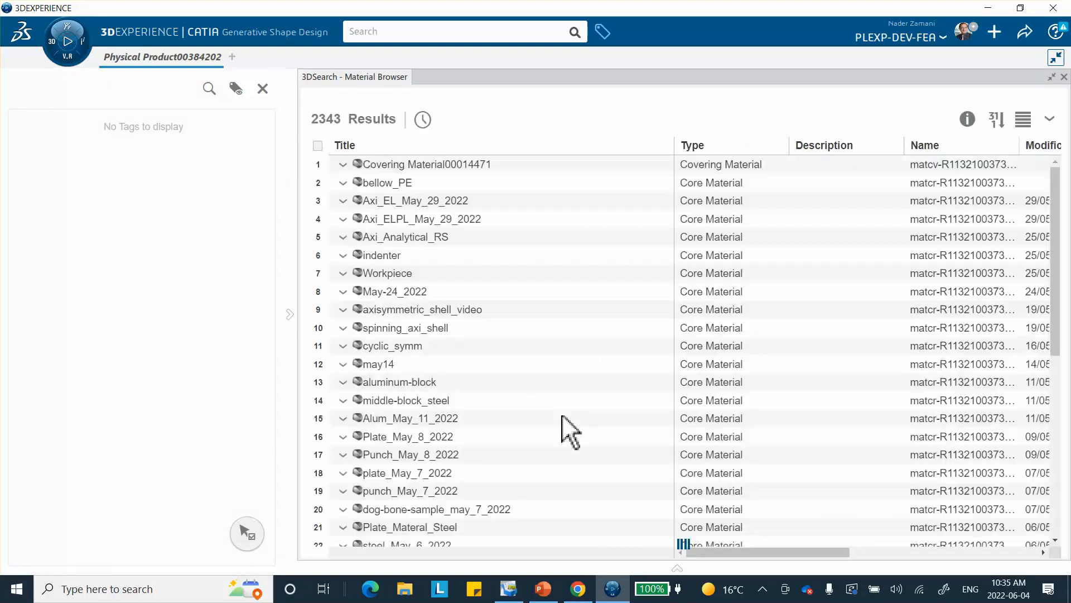
# Step: Apply the bellow_PE core material to the bellow's 3D Shape and close the material browser
pyautogui.rightClick(402, 184)
pyautogui.click(443, 211)
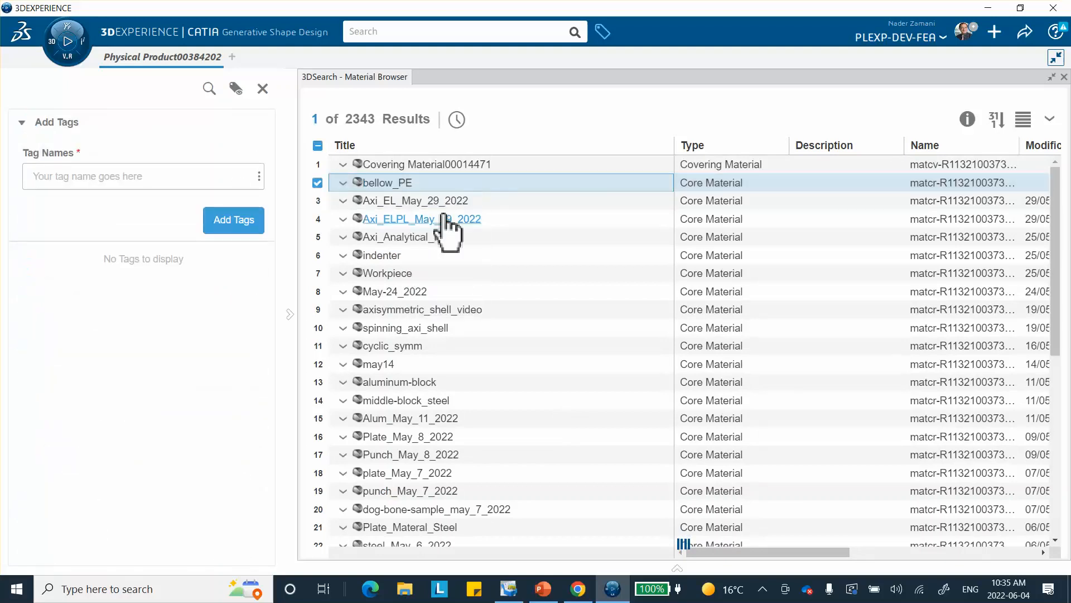
pyautogui.click(1064, 78)
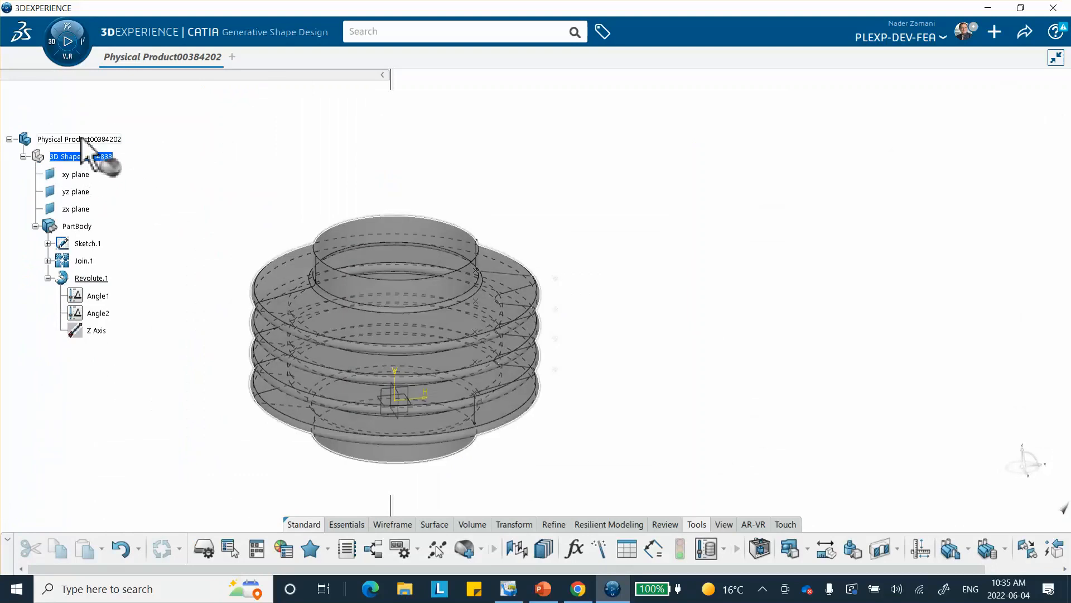
pyautogui.click(478, 158)
# Step: Open the simulation domain of bellow_PE and add the isotropic Elastic option under Abaqus Multiphysics mechanical elasticity
pyautogui.click(48, 278)
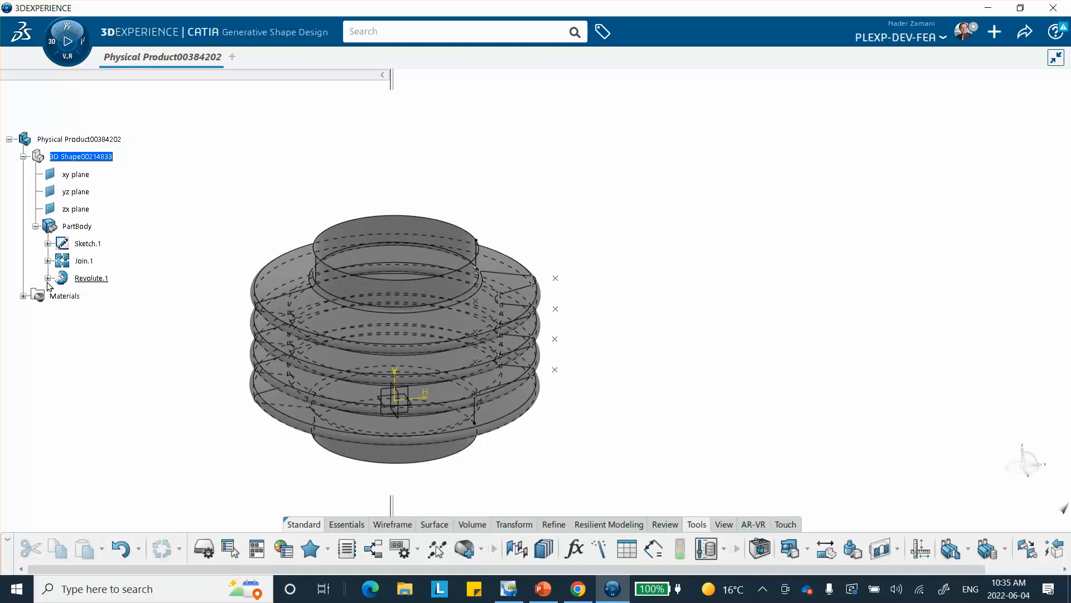
pyautogui.click(23, 297)
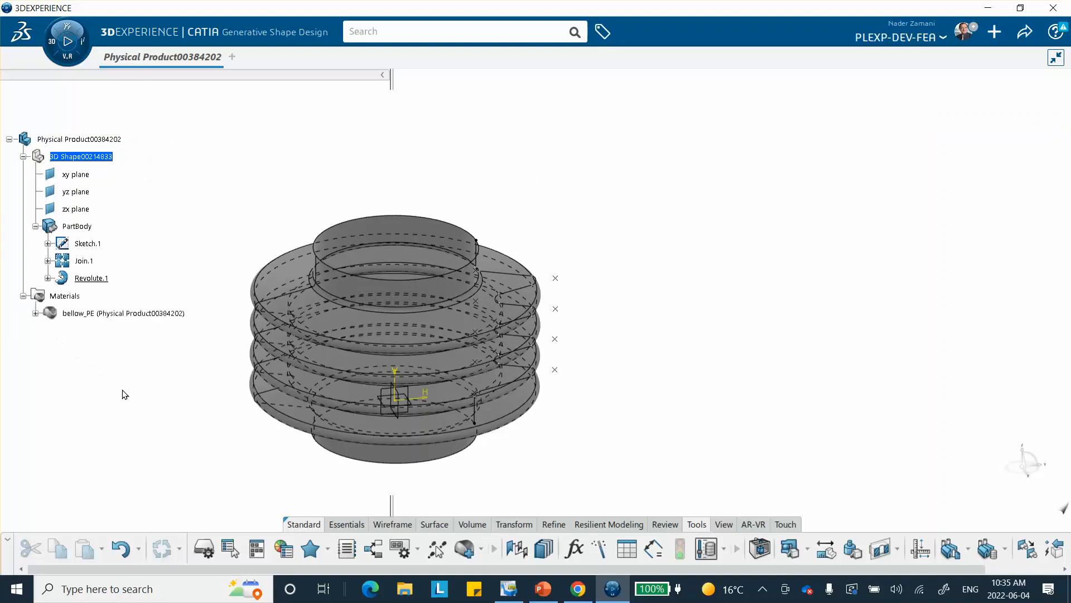
pyautogui.click(35, 313)
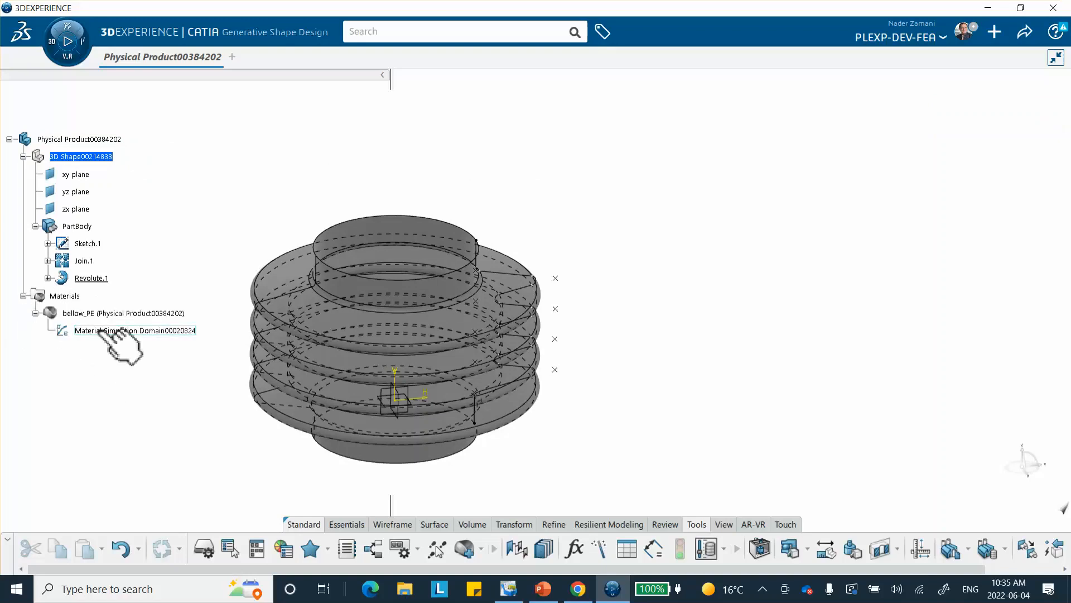
pyautogui.doubleClick(100, 330)
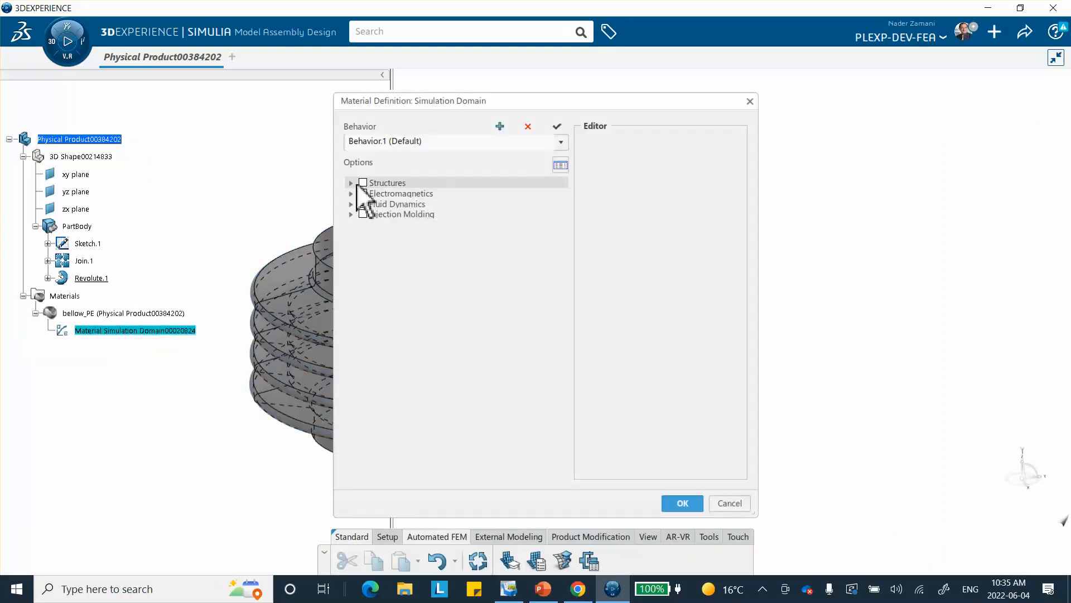
pyautogui.click(351, 183)
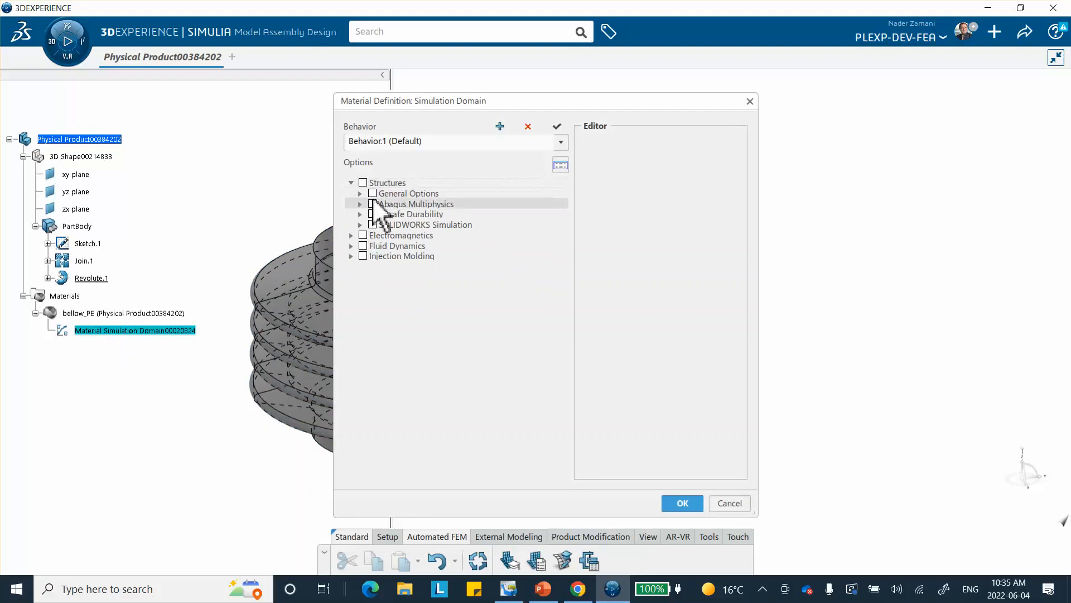
pyautogui.click(360, 204)
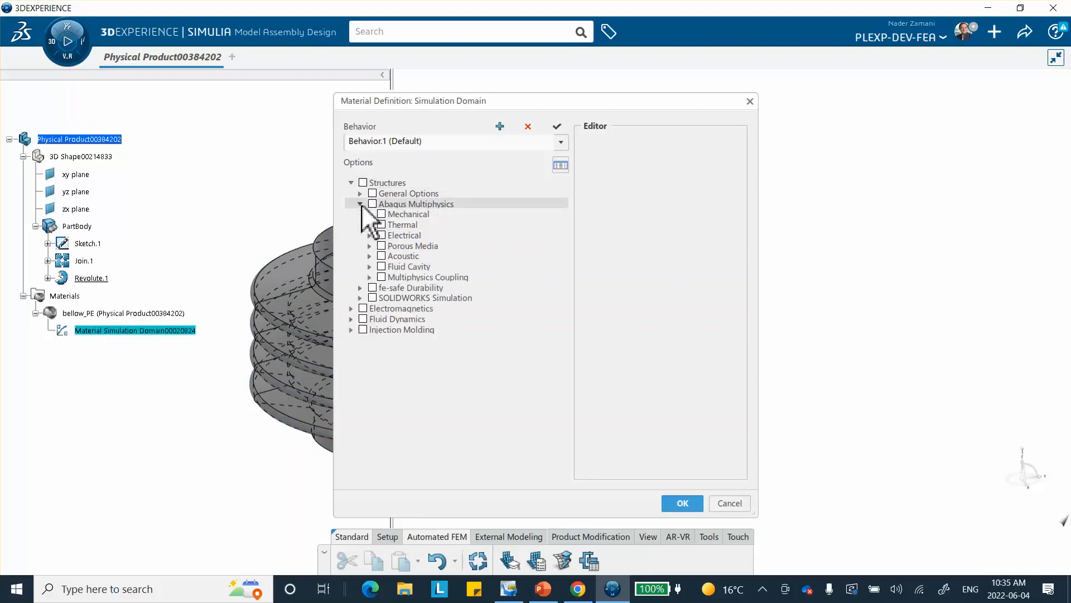
pyautogui.click(369, 215)
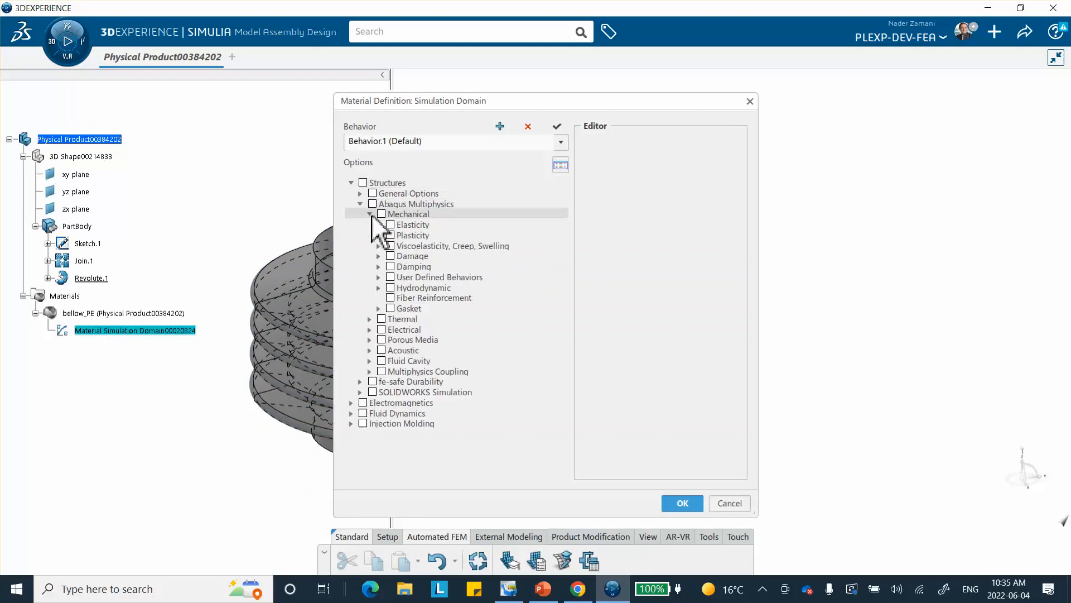
pyautogui.click(379, 225)
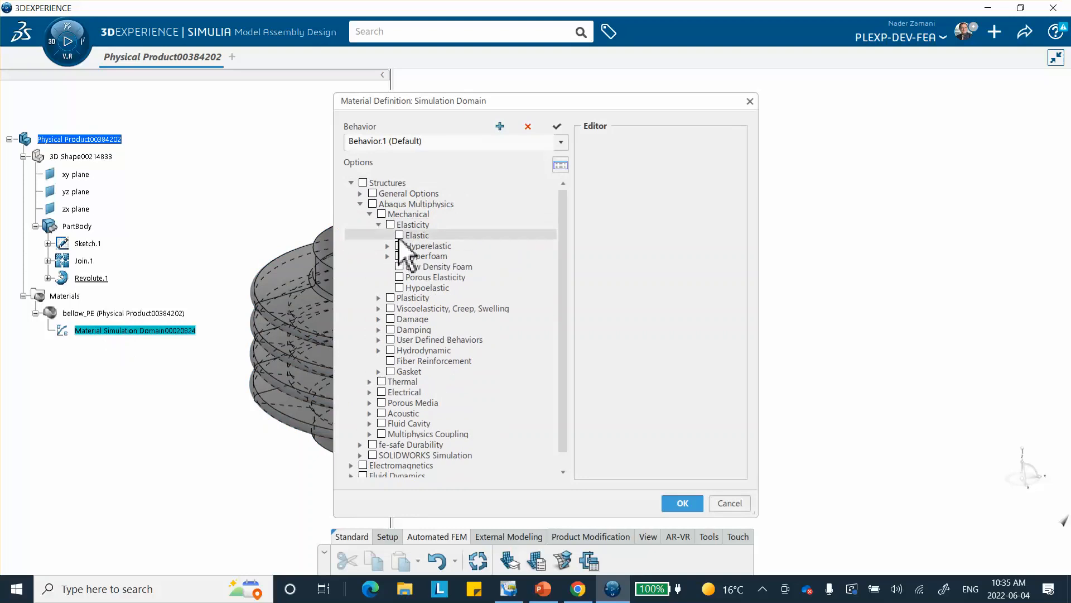
pyautogui.click(399, 235)
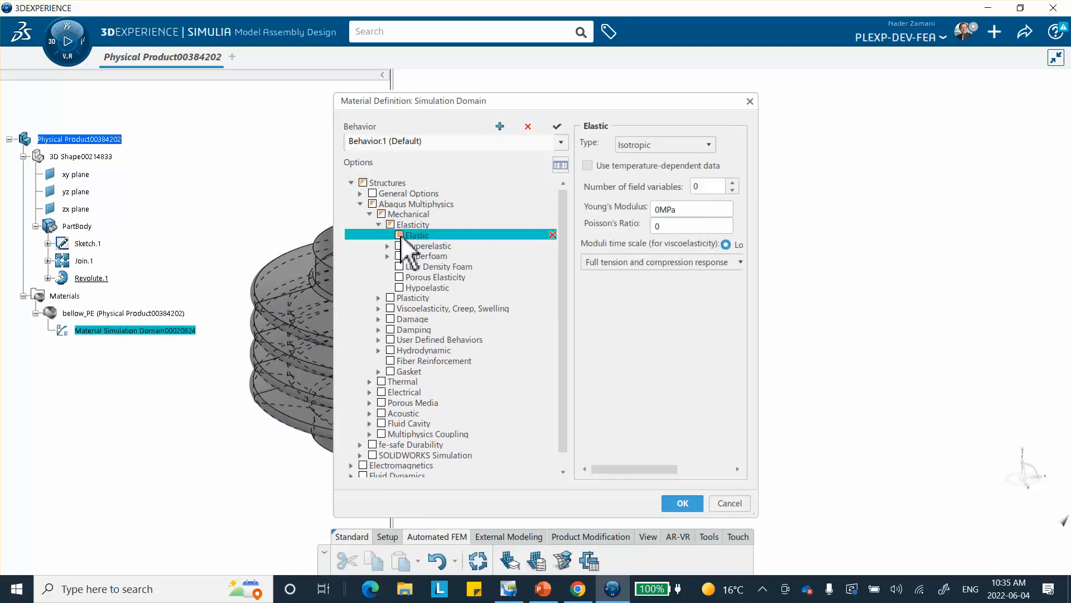
# Step: Set the elastic material's Young's modulus to 100000 MPa and Poisson's ratio to 0.38, and confirm the definition
pyautogui.click(686, 209)
pyautogui.write('1000')
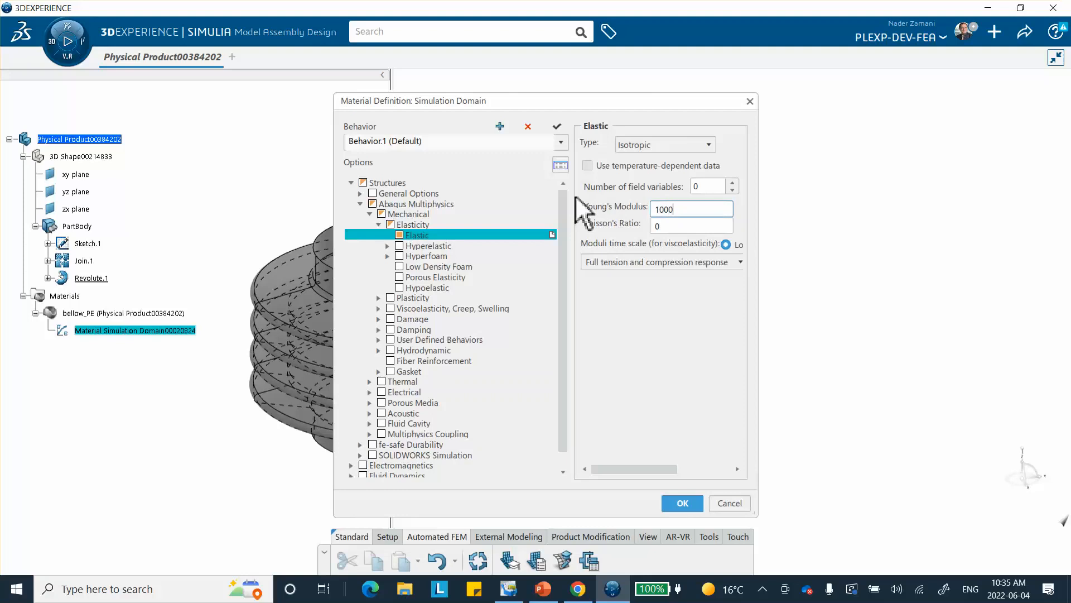
pyautogui.write('00')
pyautogui.click(669, 226)
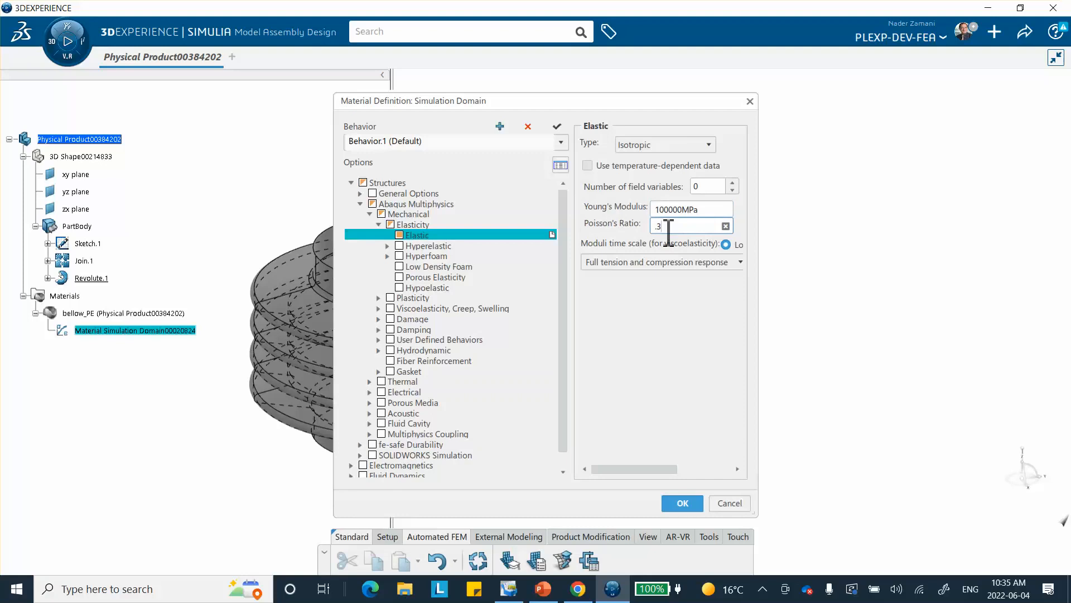
pyautogui.click(683, 503)
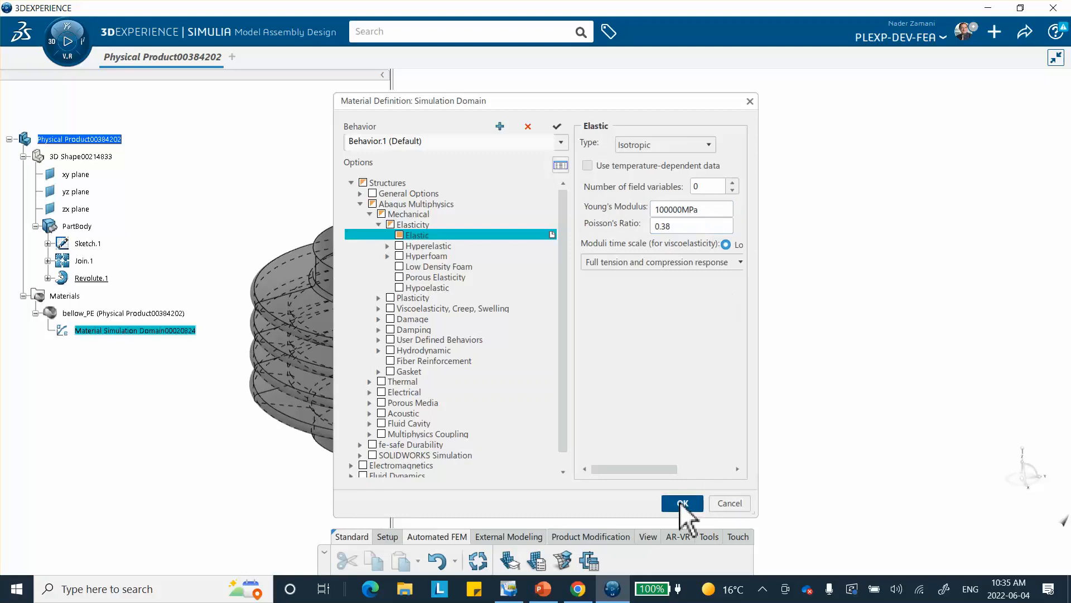
# Step: Hide Sketch.1 and the joined curve Join.1 so only the revolved surface remains displayed
pyautogui.click(699, 351)
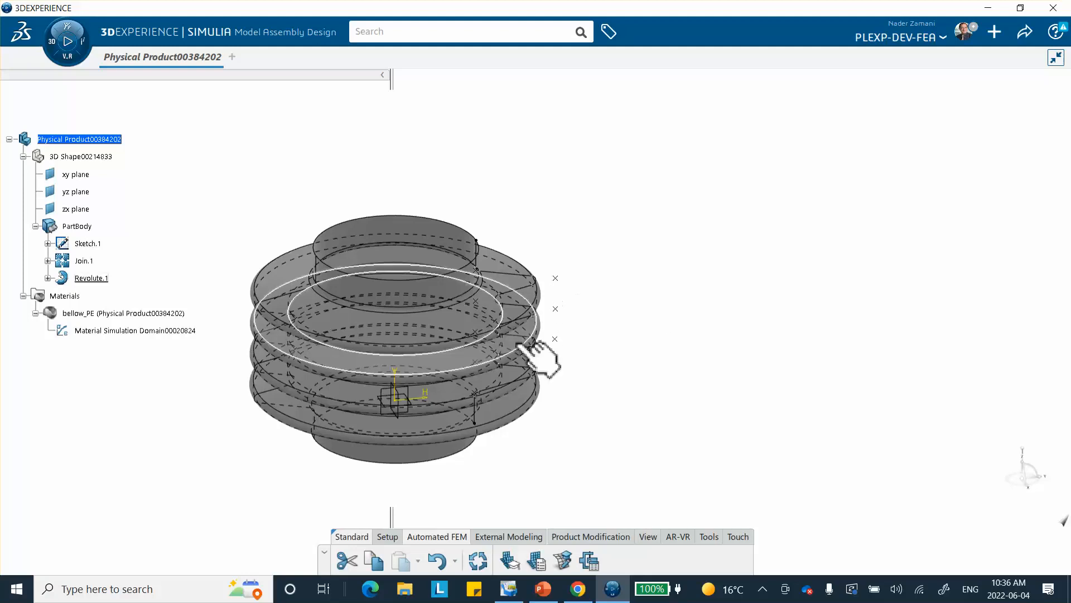
pyautogui.rightClick(87, 248)
pyautogui.click(114, 295)
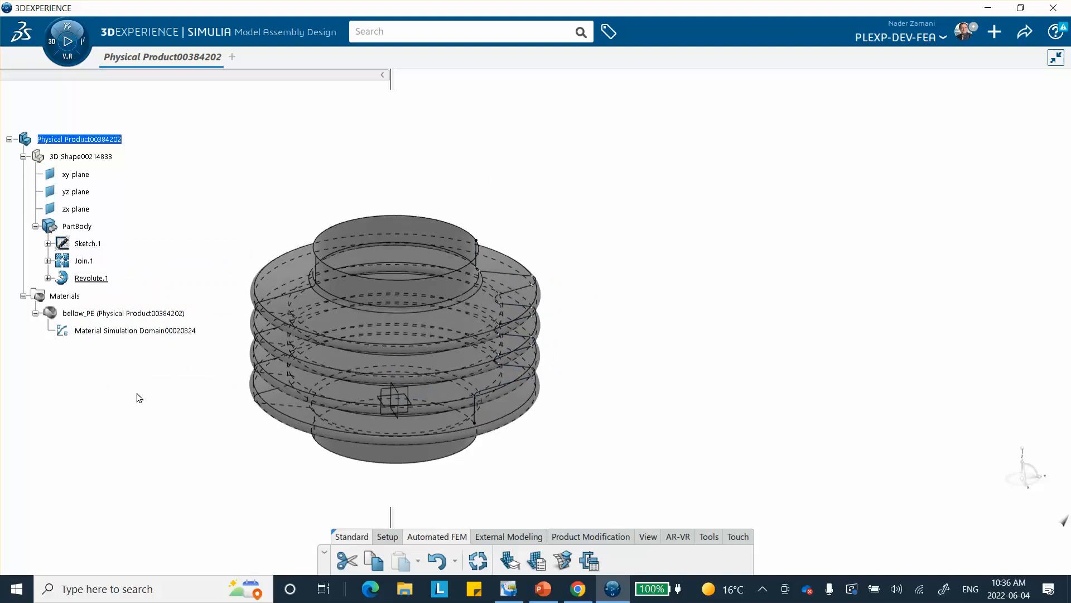
pyautogui.rightClick(84, 260)
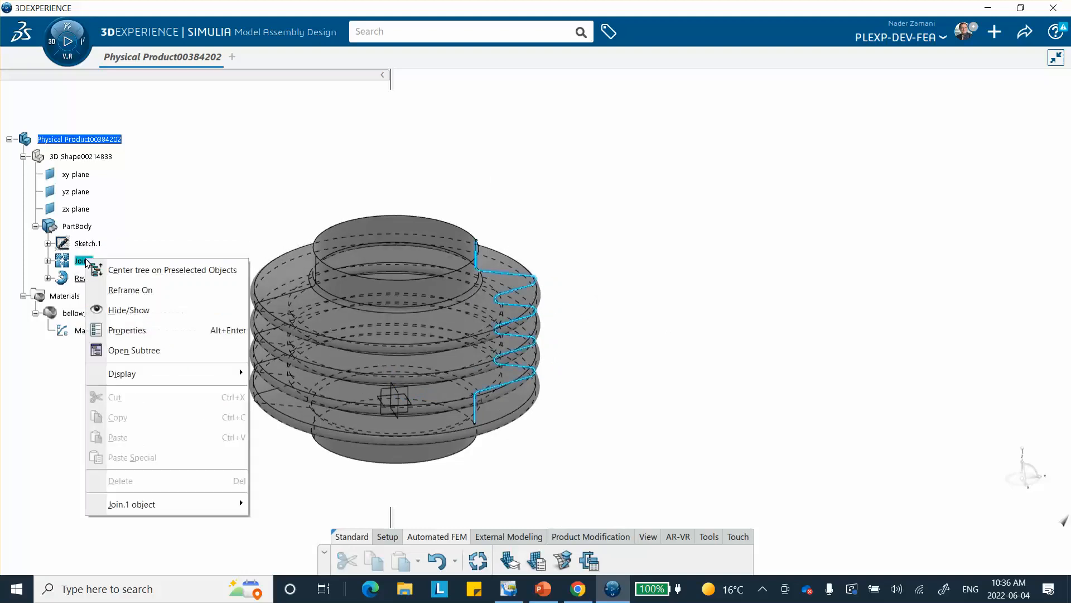
pyautogui.click(115, 309)
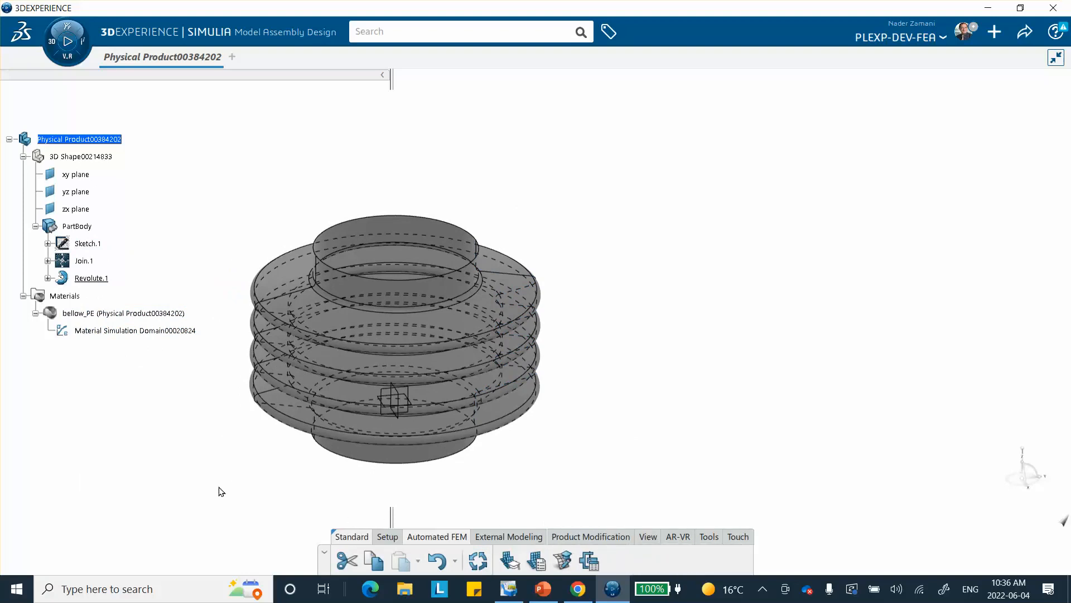
# Step: Change the view mode to shading with edges and vertices but without hidden edges
pyautogui.click(713, 532)
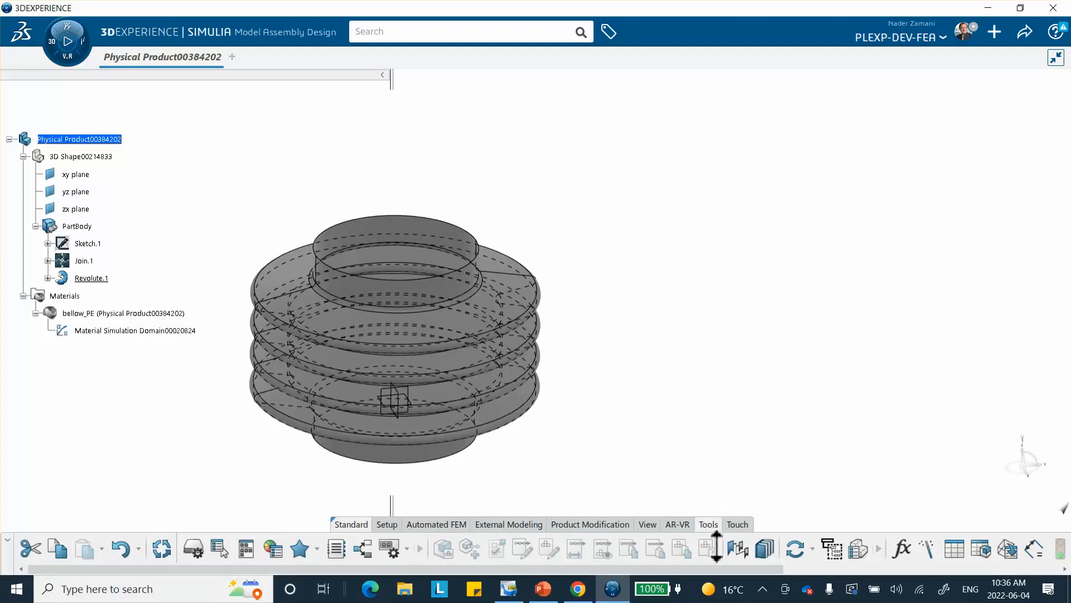
pyautogui.click(645, 525)
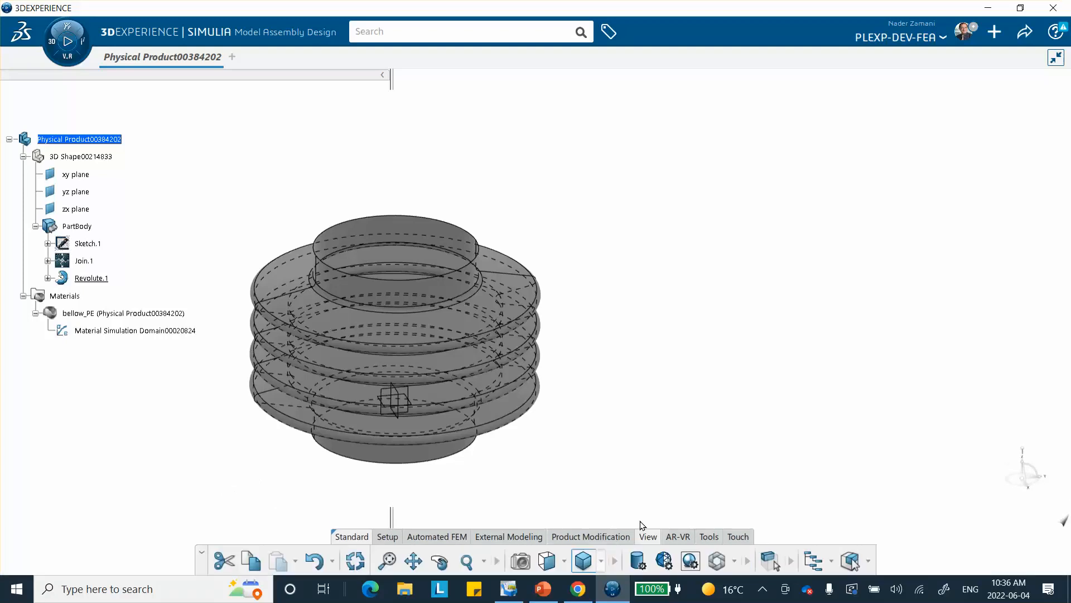
pyautogui.click(639, 563)
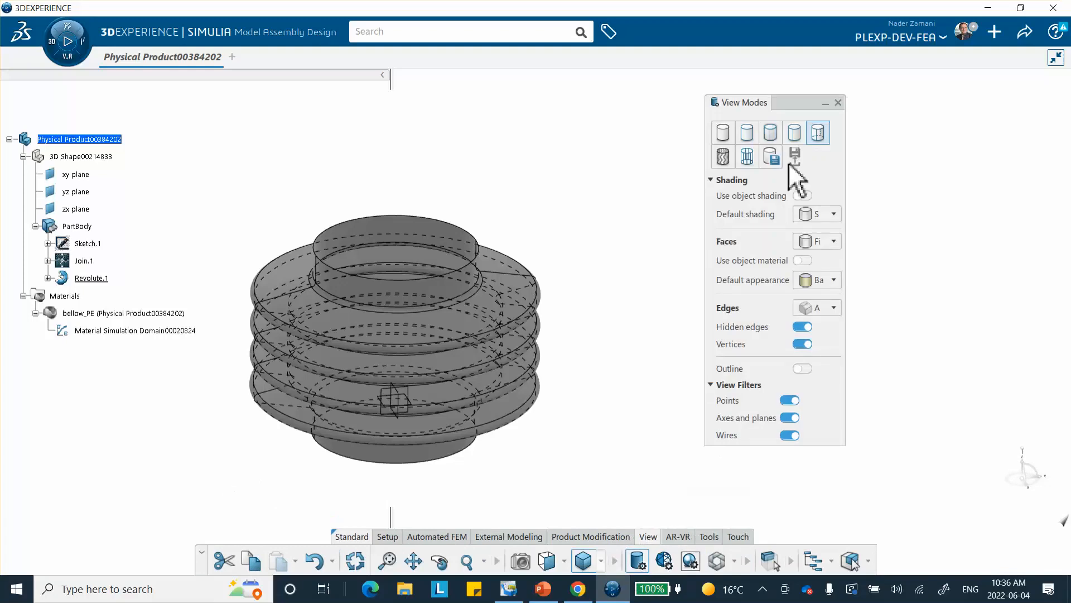
pyautogui.click(724, 133)
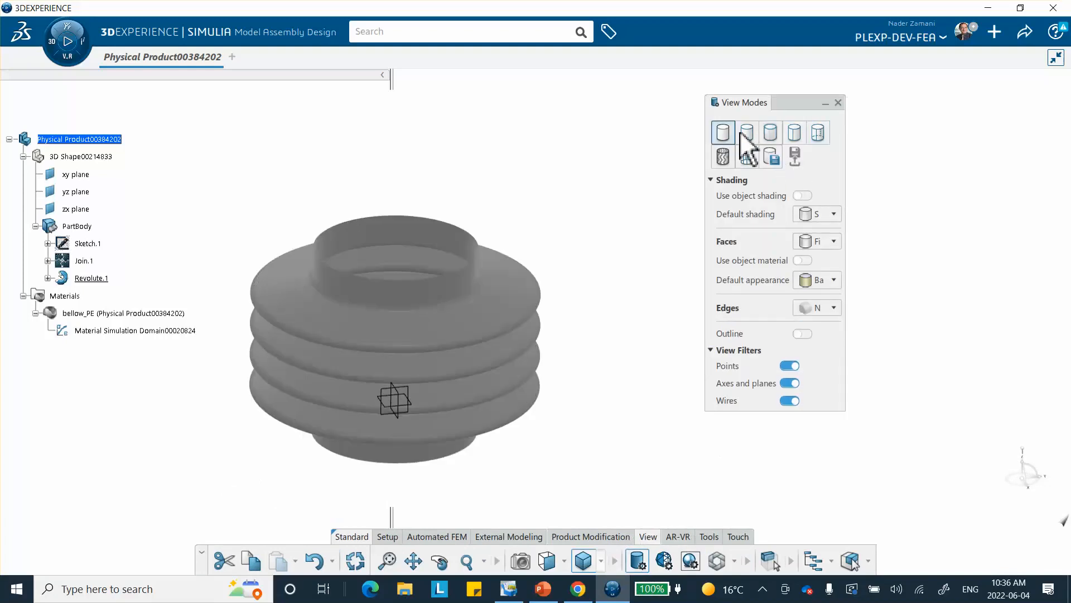
pyautogui.click(746, 130)
pyautogui.click(771, 134)
pyautogui.click(791, 136)
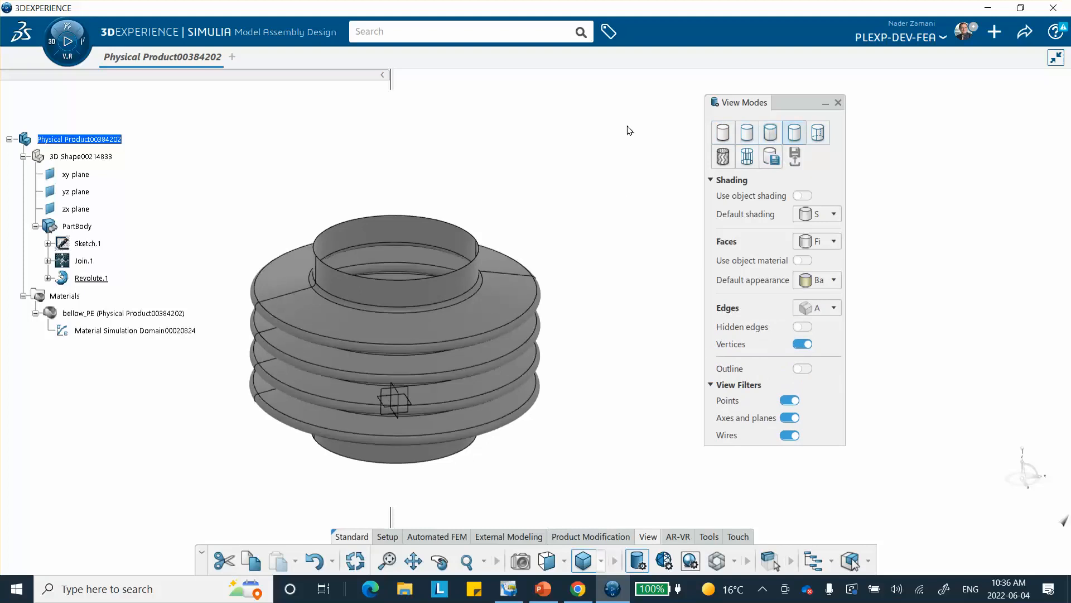
# Step: Switch the bellow product to Structural Model Creation and start a Standard automated FEM
pyautogui.click(838, 102)
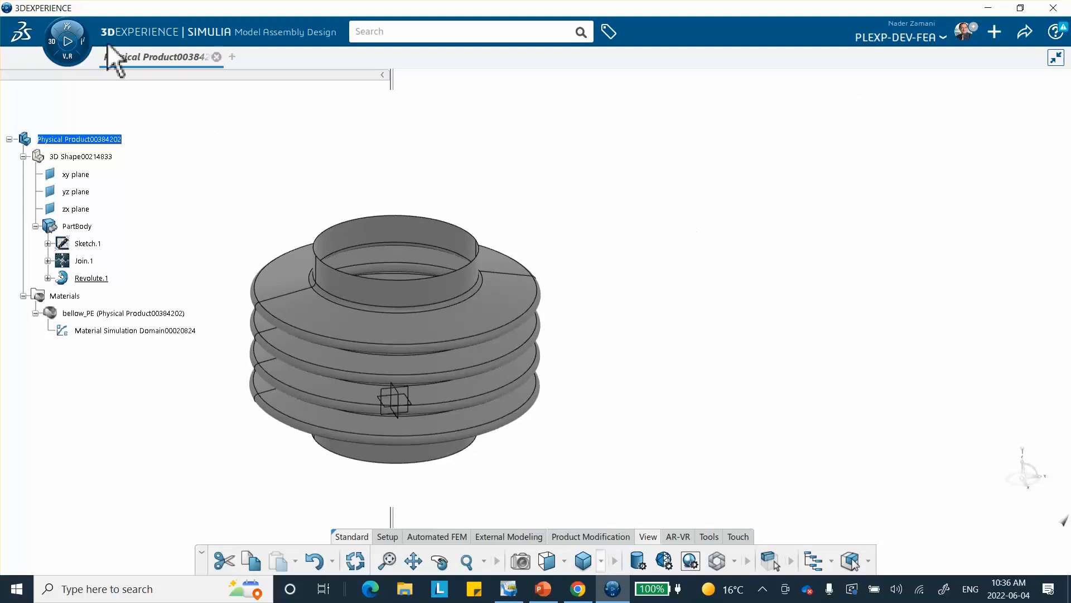
pyautogui.click(49, 44)
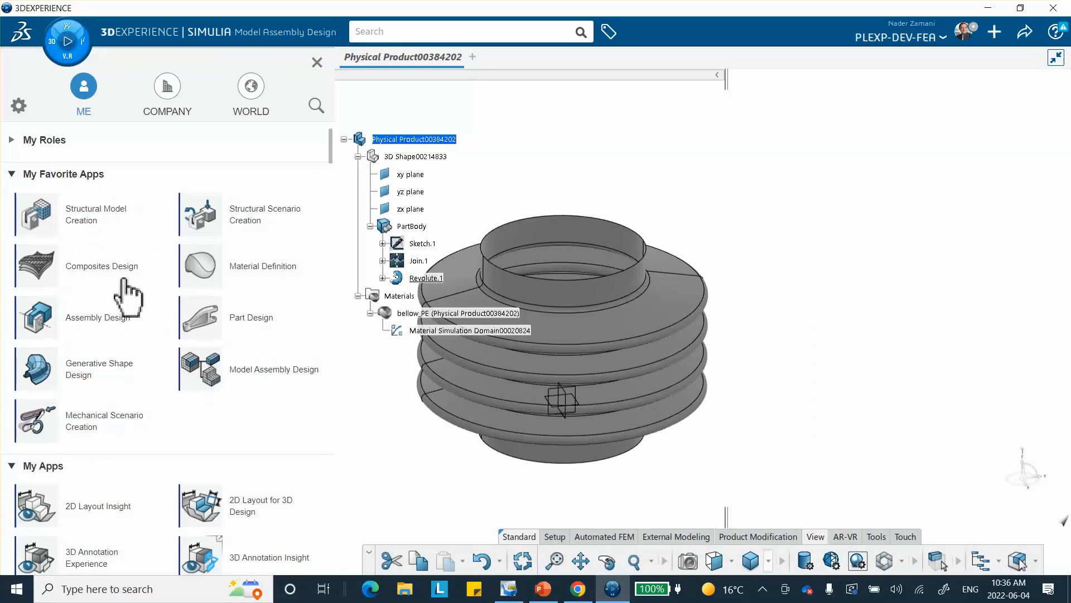
pyautogui.click(81, 226)
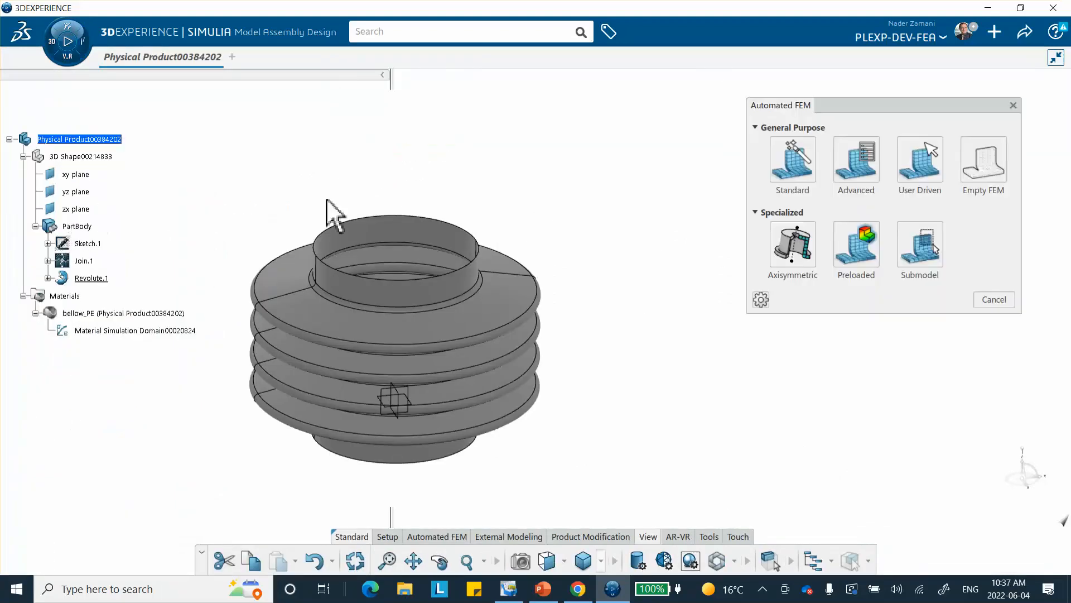
pyautogui.click(789, 163)
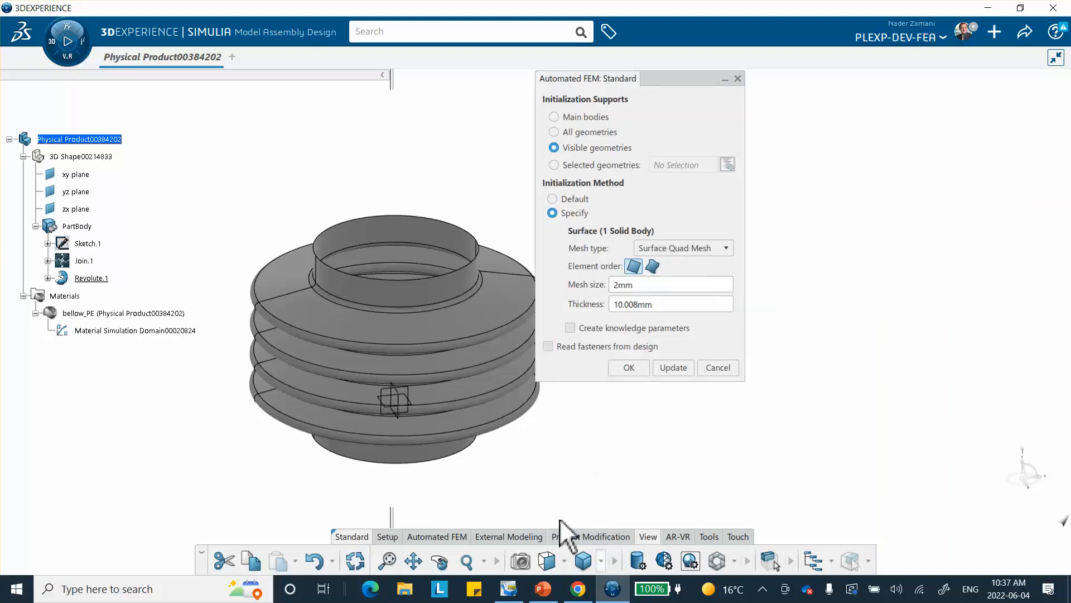
# Step: Check the mesh specification on slide 2 in PowerPoint, and generate the surface quad mesh with 4 mm mesh size and 1.5 mm thickness
pyautogui.click(537, 581)
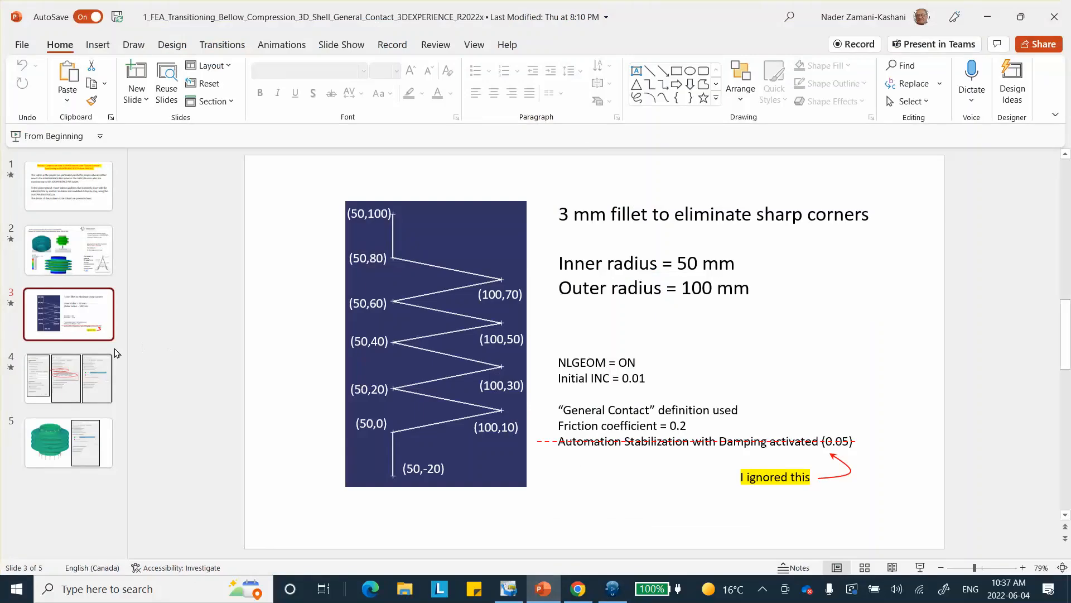
pyautogui.click(75, 272)
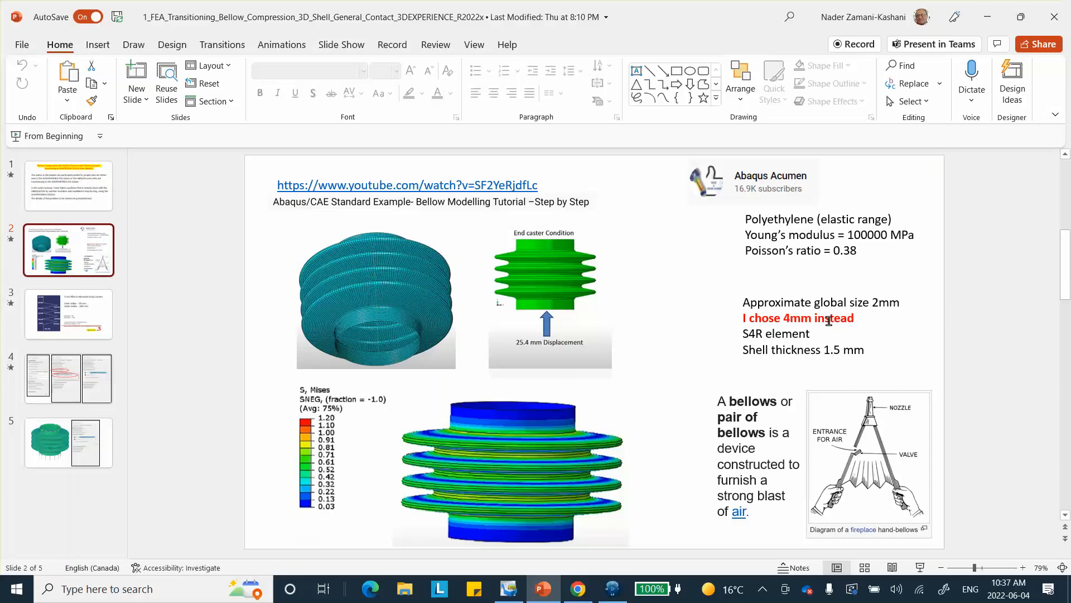
pyautogui.click(987, 17)
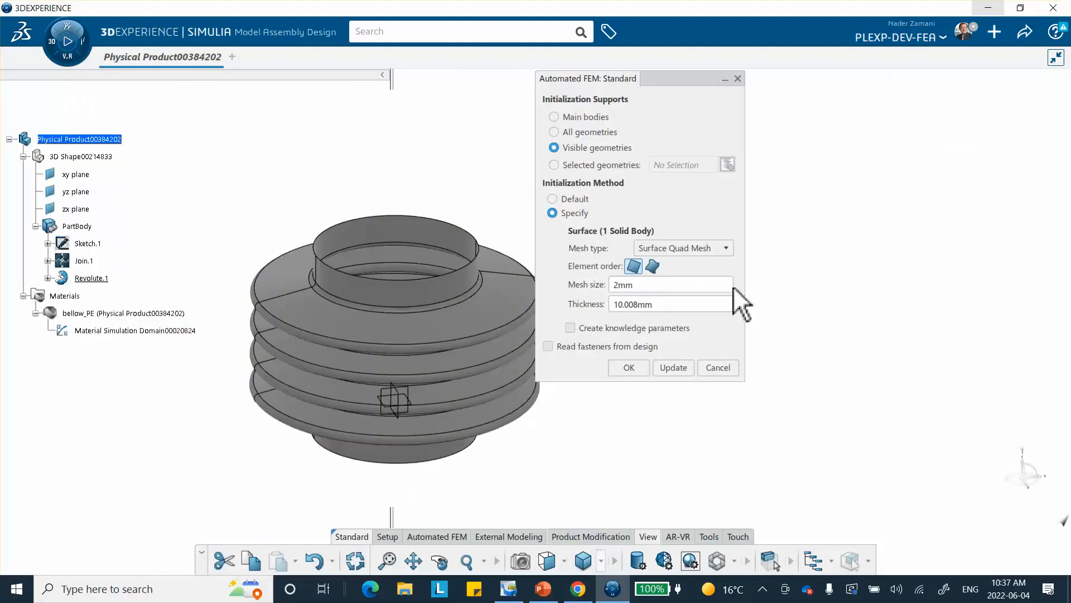
pyautogui.doubleClick(650, 284)
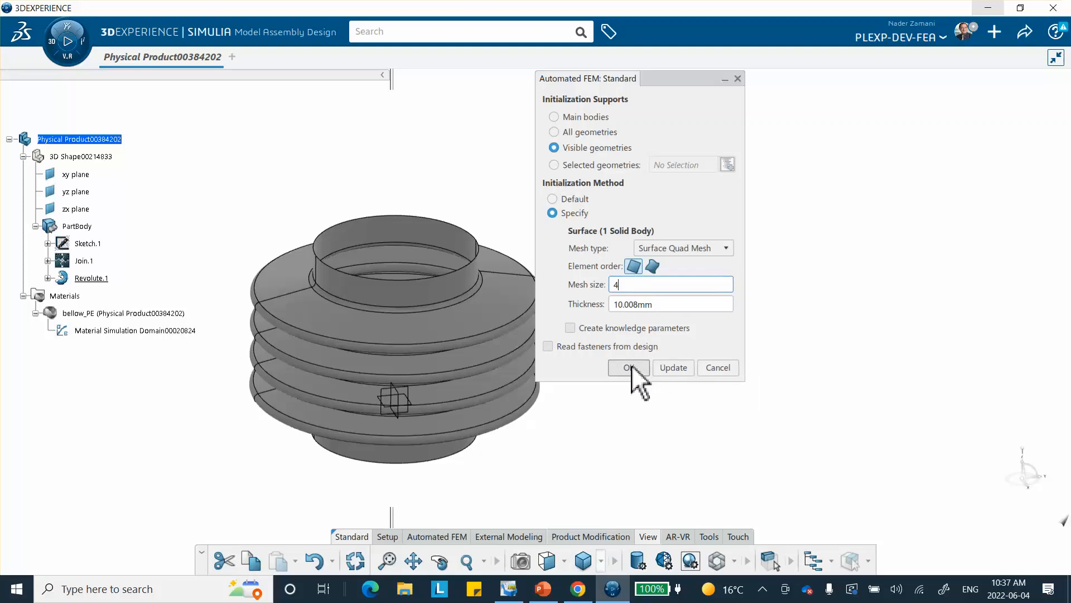
pyautogui.click(658, 304)
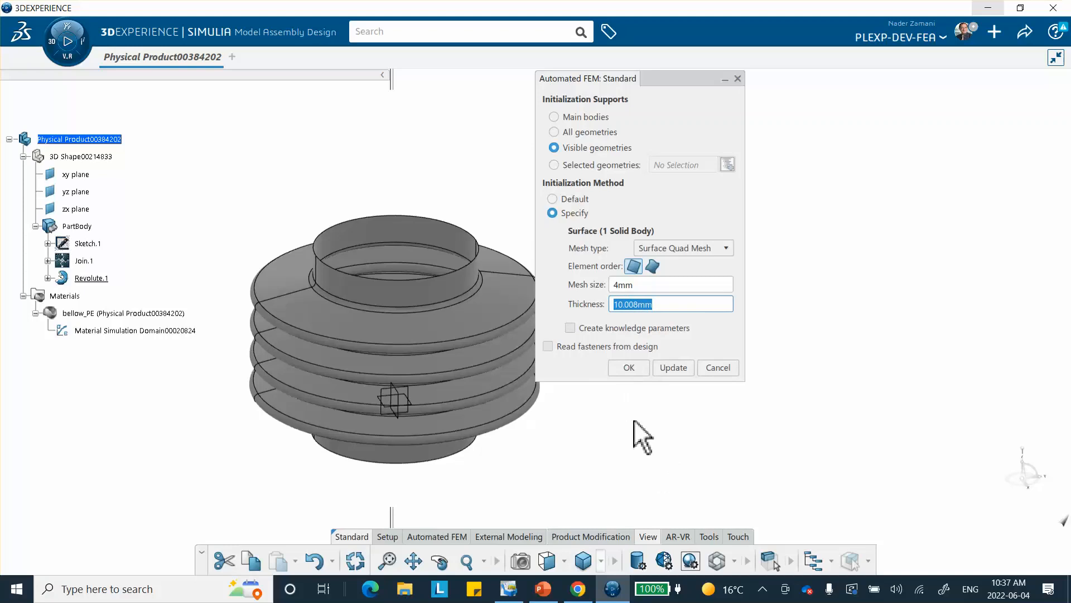
pyautogui.write('1.5')
pyautogui.click(672, 367)
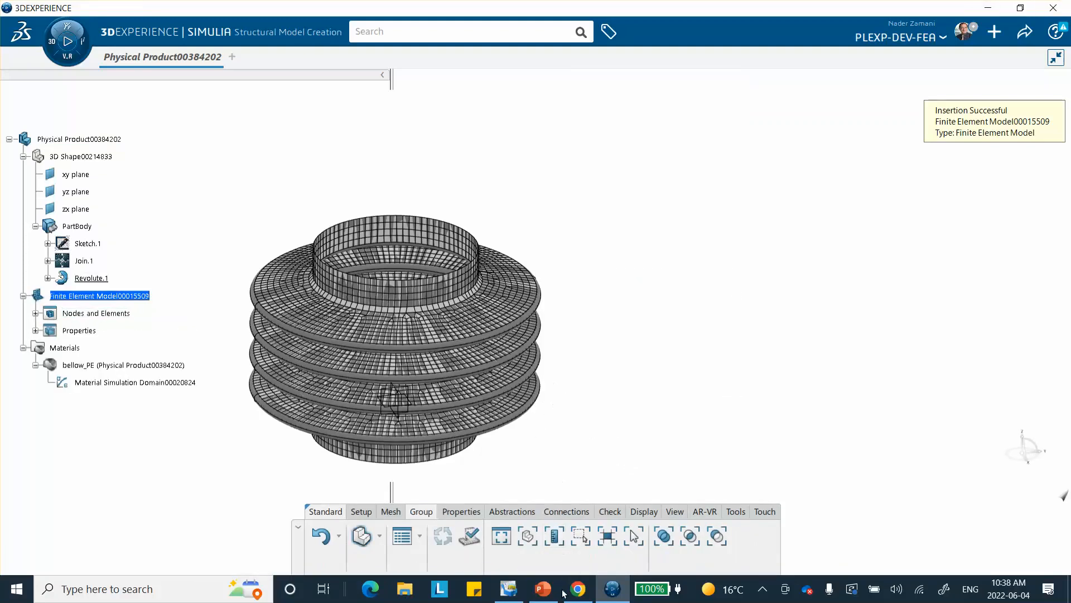
# Step: Look at the reference mesh on PowerPoint slide 2 and review the thickness and material of Shell Section.1
pyautogui.click(543, 588)
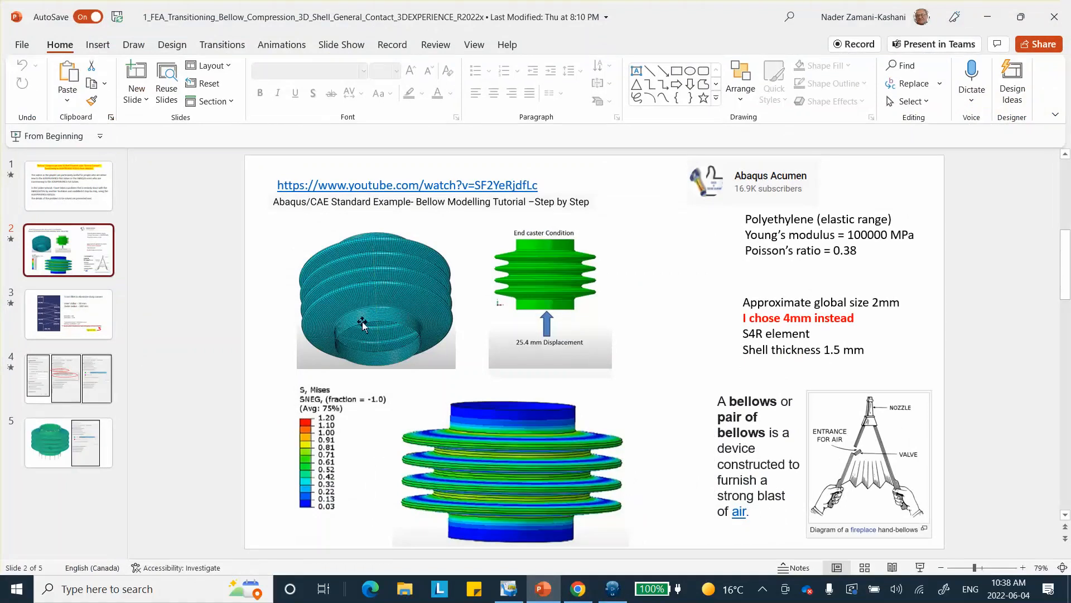
pyautogui.click(988, 17)
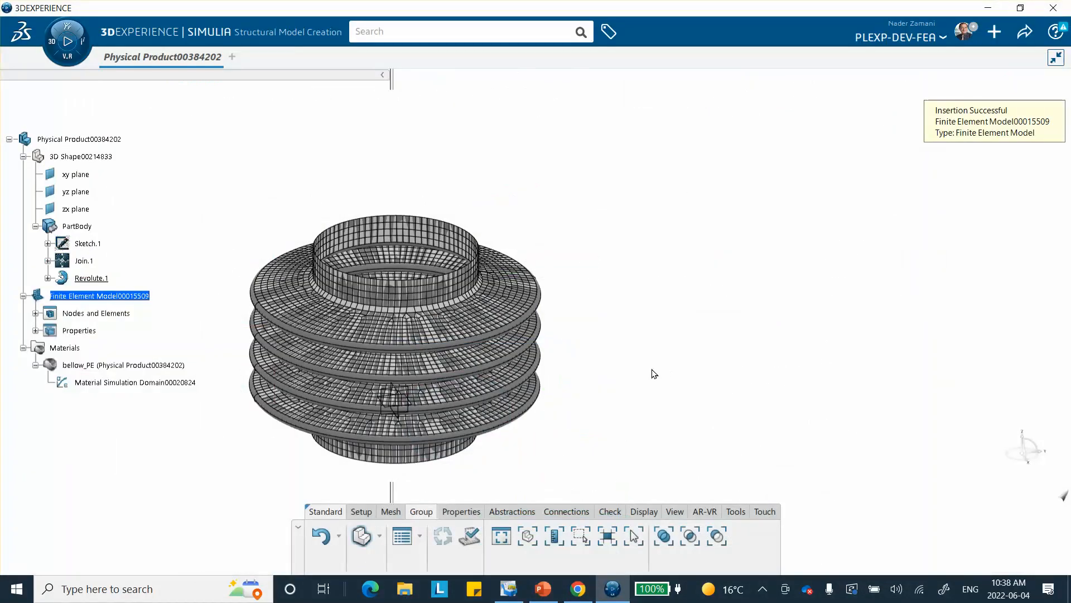
pyautogui.click(35, 332)
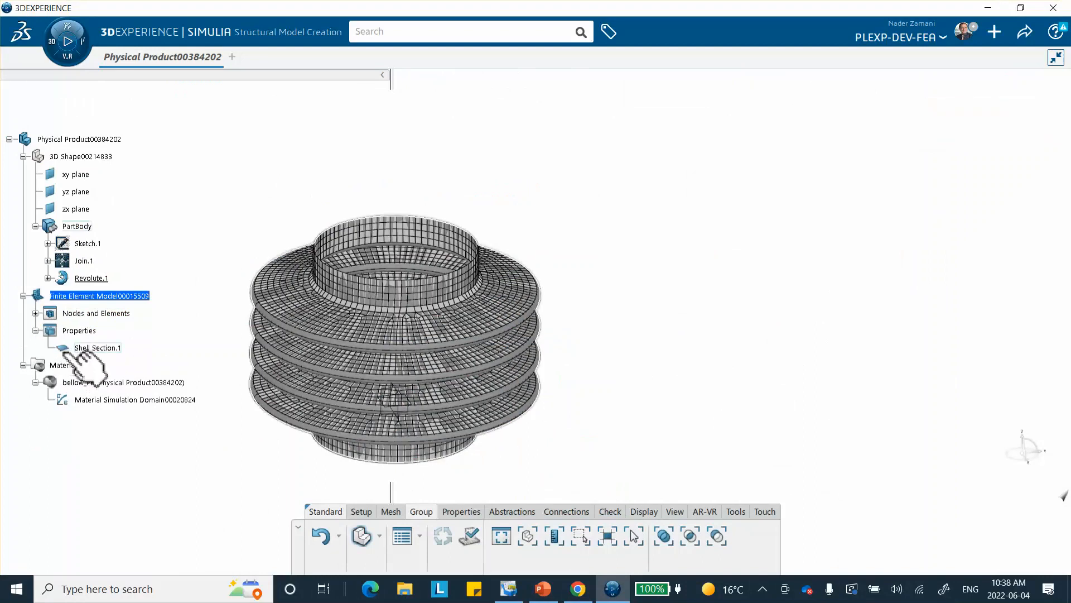
pyautogui.doubleClick(99, 350)
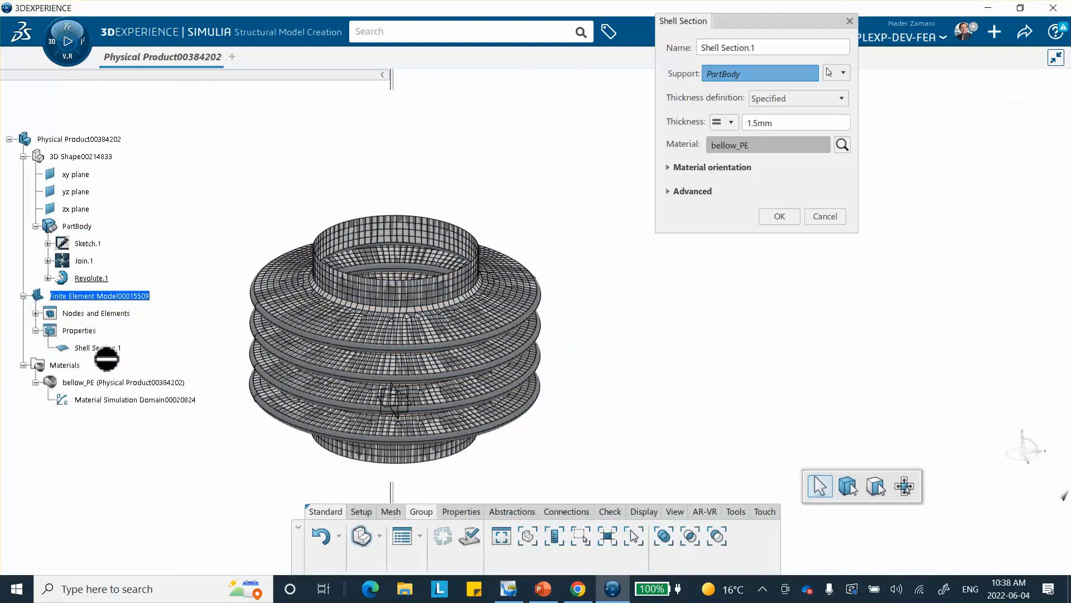
pyautogui.click(791, 219)
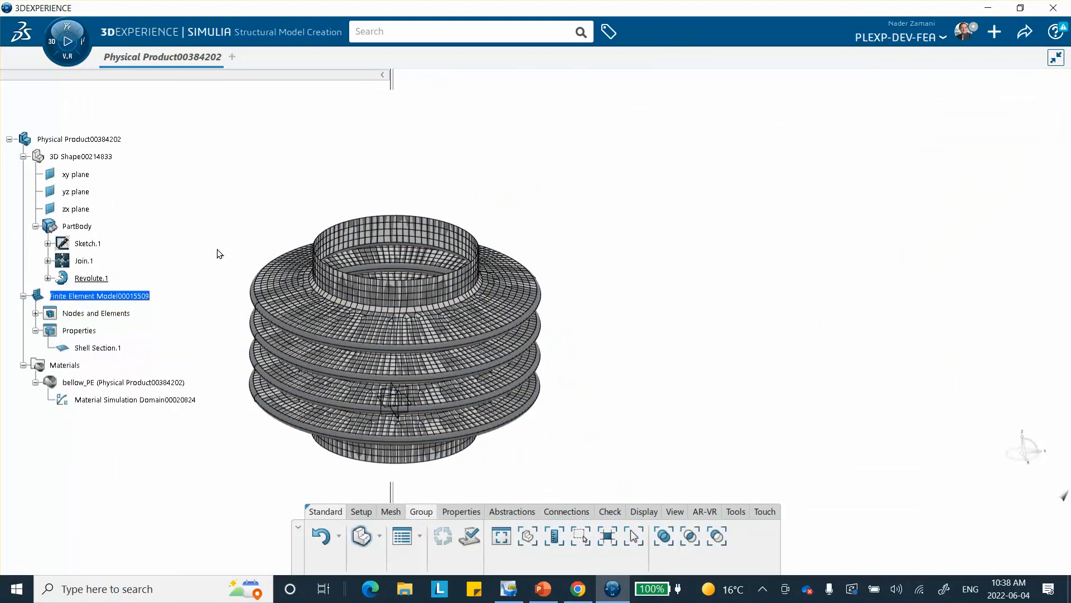
pyautogui.moveTo(388, 181); pyautogui.dragTo(411, 132, button='middle')
pyautogui.click(48, 41)
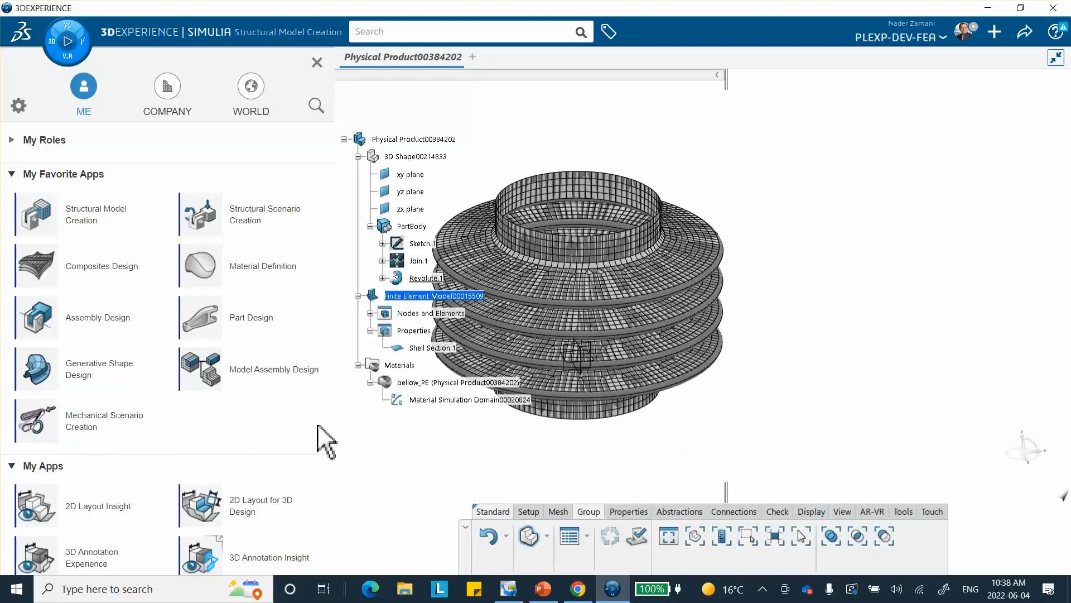
pyautogui.click(271, 227)
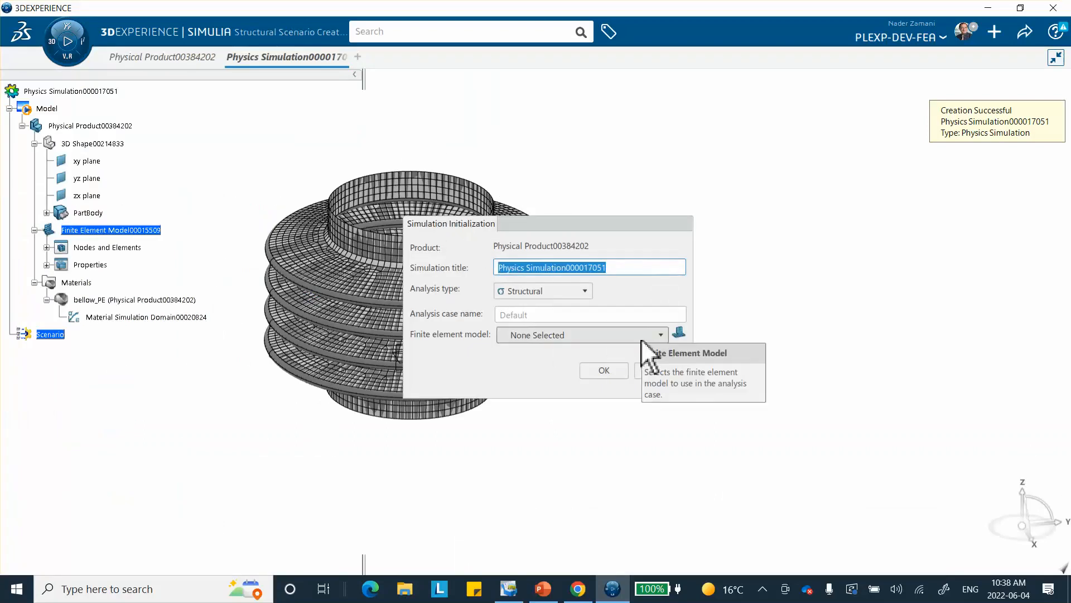
pyautogui.click(659, 368)
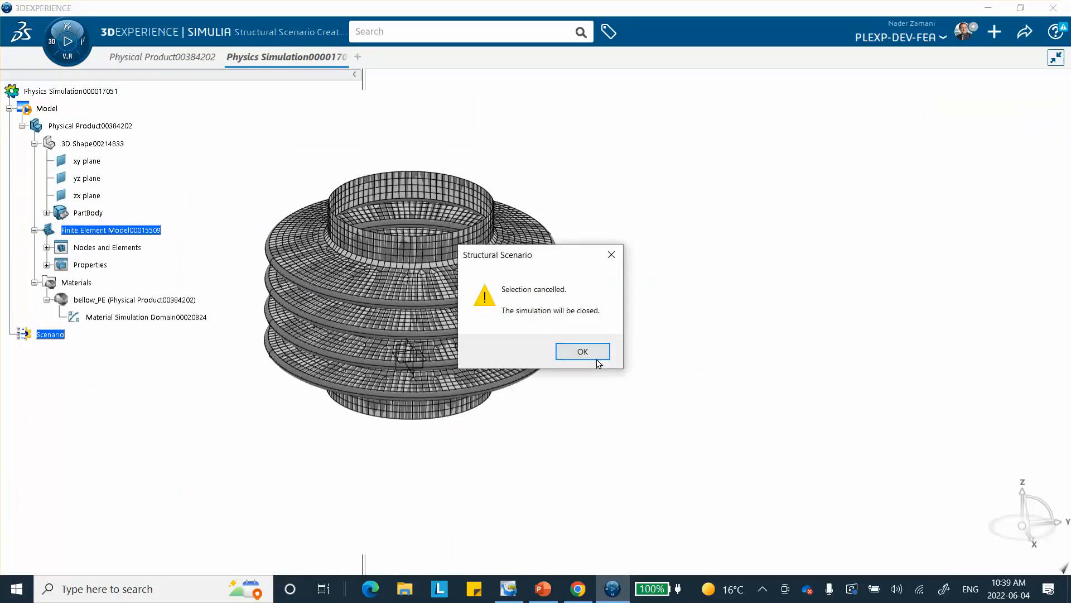
pyautogui.click(579, 352)
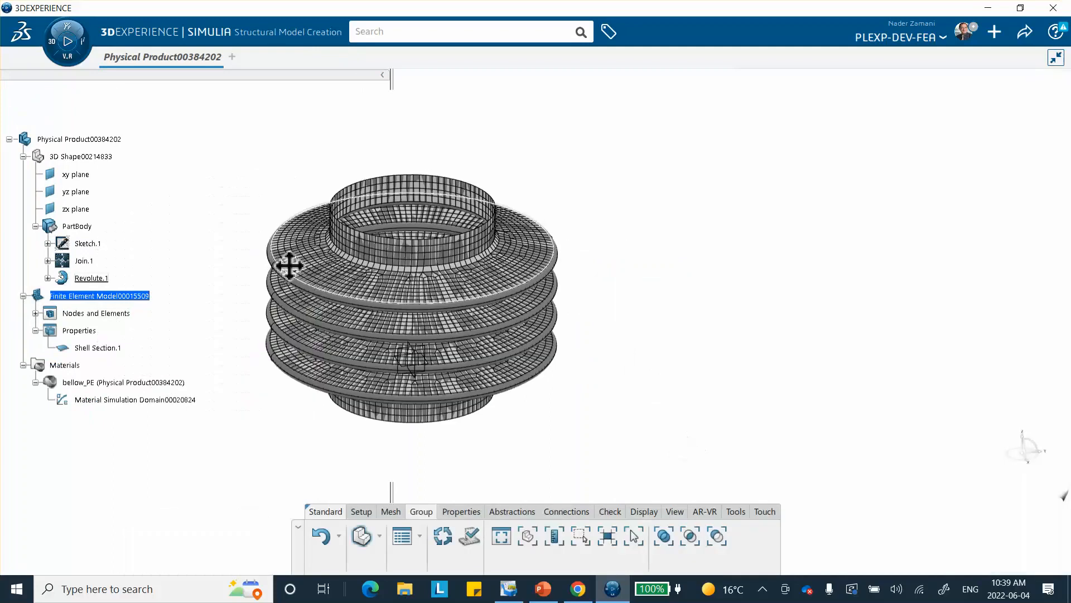
# Step: Examine the meshed bellow from the side and from above, including its upper and lower rims
pyautogui.moveTo(290, 266); pyautogui.dragTo(323, 251, button='middle')
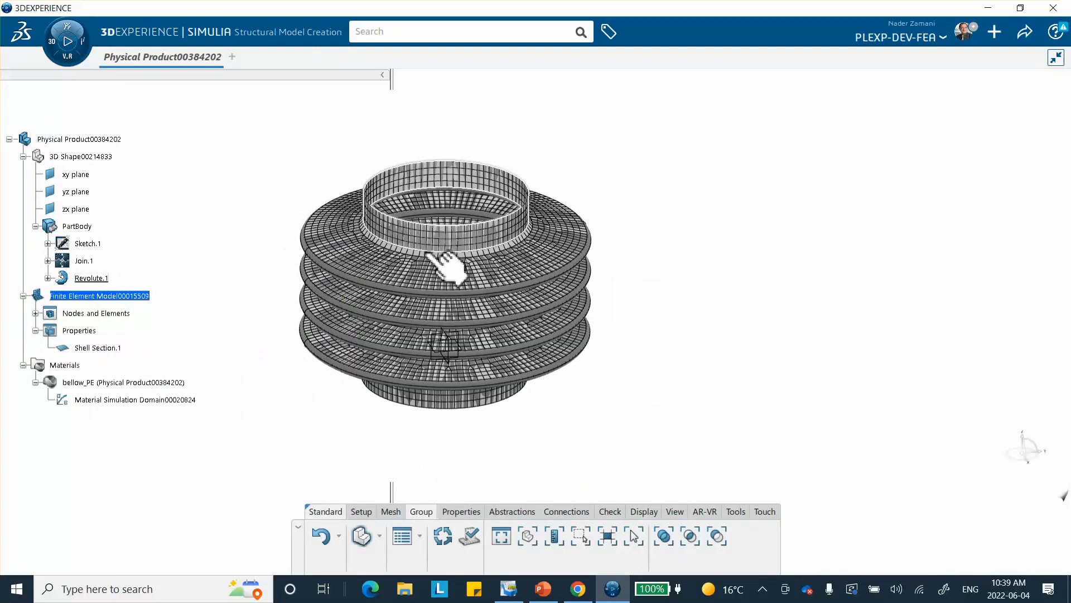
pyautogui.moveTo(446, 295); pyautogui.dragTo(449, 199, button='middle')
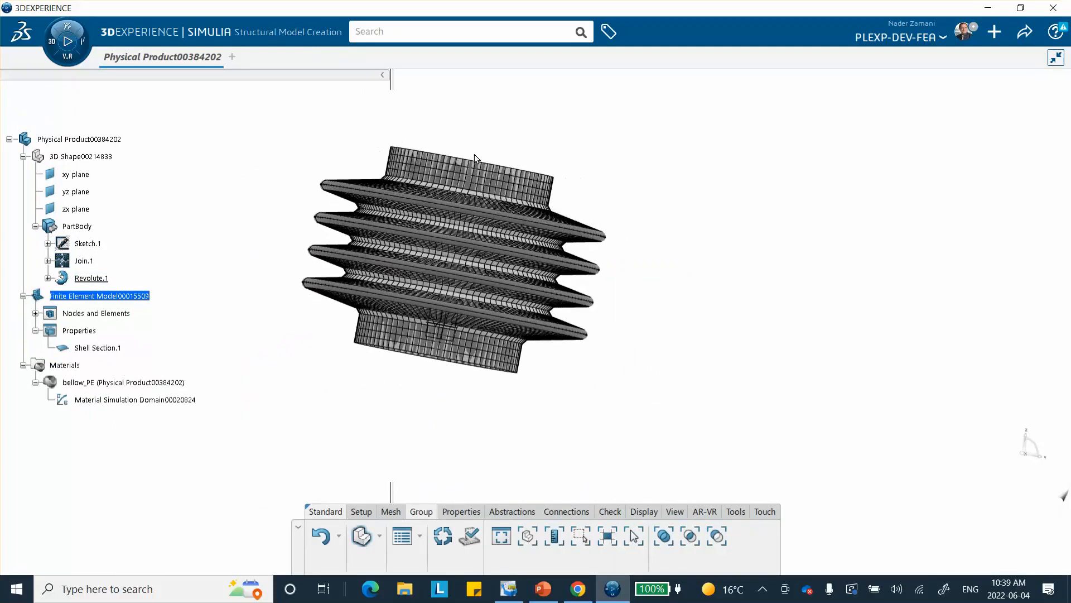
pyautogui.moveTo(359, 140); pyautogui.dragTo(438, 414, button='middle')
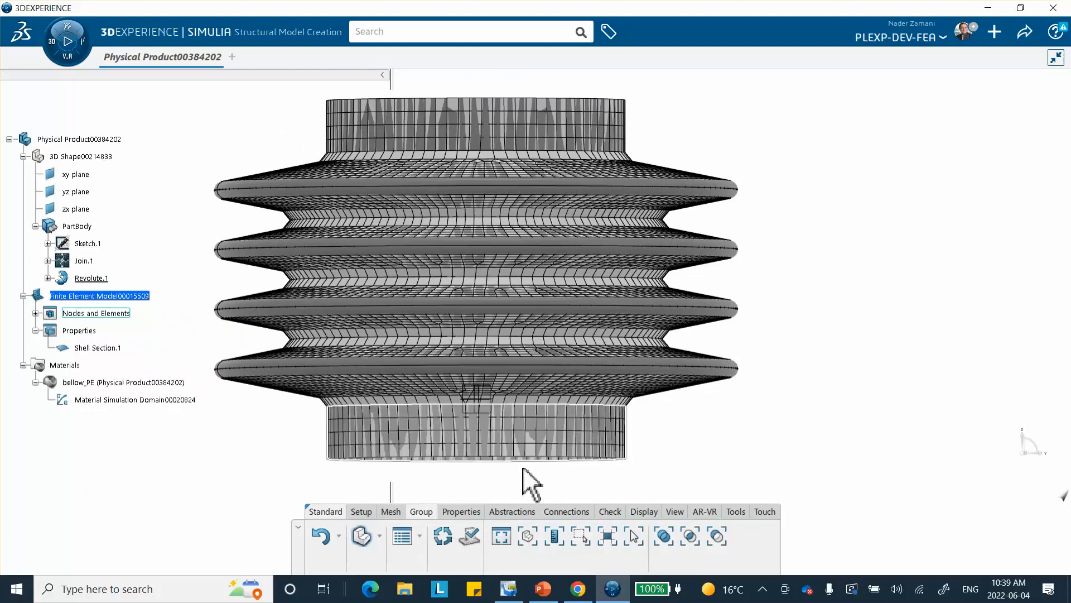
pyautogui.moveTo(527, 233); pyautogui.dragTo(553, 241, button='middle')
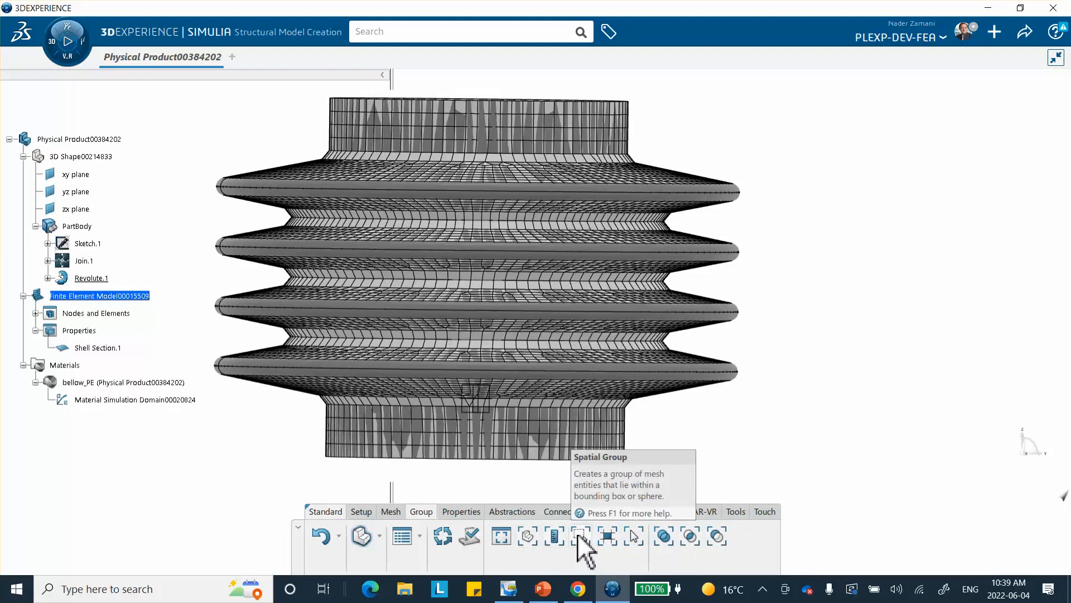
pyautogui.rightClick(702, 160)
pyautogui.click(676, 111)
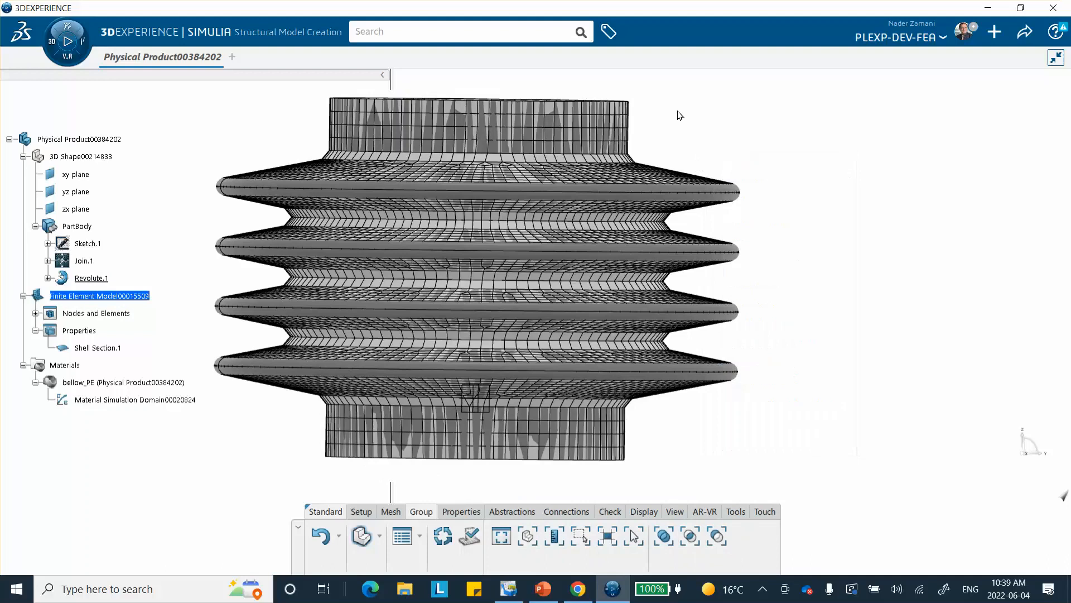
pyautogui.moveTo(643, 104); pyautogui.dragTo(634, 142, button='middle')
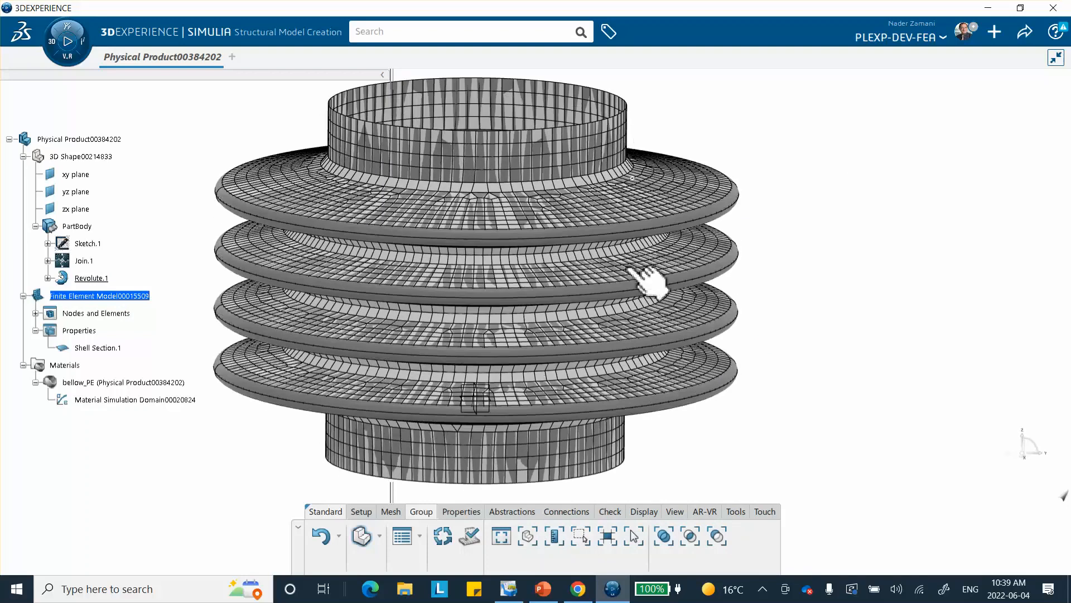
# Step: Create a geometric node group named top on the circular edge of the bellow's upper rim
pyautogui.click(526, 534)
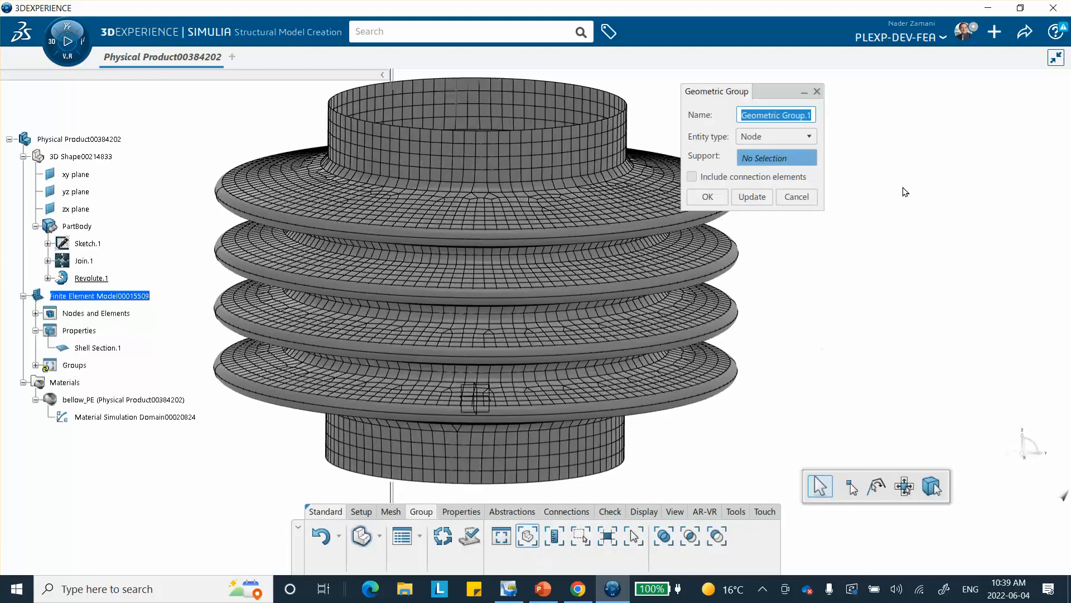
pyautogui.click(595, 93)
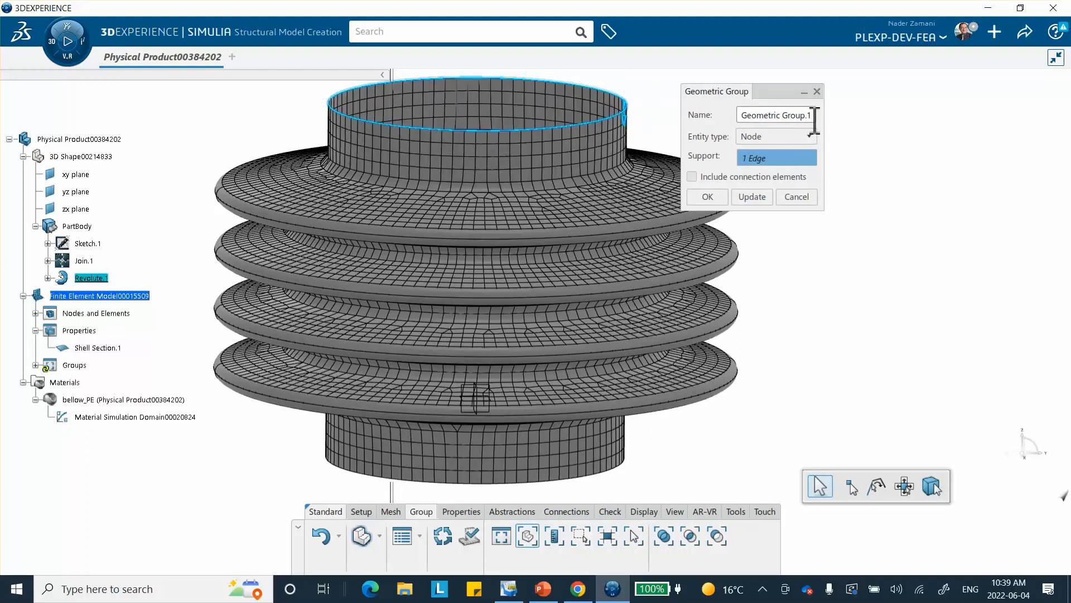
pyautogui.doubleClick(812, 115)
pyautogui.moveTo(812, 115); pyautogui.dragTo(714, 128)
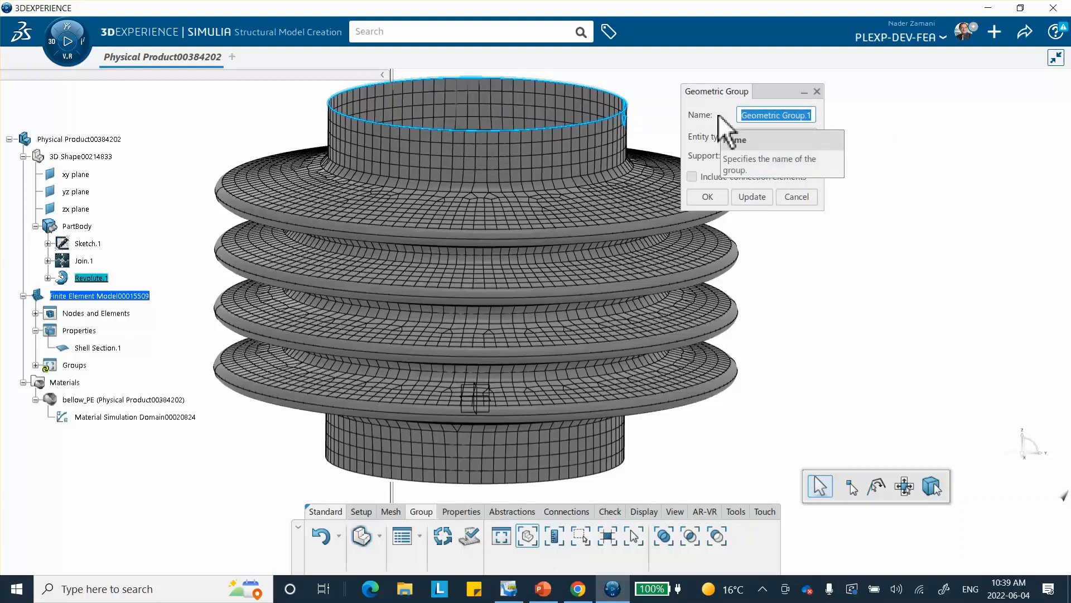
pyautogui.write('top')
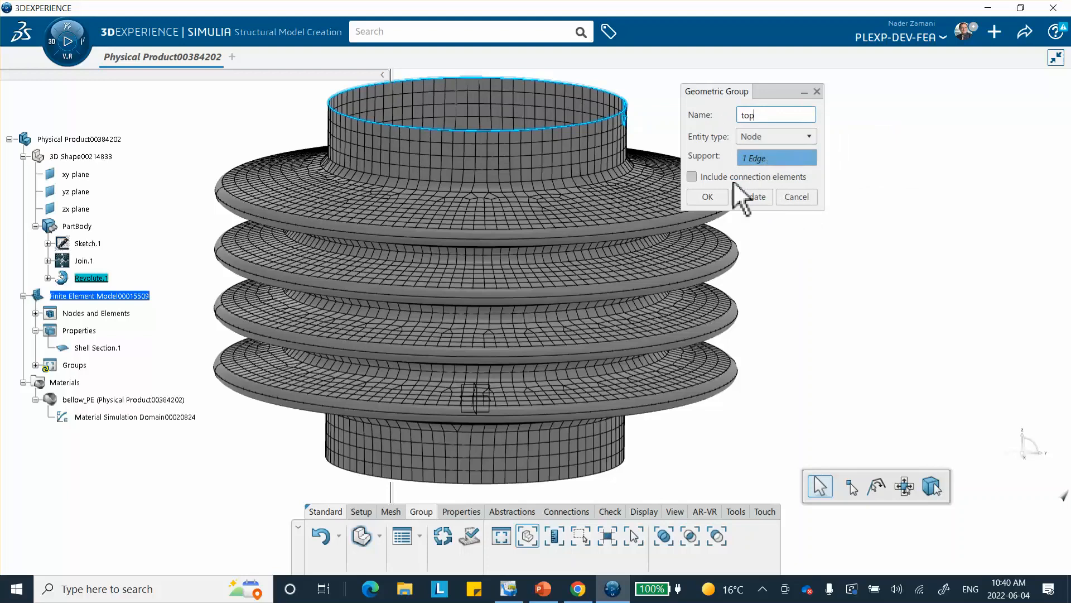
pyautogui.click(707, 197)
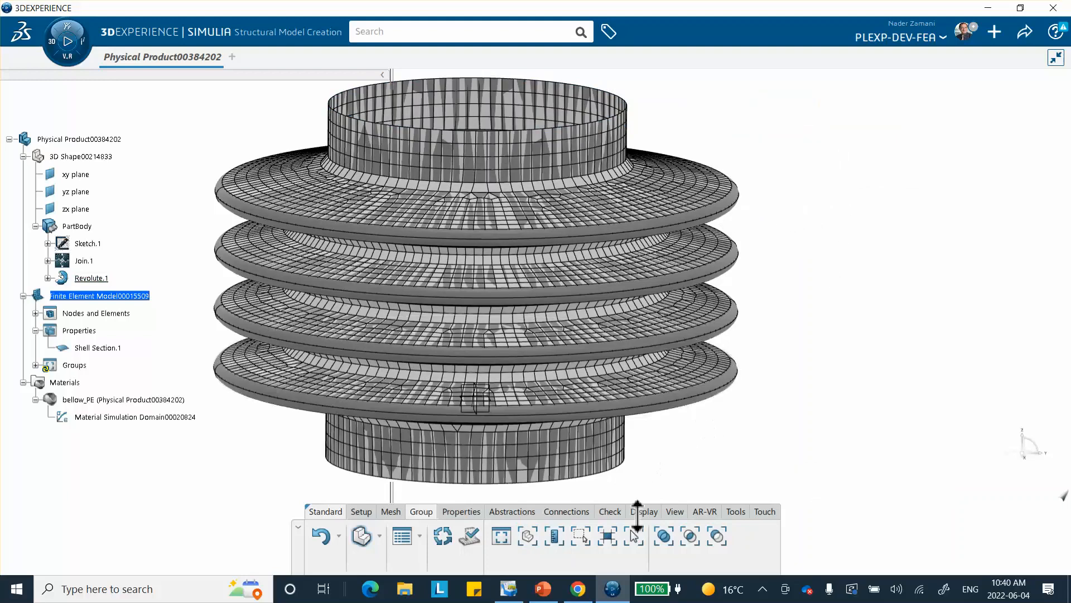
# Step: Create a geometric node group named bottom on the circular edge of the bellow's lower rim
pyautogui.click(528, 536)
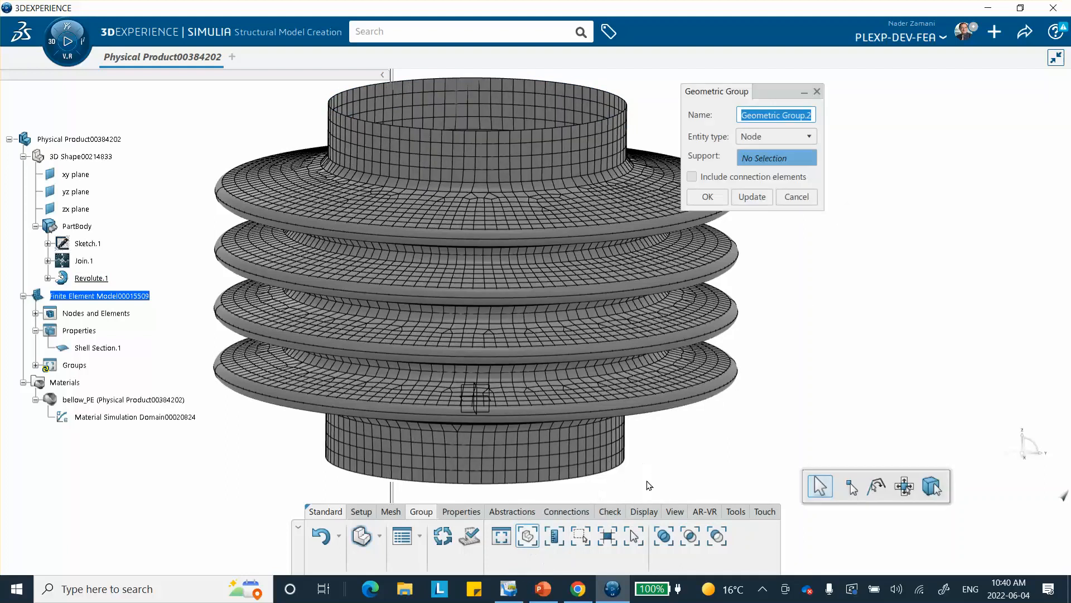
pyautogui.click(529, 483)
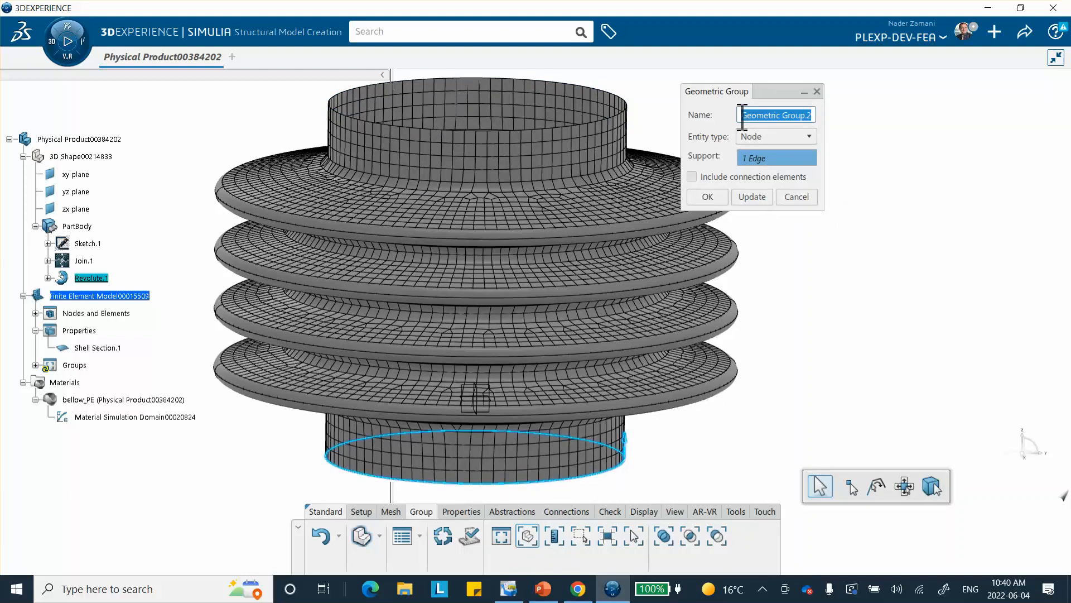
pyautogui.moveTo(803, 115); pyautogui.dragTo(717, 122)
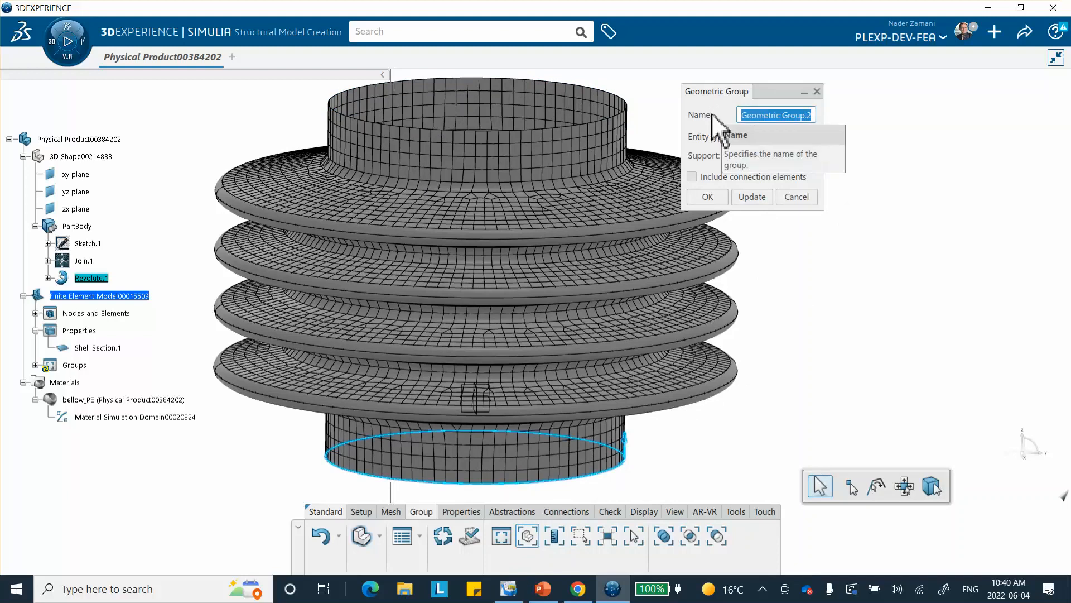
pyautogui.write('bottom')
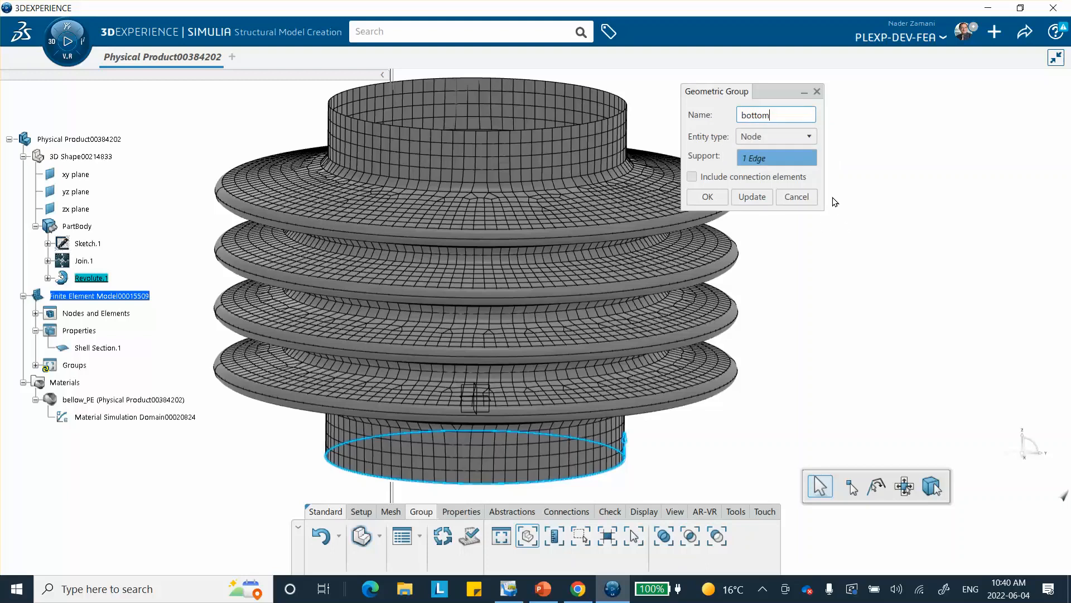
pyautogui.click(718, 196)
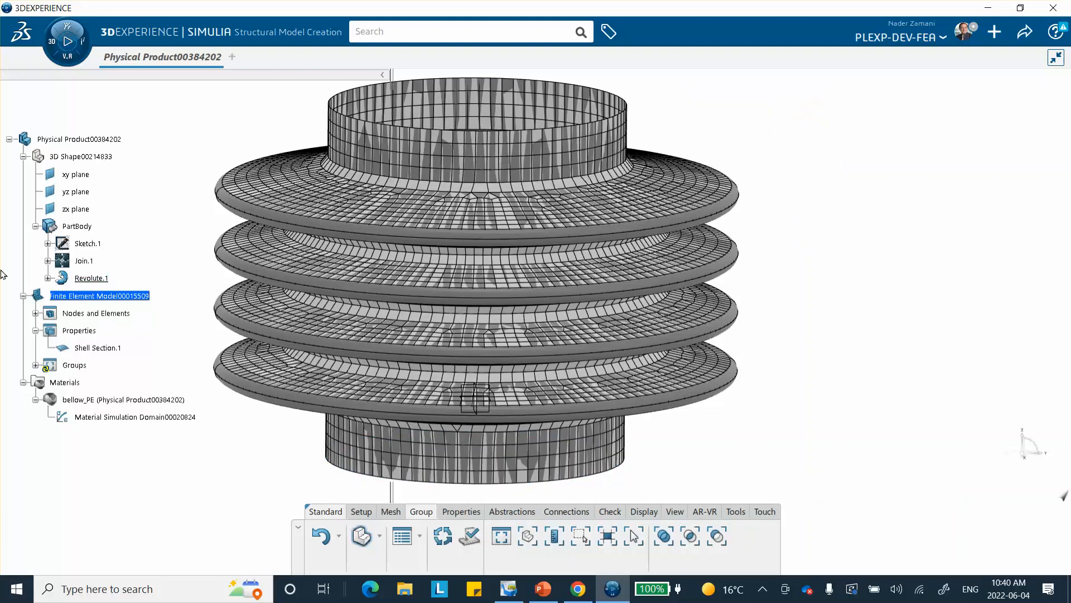
# Step: Create a structural physics simulation in Structural Scenario Creation using the bellow's Finite Element Model00015509
pyautogui.click(35, 366)
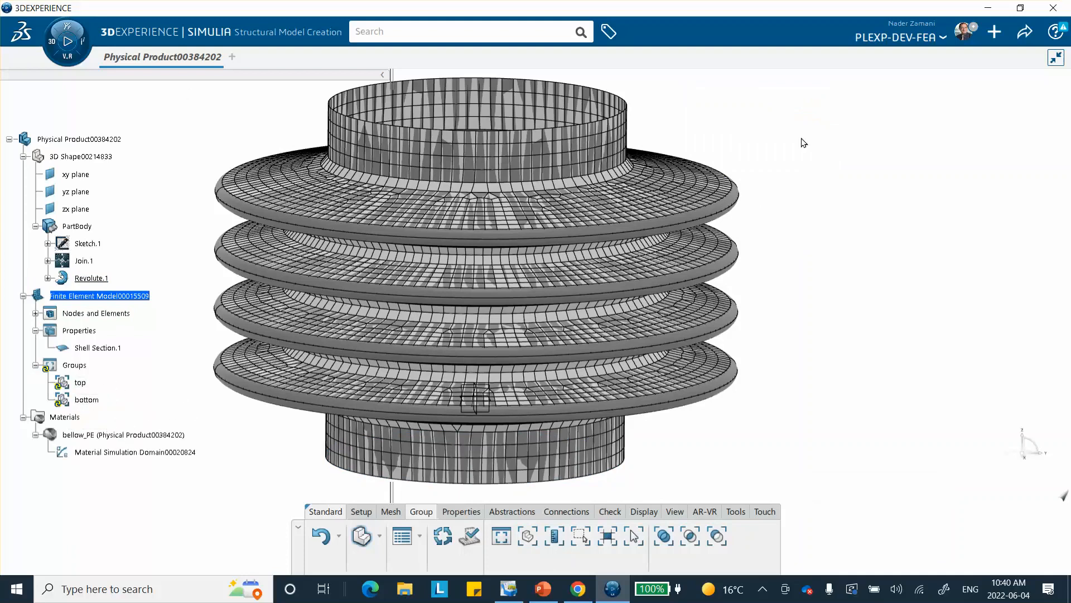
pyautogui.click(62, 54)
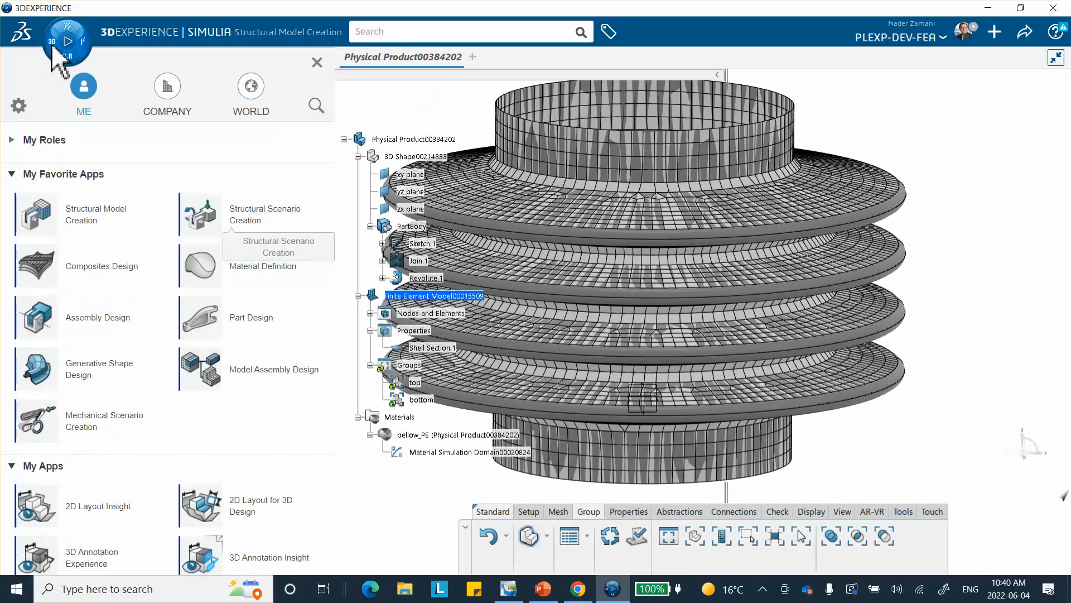
pyautogui.click(250, 216)
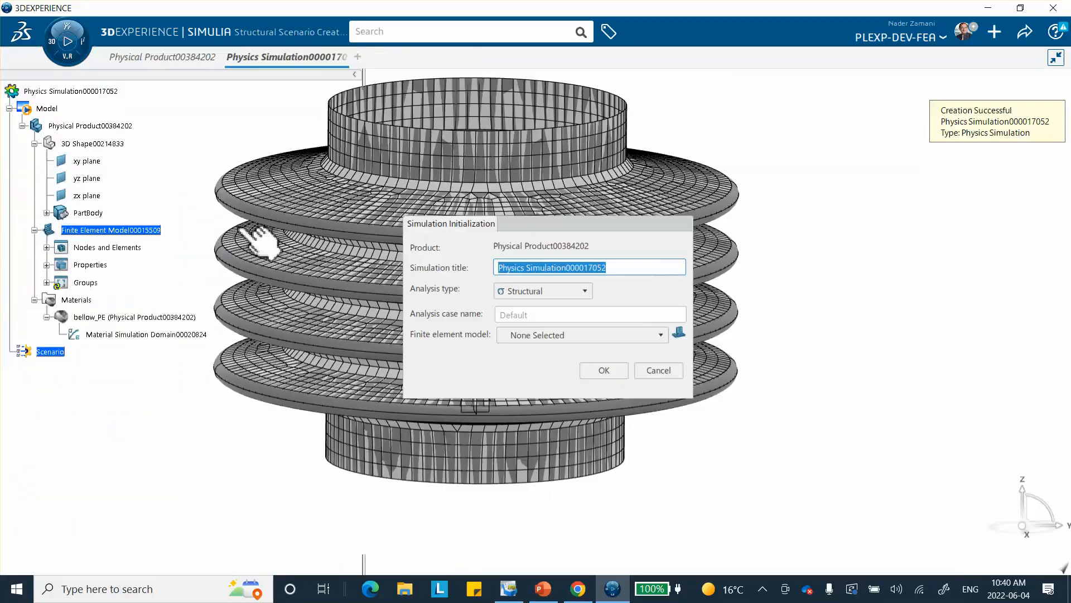
pyautogui.click(546, 330)
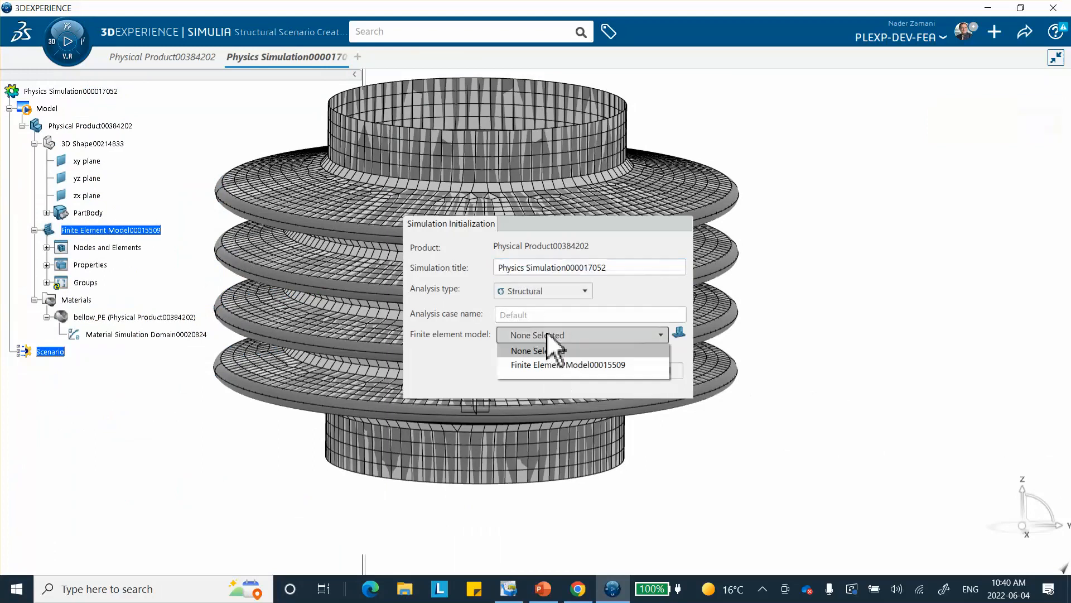
pyautogui.click(549, 366)
pyautogui.click(607, 371)
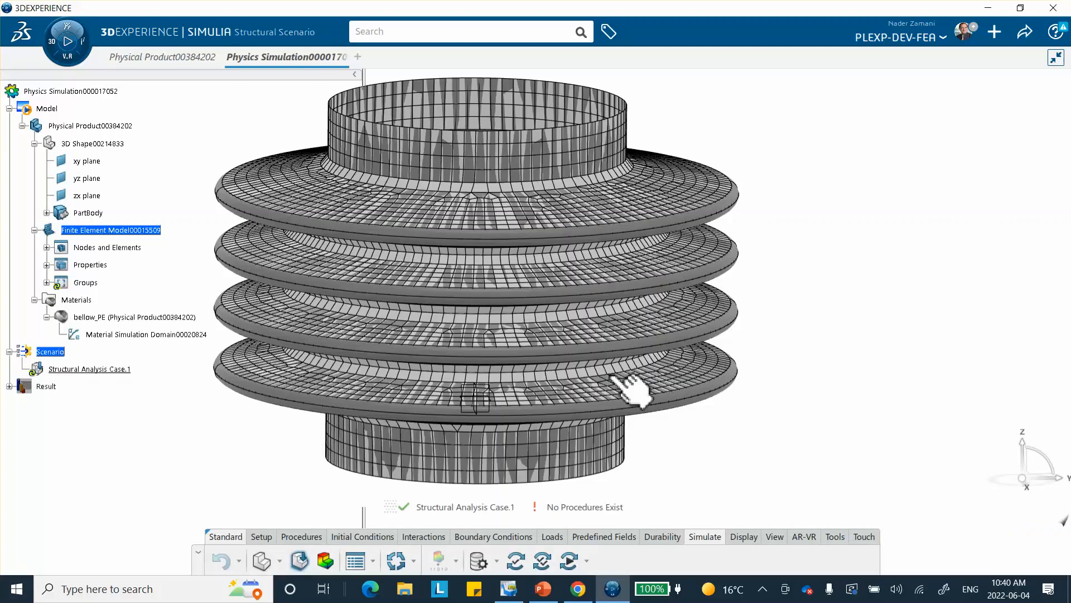
# Step: Add a static step with an initial time increment of 0.01 s and geometric nonlinearity included
pyautogui.click(299, 536)
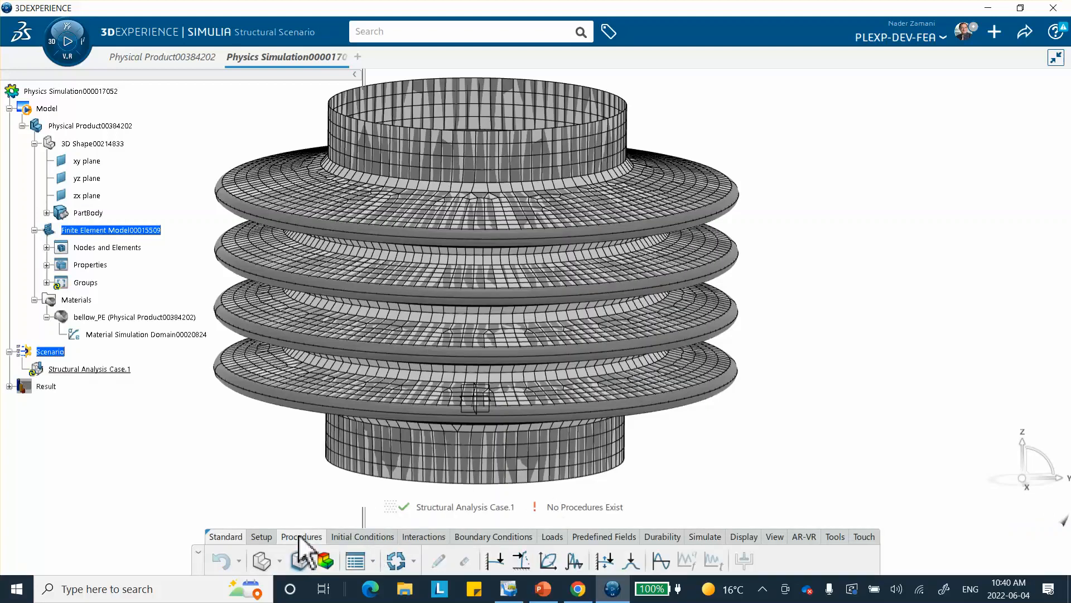
pyautogui.click(494, 560)
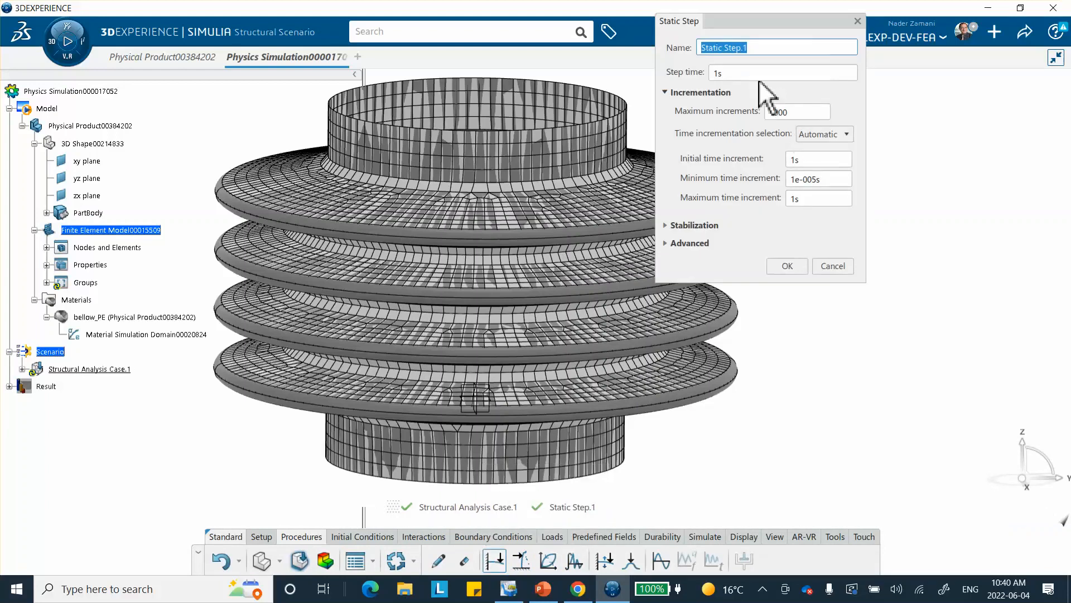
pyautogui.click(813, 158)
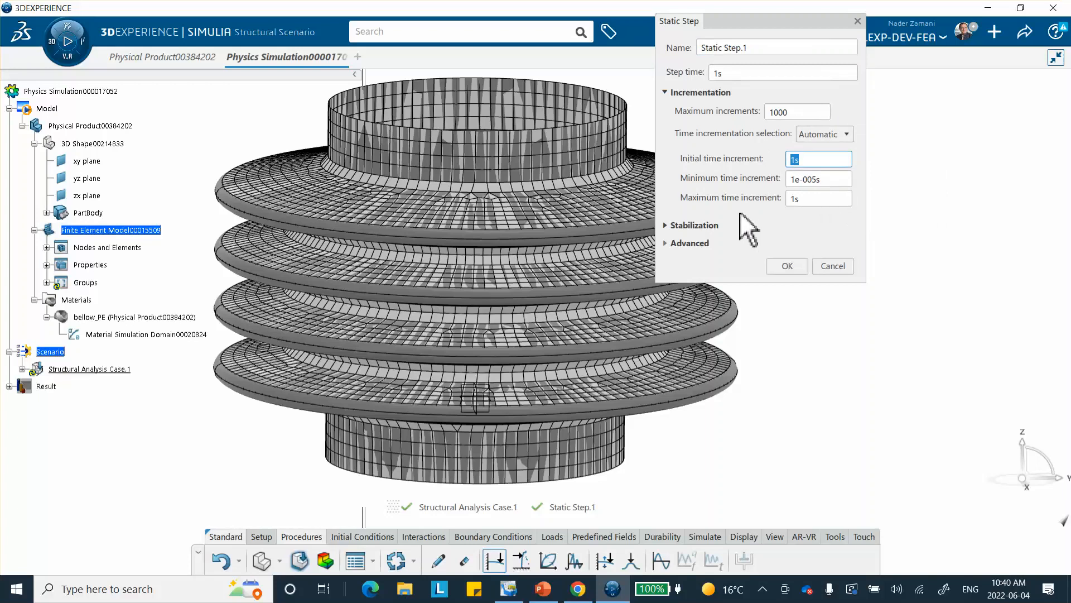
pyautogui.write(',0')
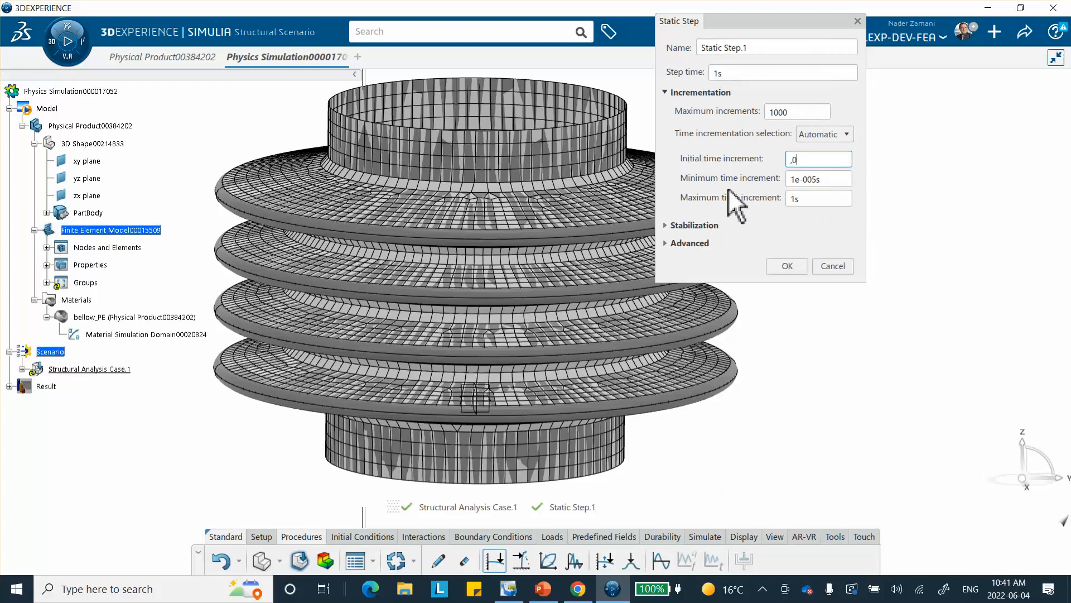
pyautogui.write('1')
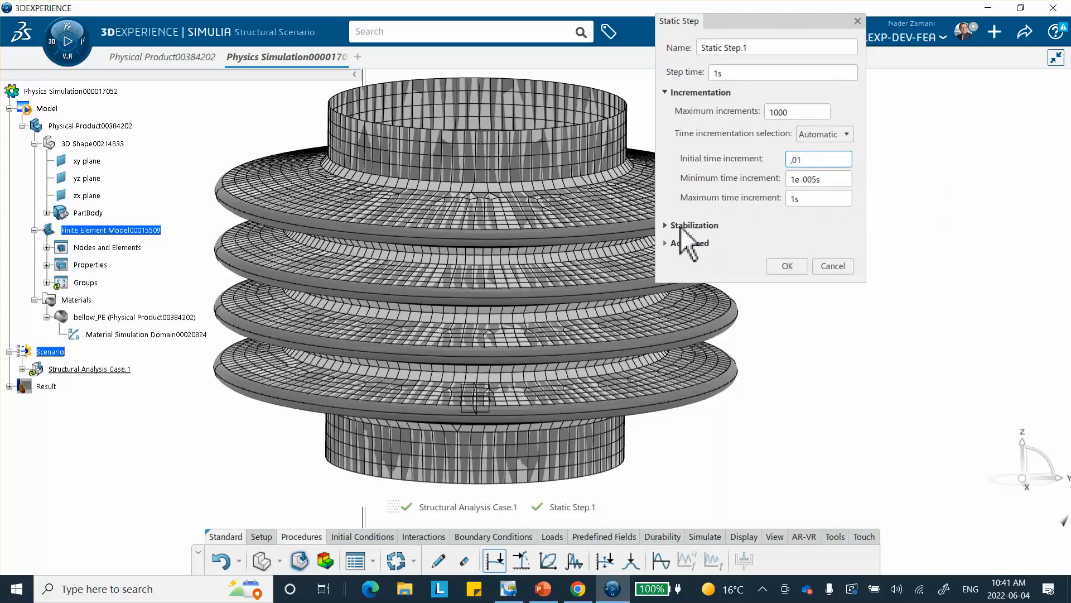
pyautogui.click(667, 242)
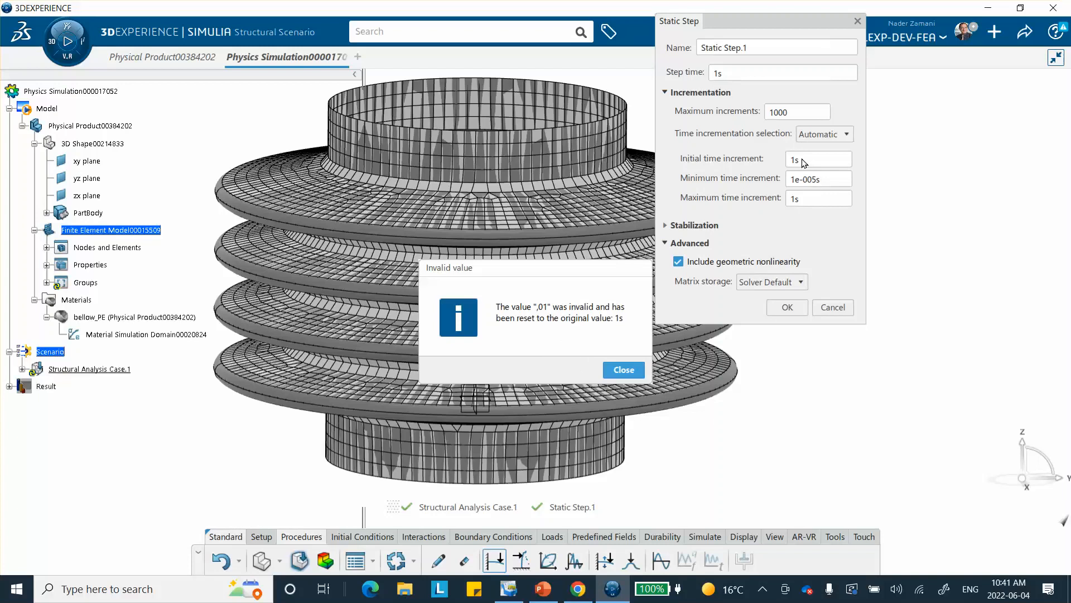
pyautogui.click(634, 370)
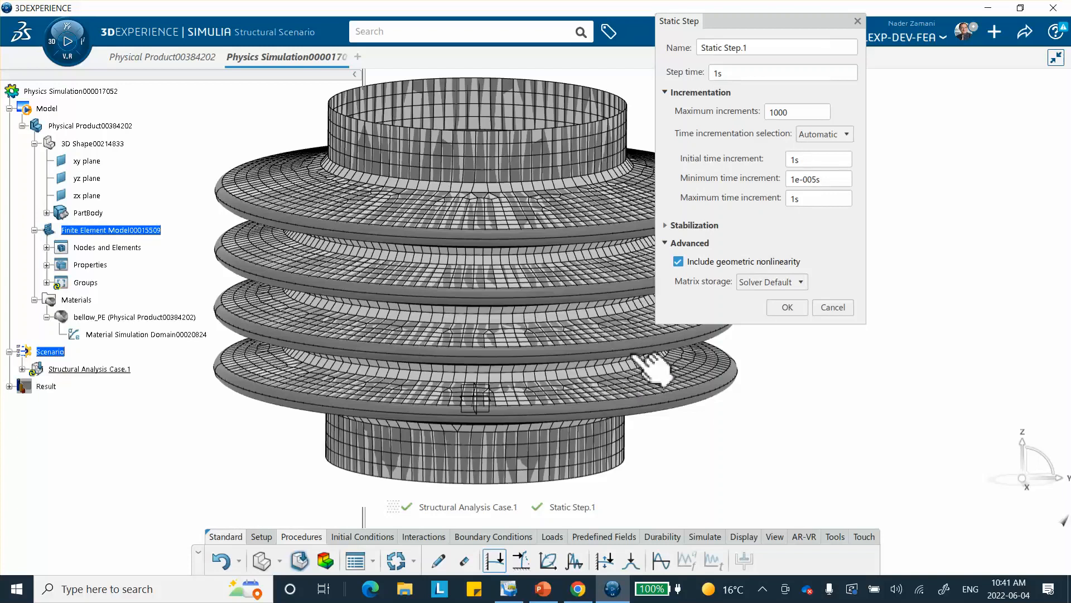
pyautogui.doubleClick(804, 161)
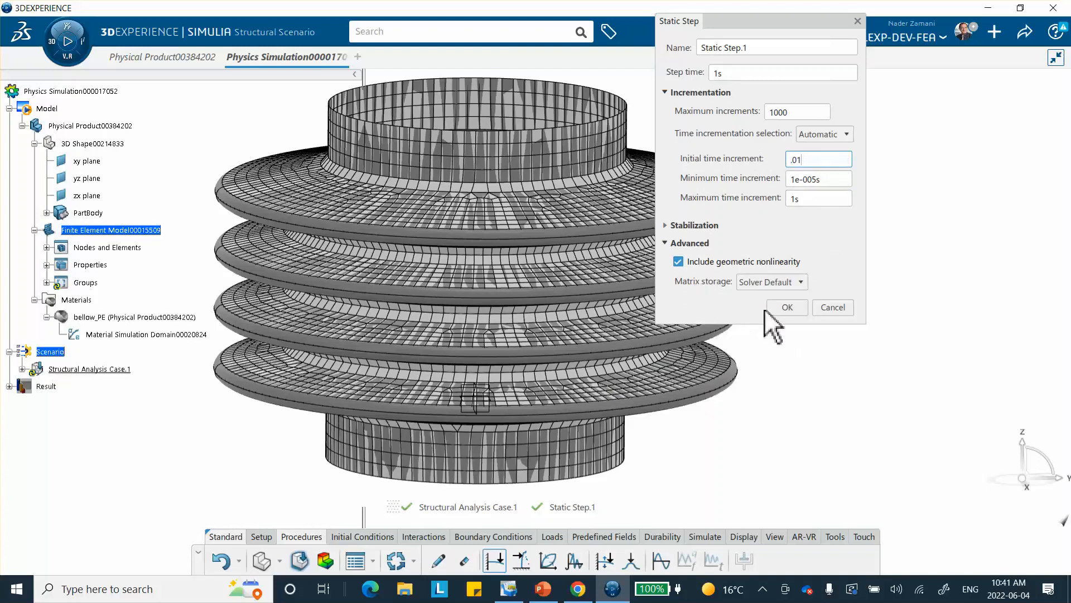
pyautogui.click(787, 307)
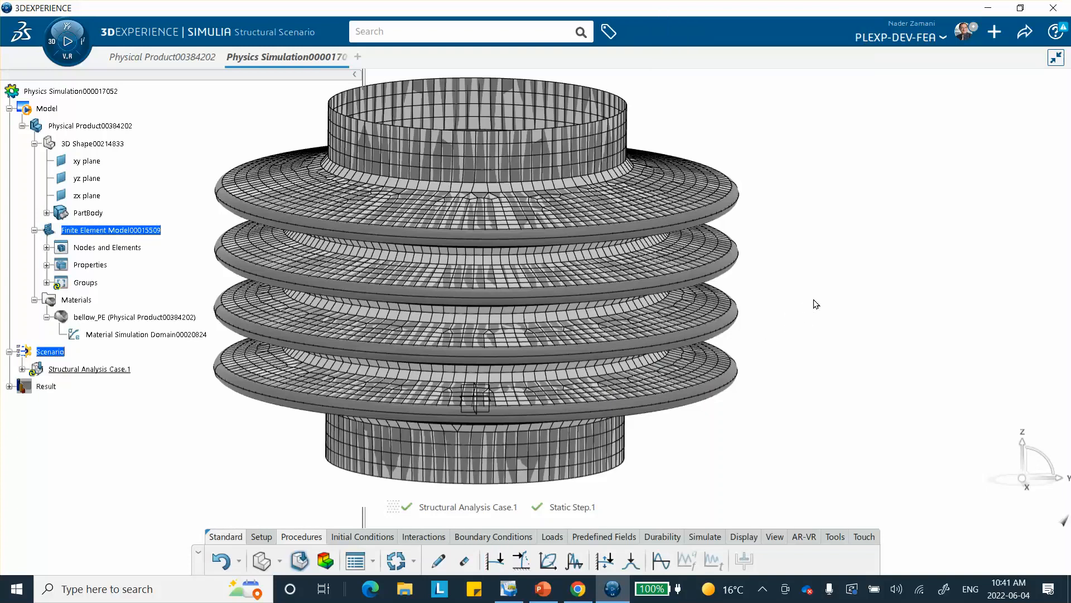
# Step: Check the nonlinearity and initial increment settings on PowerPoint slide 3, and return to 3DEXPERIENCE
pyautogui.click(542, 590)
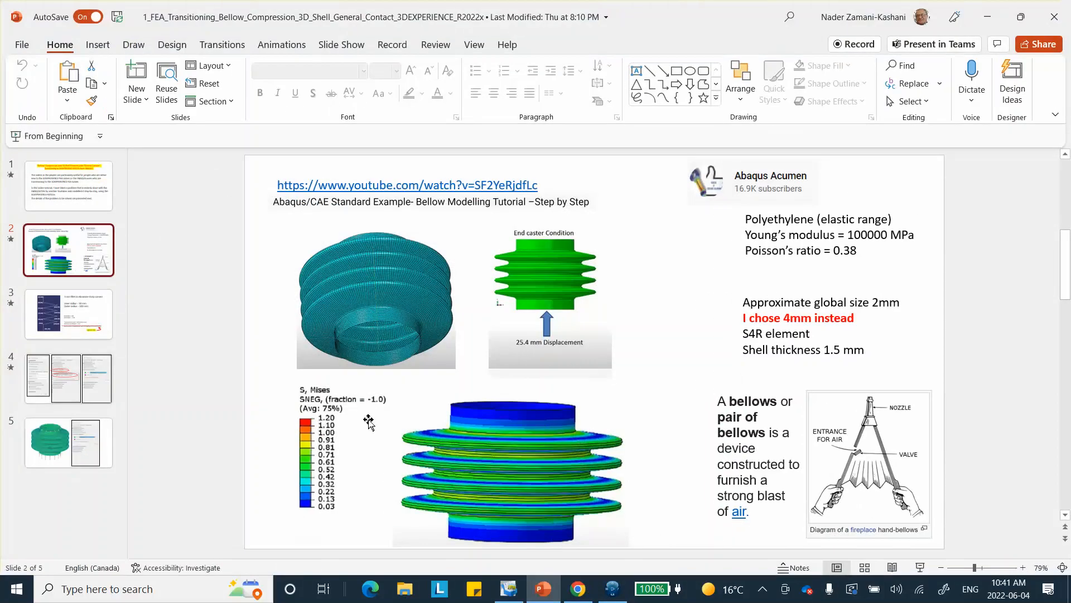
pyautogui.click(77, 329)
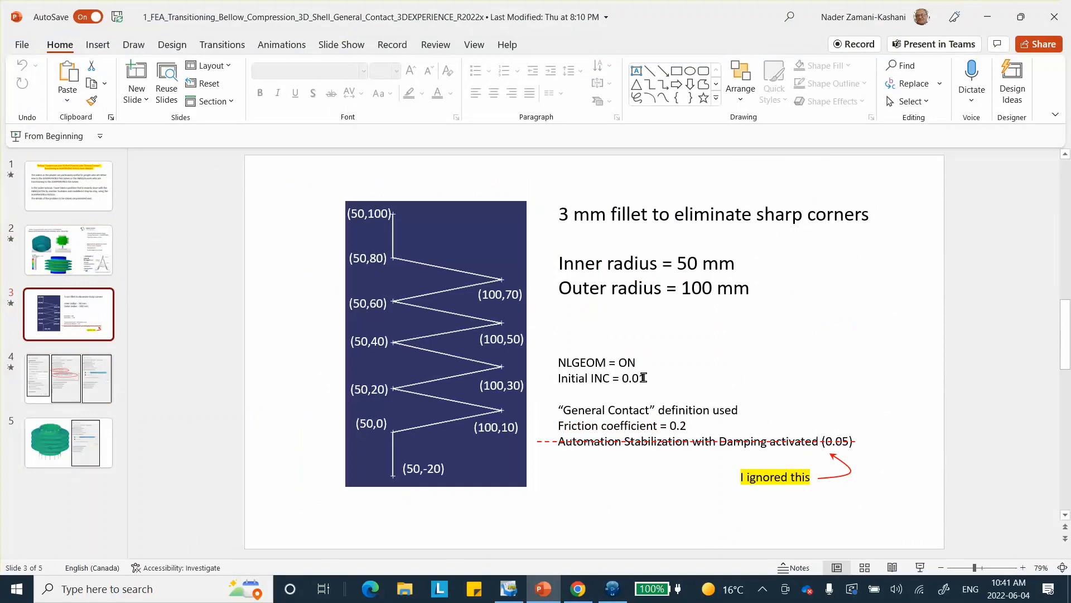
pyautogui.click(987, 18)
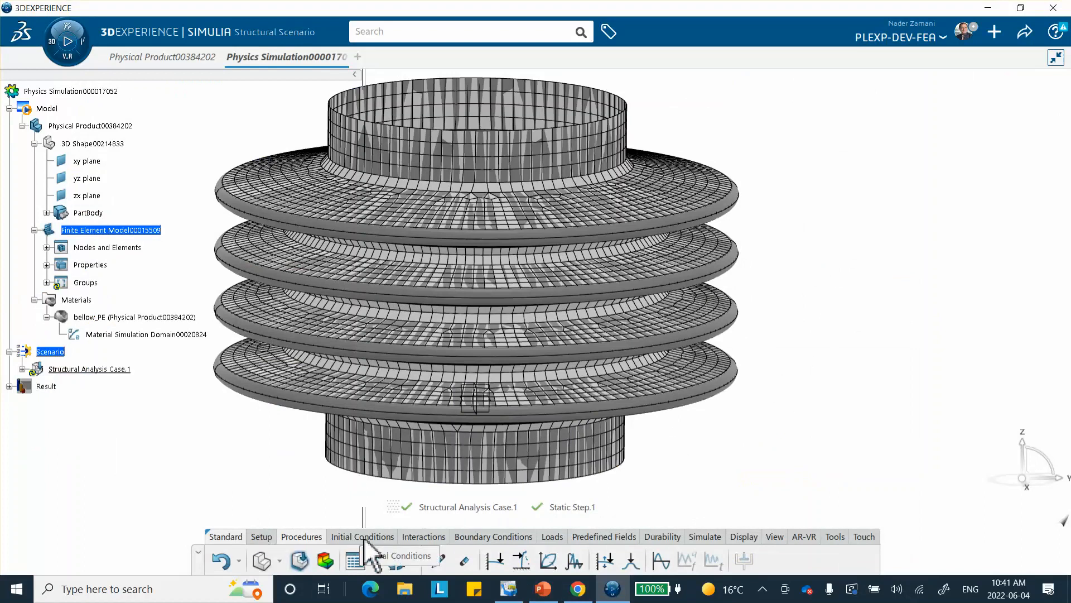
# Step: Clamp the bellow's upper rim using the node group top as the support
pyautogui.click(486, 538)
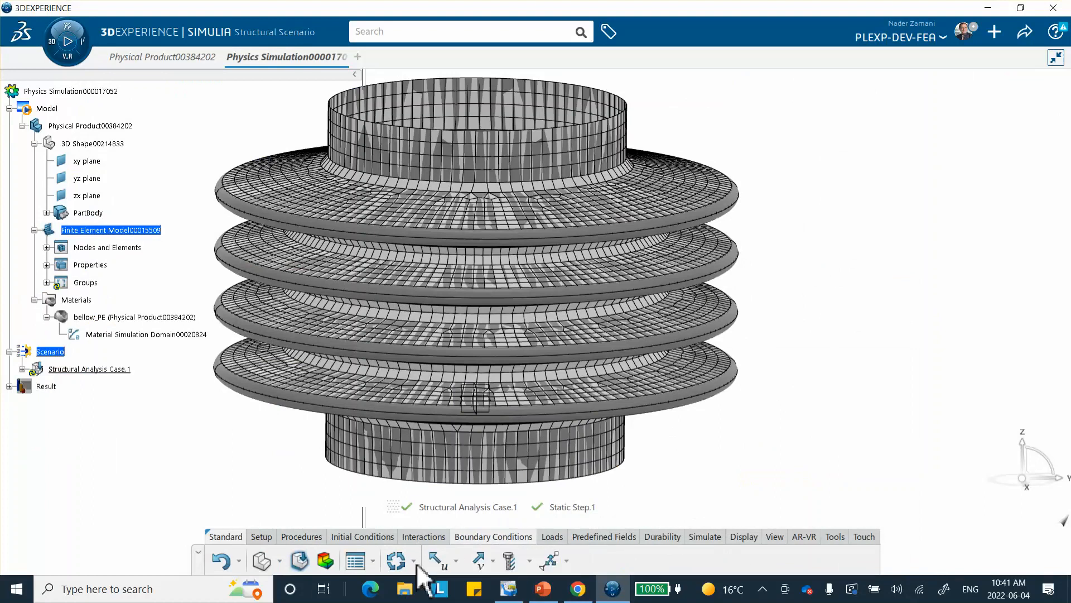
pyautogui.click(456, 559)
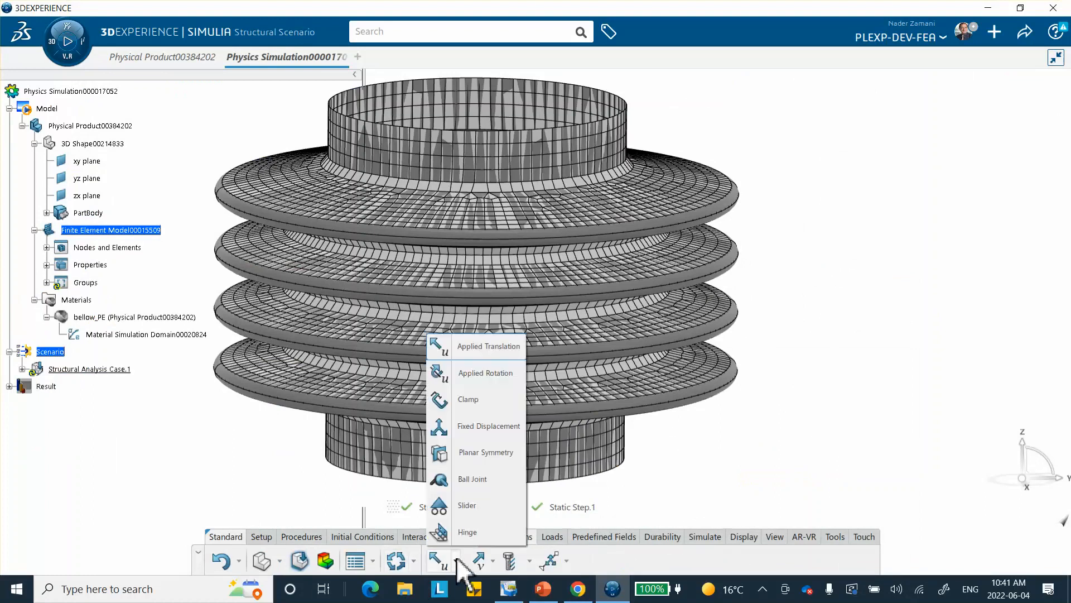
pyautogui.click(477, 404)
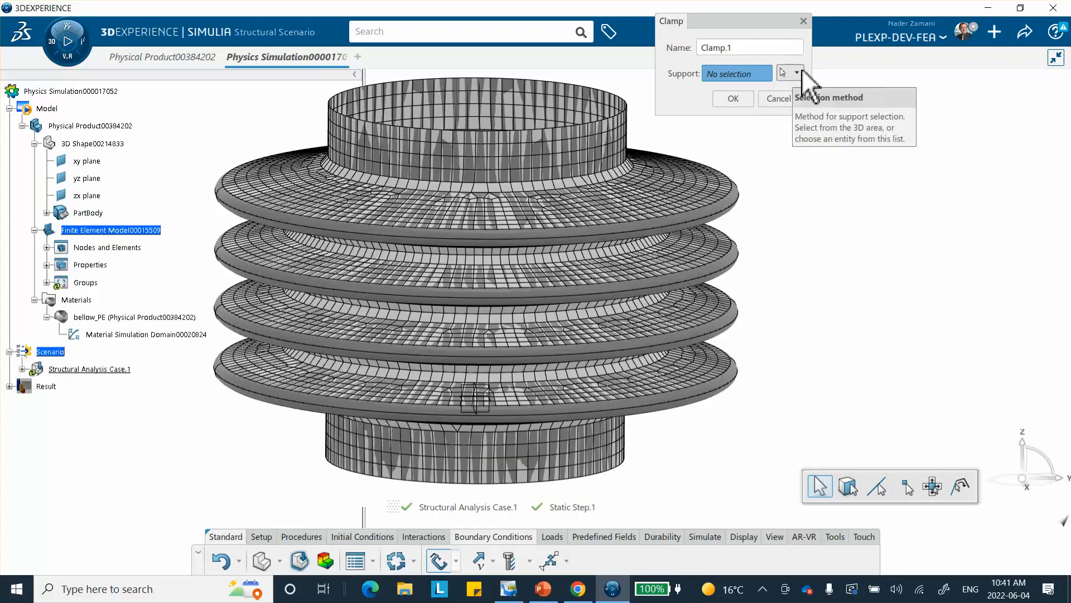
pyautogui.click(46, 282)
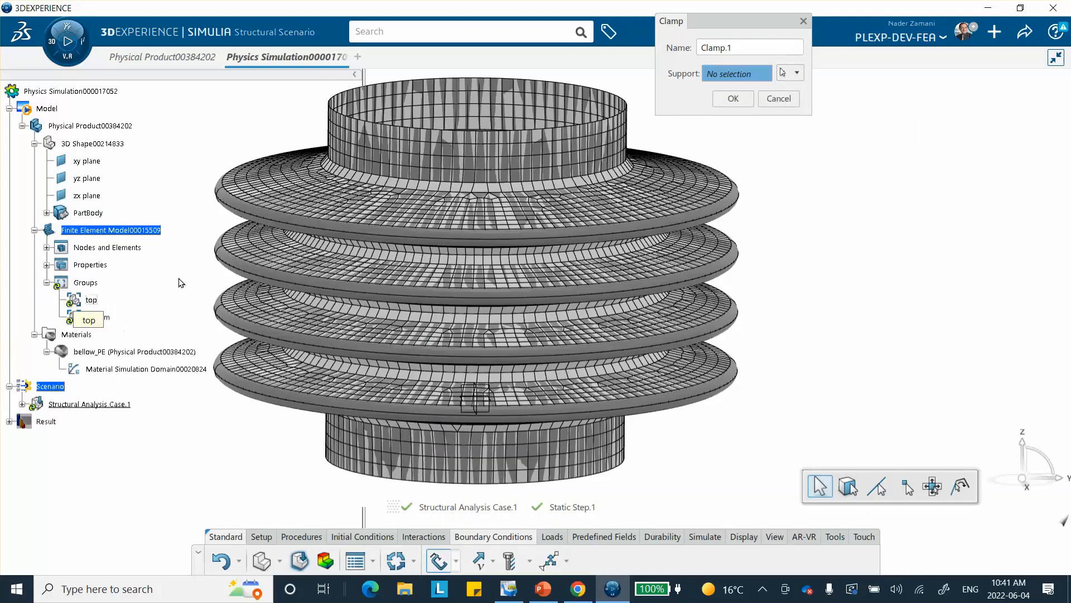
pyautogui.click(797, 75)
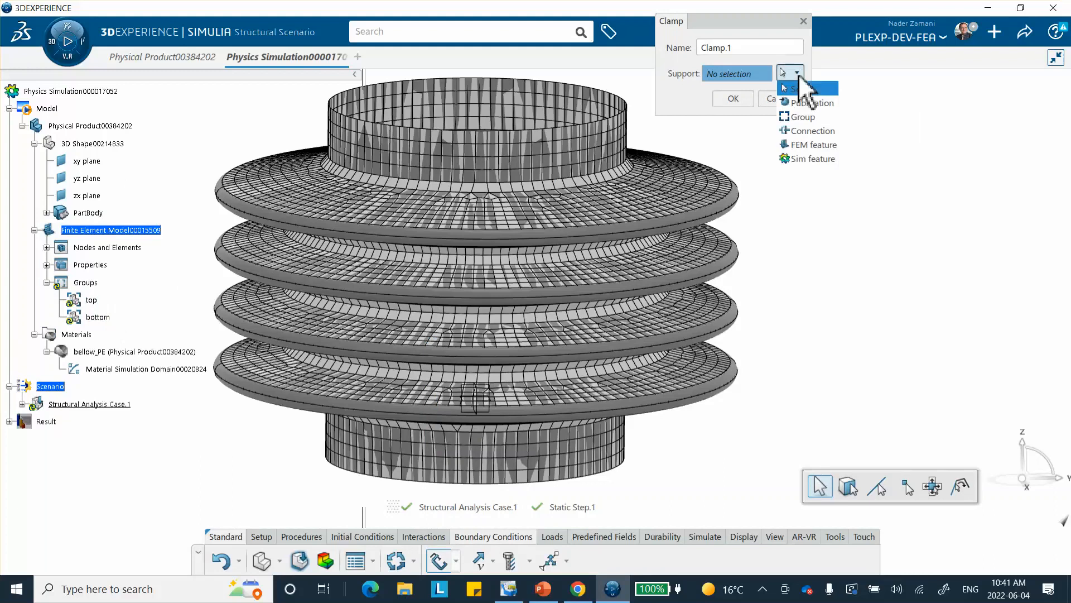
pyautogui.click(810, 117)
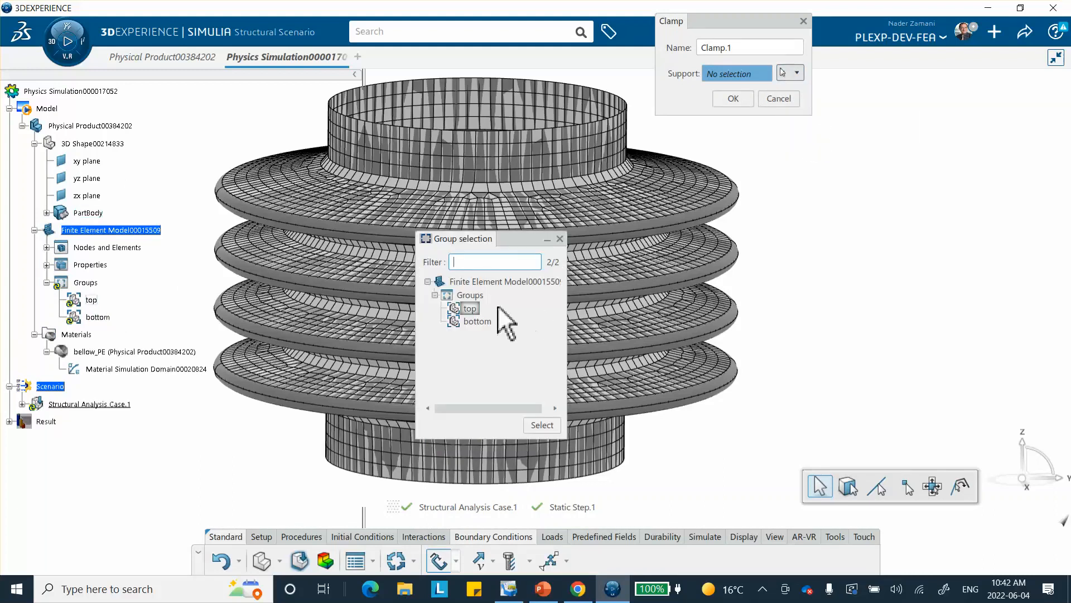
pyautogui.doubleClick(470, 308)
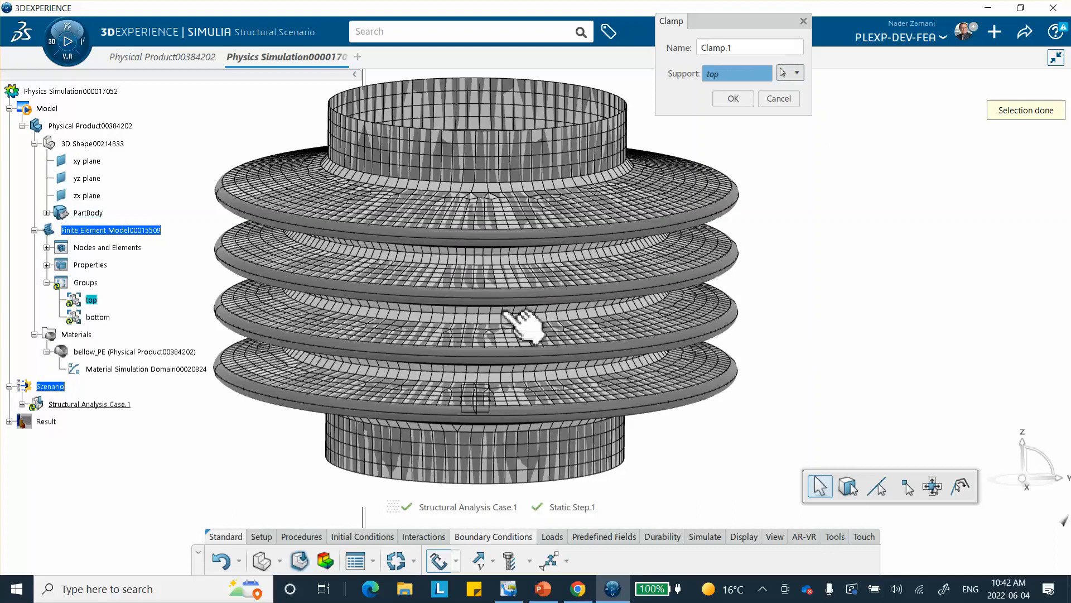
pyautogui.click(736, 100)
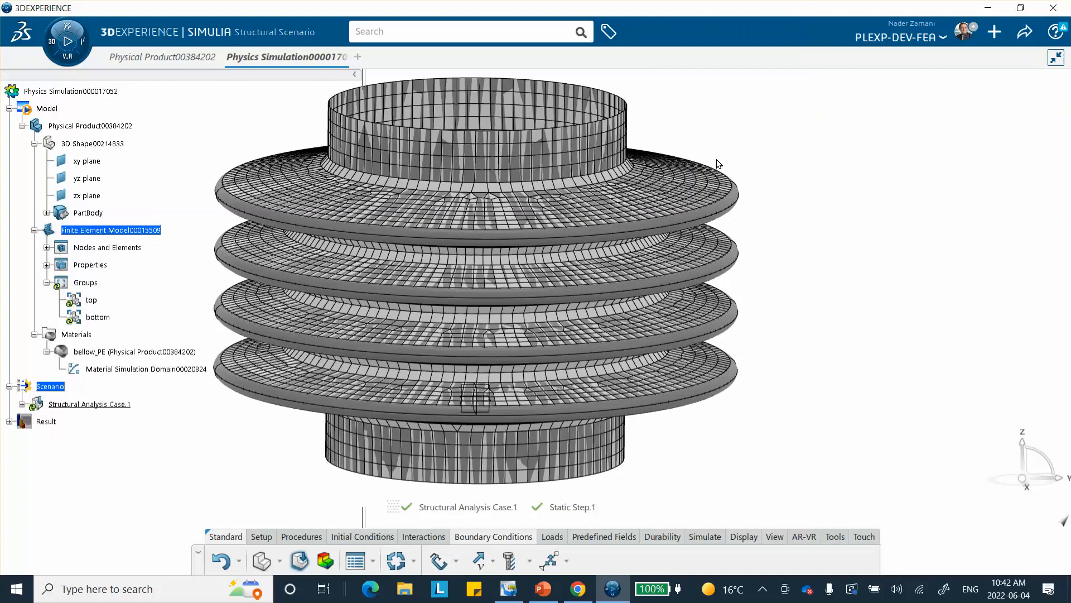
# Step: Start an Applied Translation boundary condition on the node group bottom and enter a translation of 2 mm
pyautogui.click(456, 560)
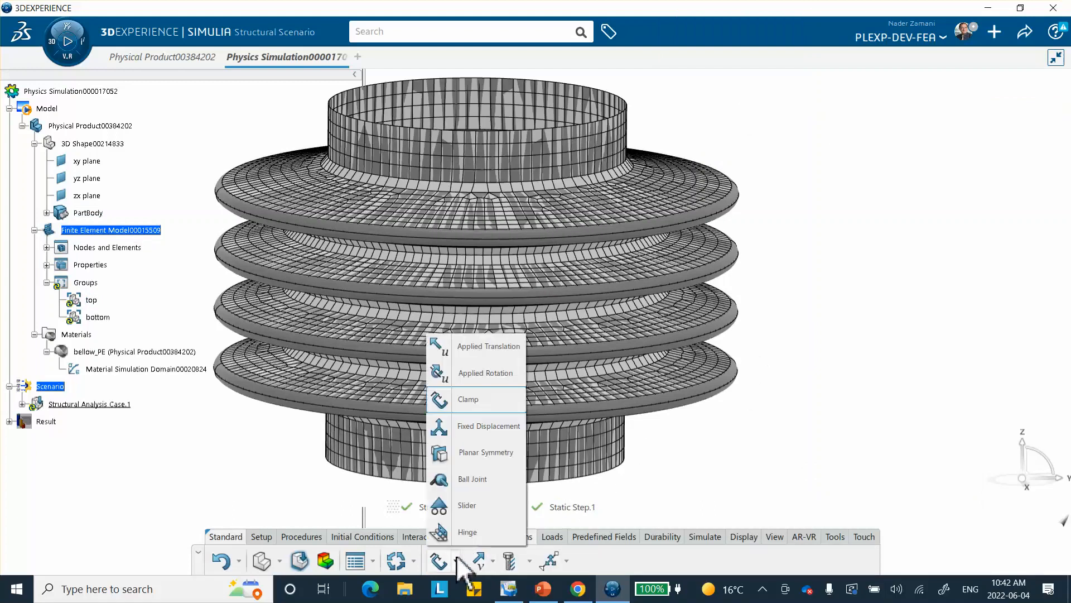
pyautogui.click(478, 351)
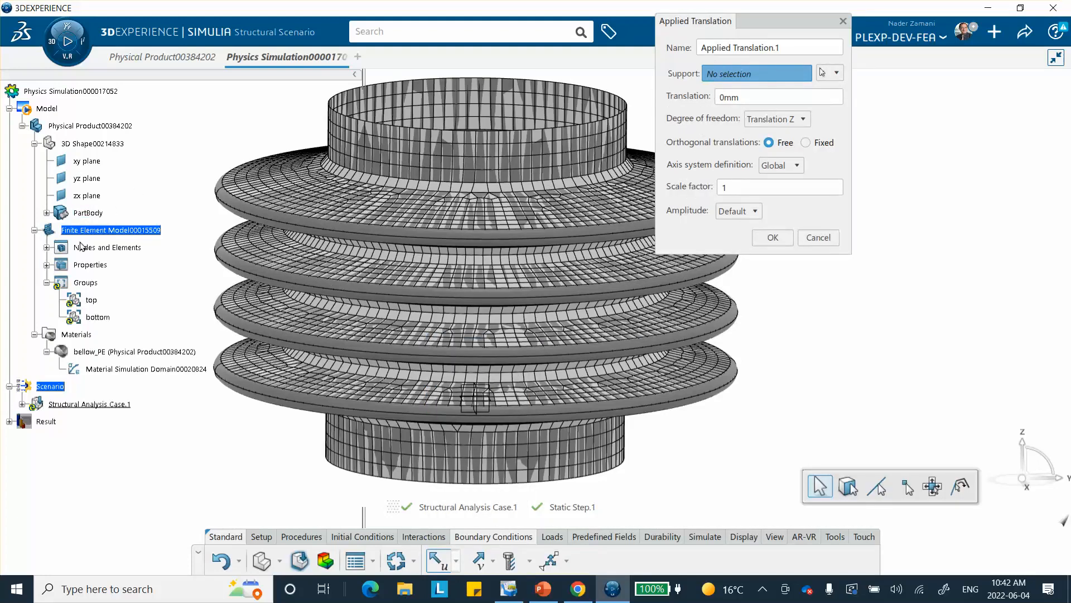
pyautogui.click(836, 72)
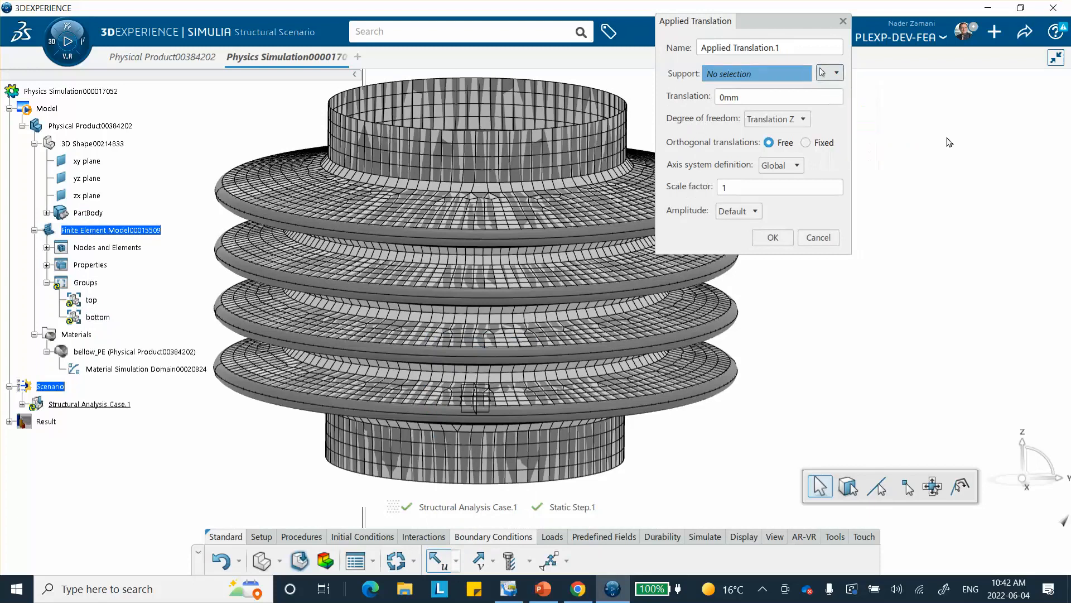
pyautogui.click(98, 317)
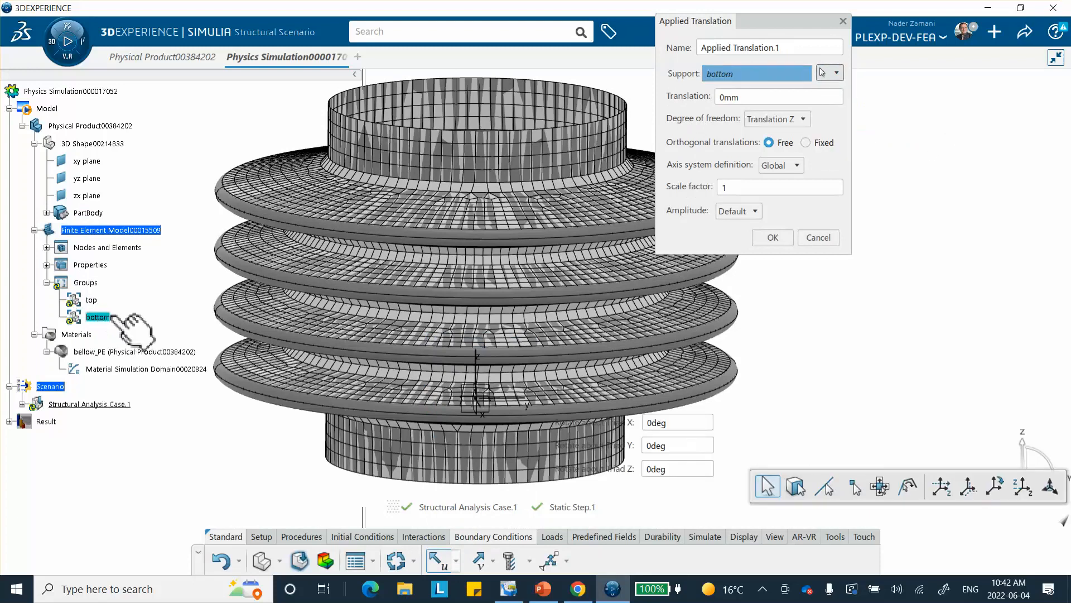
pyautogui.click(760, 97)
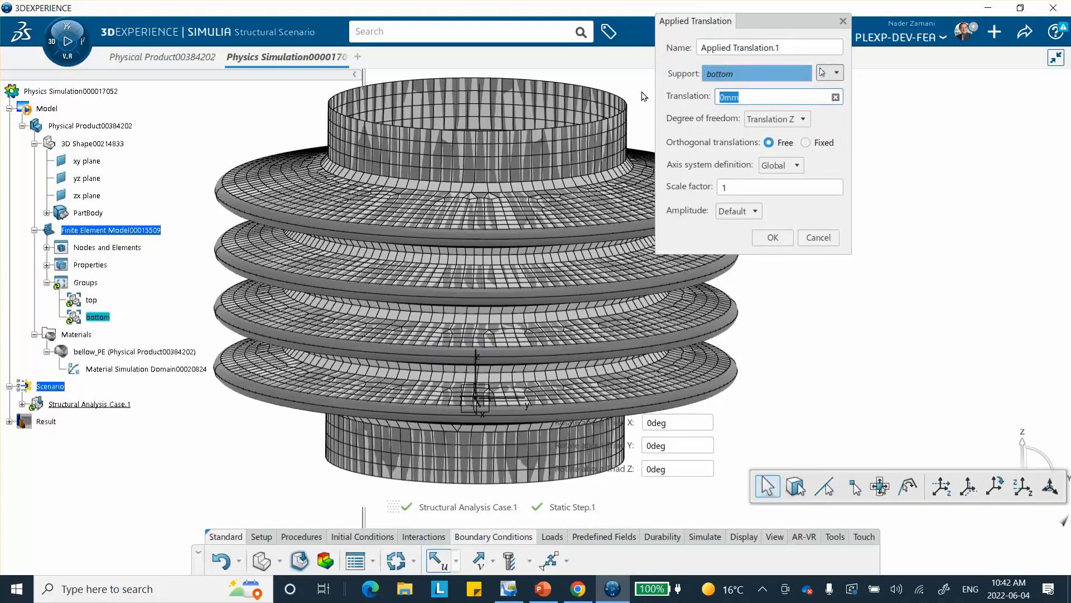
pyautogui.write('2')
# Step: Check the prescribed bellow displacement on PowerPoint slide 2, and return to 3DEXPERIENCE
pyautogui.click(540, 589)
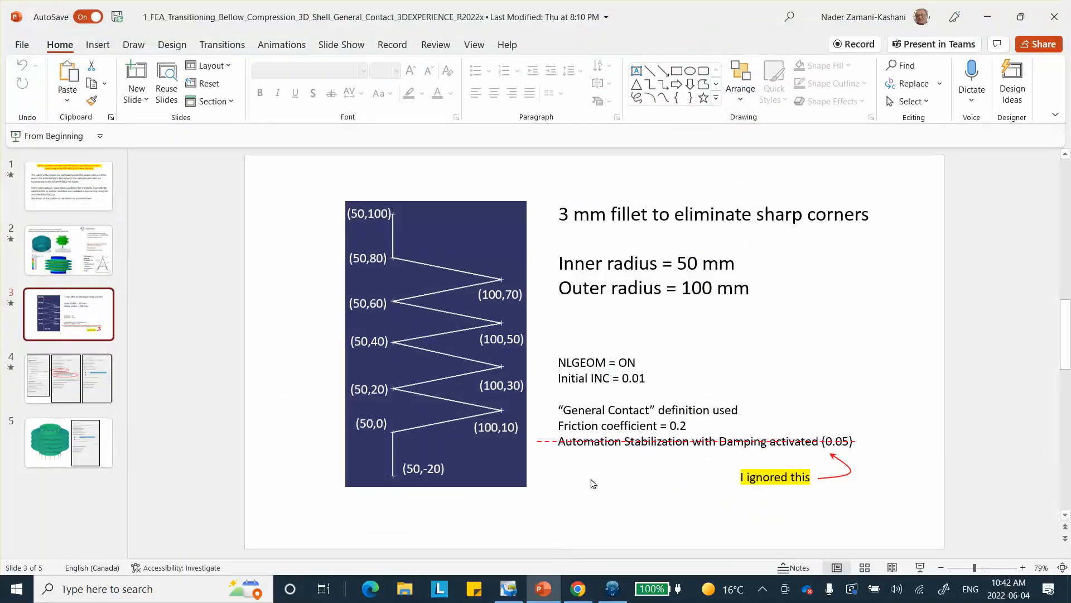
pyautogui.click(97, 265)
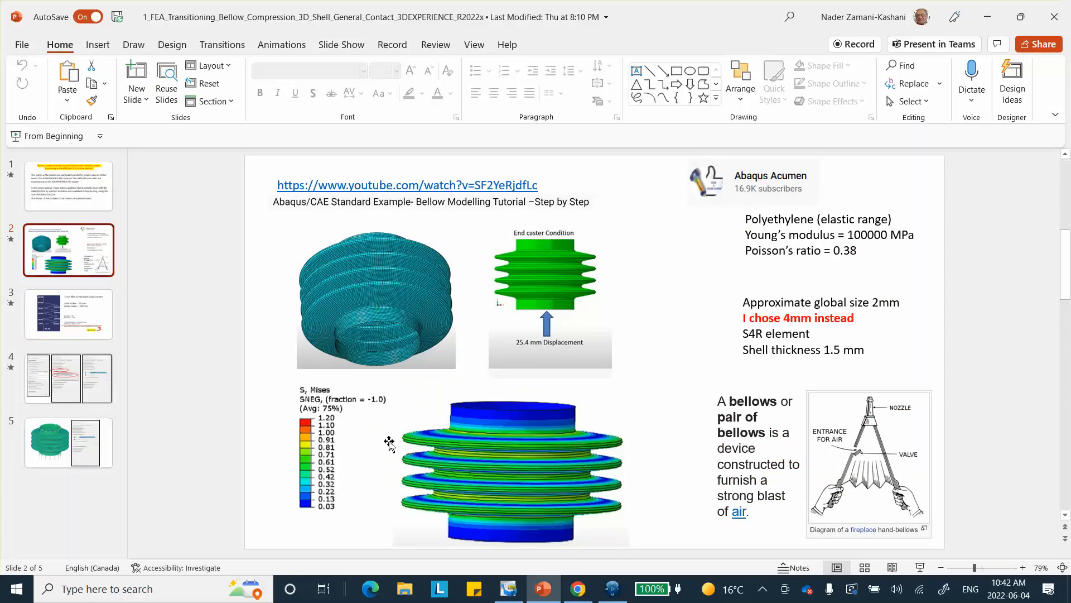
pyautogui.moveTo(613, 592)
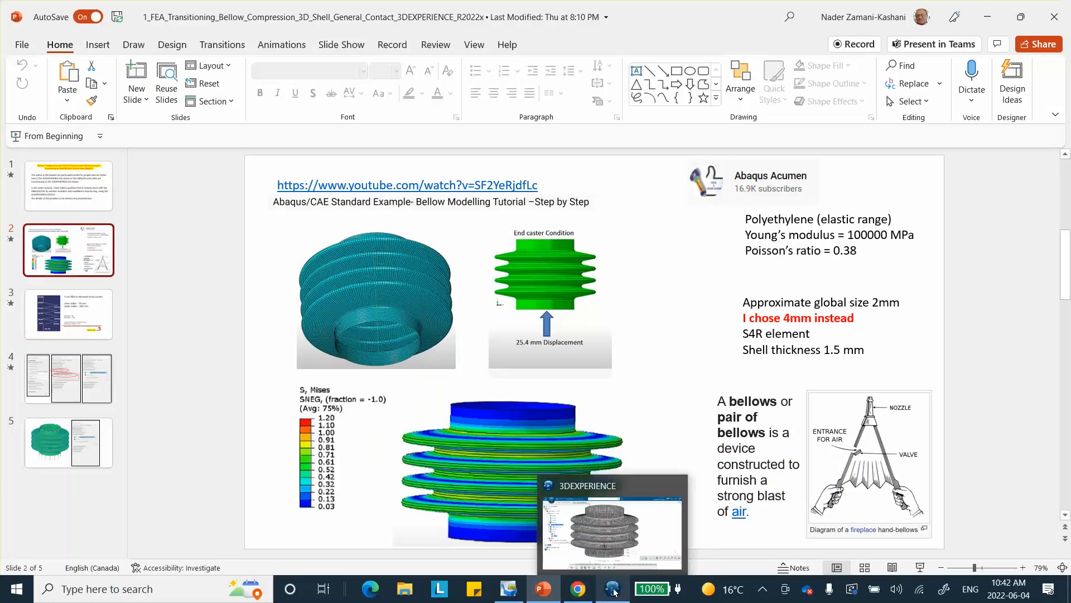
pyautogui.click(614, 590)
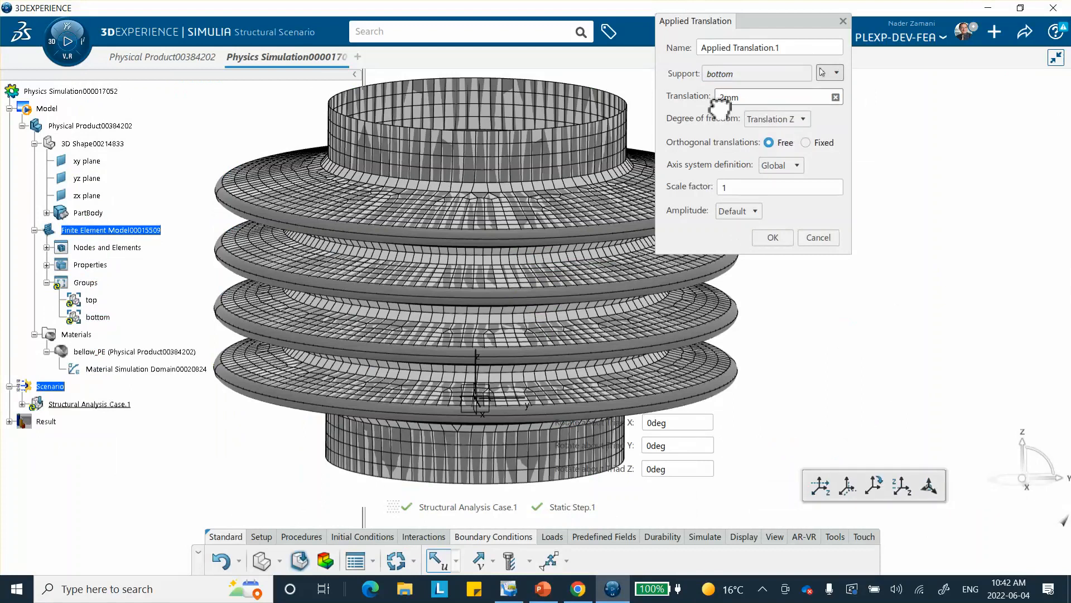
# Step: Set the Applied Translation on the bottom group to 25.4 mm and accept the boundary condition
pyautogui.doubleClick(757, 99)
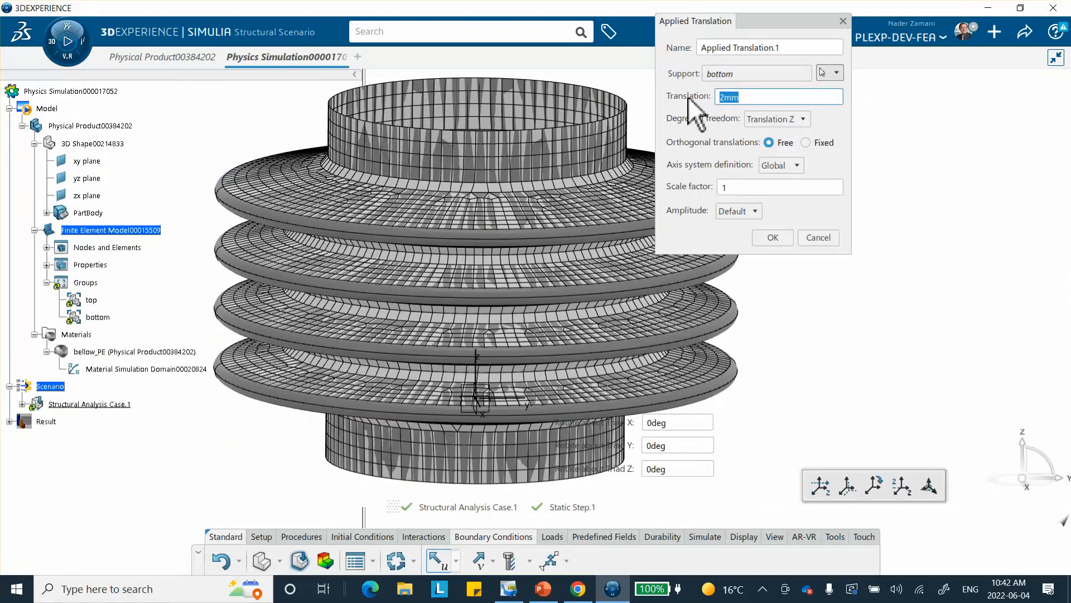
pyautogui.write('25.5')
pyautogui.press('BackSpace')
pyautogui.write('4')
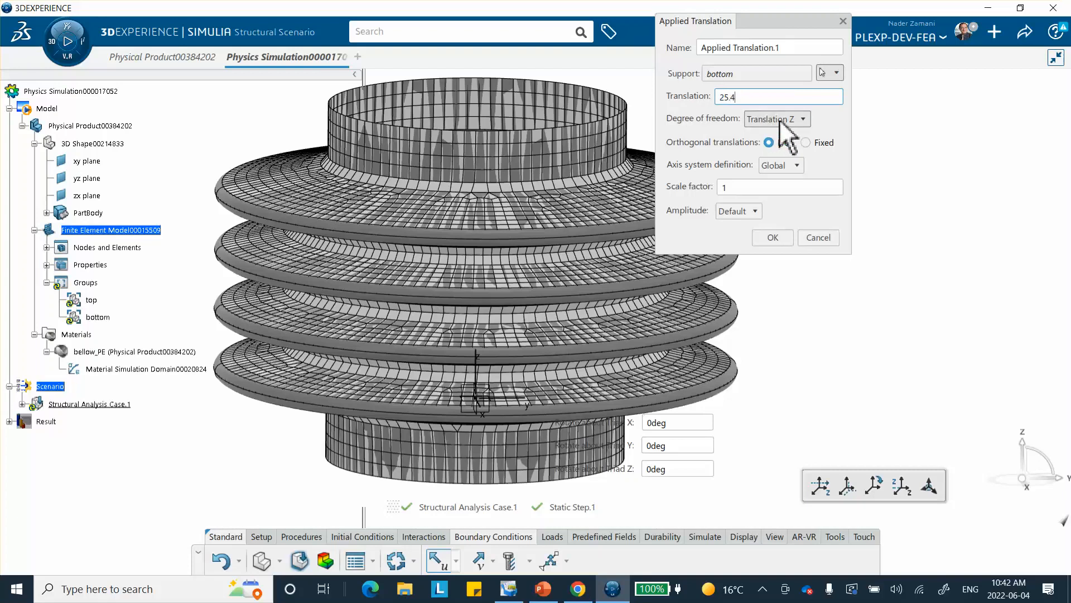
pyautogui.click(773, 237)
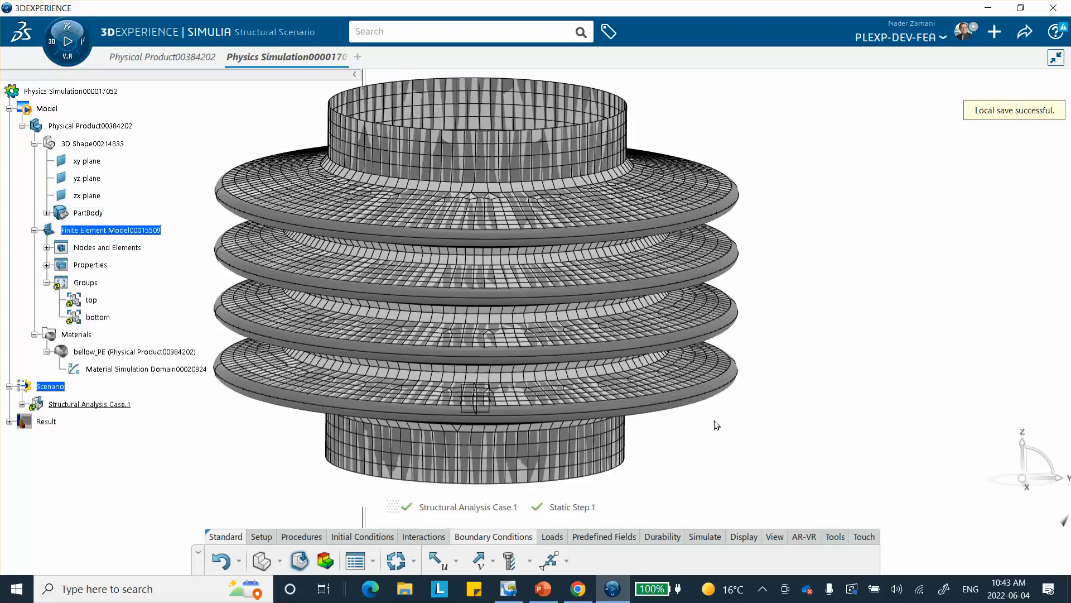
# Step: Start a new contact property and enable its tangential behavior options
pyautogui.click(423, 535)
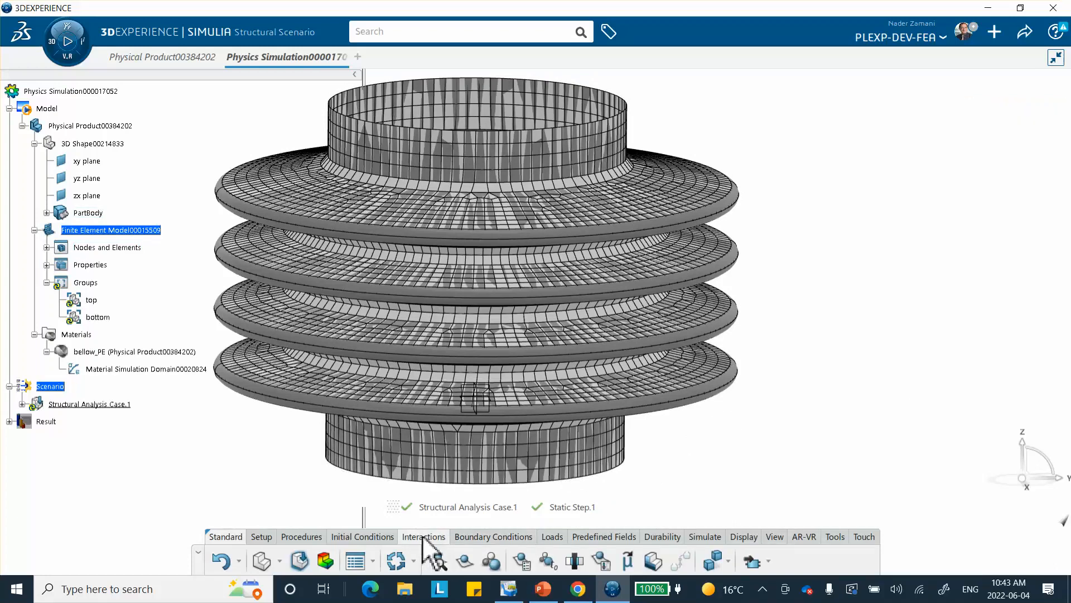
pyautogui.click(529, 568)
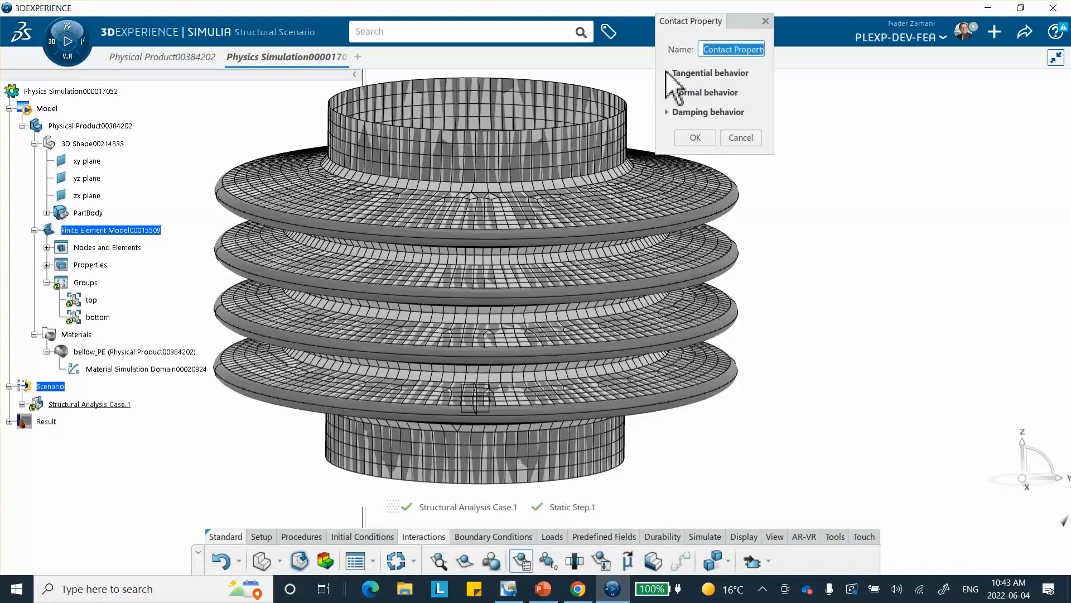
pyautogui.click(667, 73)
pyautogui.click(679, 90)
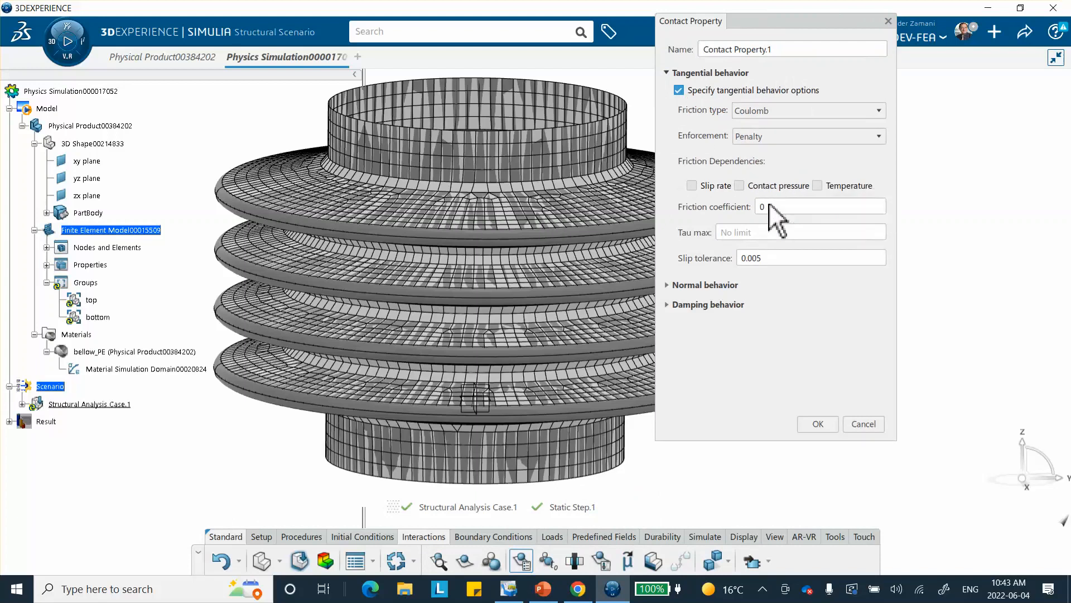
# Step: Look up the friction coefficient on PowerPoint slide 3, return to 3DEXPERIENCE and set the coefficient to 0.2
pyautogui.doubleClick(769, 207)
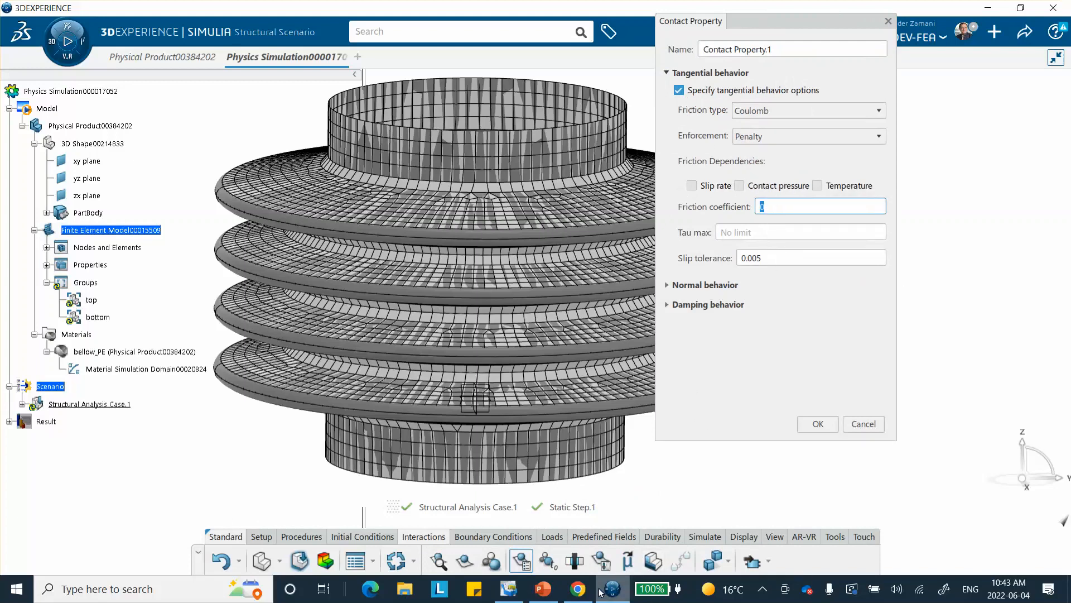
pyautogui.click(544, 589)
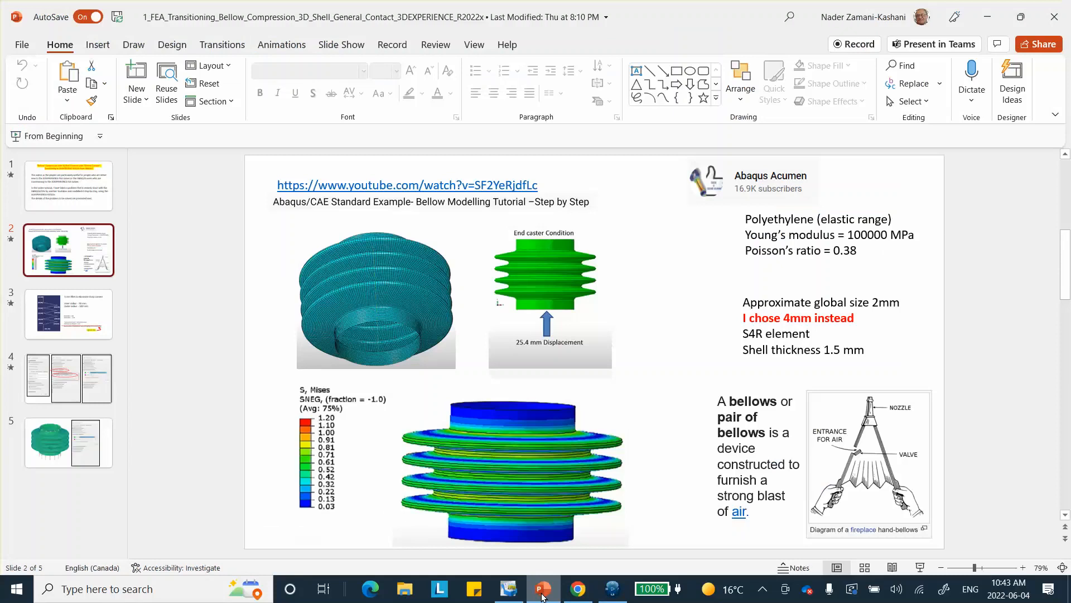
pyautogui.click(95, 314)
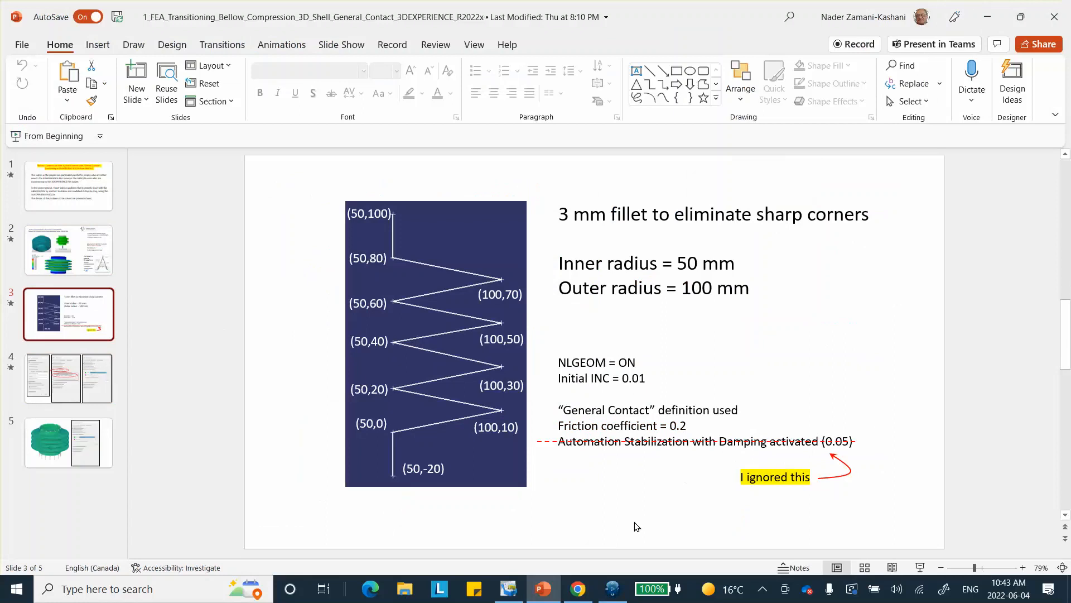
pyautogui.click(611, 590)
pyautogui.doubleClick(793, 206)
pyautogui.write('.2')
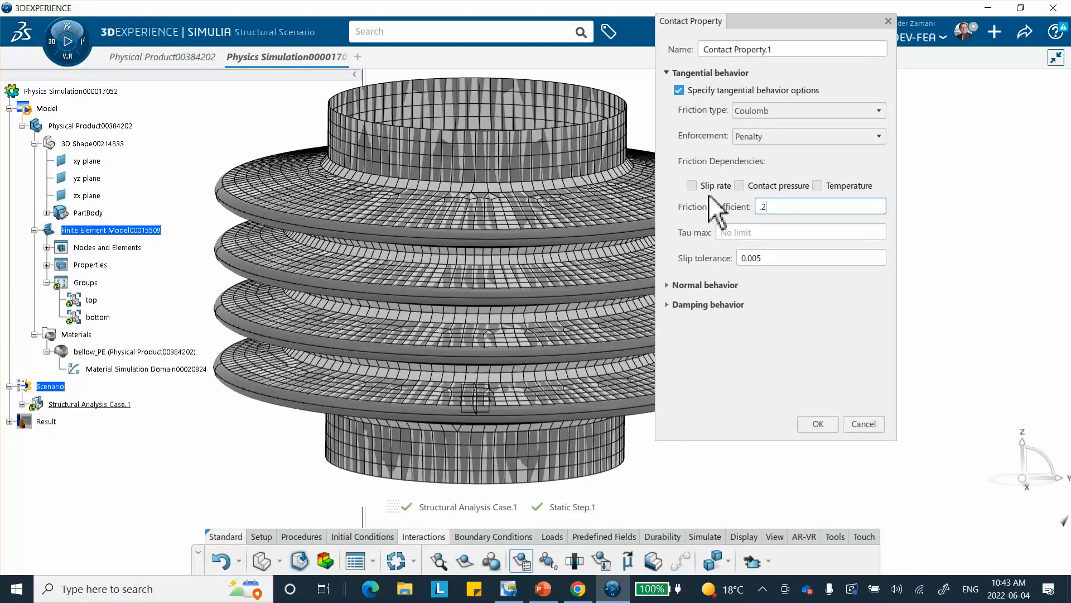
# Step: Specify normal behavior with hard contact and separation allowed, and accept the contact property
pyautogui.click(667, 285)
pyautogui.click(679, 303)
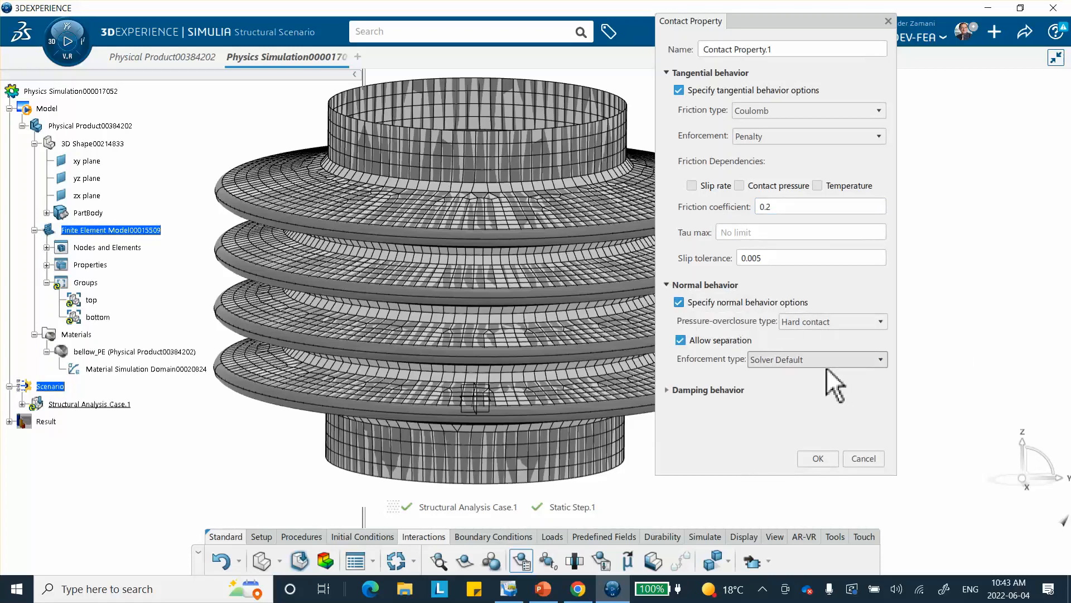
pyautogui.click(813, 458)
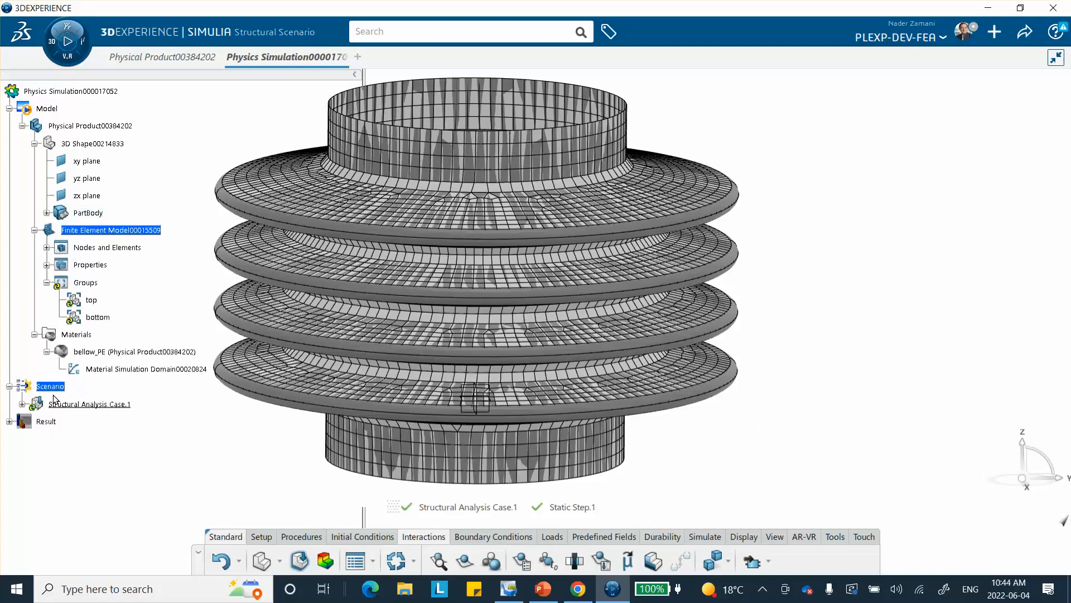
# Step: Start a General Contact interaction for all surfaces and assign Contact Property.1 as its global contact property
pyautogui.click(21, 404)
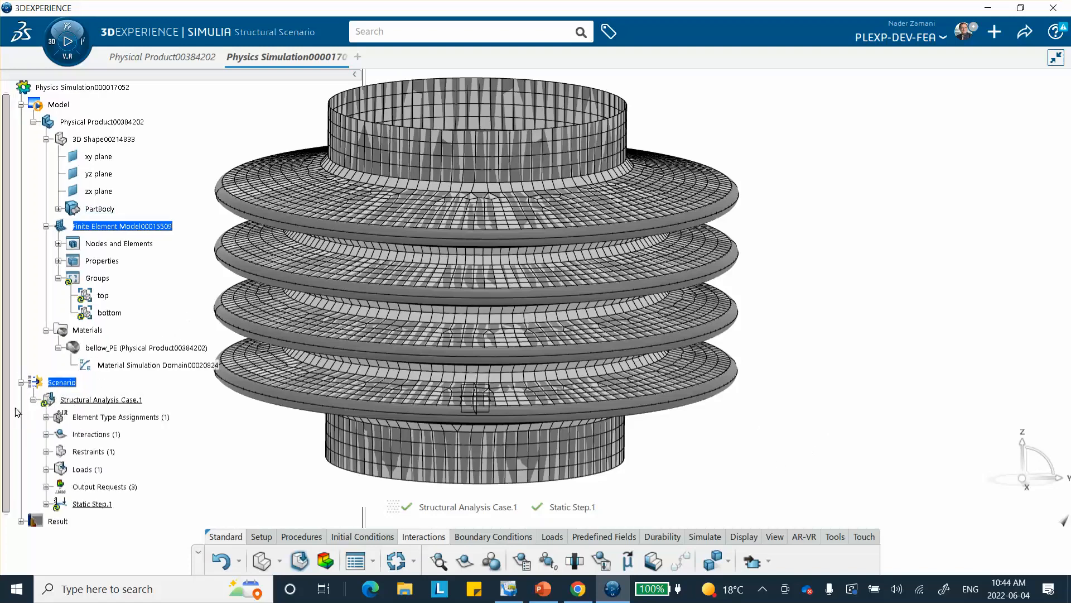
pyautogui.click(46, 434)
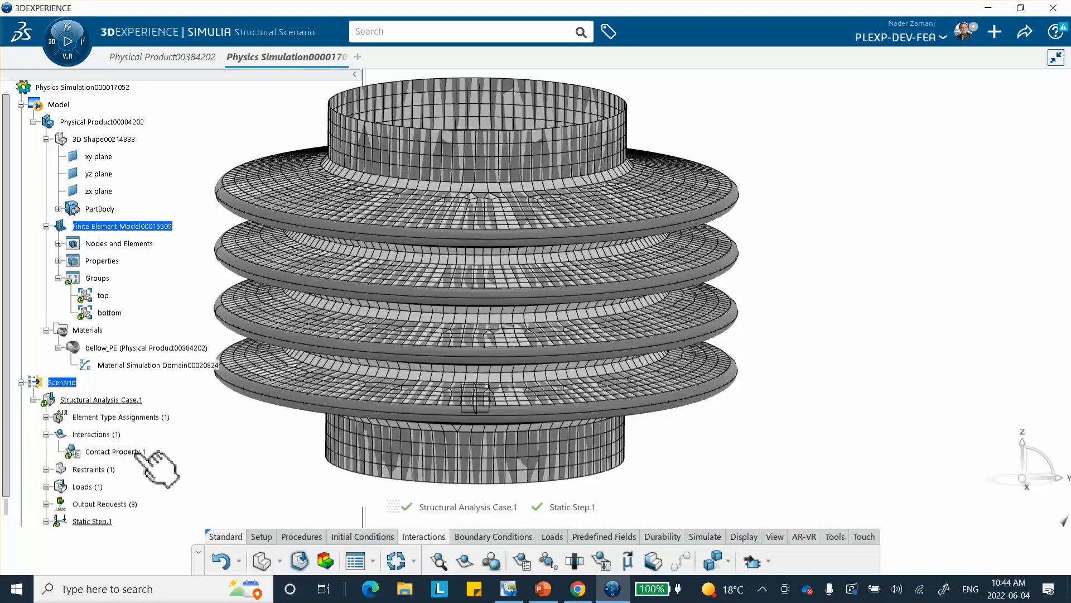
pyautogui.click(492, 560)
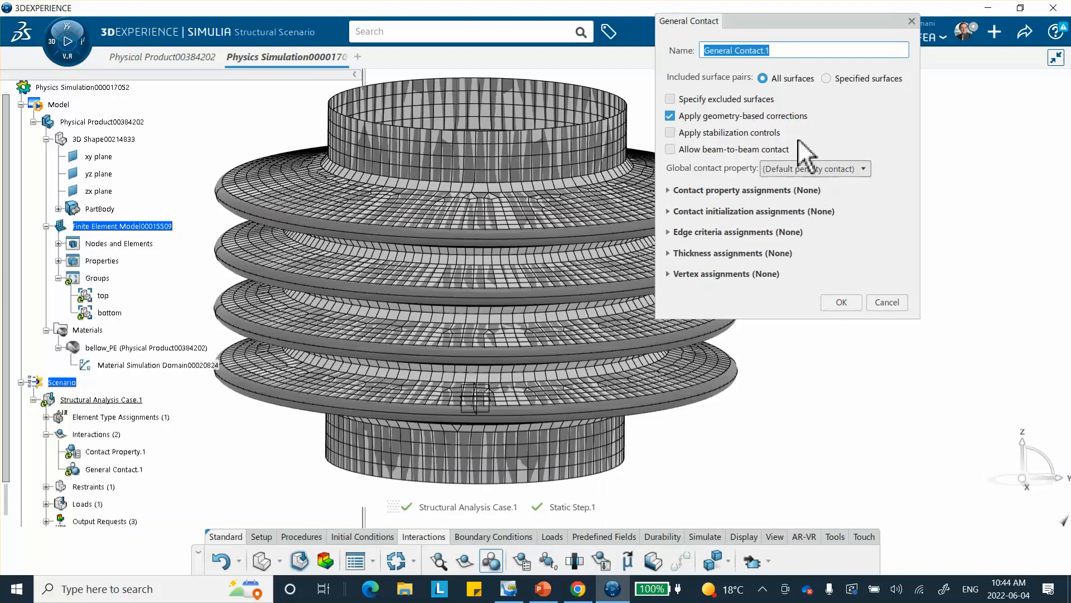
pyautogui.moveTo(788, 26); pyautogui.dragTo(828, 89)
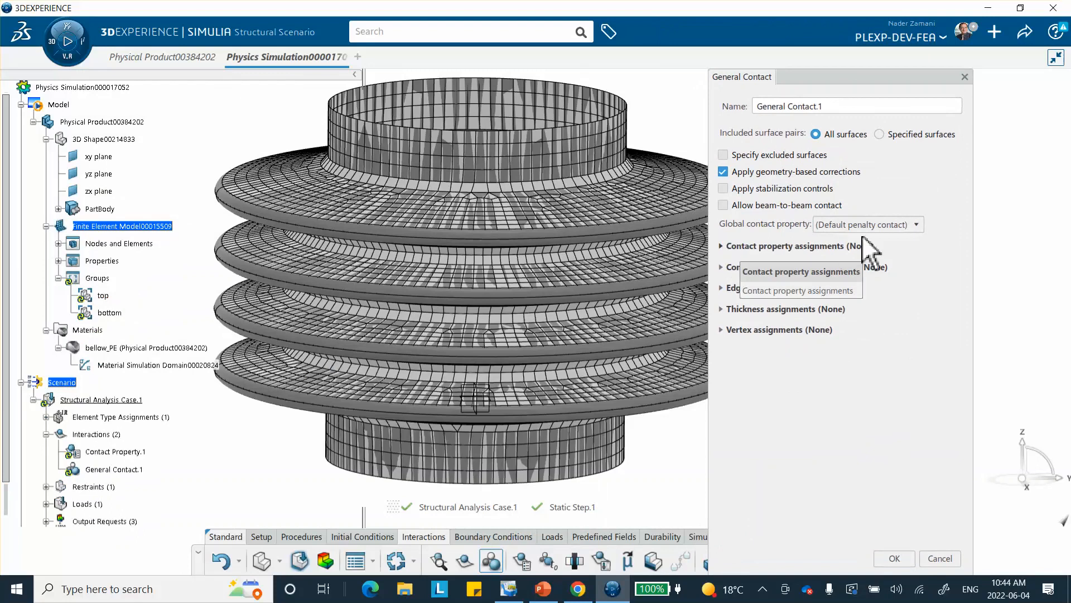
pyautogui.click(918, 224)
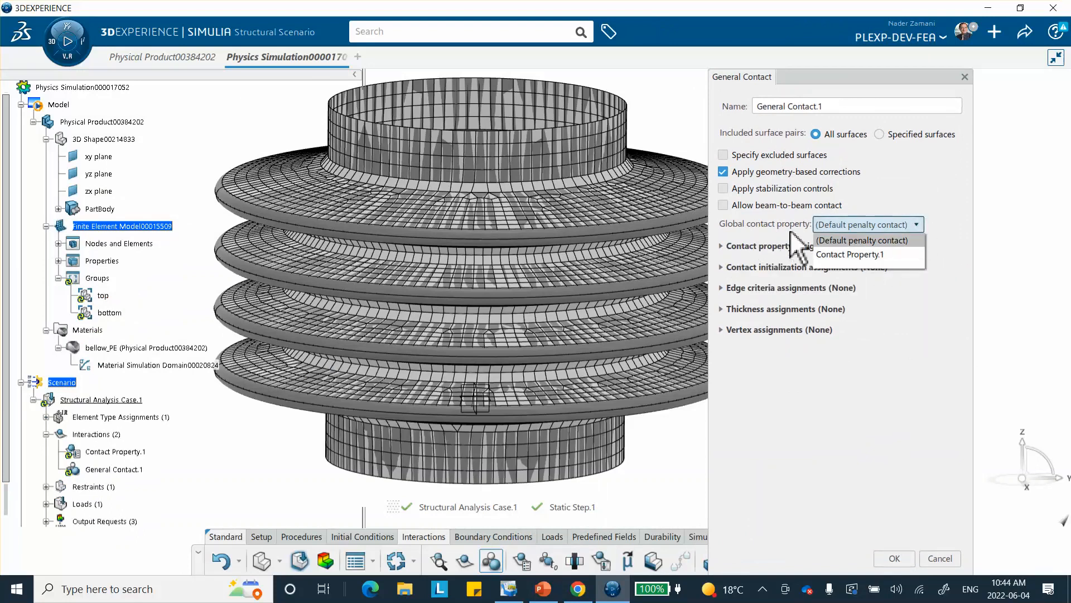
pyautogui.click(851, 255)
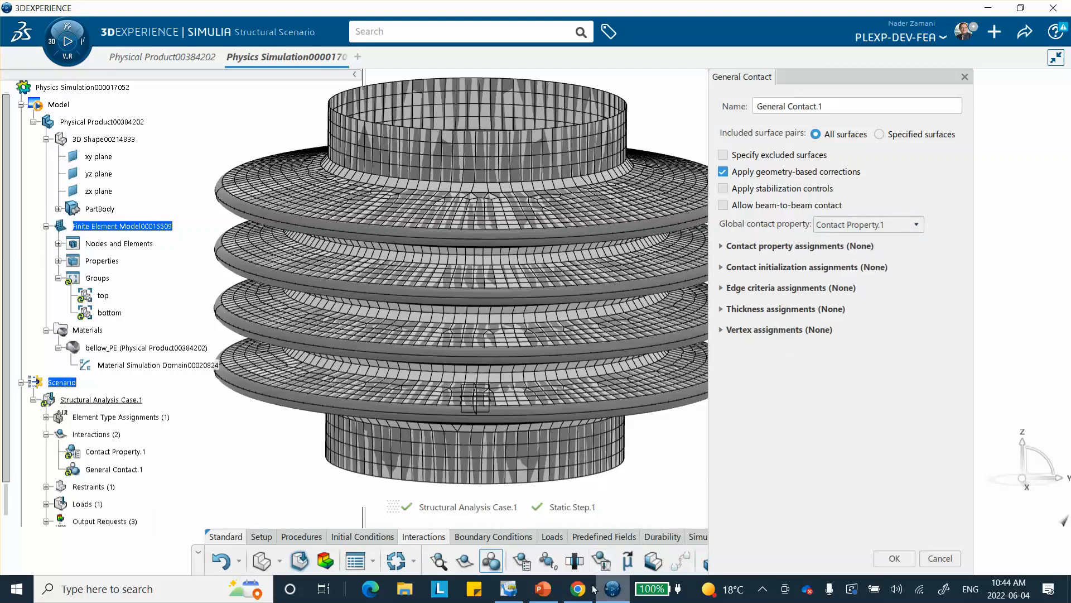
# Step: Check the general contact settings on PowerPoint slide 4, and return to 3DEXPERIENCE
pyautogui.click(540, 587)
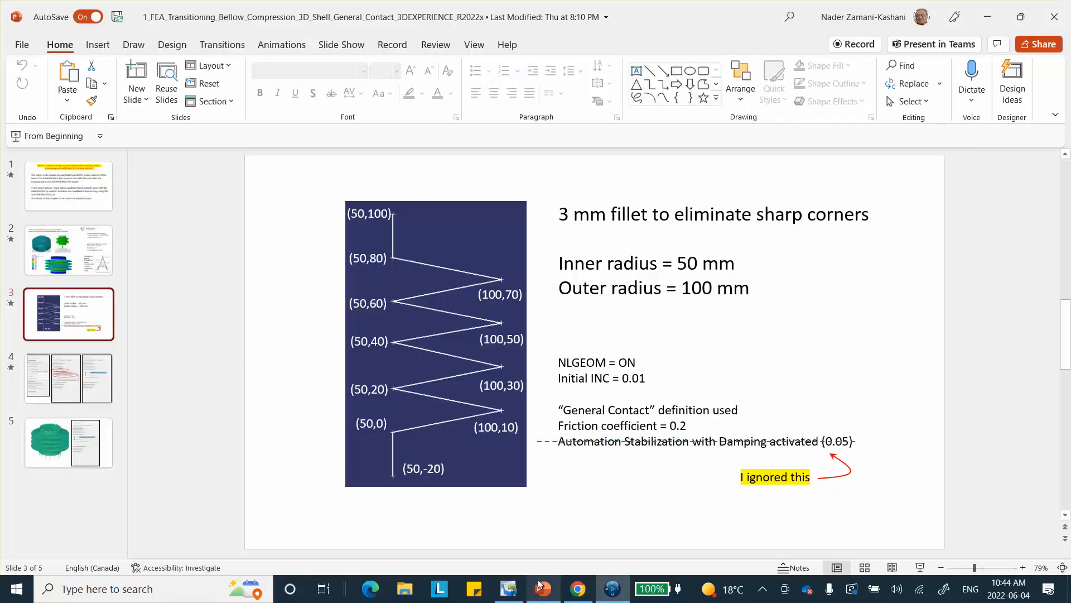
pyautogui.click(62, 384)
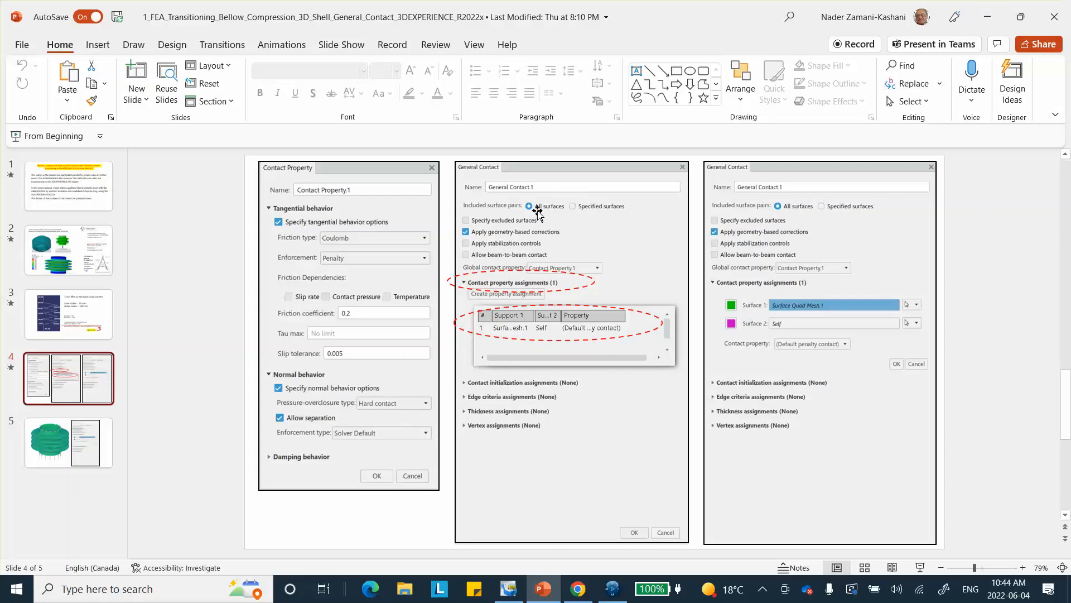
pyautogui.click(988, 19)
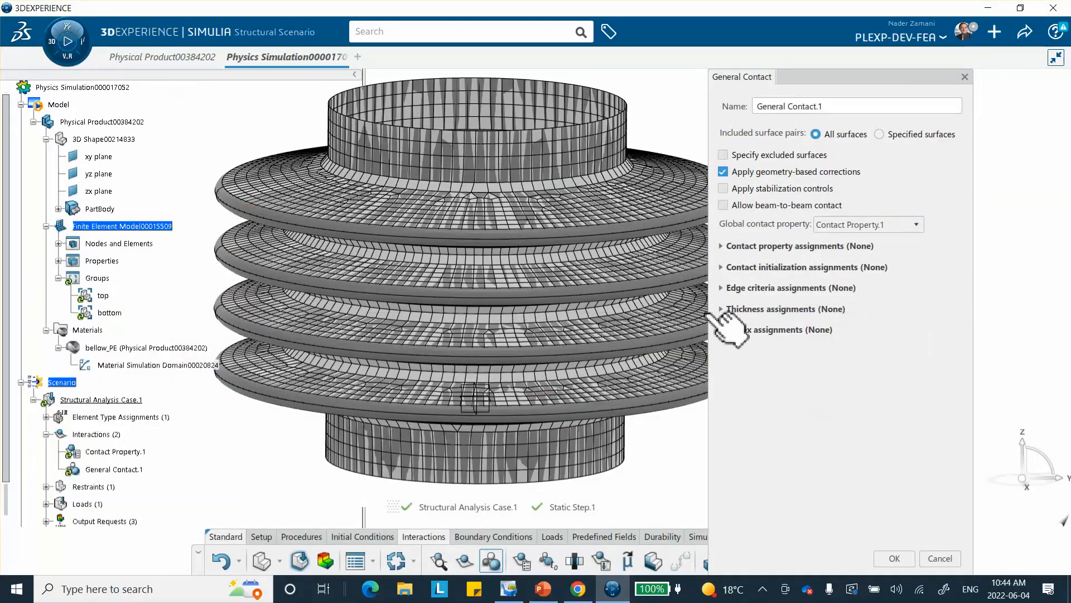
# Step: Create a contact property assignment with Surface Quad Mesh.1 as Surface 1, consulting PowerPoint slide 4 for the surface choice
pyautogui.click(722, 247)
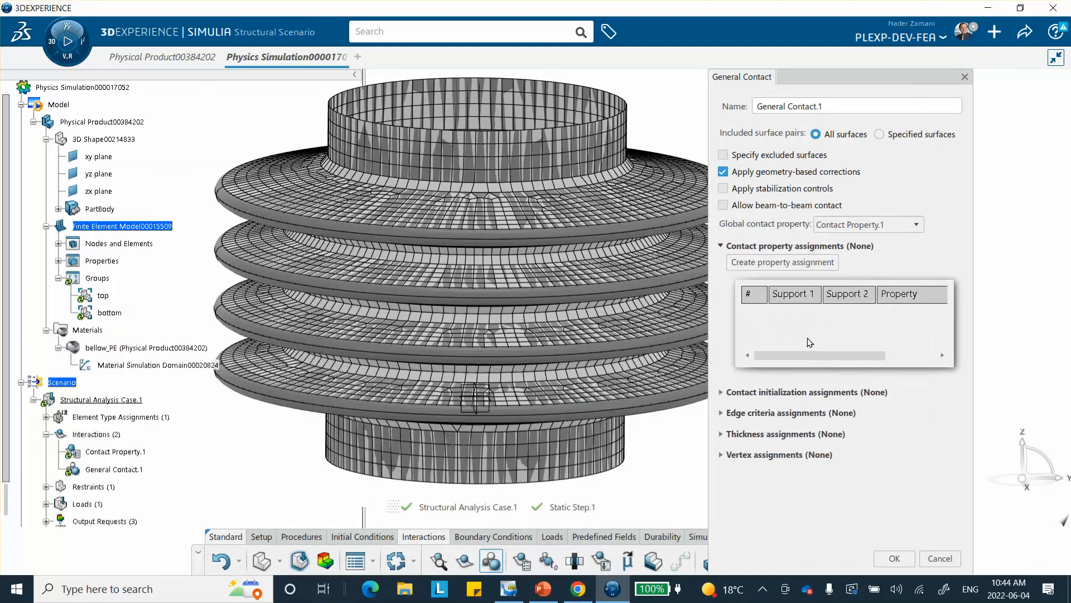
pyautogui.click(780, 266)
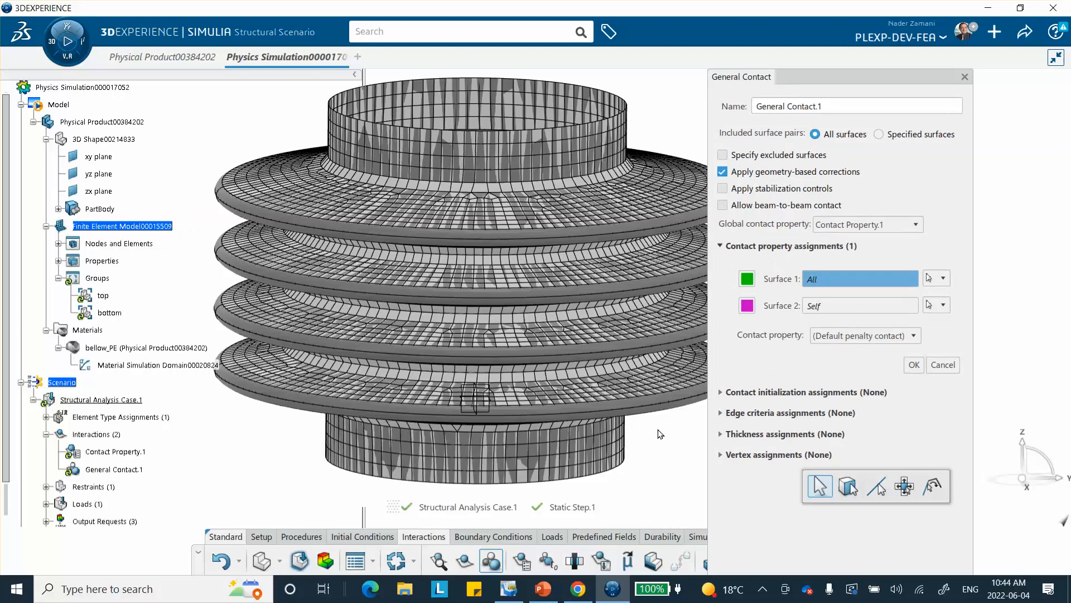
pyautogui.click(543, 589)
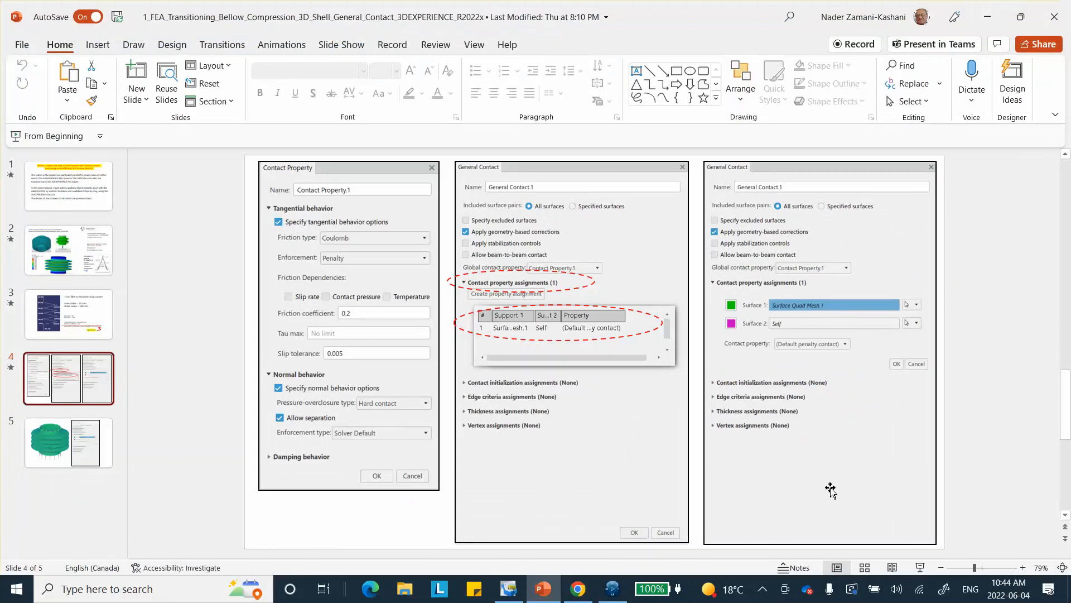
pyautogui.click(987, 16)
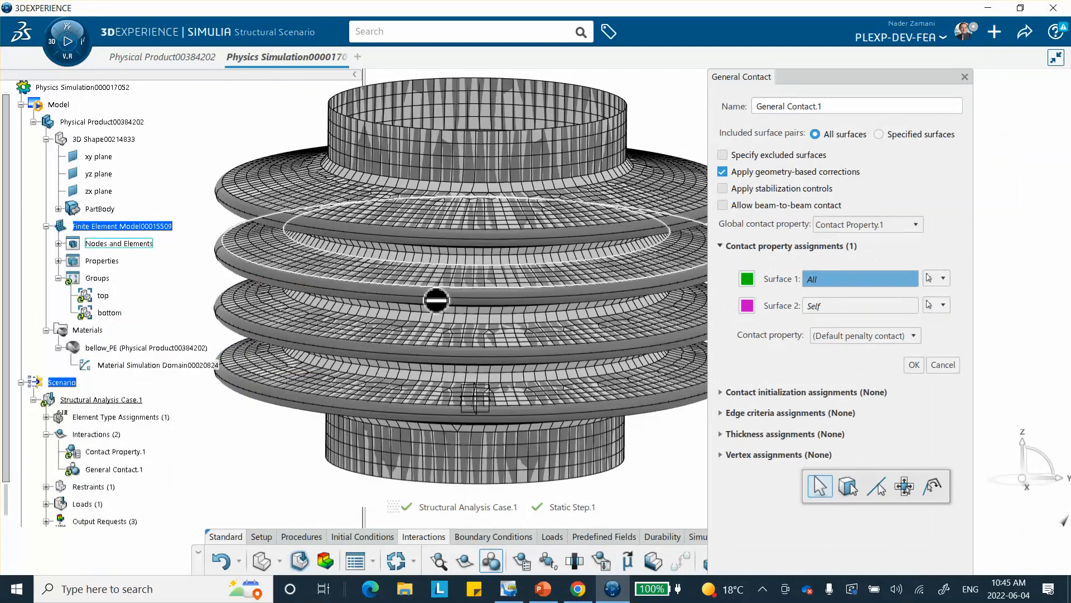
pyautogui.click(58, 244)
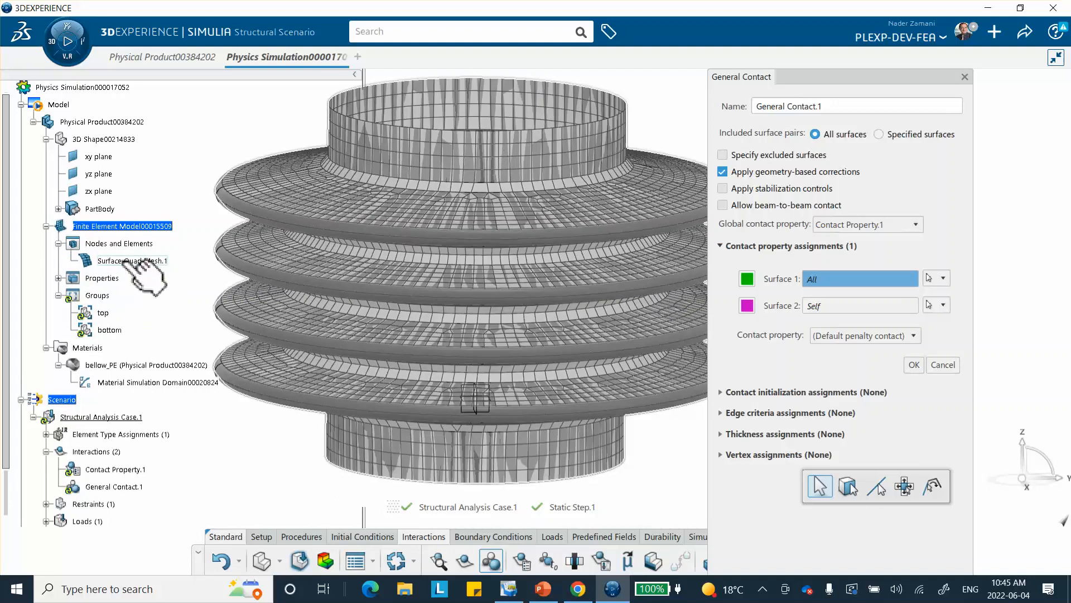
pyautogui.click(150, 263)
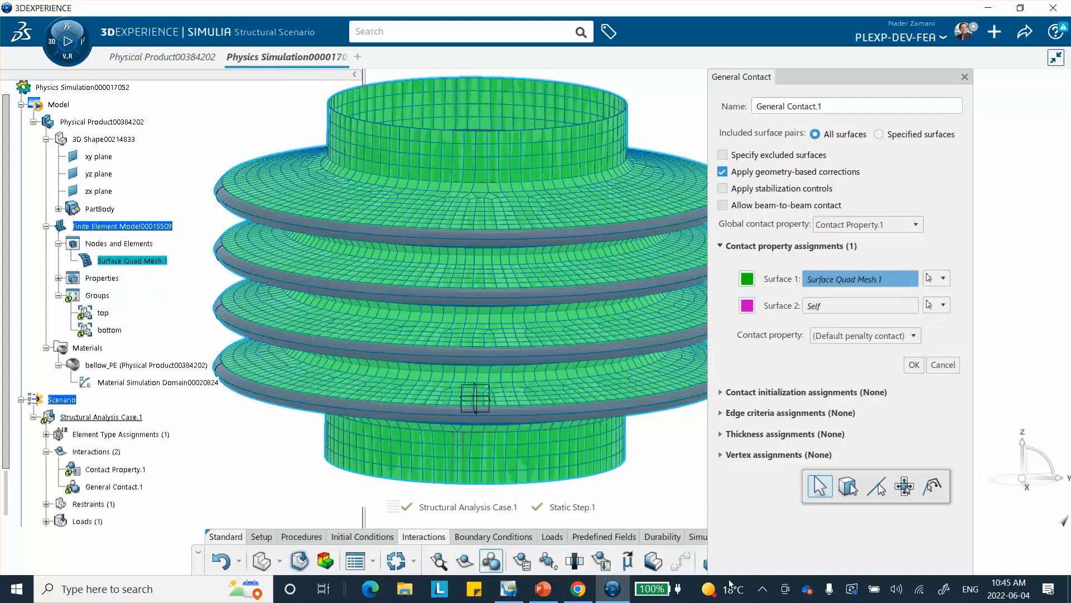
# Step: Compare the surface assignment with the reference on PowerPoint slide 5, and return to 3DEXPERIENCE
pyautogui.click(543, 589)
pyautogui.click(68, 443)
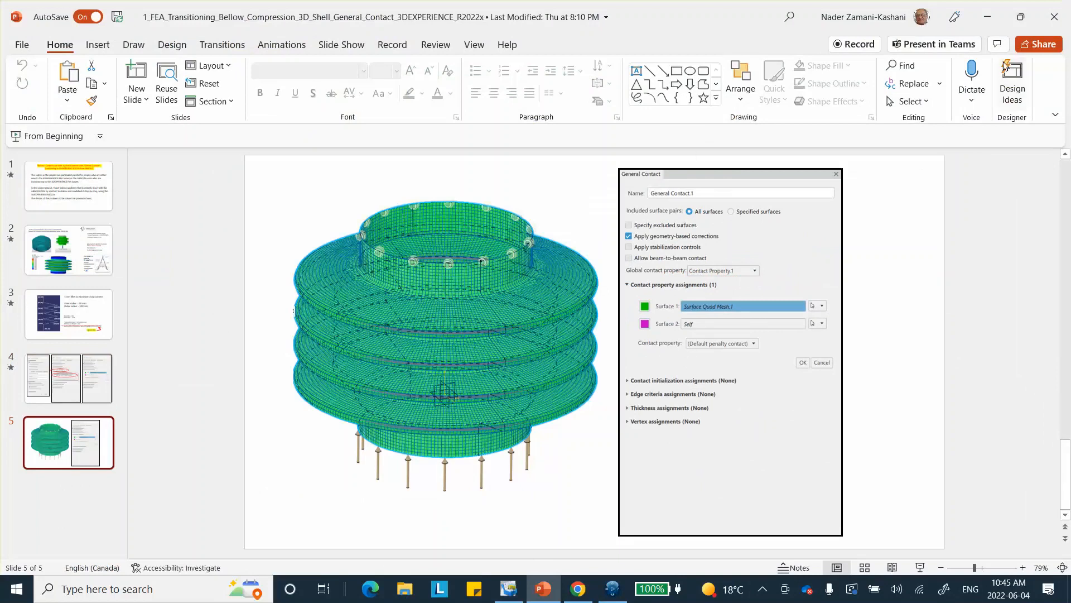
pyautogui.click(988, 17)
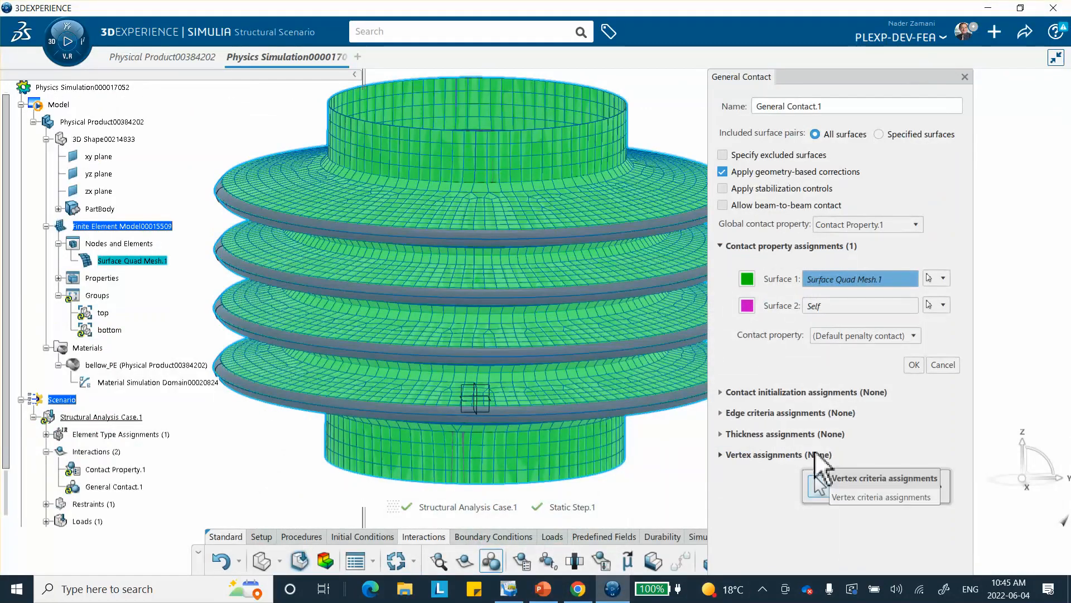
# Step: Assign Contact Property.1 to the Surface Quad Mesh.1 self-contact pair and complete the General Contact definition
pyautogui.moveTo(846, 78); pyautogui.dragTo(915, 11)
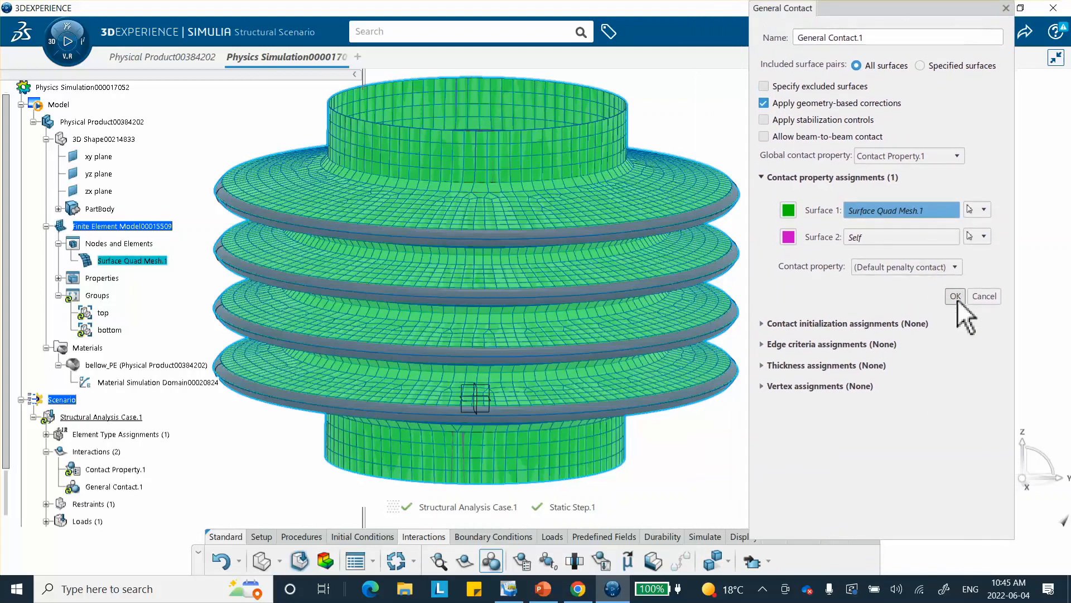
pyautogui.click(946, 268)
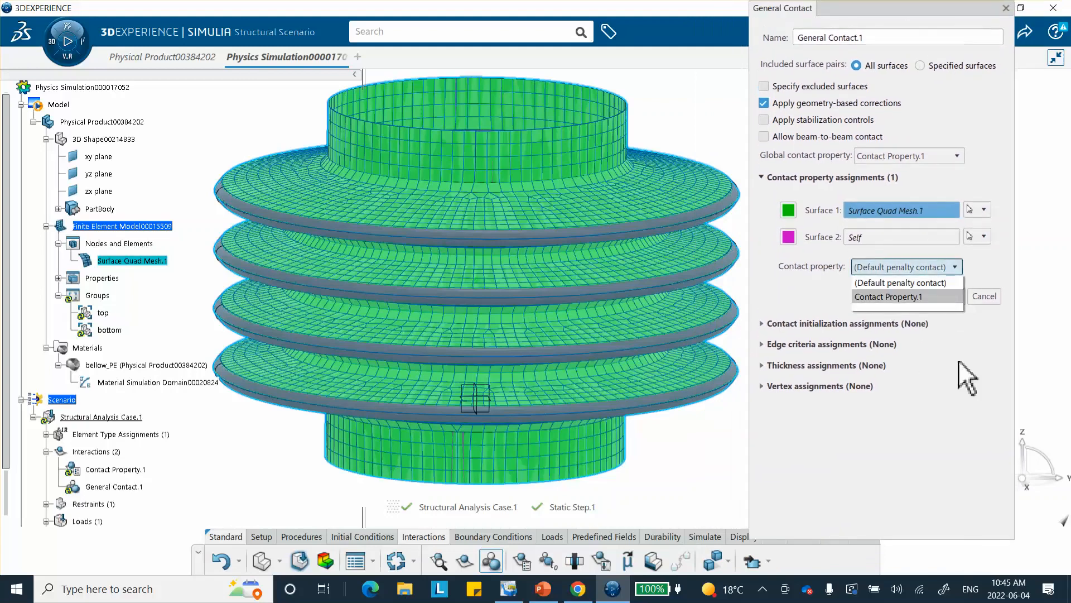
pyautogui.click(875, 297)
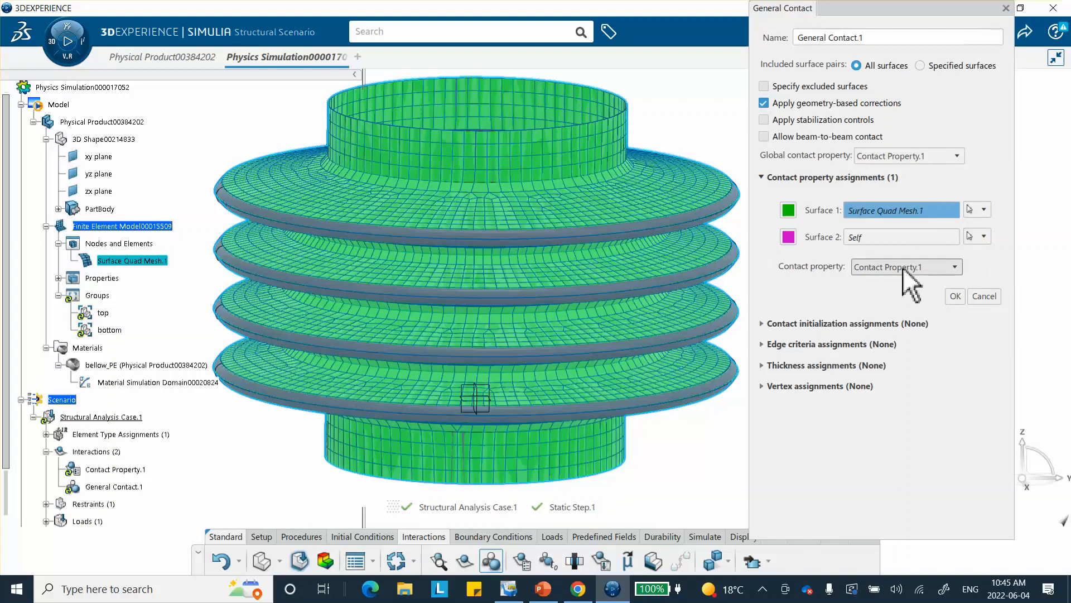
pyautogui.click(955, 296)
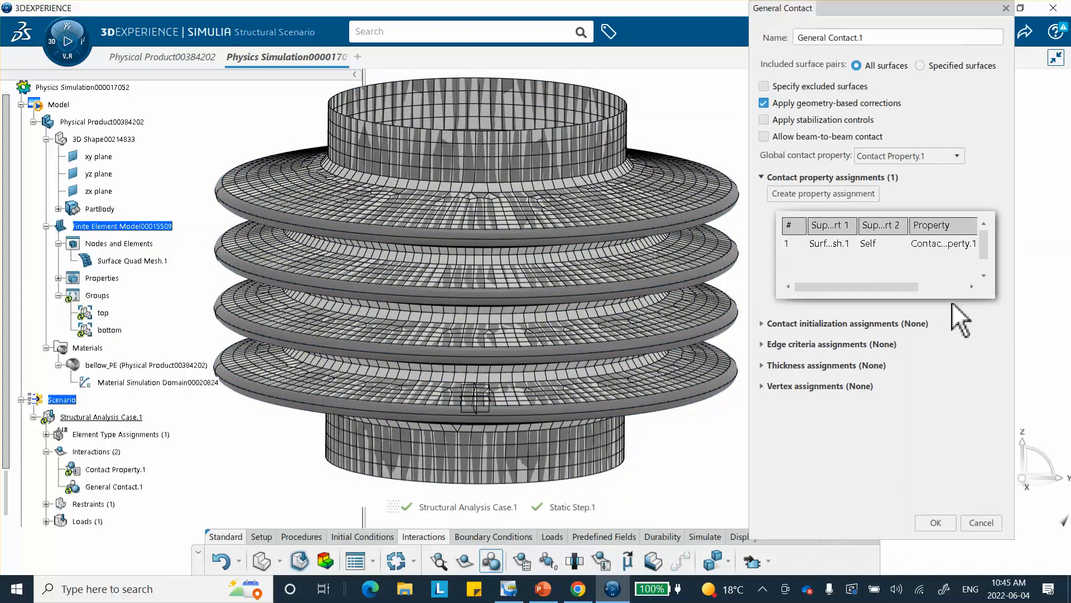
pyautogui.click(945, 523)
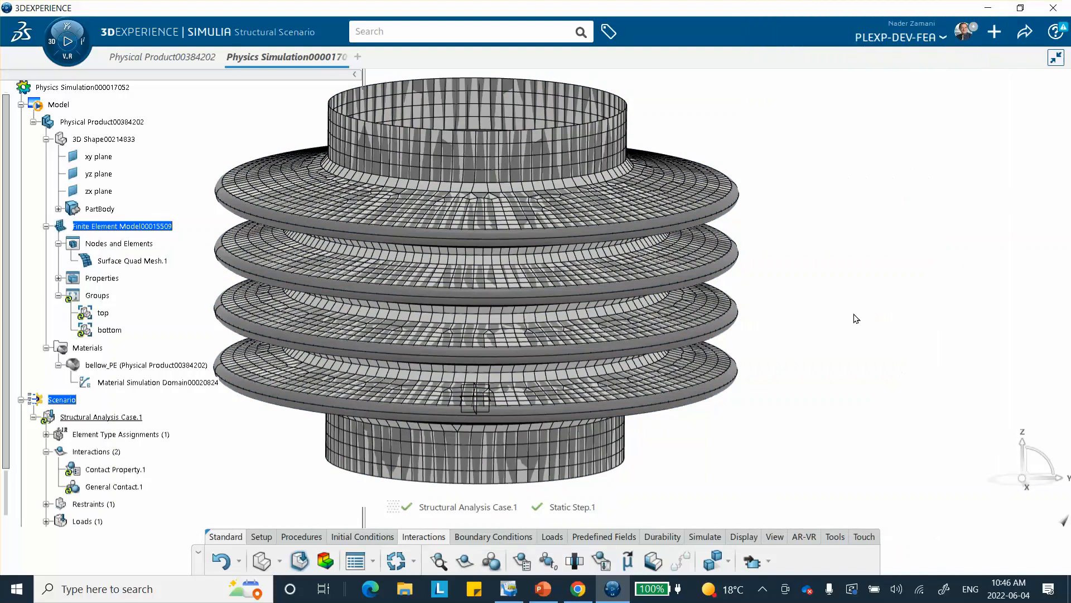
# Step: Run the Model and Scenario Checks on the bellow simulation and dismiss the status report
pyautogui.moveTo(806, 213); pyautogui.dragTo(810, 251, button='middle')
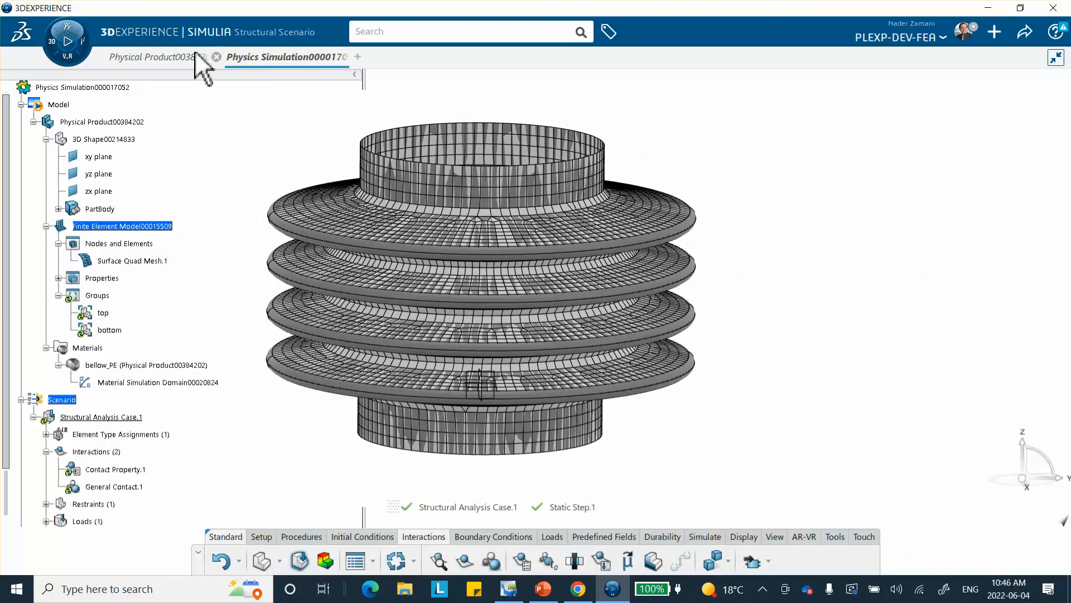
pyautogui.click(705, 536)
pyautogui.click(516, 559)
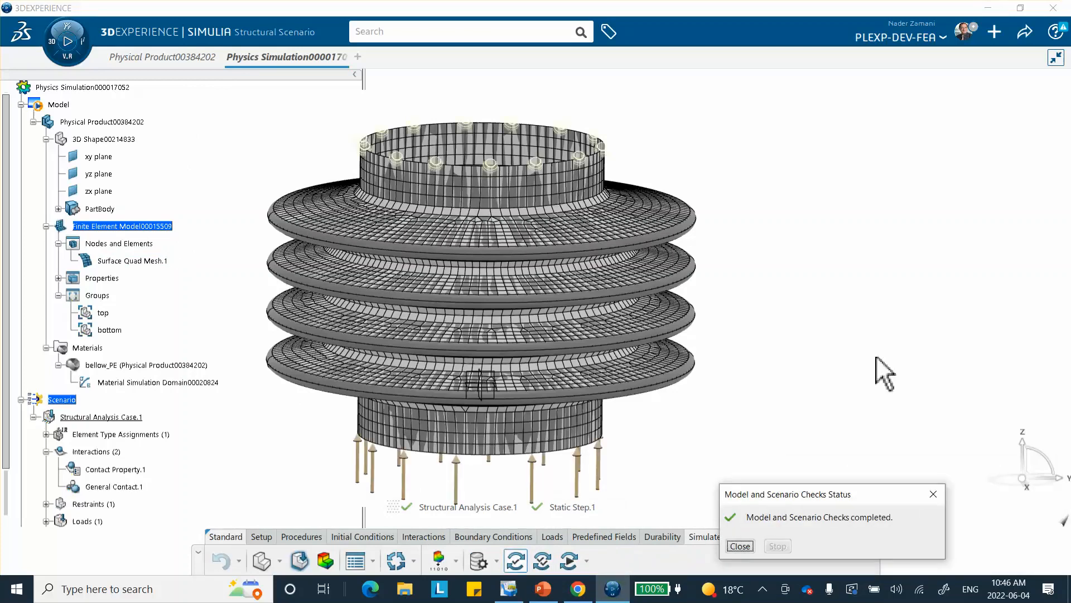
pyautogui.click(740, 547)
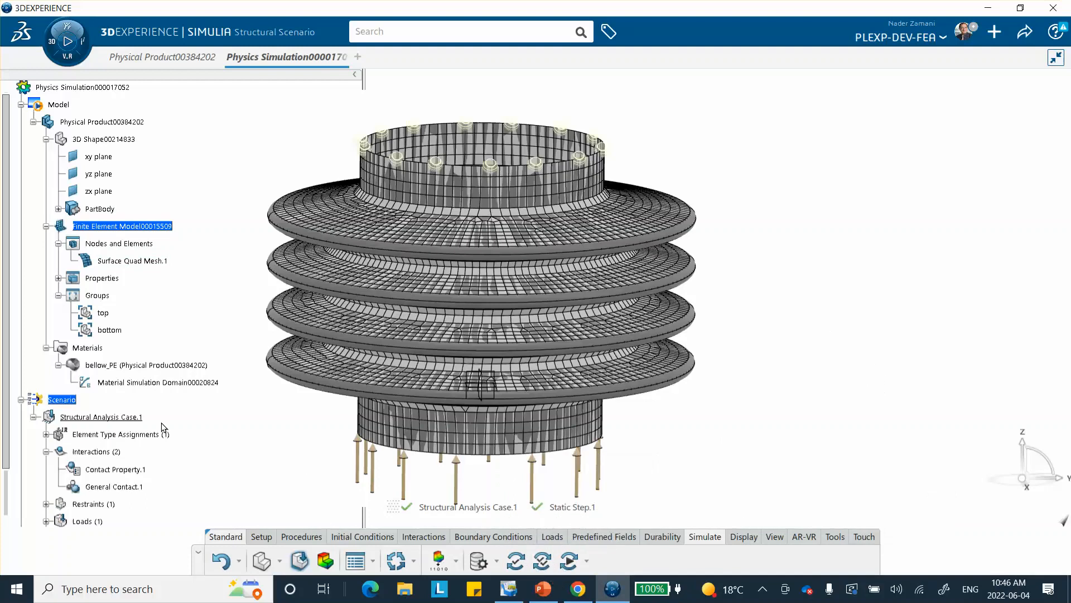
# Step: Set the global element type formulations to S4R for linear quadrilateral and S3R for linear triangle shells
pyautogui.click(46, 435)
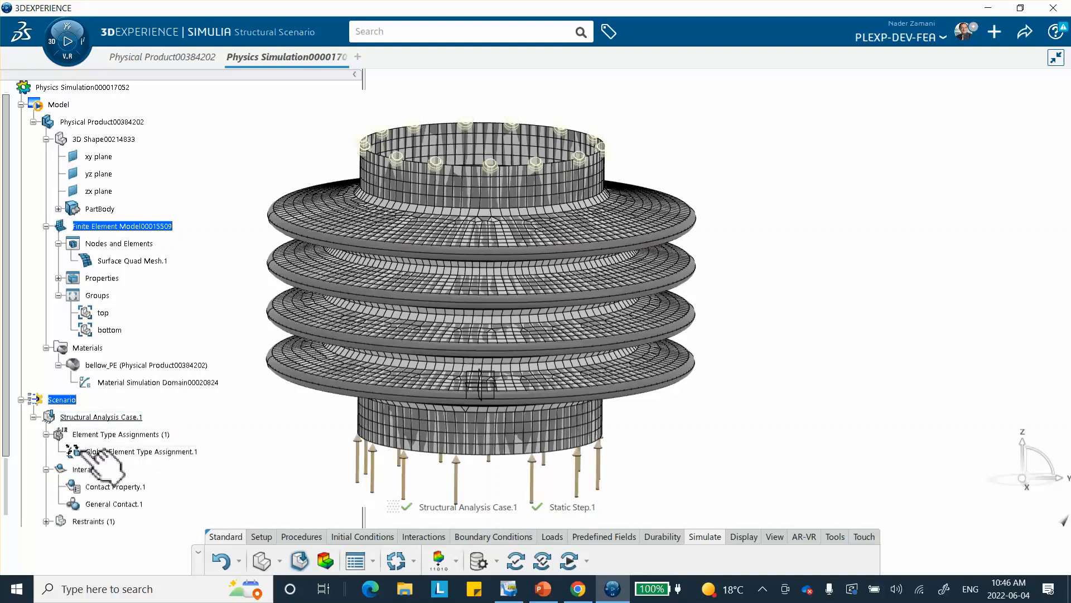
pyautogui.doubleClick(148, 451)
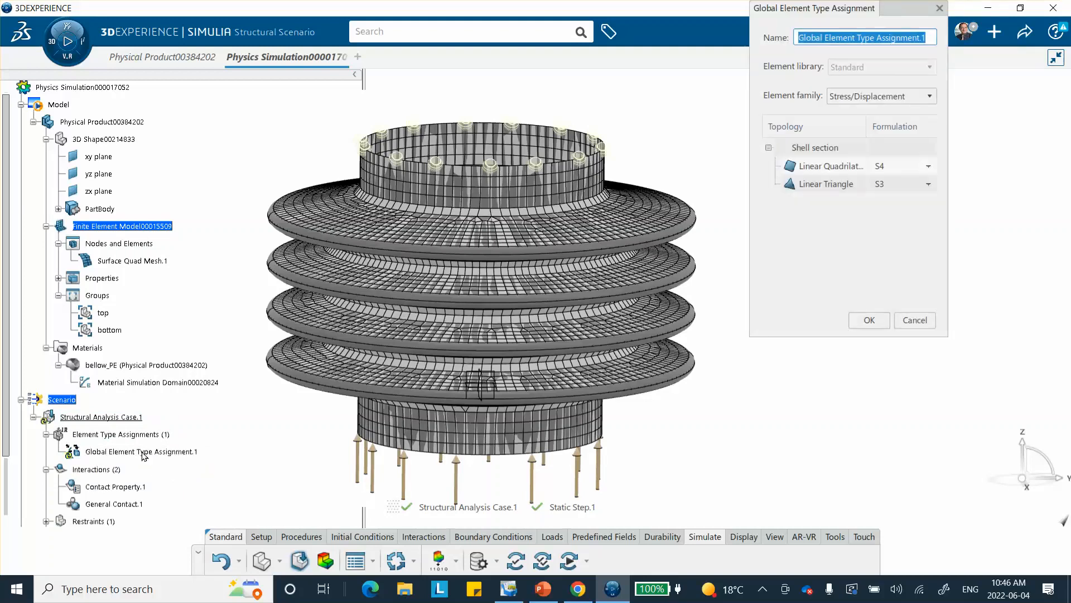
pyautogui.click(928, 166)
pyautogui.click(893, 196)
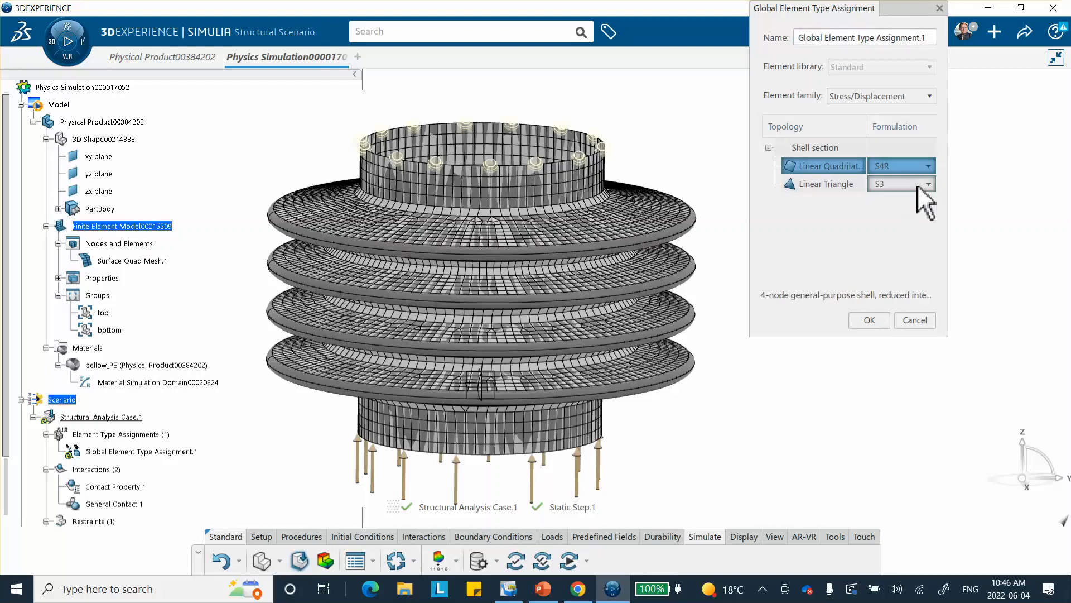
pyautogui.click(928, 184)
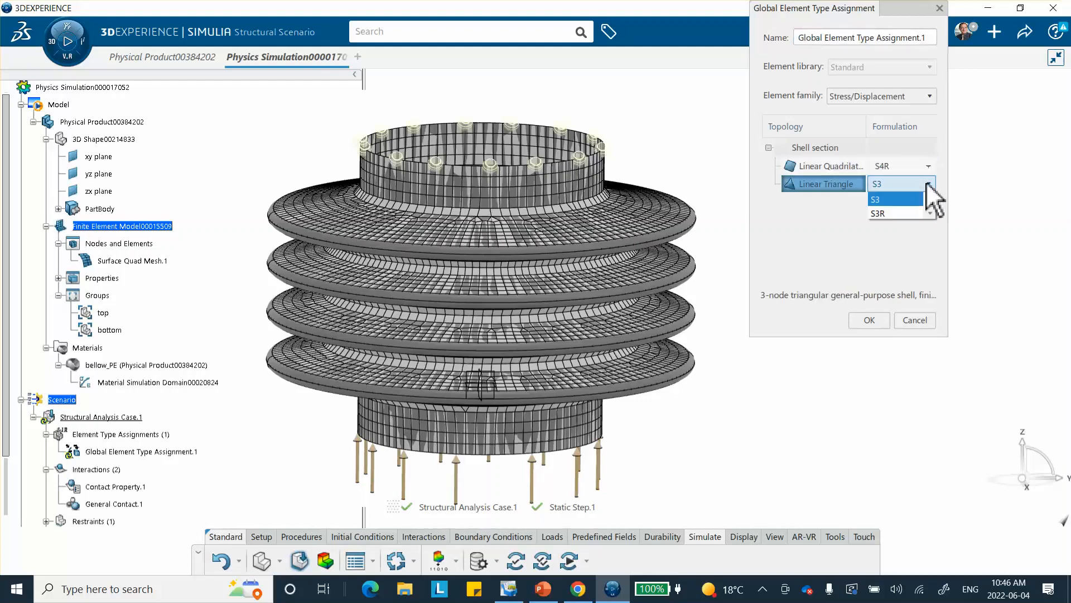
pyautogui.click(895, 212)
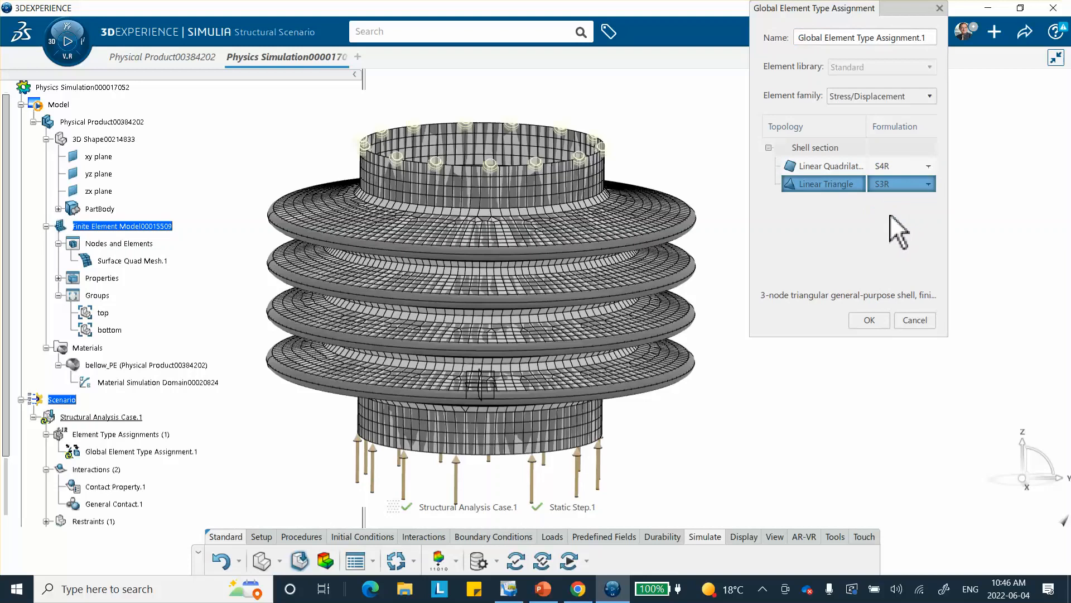
pyautogui.click(869, 321)
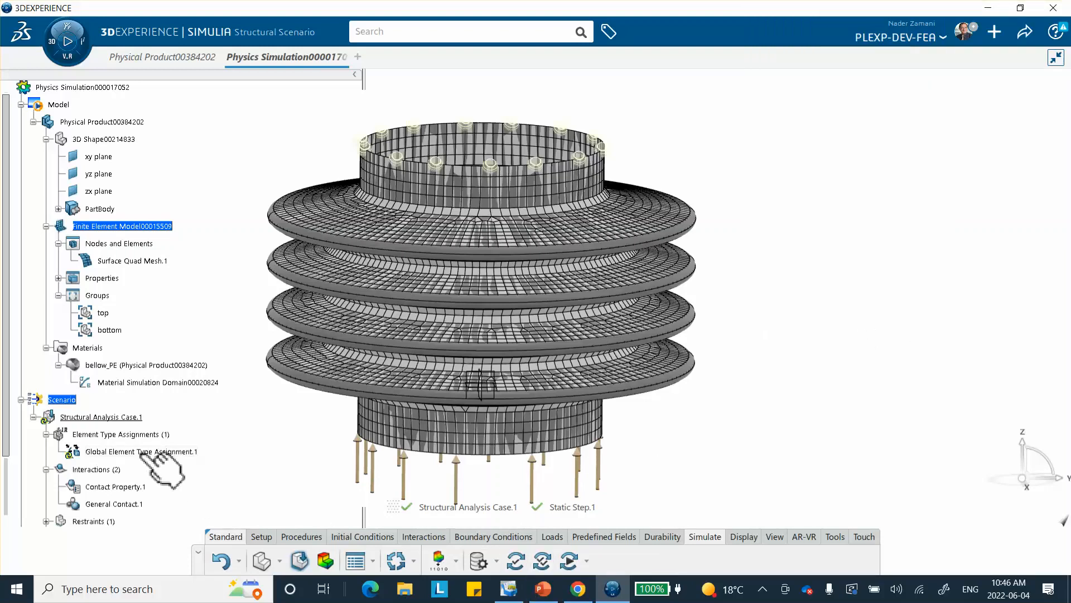
# Step: Check the element type specification on PowerPoint slide 2, and return to 3DEXPERIENCE
pyautogui.click(541, 587)
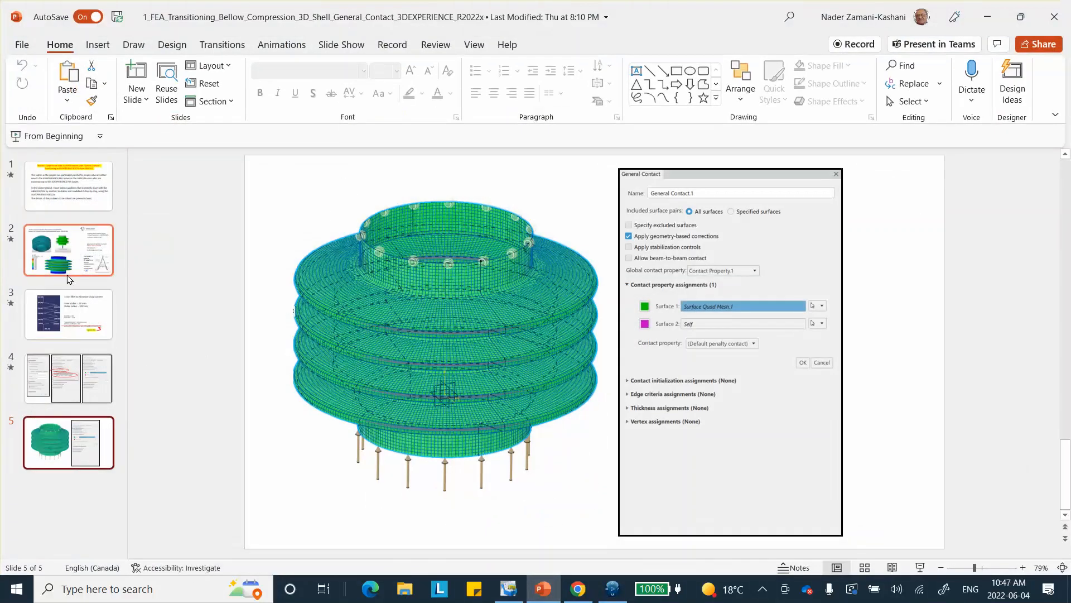
pyautogui.click(69, 276)
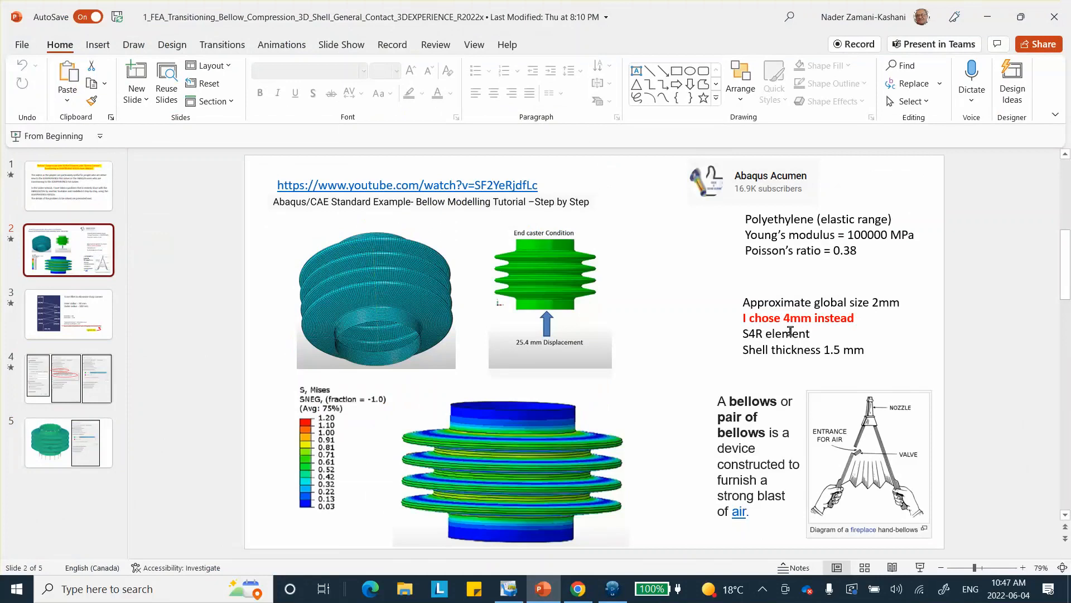
pyautogui.click(612, 589)
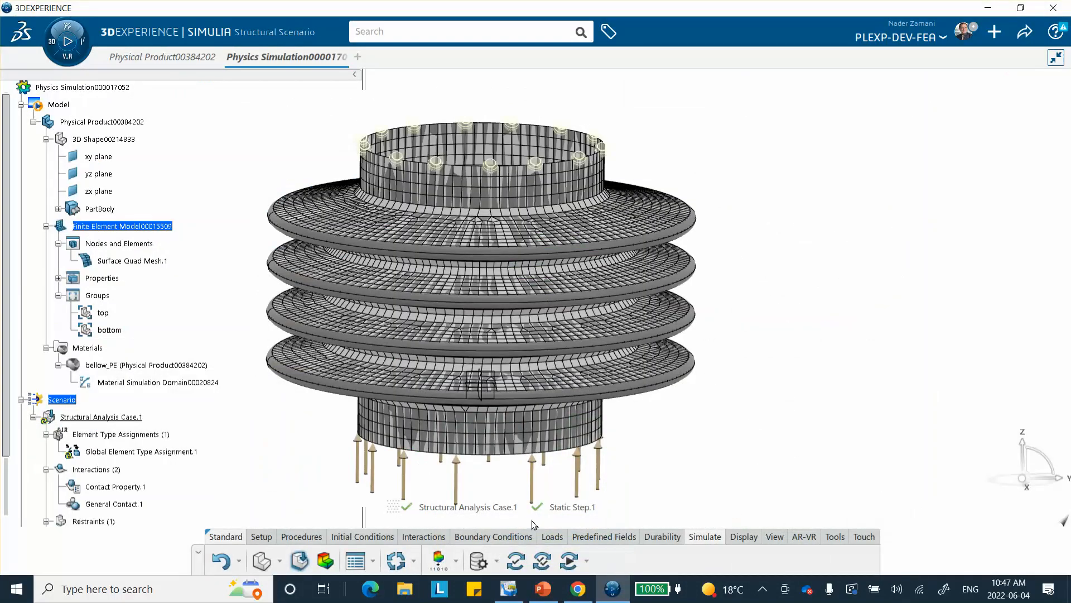
# Step: Run the Simulation Checks on the structural analysis case as local interactive with 4 cores, and examine the reported errors
pyautogui.click(516, 561)
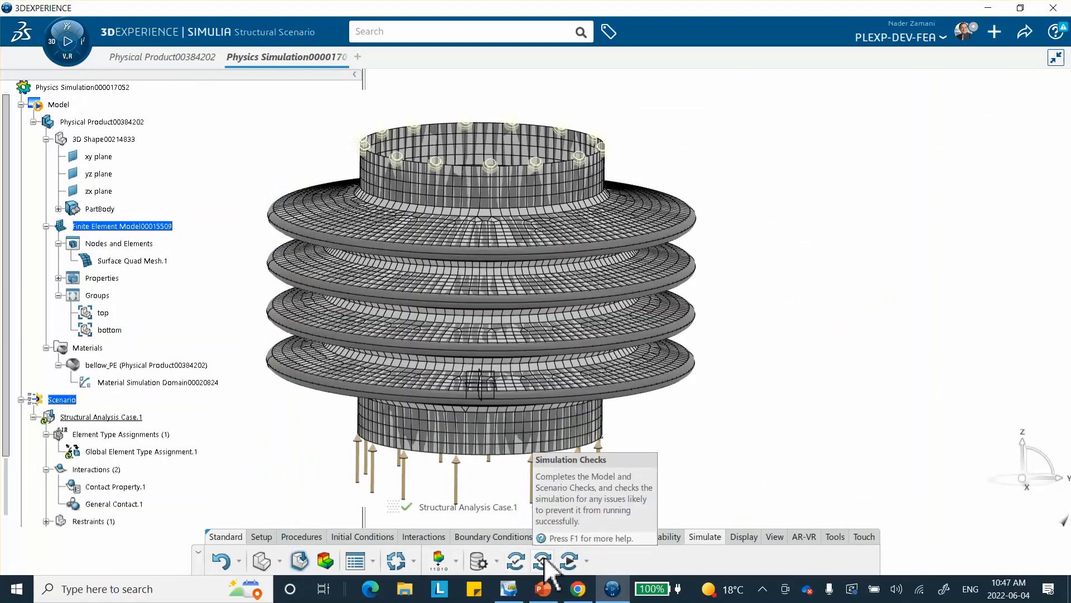
pyautogui.click(541, 561)
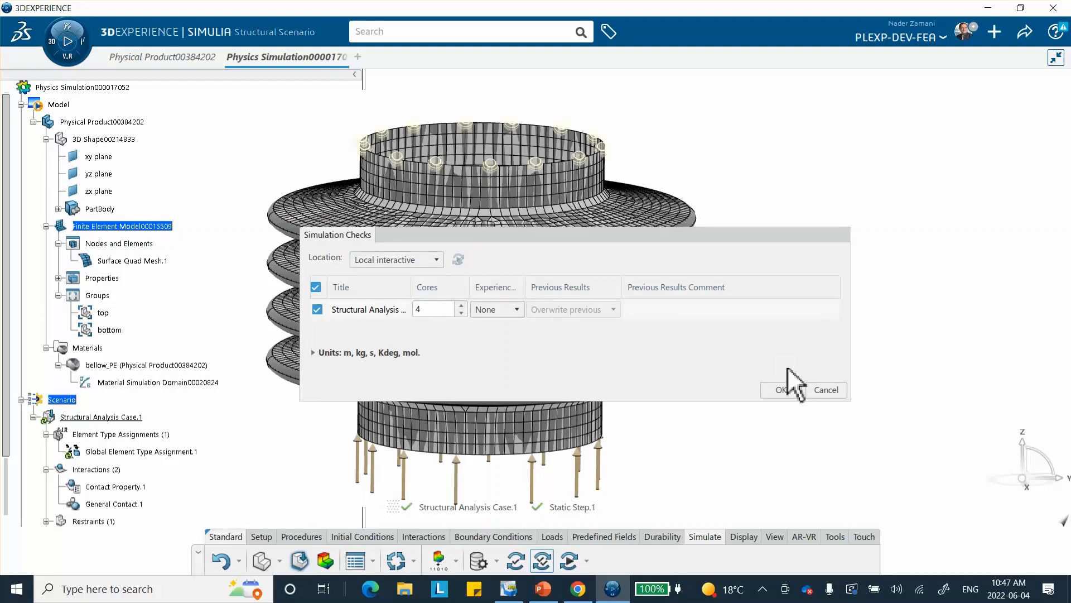
pyautogui.click(792, 385)
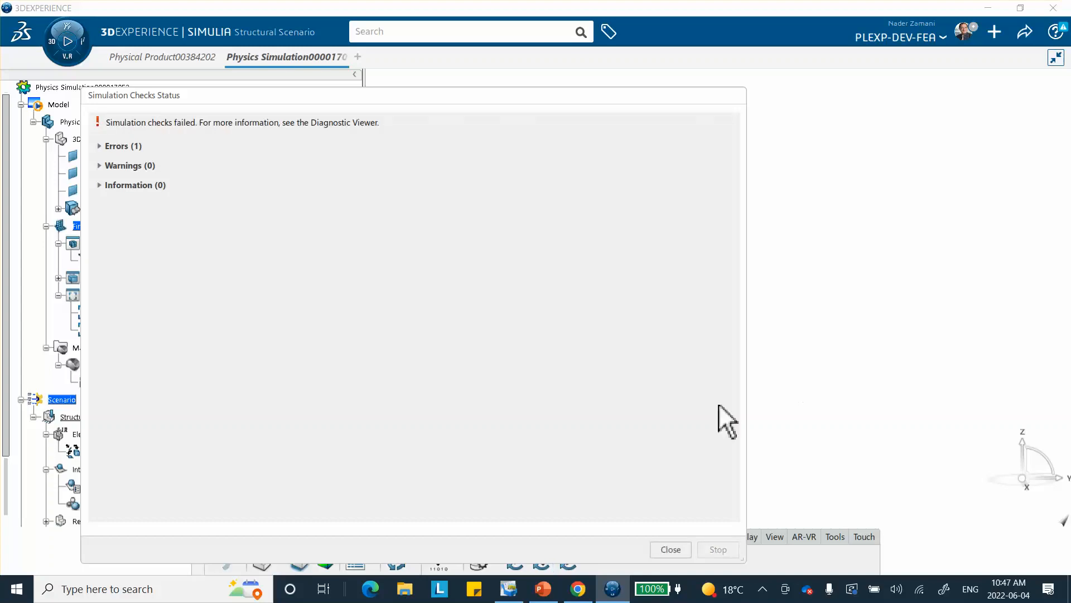
pyautogui.click(99, 145)
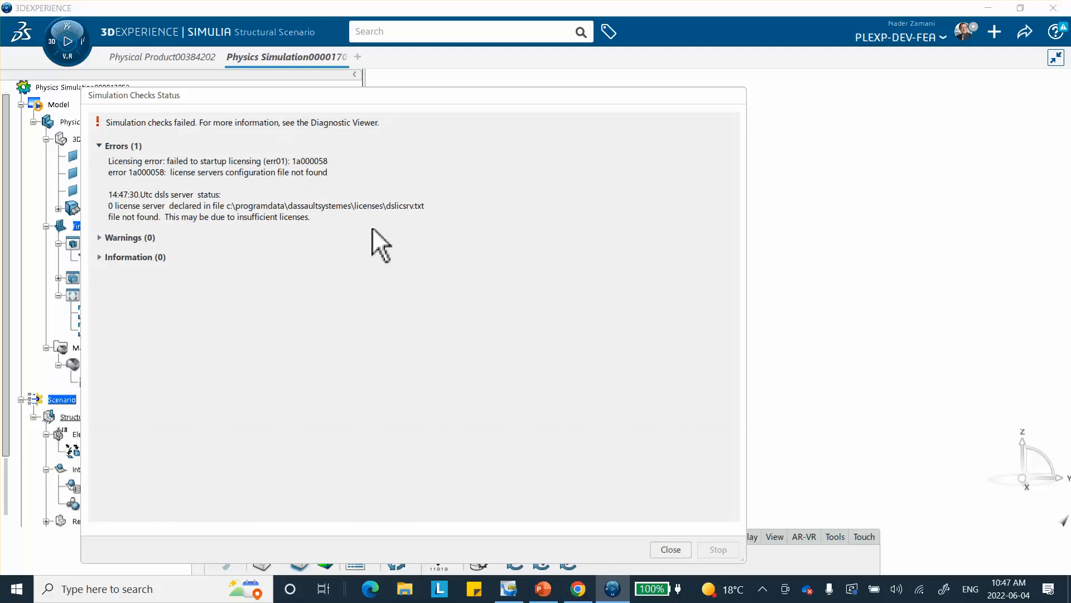
pyautogui.click(668, 551)
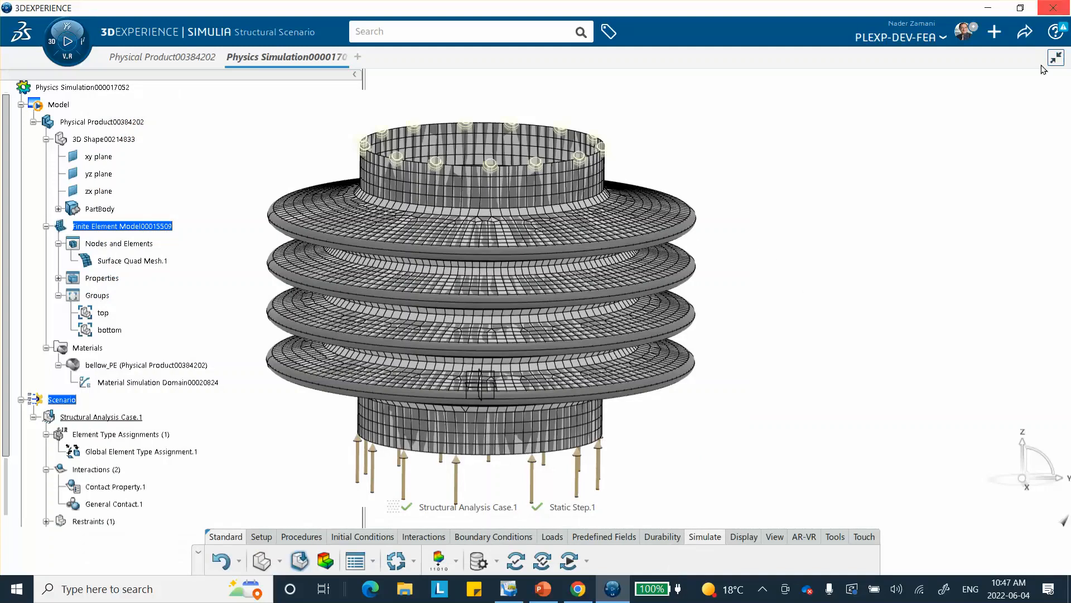
# Step: Save the simulation and rerun the Simulation Checks as local interactive with 4 cores, overwriting previous results
pyautogui.click(1025, 32)
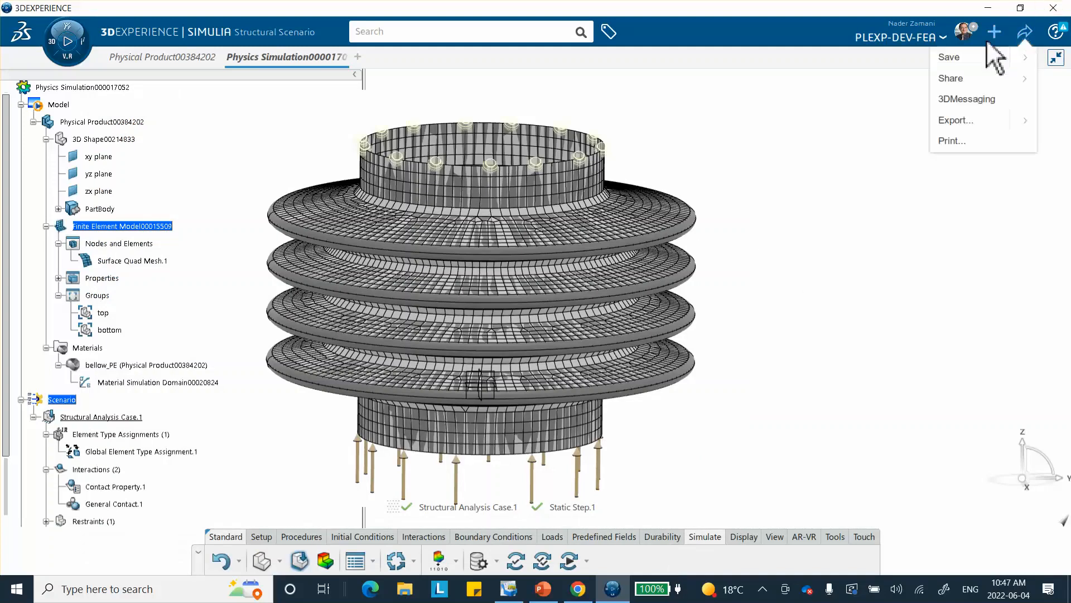
pyautogui.click(958, 61)
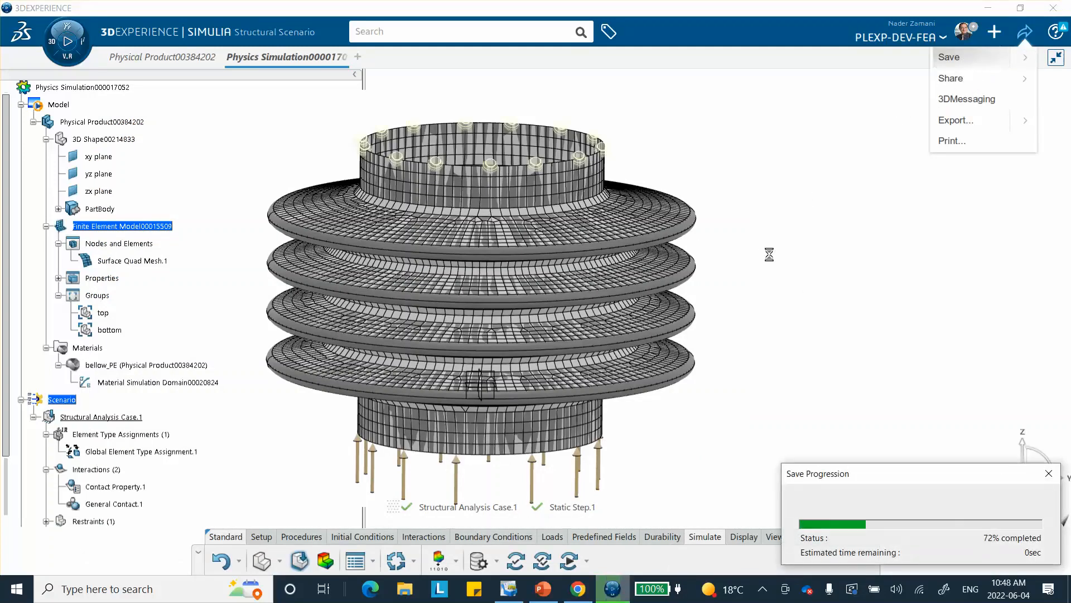
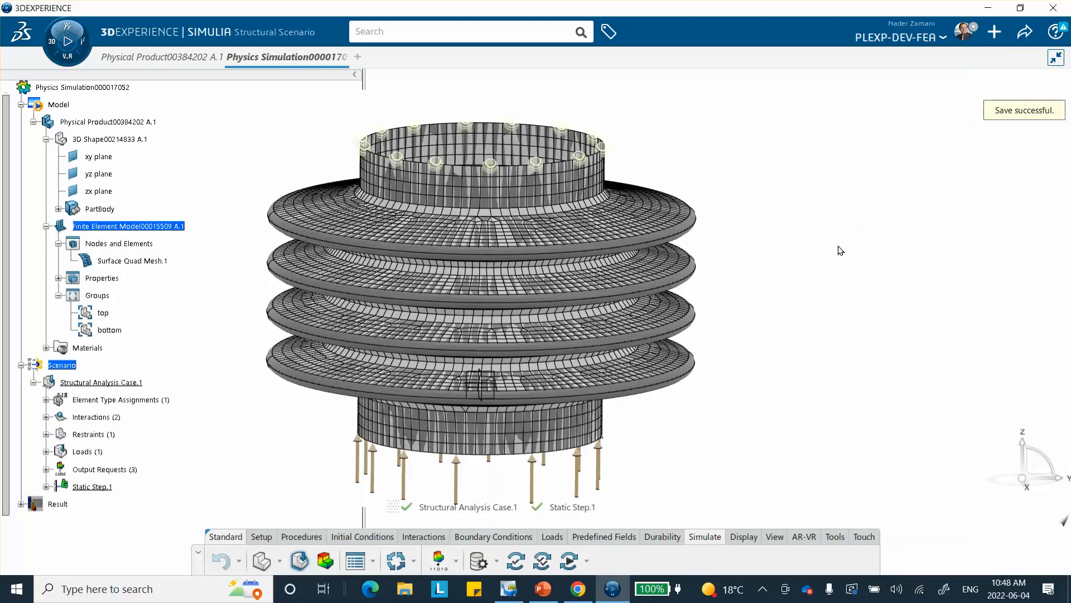
pyautogui.click(537, 562)
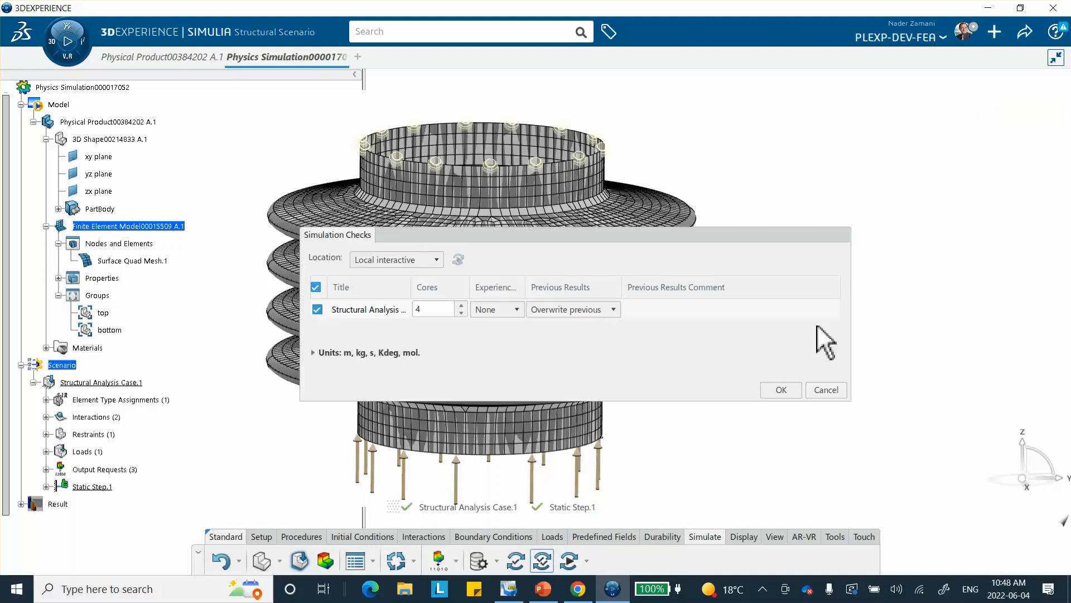
pyautogui.click(780, 389)
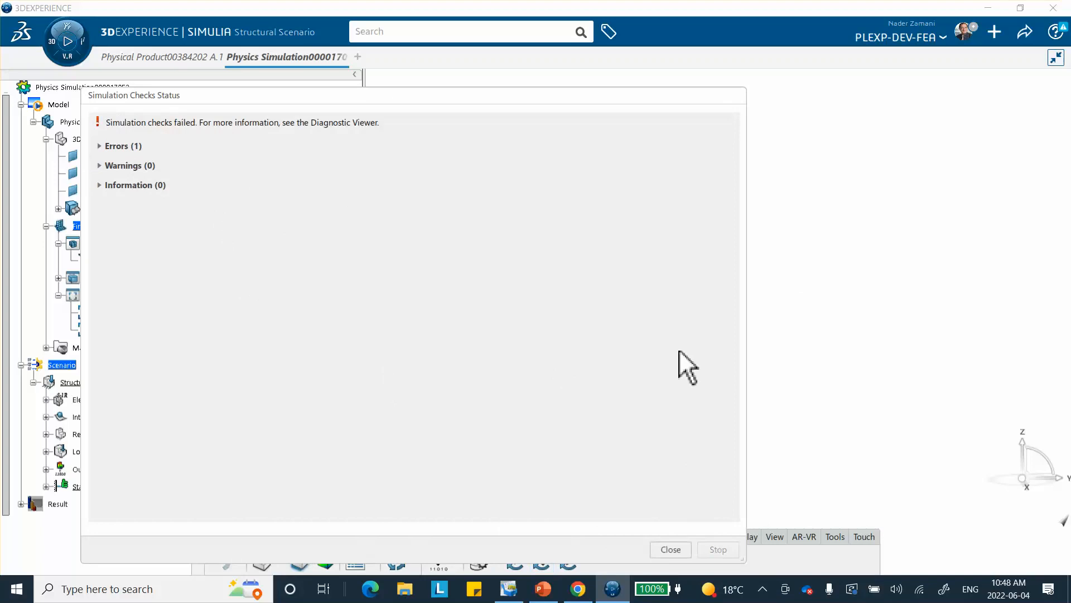
pyautogui.click(670, 549)
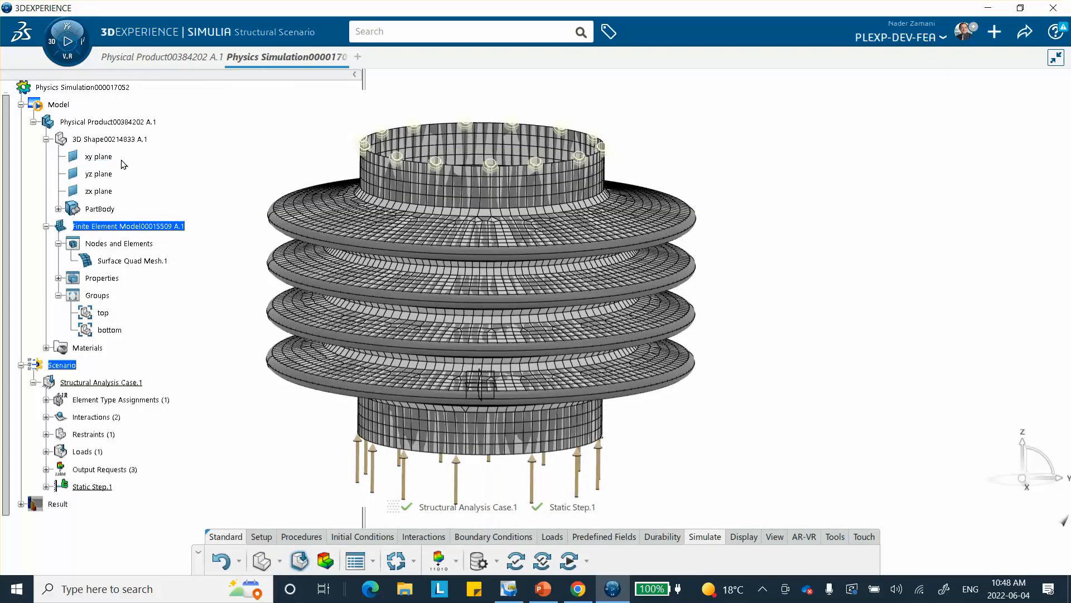
# Step: Retitle the physics simulation as my_License_Physics Simulation000017052 in its properties and save it
pyautogui.scroll(1, 124, 160)
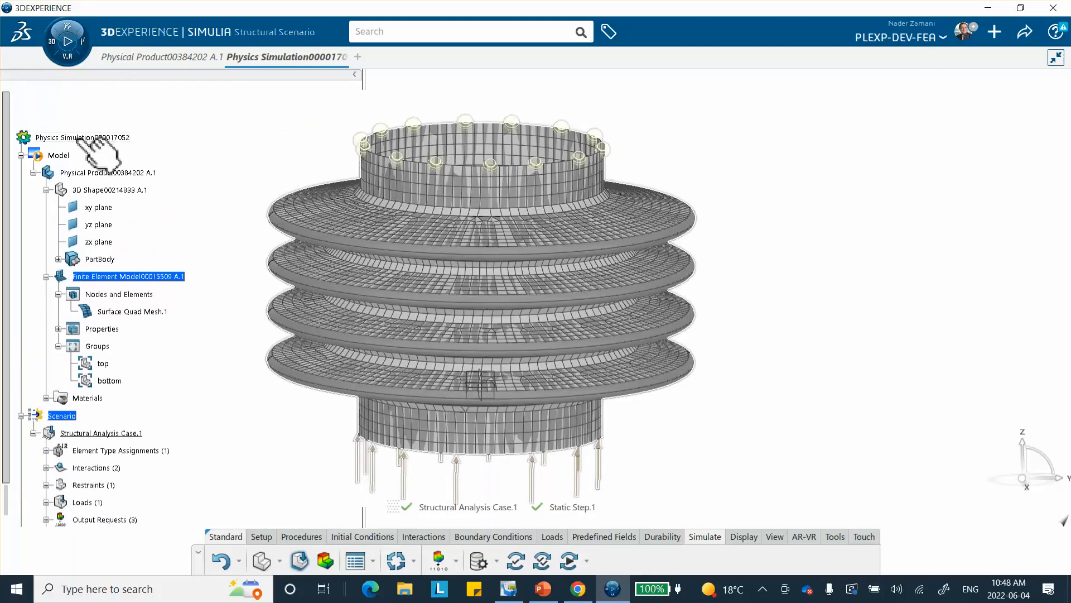
pyautogui.rightClick(78, 139)
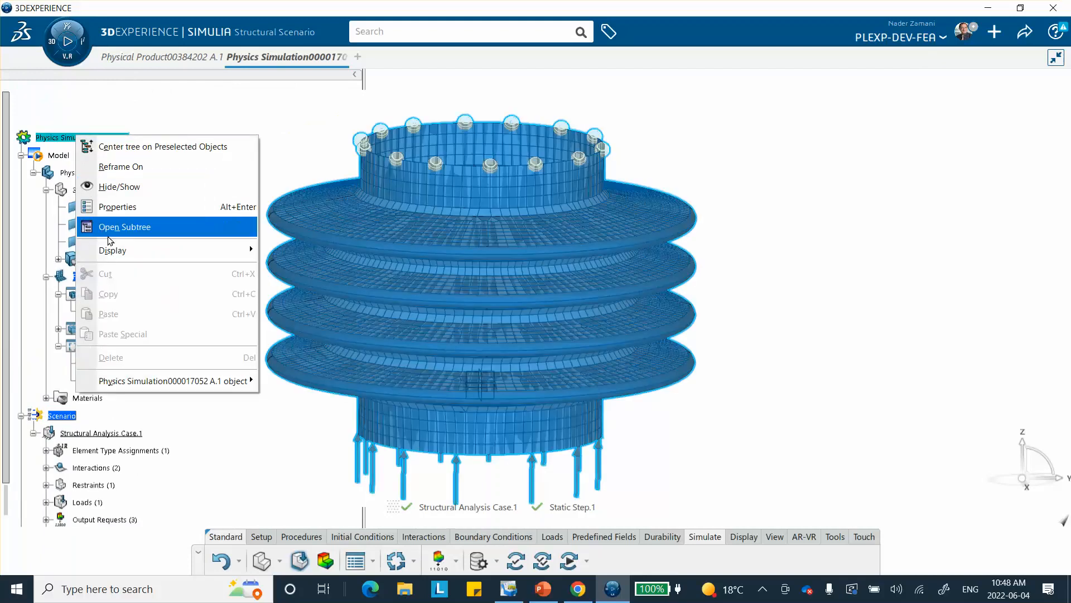
pyautogui.click(117, 209)
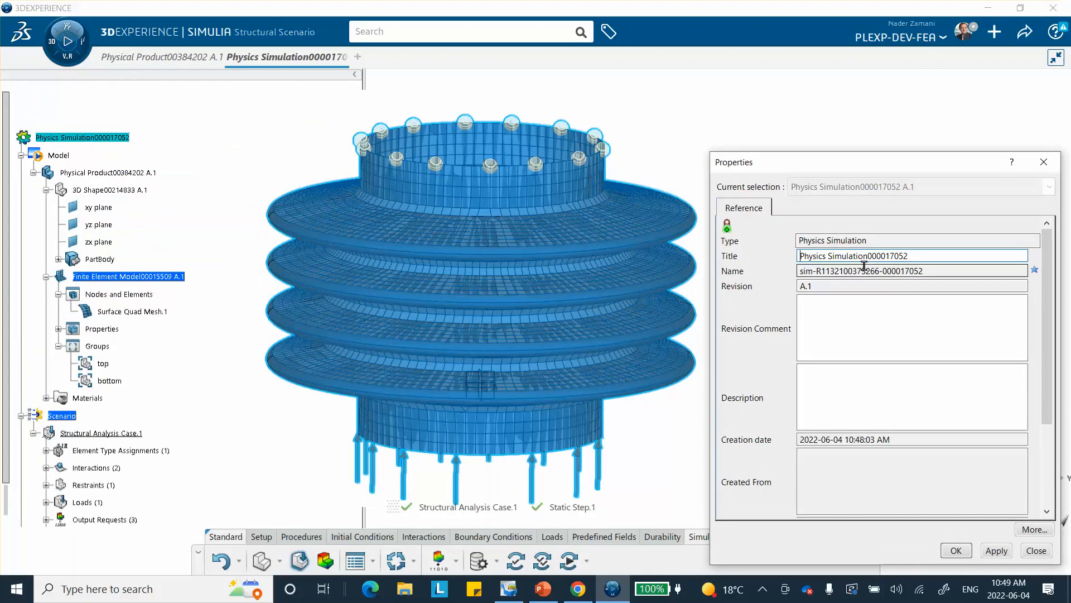
pyautogui.write('my_L')
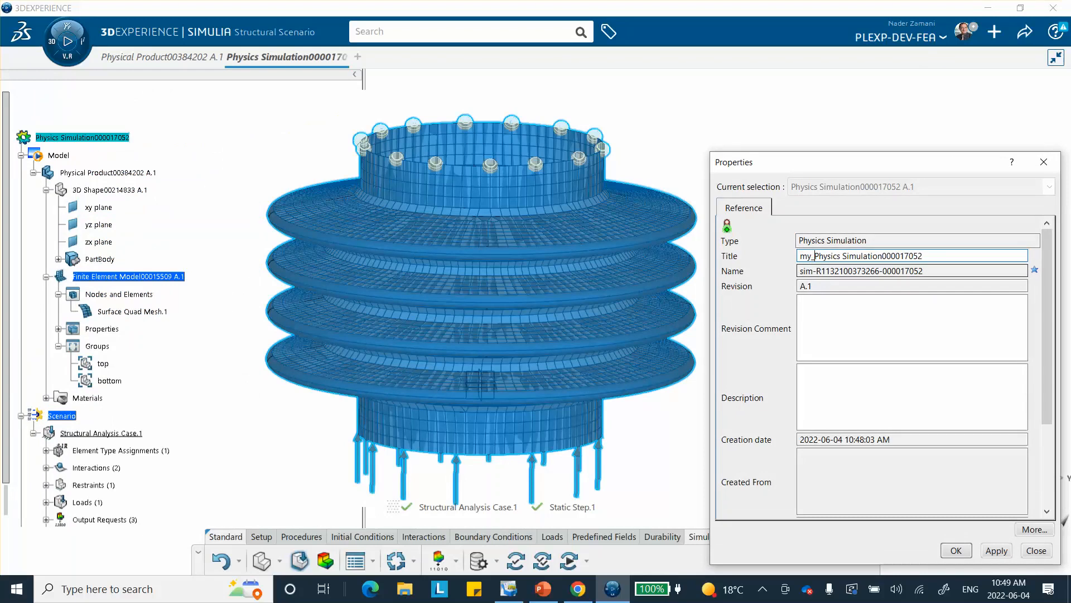
pyautogui.write('i')
pyautogui.write('ce')
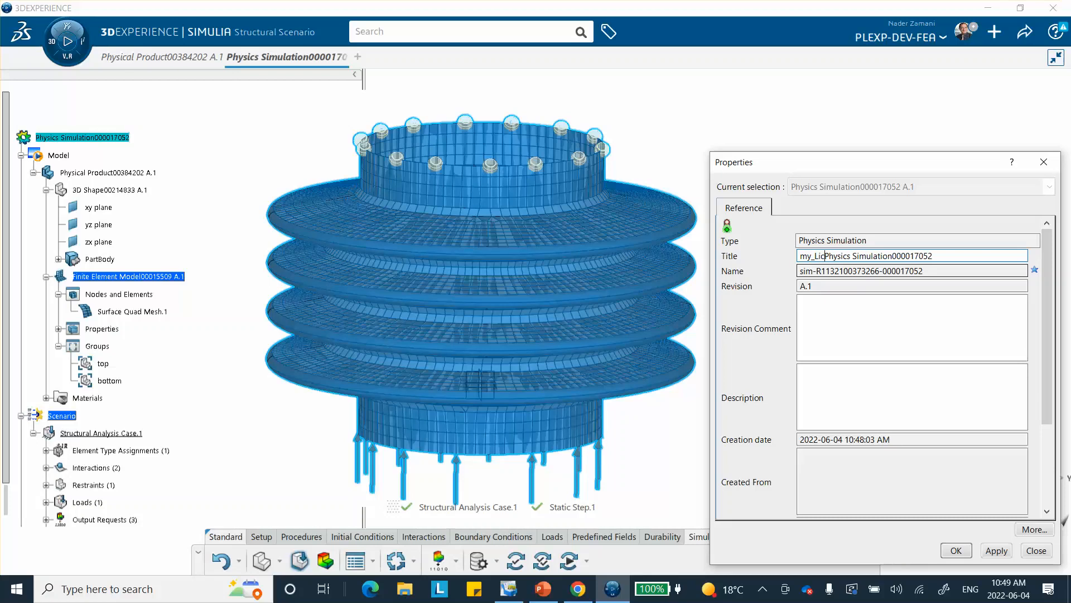
pyautogui.write('nse')
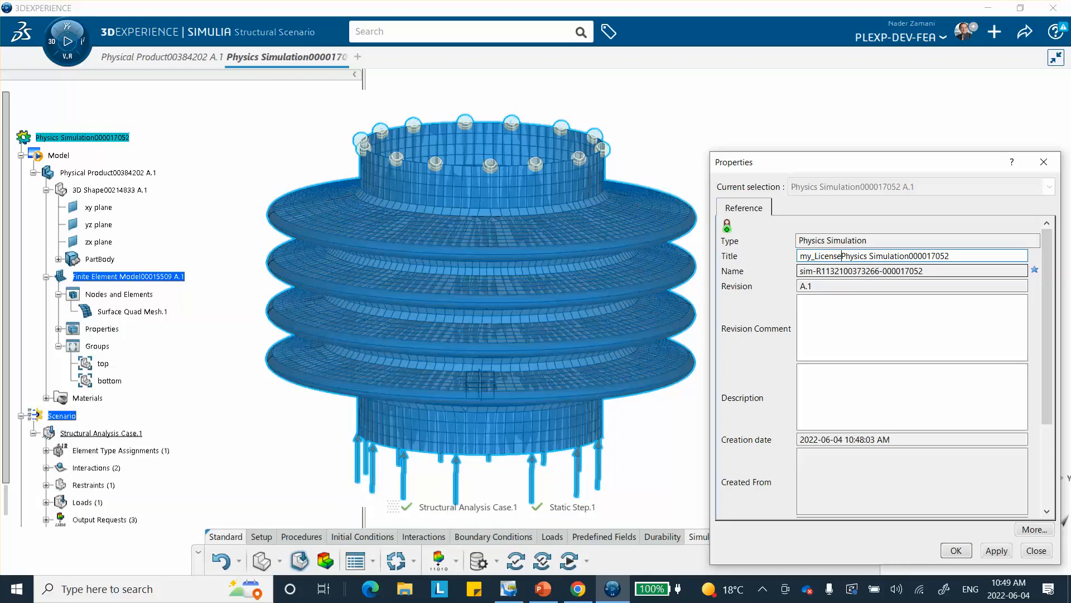
pyautogui.write('_')
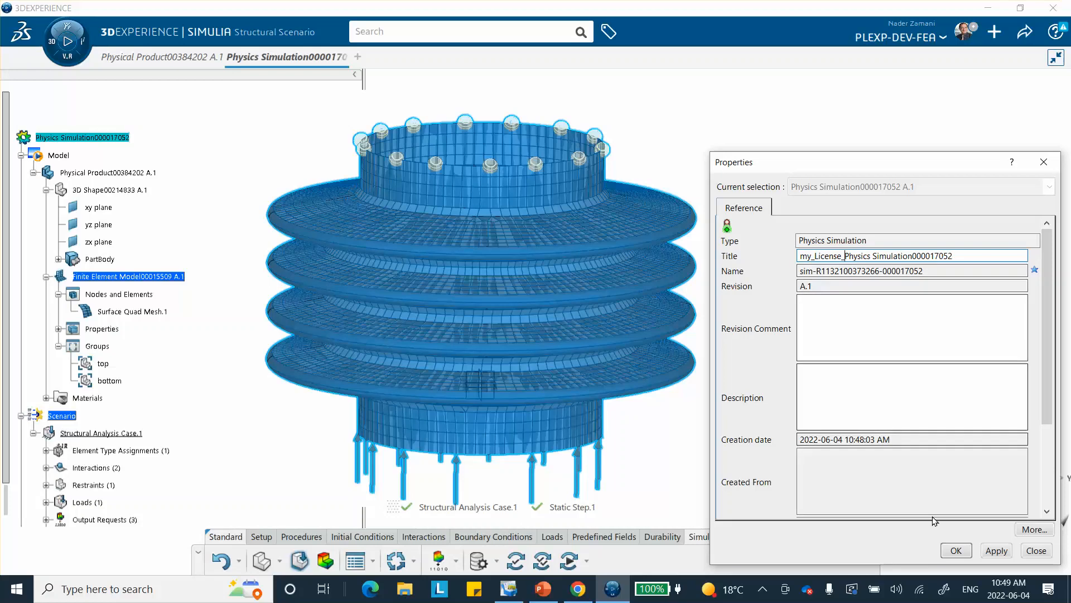
pyautogui.click(968, 550)
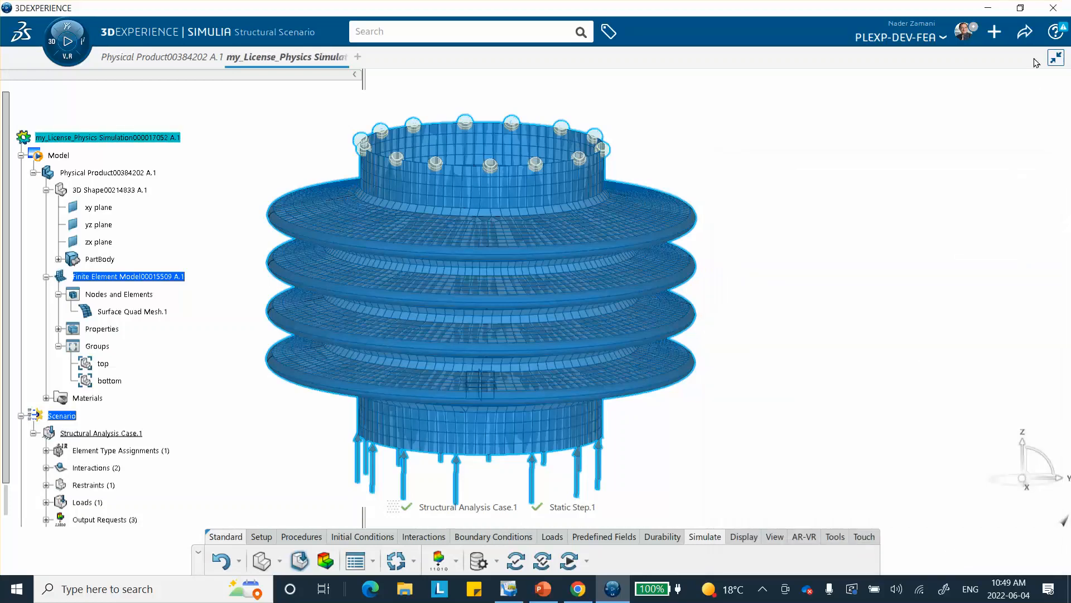
pyautogui.click(1025, 32)
pyautogui.click(955, 57)
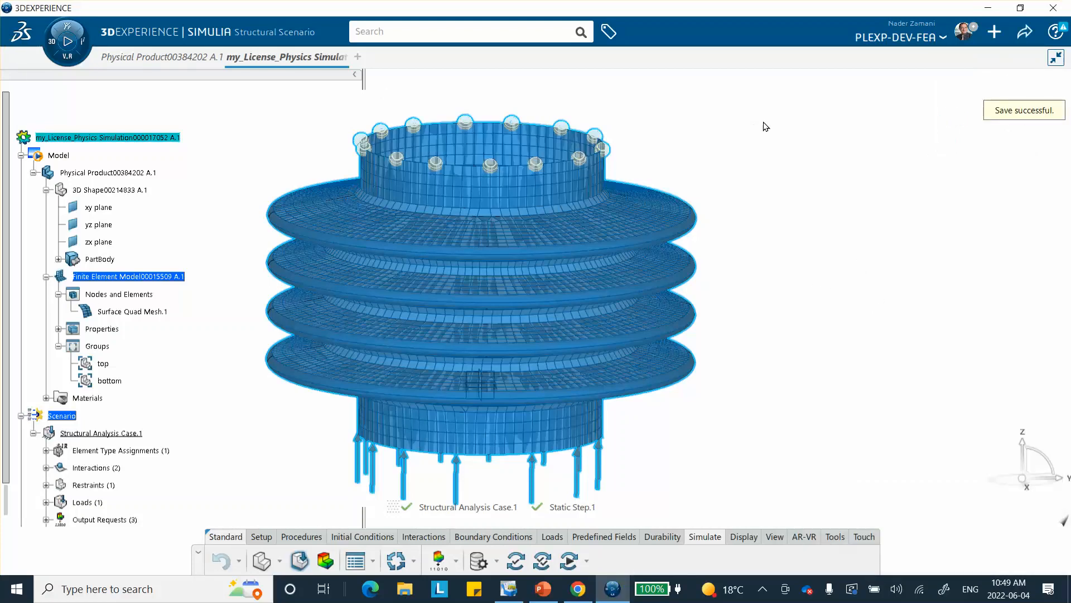
# Step: Close the simulation and physical product documents and exit 3DEXPERIENCE
pyautogui.click(342, 57)
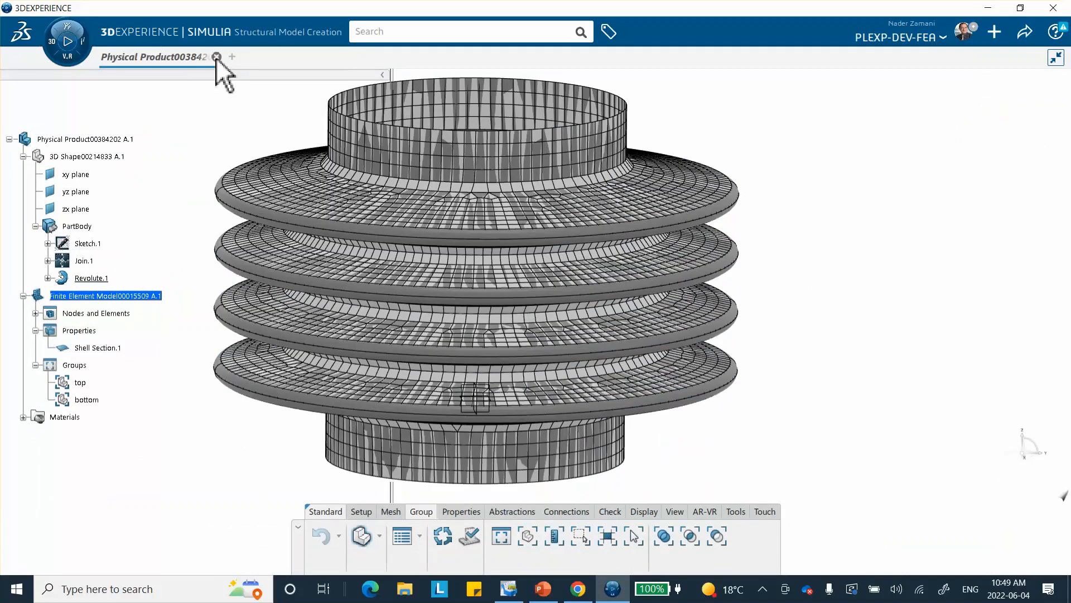
pyautogui.click(216, 57)
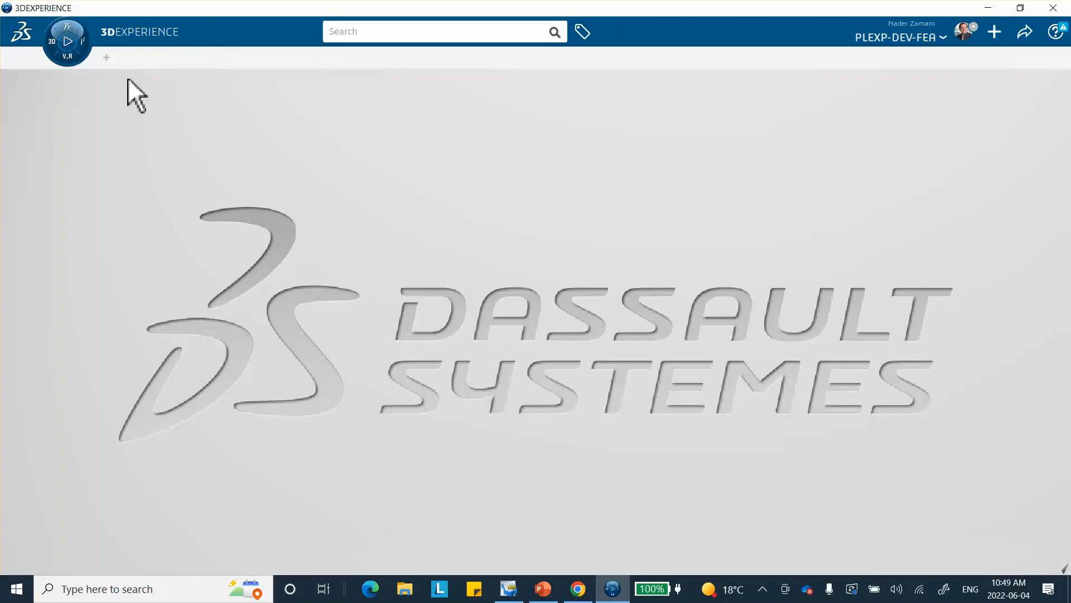
pyautogui.click(7, 8)
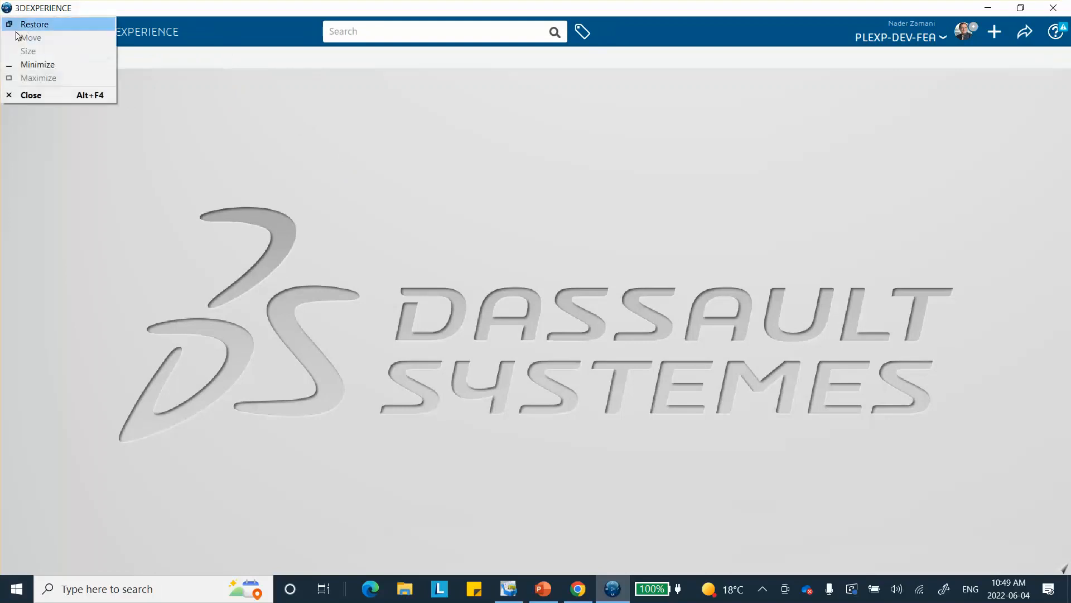
pyautogui.click(42, 96)
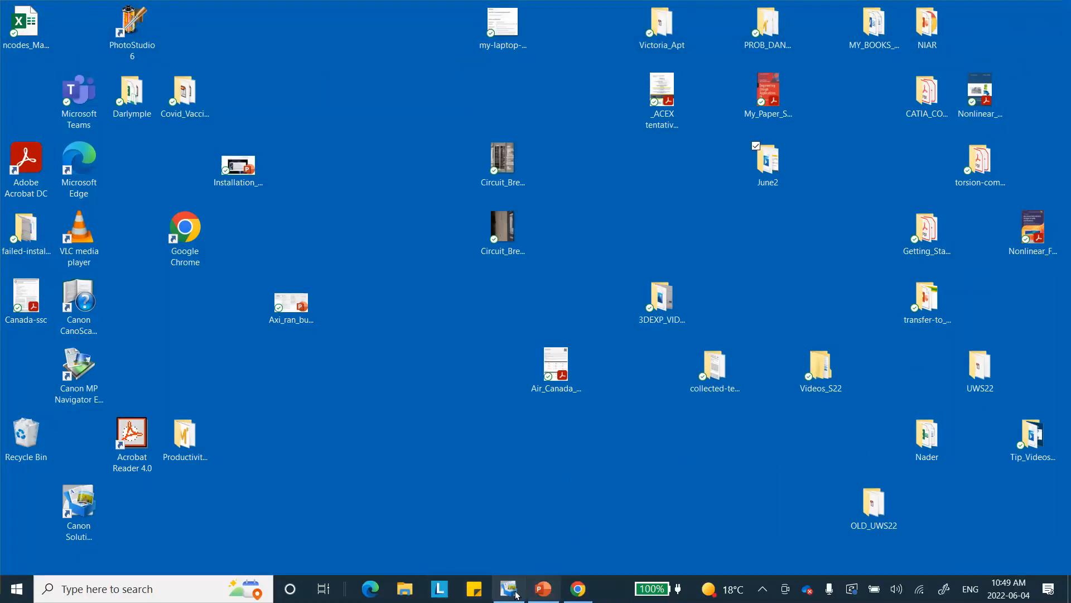
# Step: Relaunch 3DEXPERIENCE from the web dashboard in Chrome and restore the previous bellow session, dismissing the welcome window
pyautogui.click(577, 589)
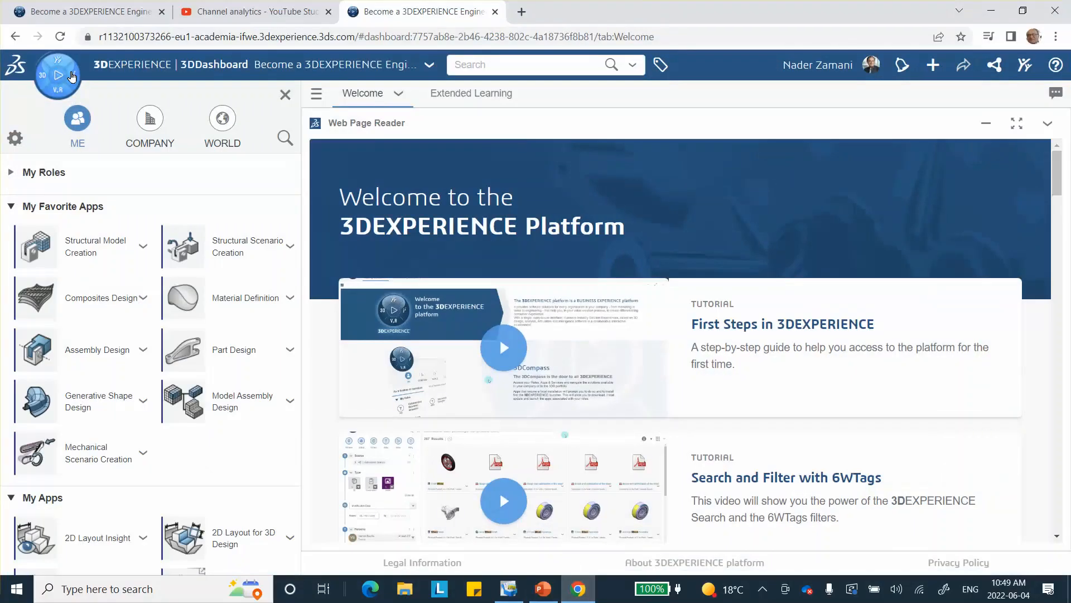
pyautogui.click(42, 75)
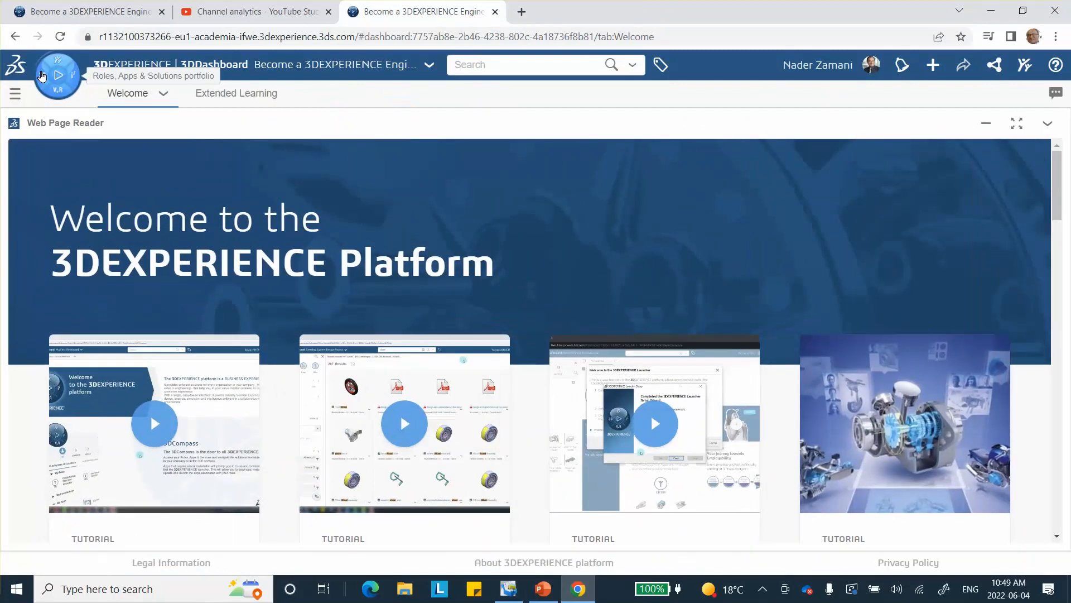
pyautogui.click(41, 76)
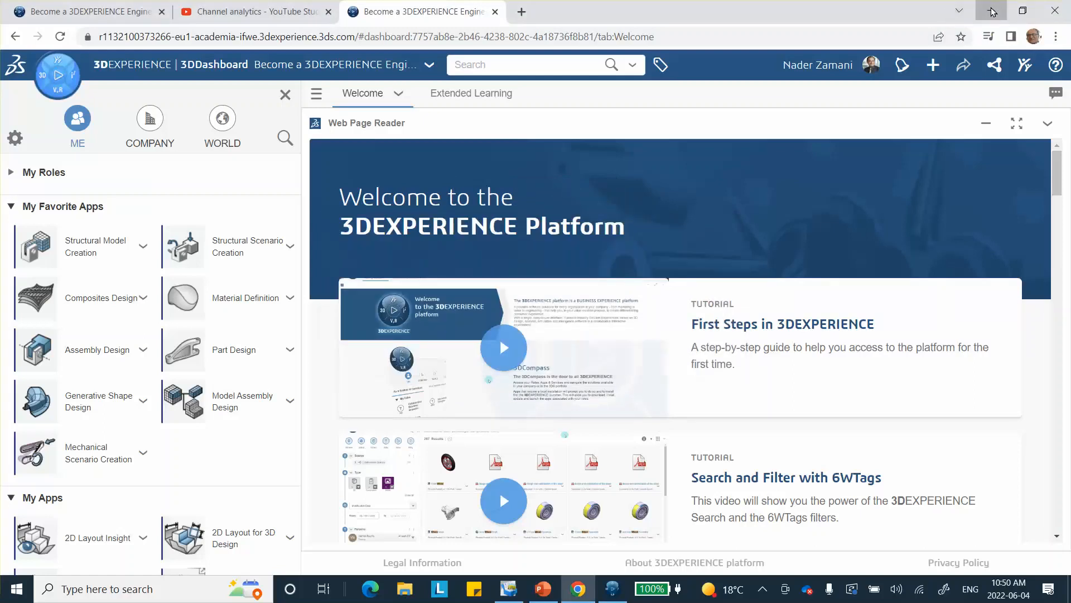
pyautogui.click(991, 11)
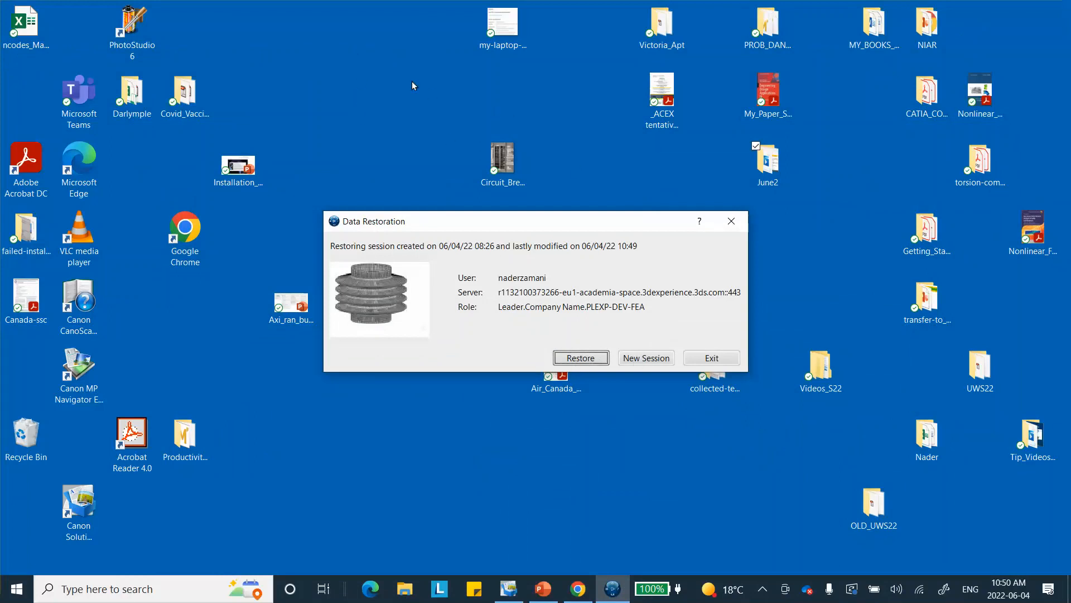
pyautogui.click(579, 360)
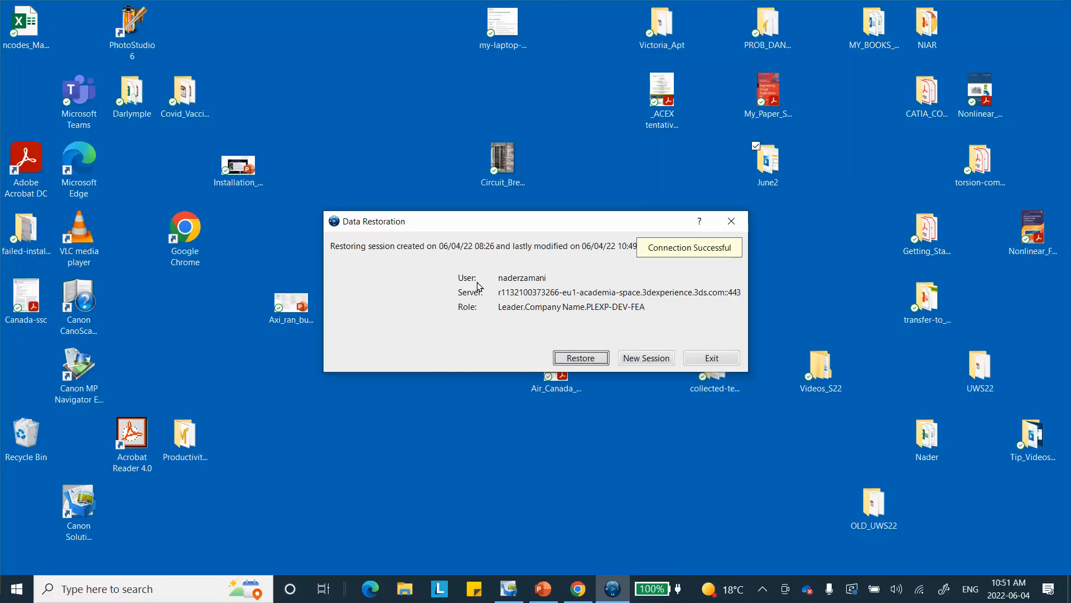
pyautogui.click(581, 357)
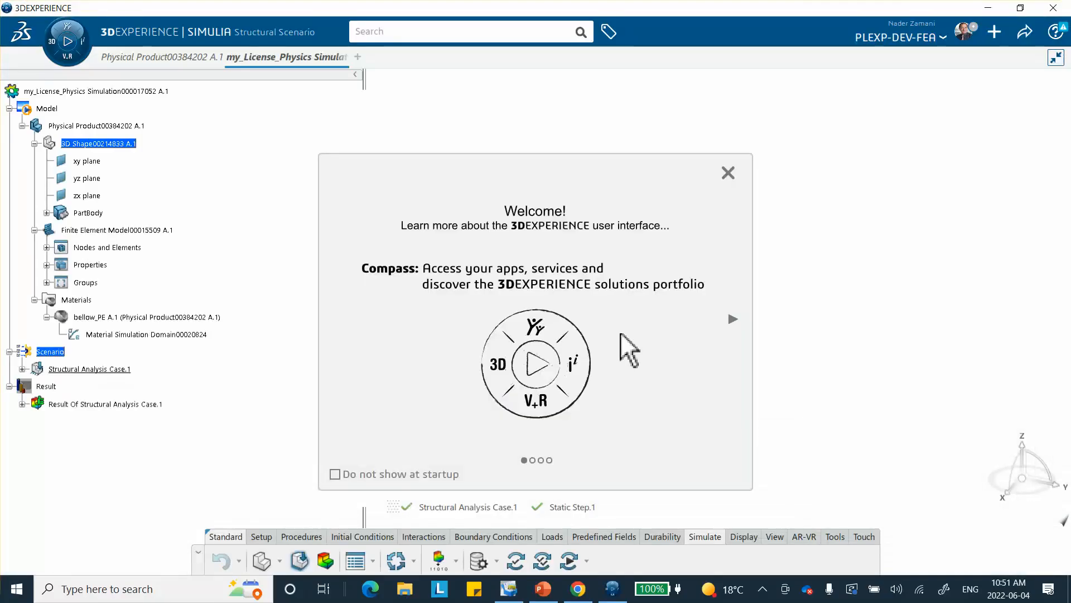
pyautogui.click(728, 173)
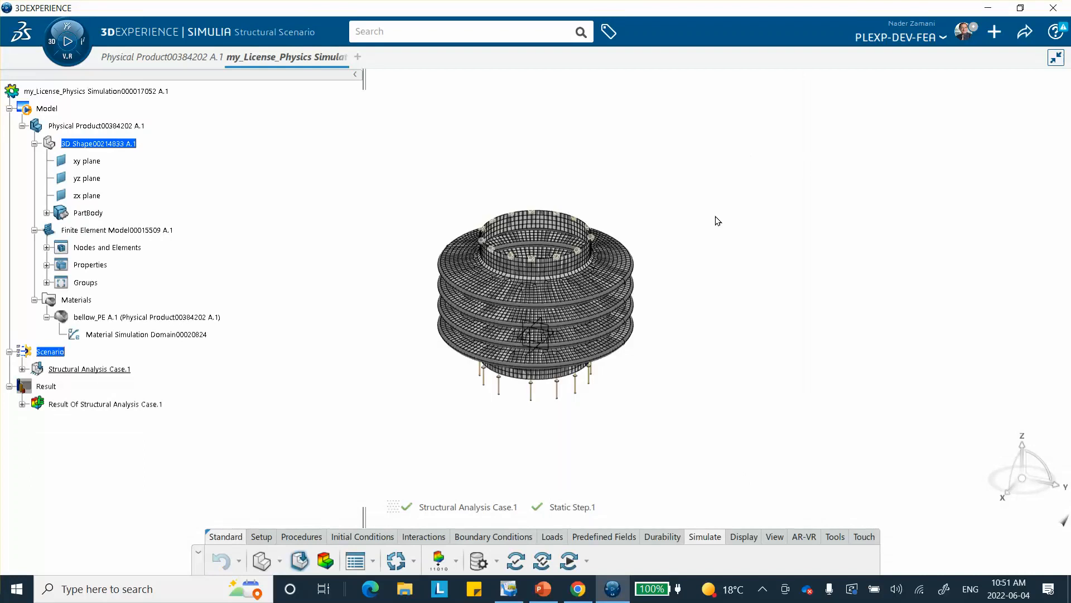
# Step: Run the Model and Scenario Checks and the Simulation Checks on the bellow analysis
pyautogui.click(541, 562)
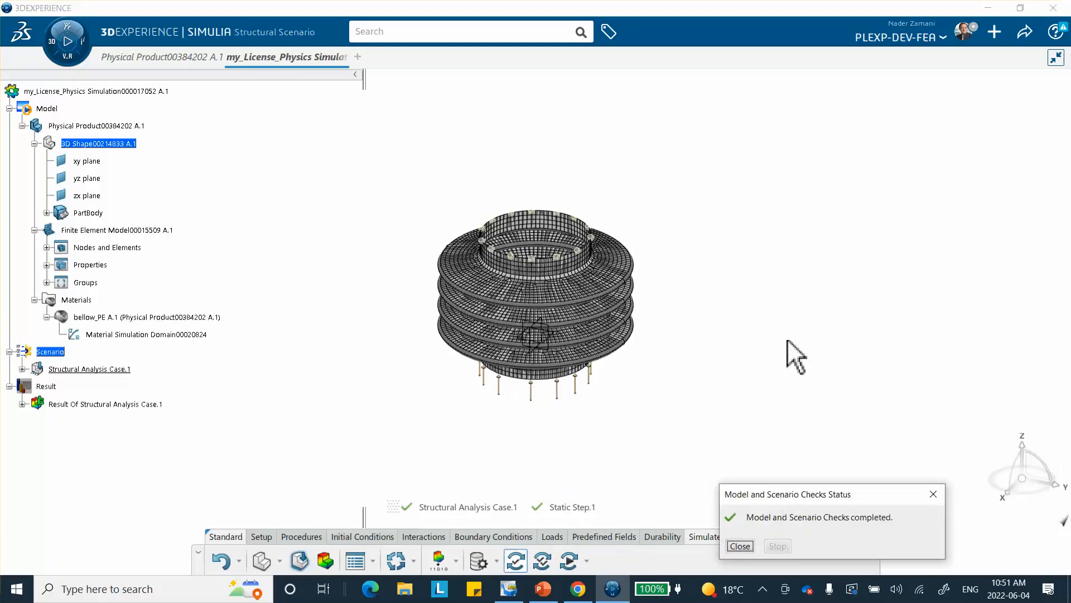
pyautogui.click(740, 546)
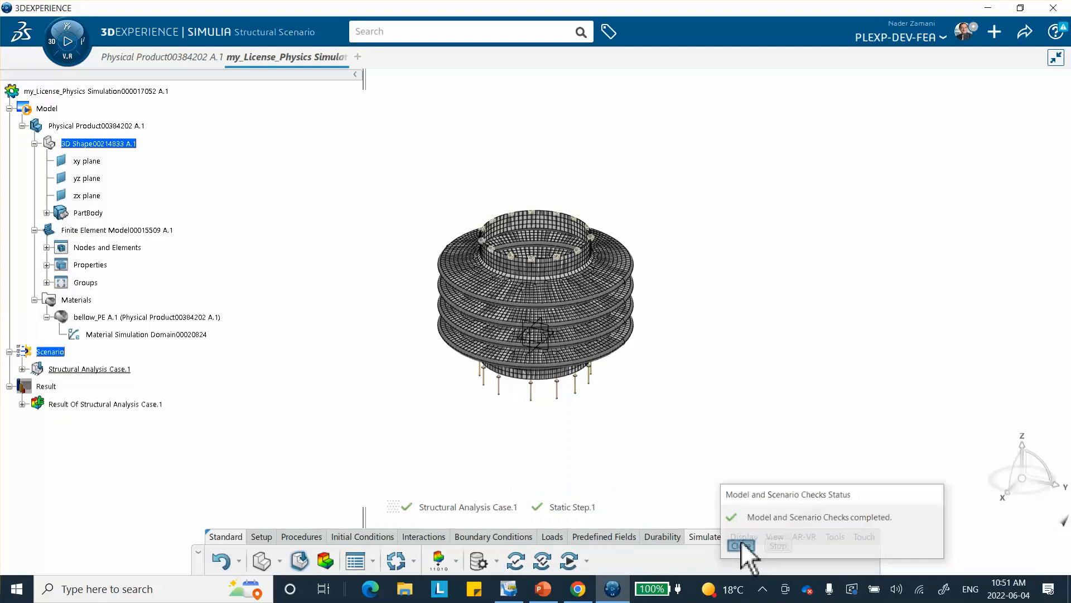
pyautogui.click(543, 561)
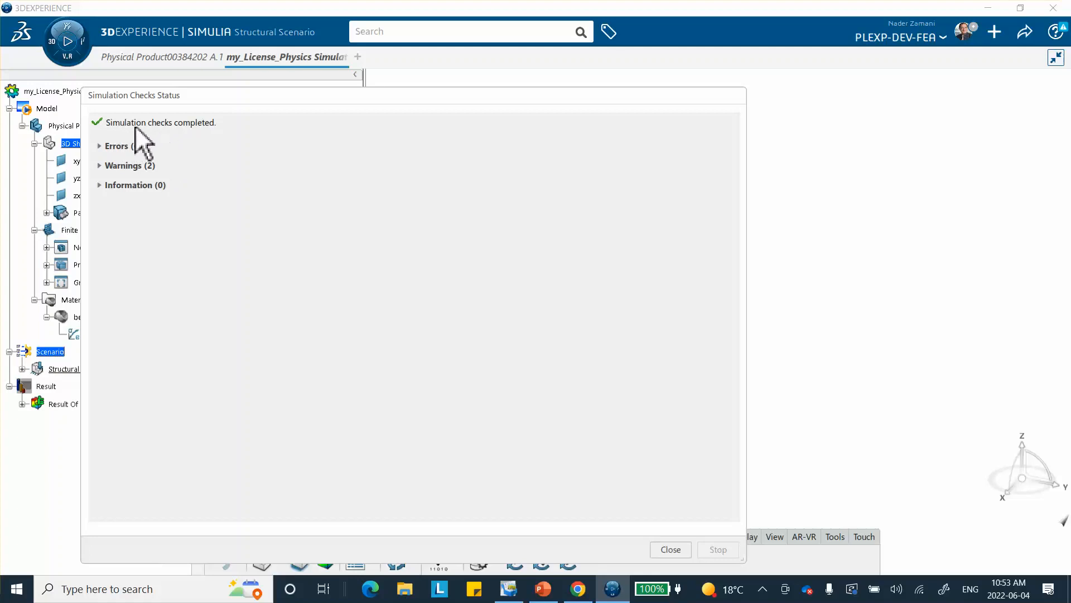
pyautogui.click(670, 550)
# Step: Simulate the structural analysis case as local interactive with 4 cores, overwriting previous results, and monitor its iterations
pyautogui.click(569, 561)
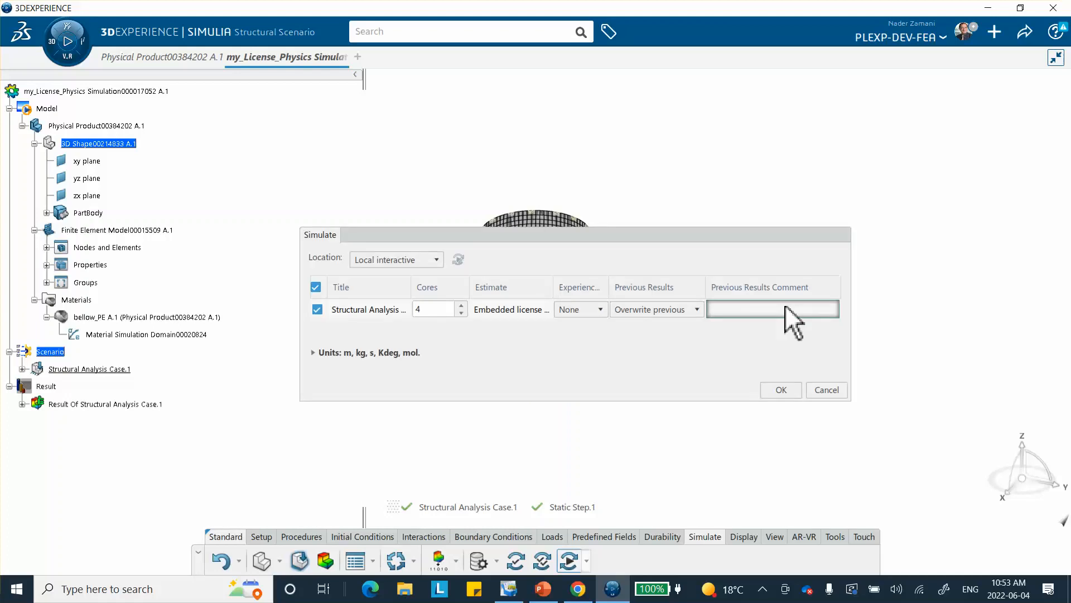
pyautogui.click(786, 382)
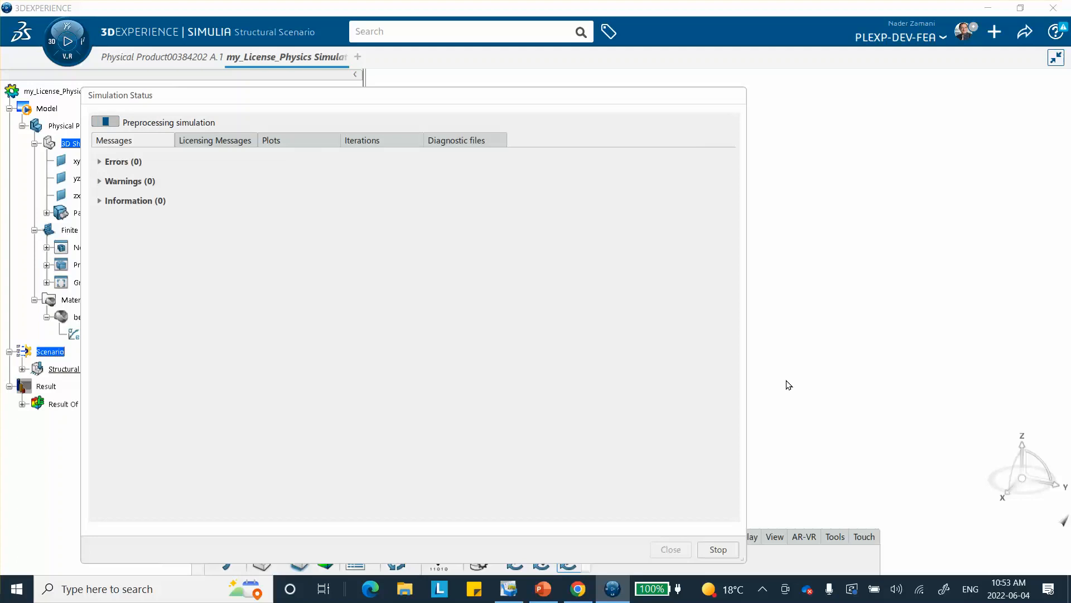
pyautogui.click(366, 141)
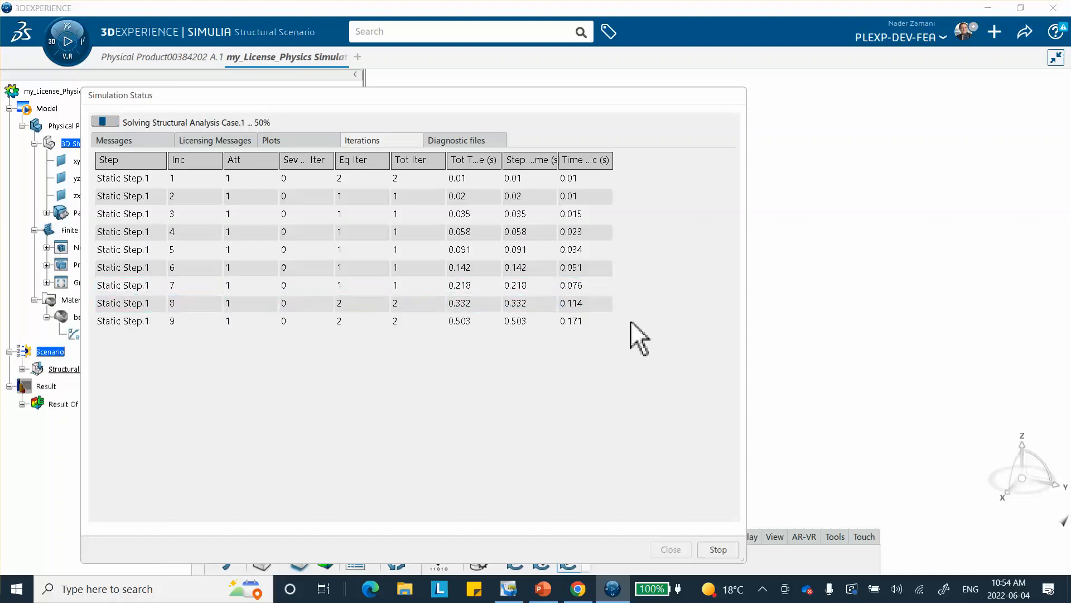
pyautogui.click(564, 321)
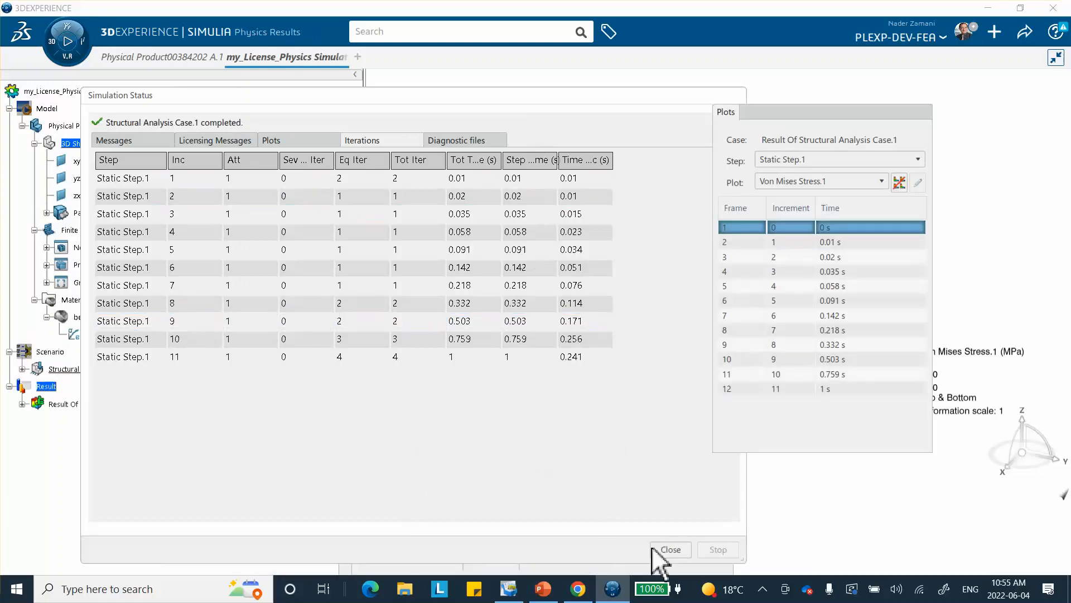
pyautogui.click(670, 549)
# Step: Step through the Von Mises stress frames of Static Step.1 up to frame 12 at 1 s
pyautogui.moveTo(631, 419); pyautogui.dragTo(577, 375, button='middle')
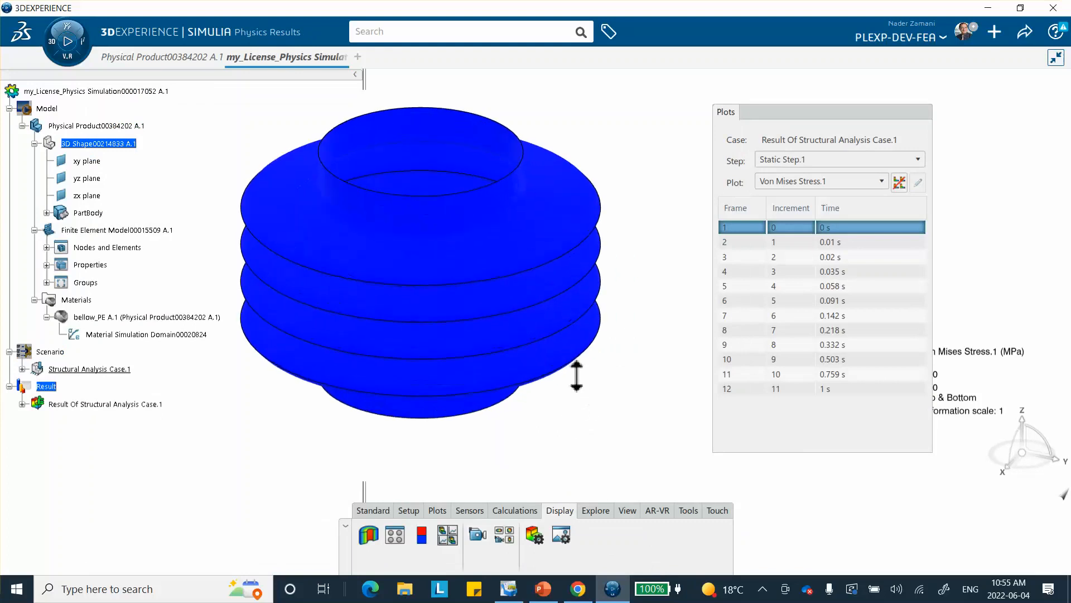
pyautogui.click(785, 241)
pyautogui.click(800, 256)
pyautogui.click(819, 286)
pyautogui.click(825, 317)
pyautogui.click(825, 344)
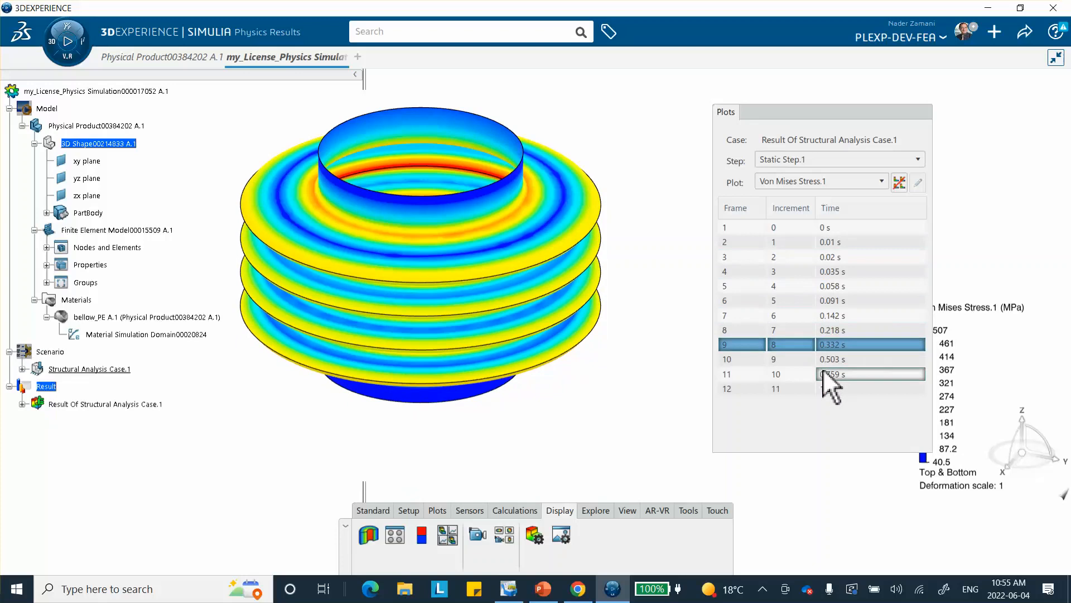
pyautogui.click(823, 373)
pyautogui.click(825, 389)
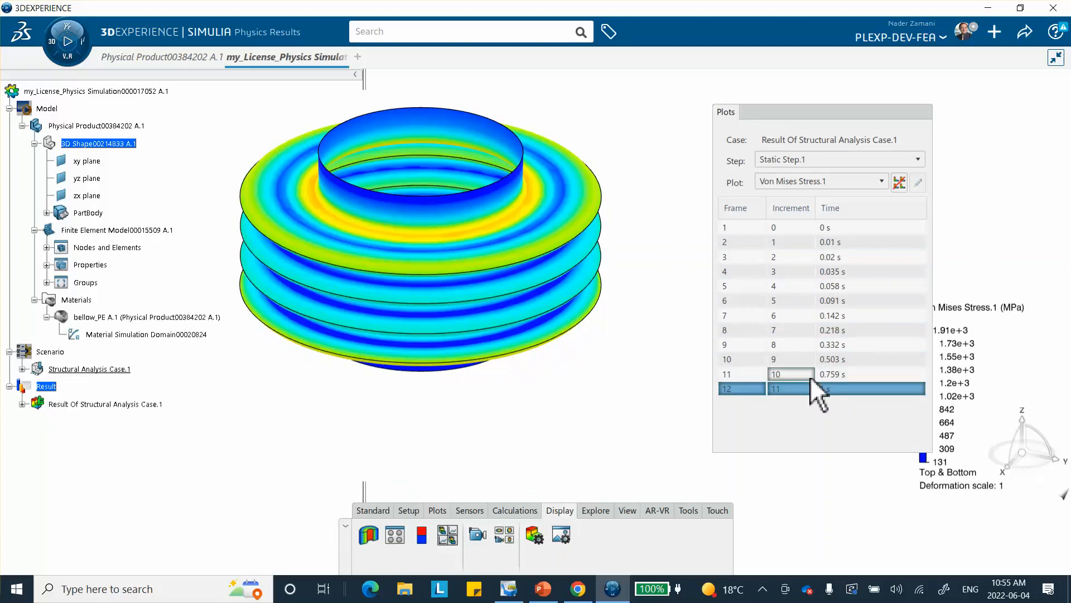
# Step: Collapse the plot list and examine the stress contours on the deformed bellow from a closer, rotated view
pyautogui.moveTo(312, 258)
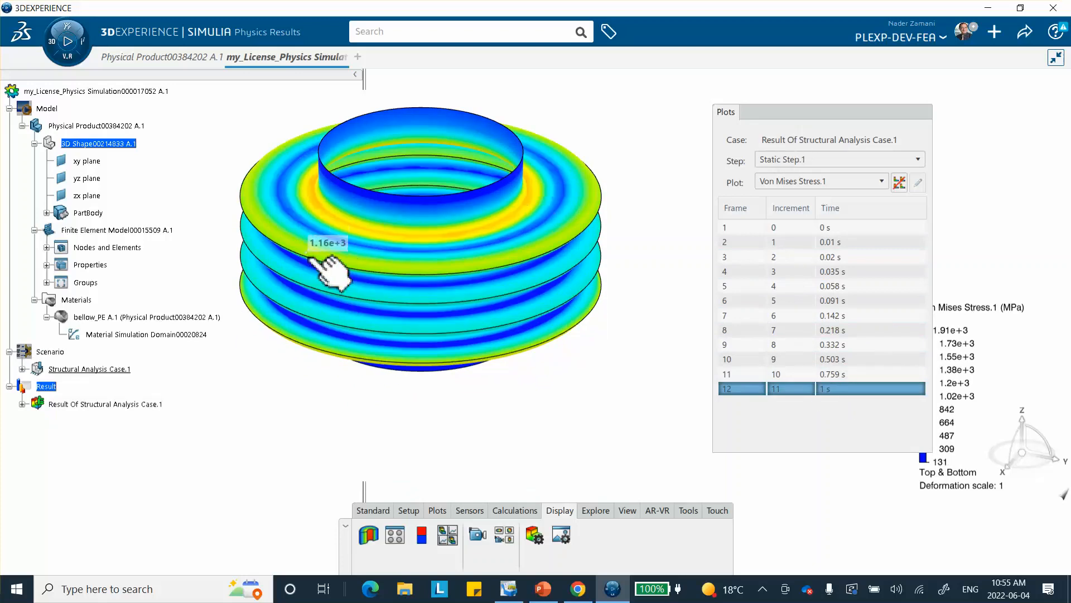
pyautogui.click(778, 114)
pyautogui.moveTo(503, 349)
pyautogui.moveTo(503, 348); pyautogui.dragTo(634, 354, button='middle')
pyautogui.moveTo(489, 246); pyautogui.dragTo(509, 318, button='middle')
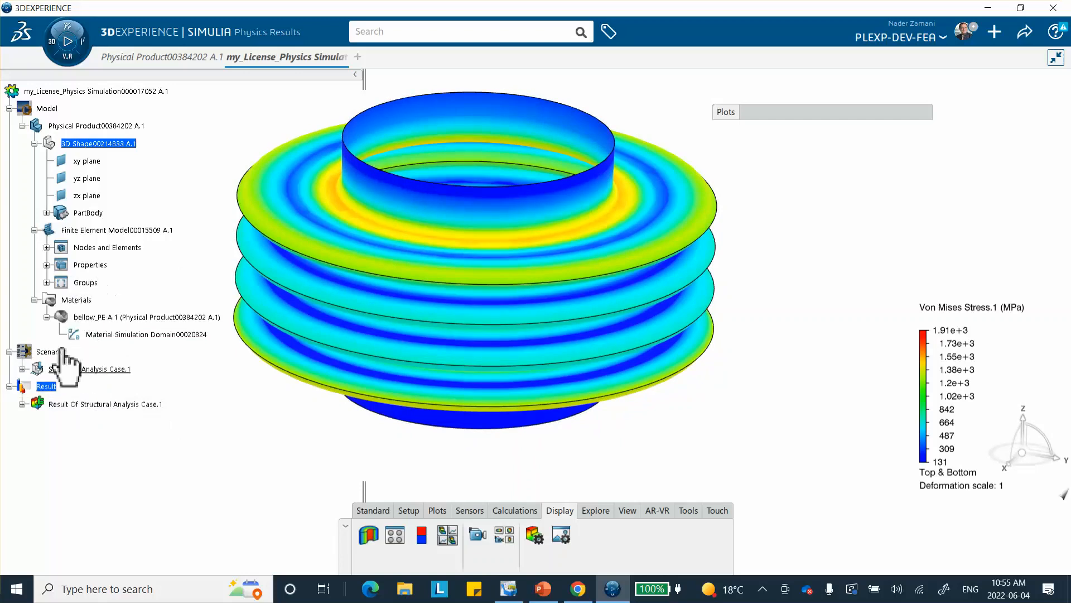
# Step: Set the translation of the Applied Translation.1 load on the bottom support to 50 mm
pyautogui.click(23, 368)
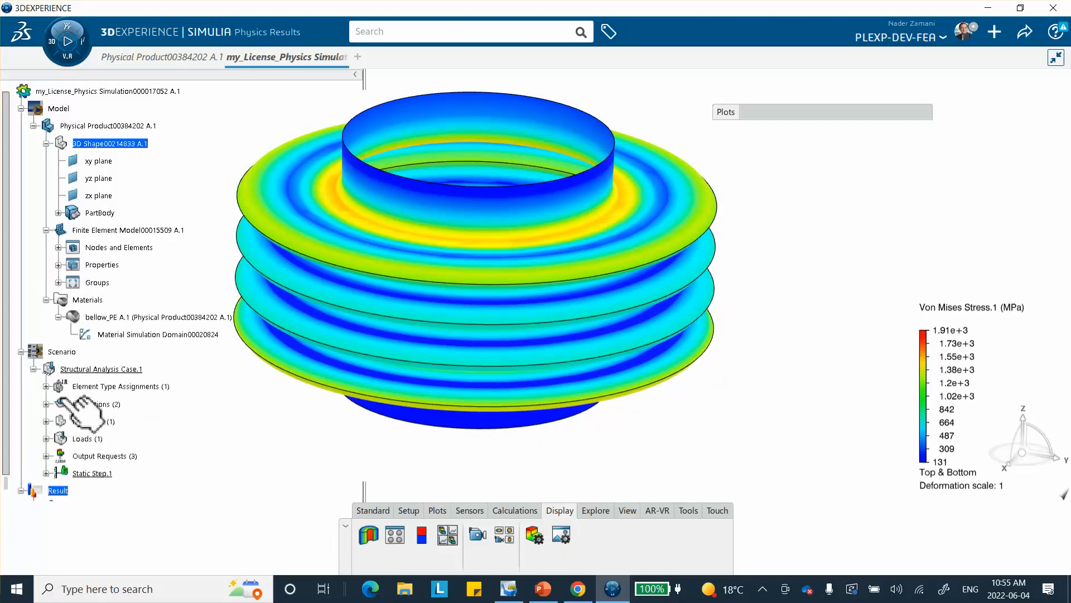
pyautogui.click(46, 438)
pyautogui.click(132, 455)
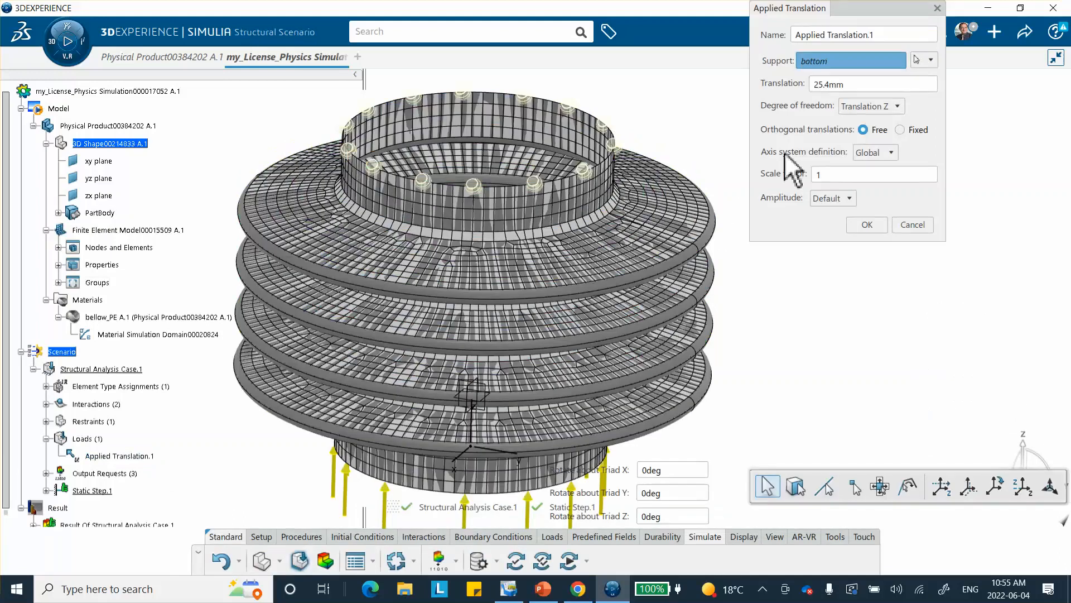
pyautogui.moveTo(851, 87); pyautogui.dragTo(805, 92)
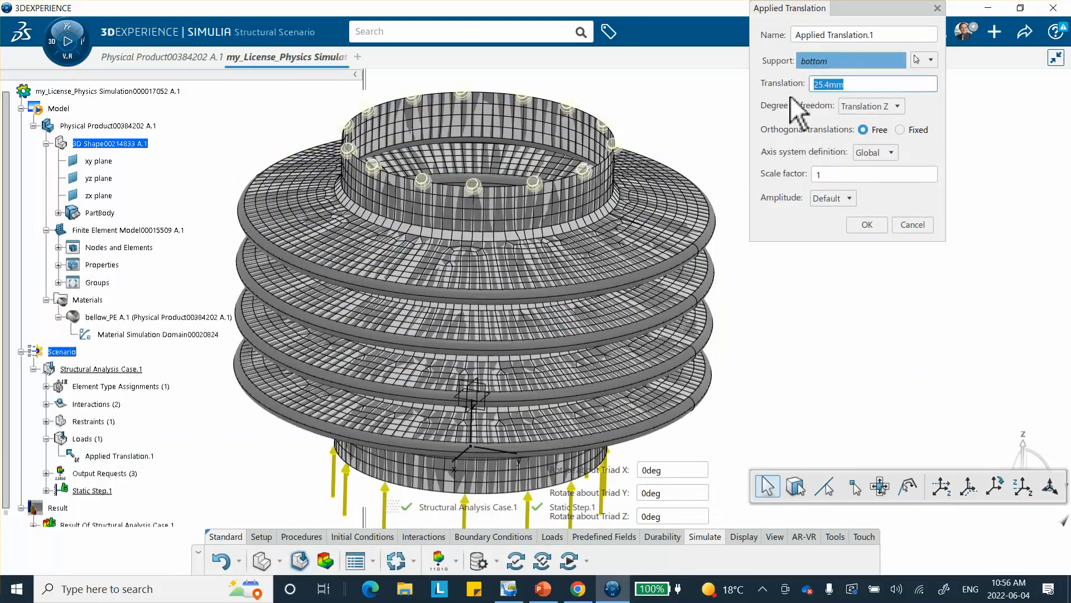
pyautogui.write('50')
pyautogui.click(868, 225)
# Step: Rerun the structural analysis case as local interactive with 4 cores, overwriting previous results, and monitor its iterations until the run ends
pyautogui.moveTo(773, 189); pyautogui.dragTo(782, 240, button='middle')
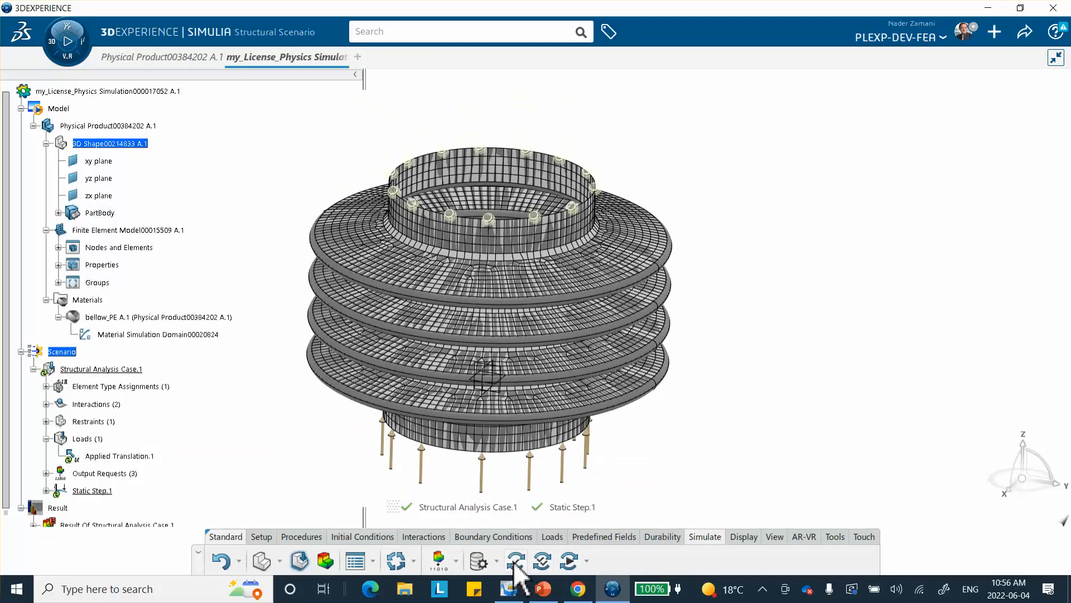
pyautogui.click(569, 560)
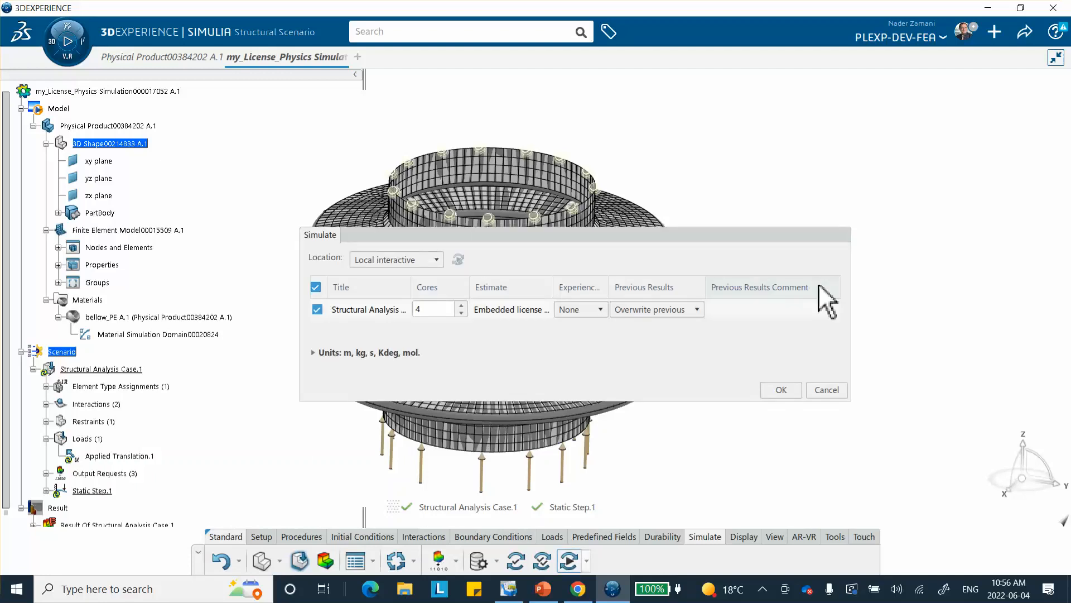
pyautogui.click(771, 390)
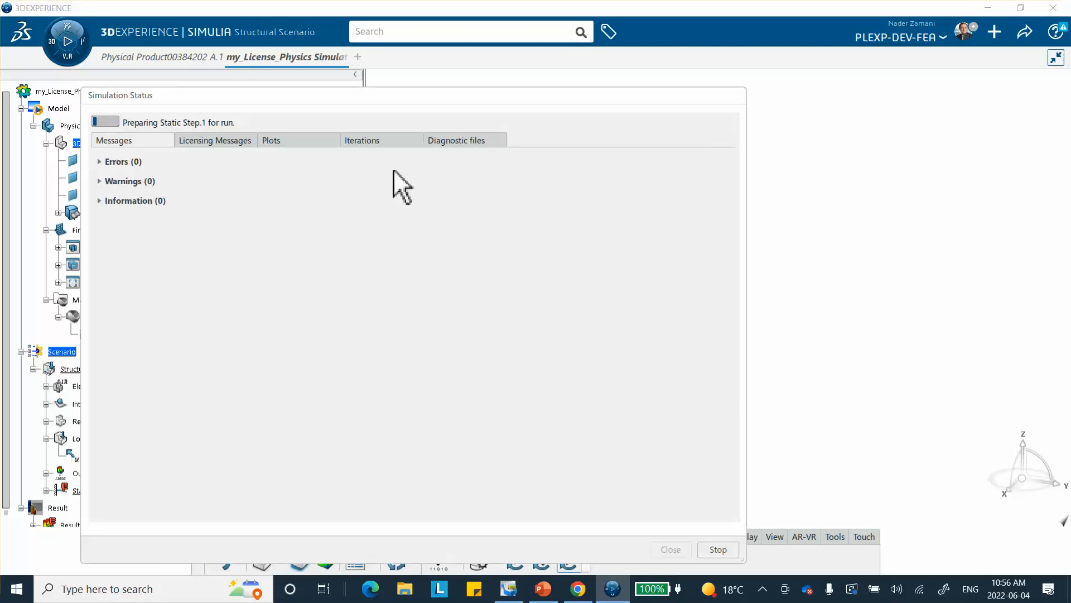
pyautogui.click(363, 140)
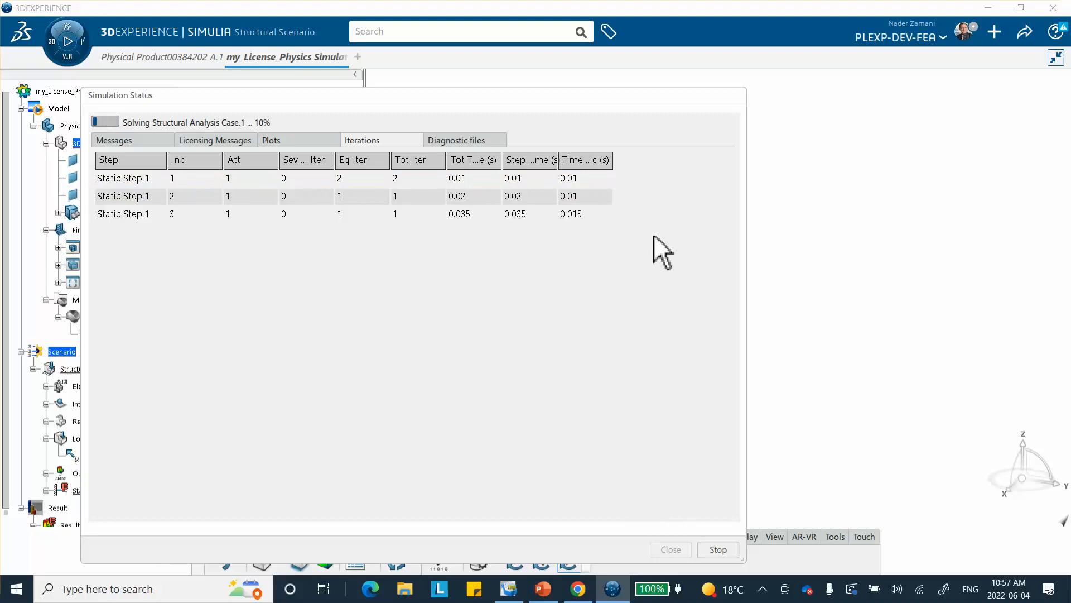
pyautogui.click(575, 214)
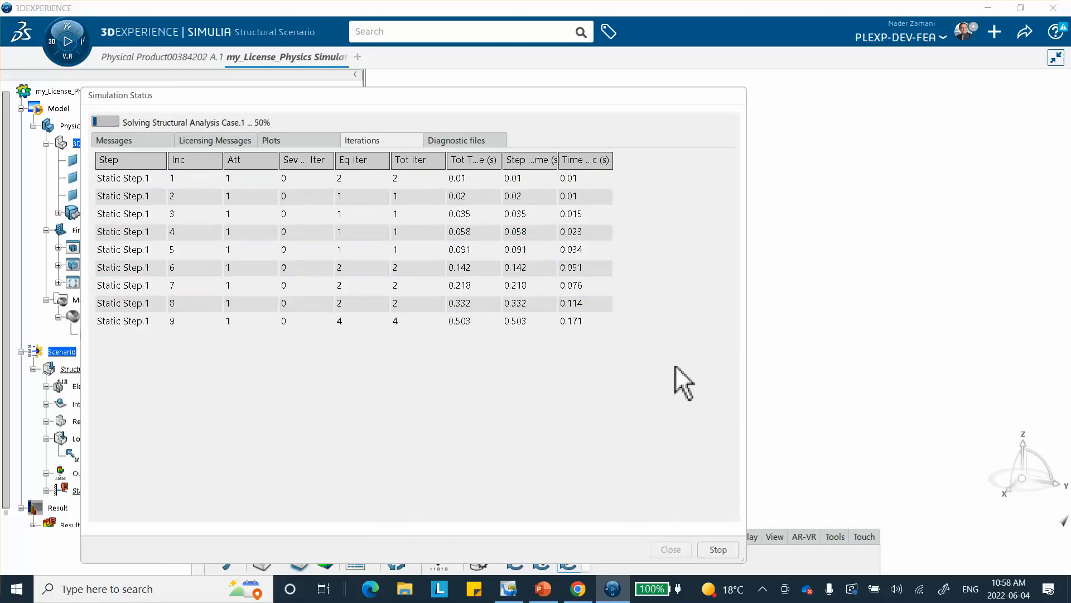
pyautogui.click(404, 327)
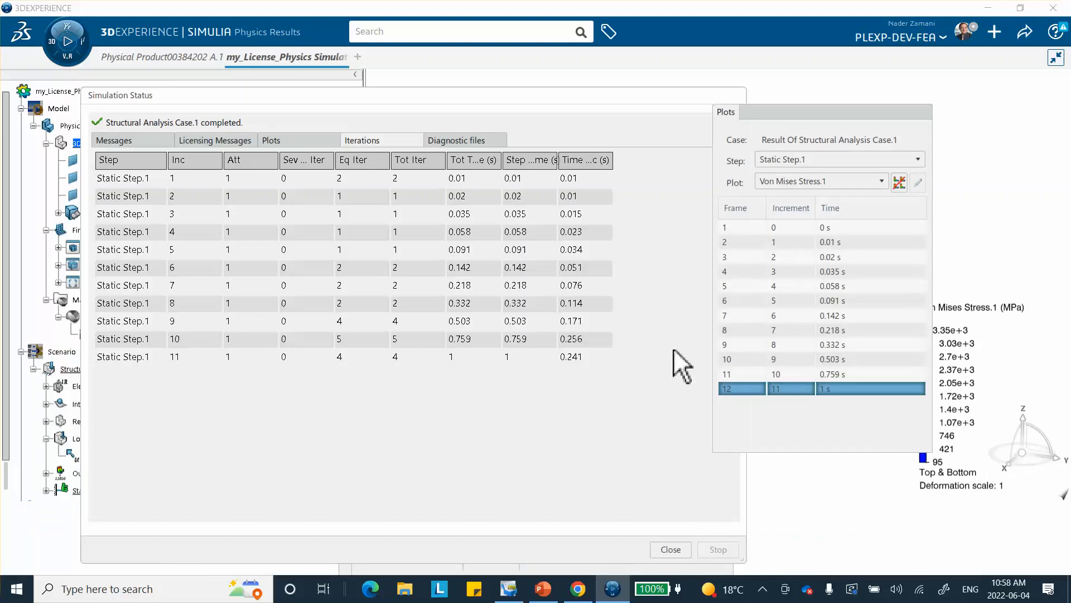
pyautogui.click(662, 550)
# Step: Examine the Von Mises stress contours of the recomputed bellow at frame 12 from above and from the side
pyautogui.moveTo(599, 400); pyautogui.dragTo(430, 202, button='middle')
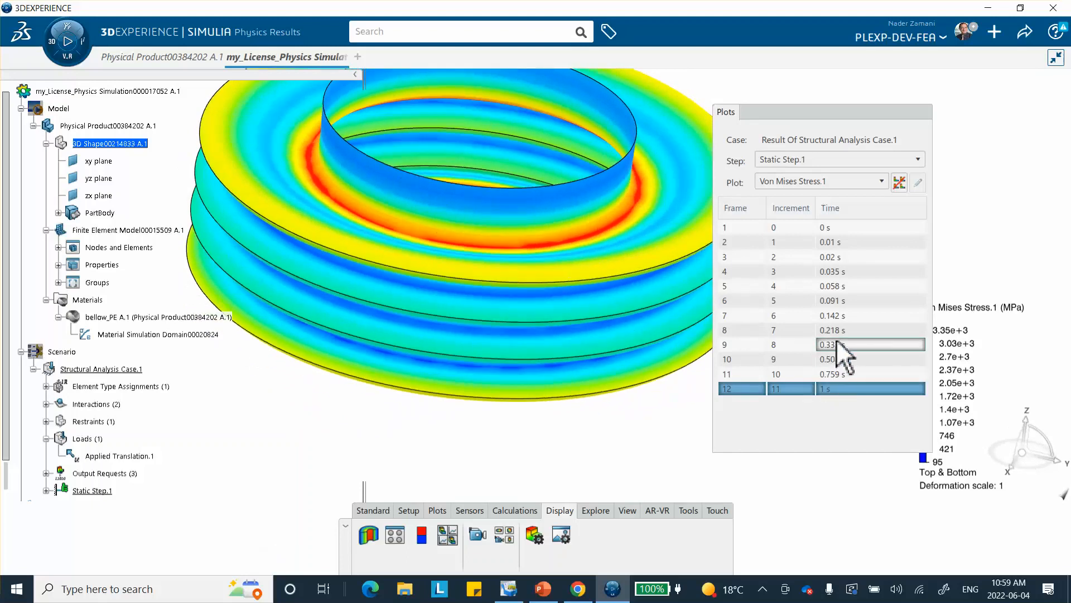
pyautogui.moveTo(419, 235); pyautogui.dragTo(449, 352, button='middle')
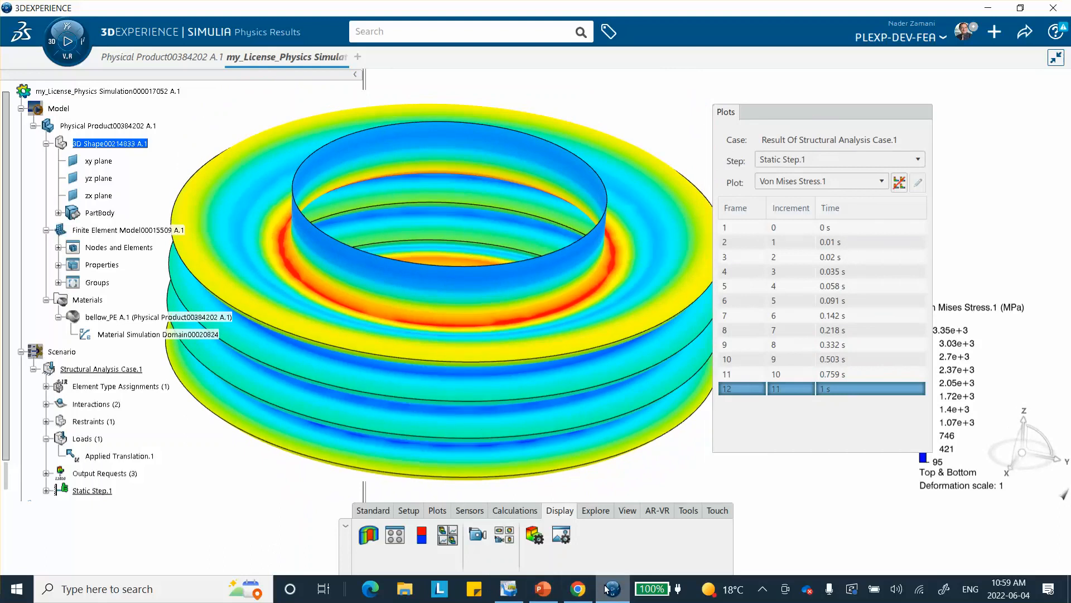
pyautogui.moveTo(608, 588)
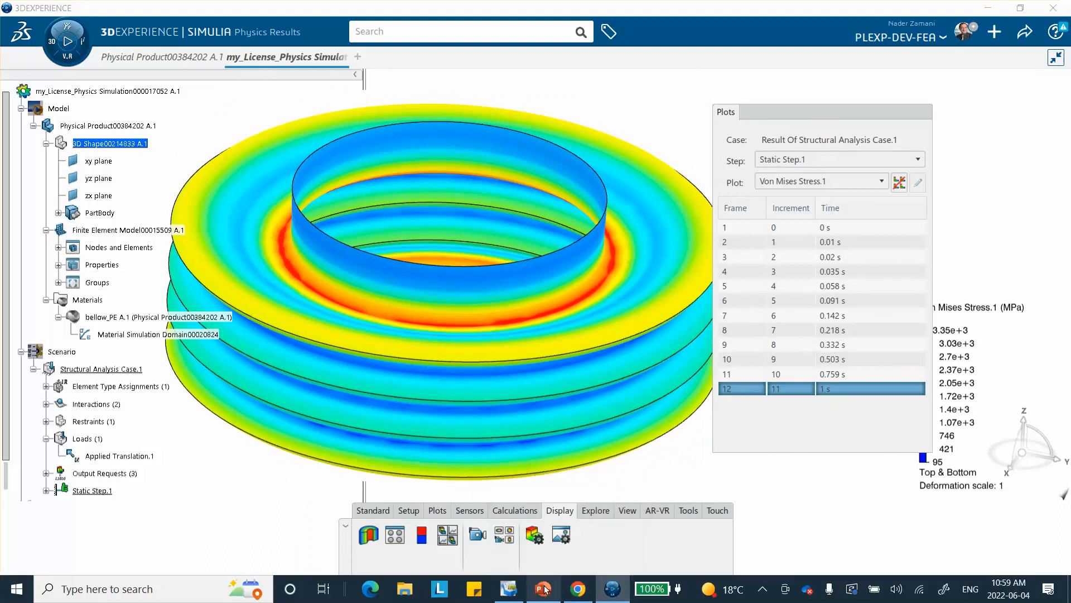
pyautogui.click(543, 589)
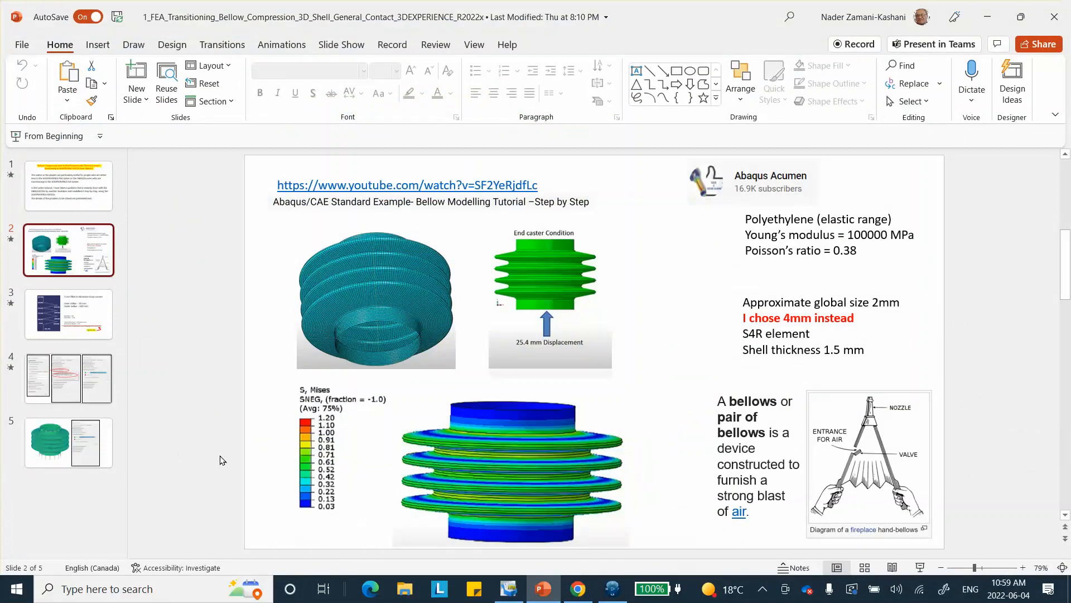
pyautogui.click(987, 17)
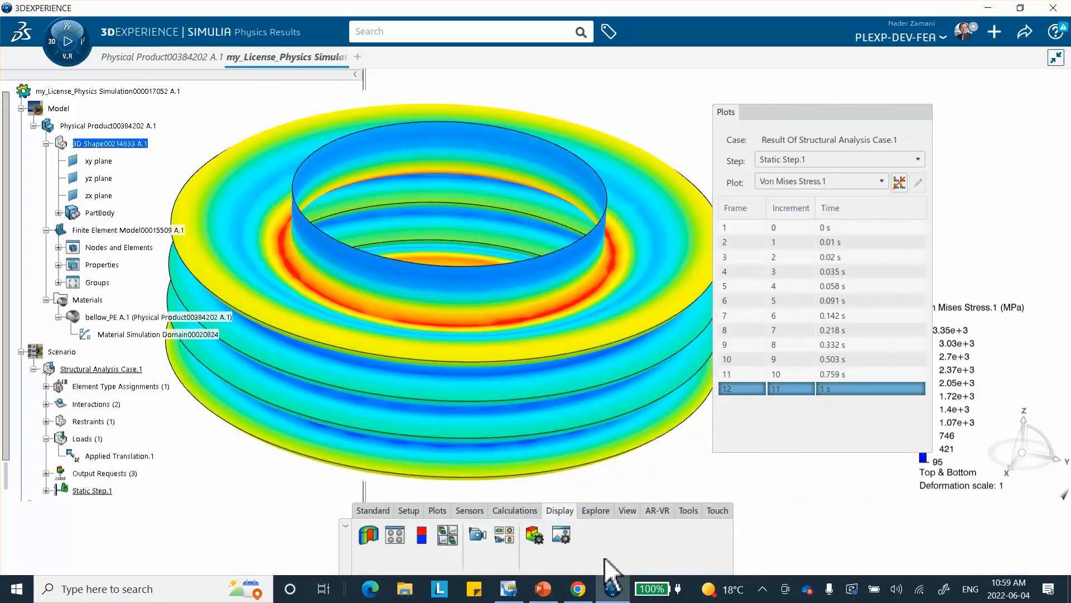
pyautogui.click(762, 588)
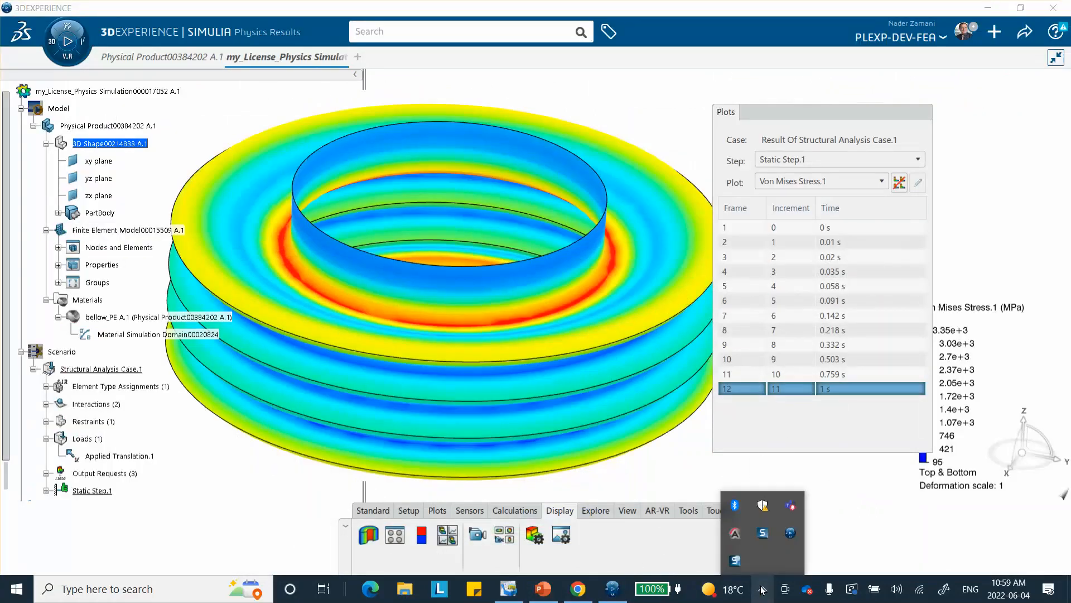